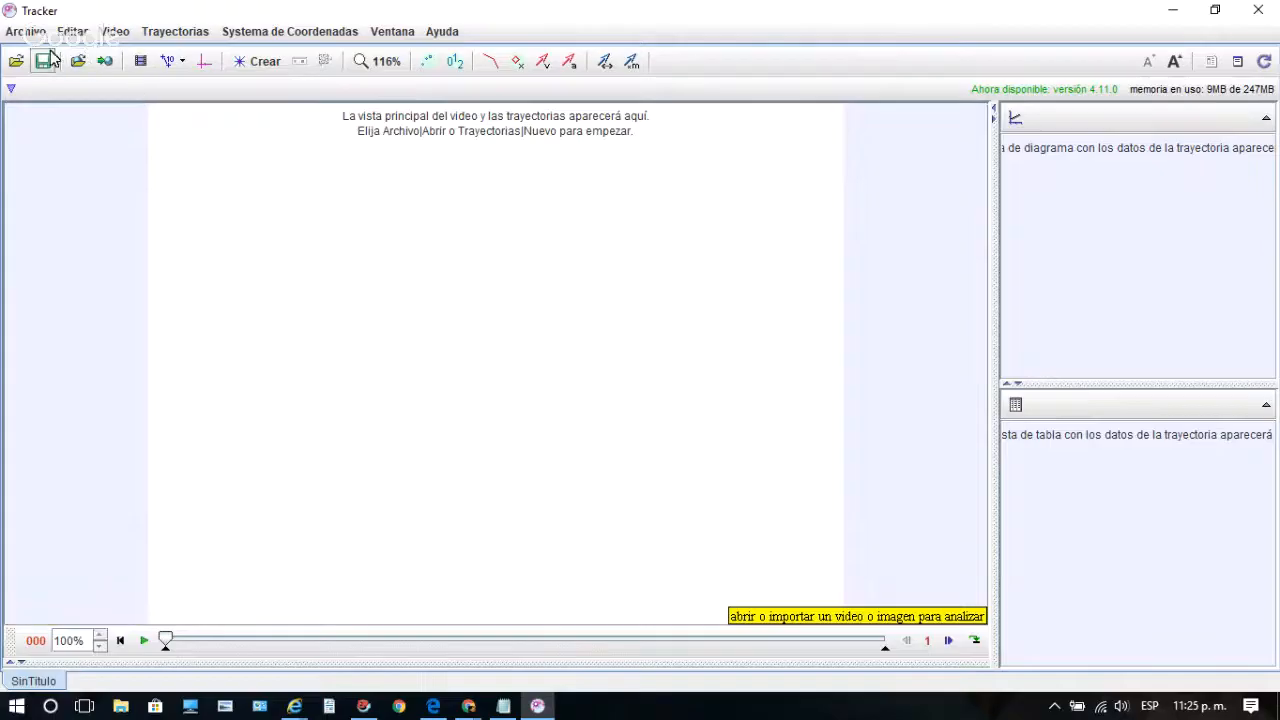
- Import the video file fisicavid3.mp4 from the Videos Tracker folder
{"action": "left_click", "coordinate": [26, 31]}
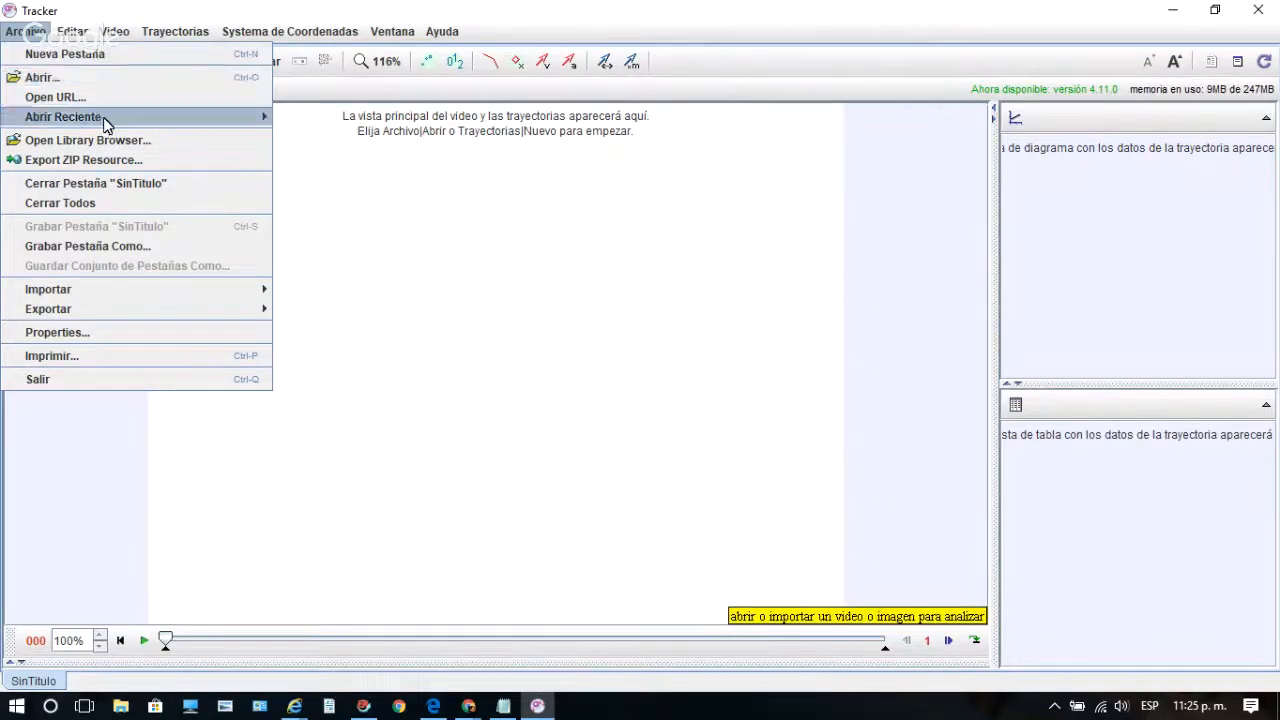
{"action": "mouse_move", "coordinate": [134, 298]}
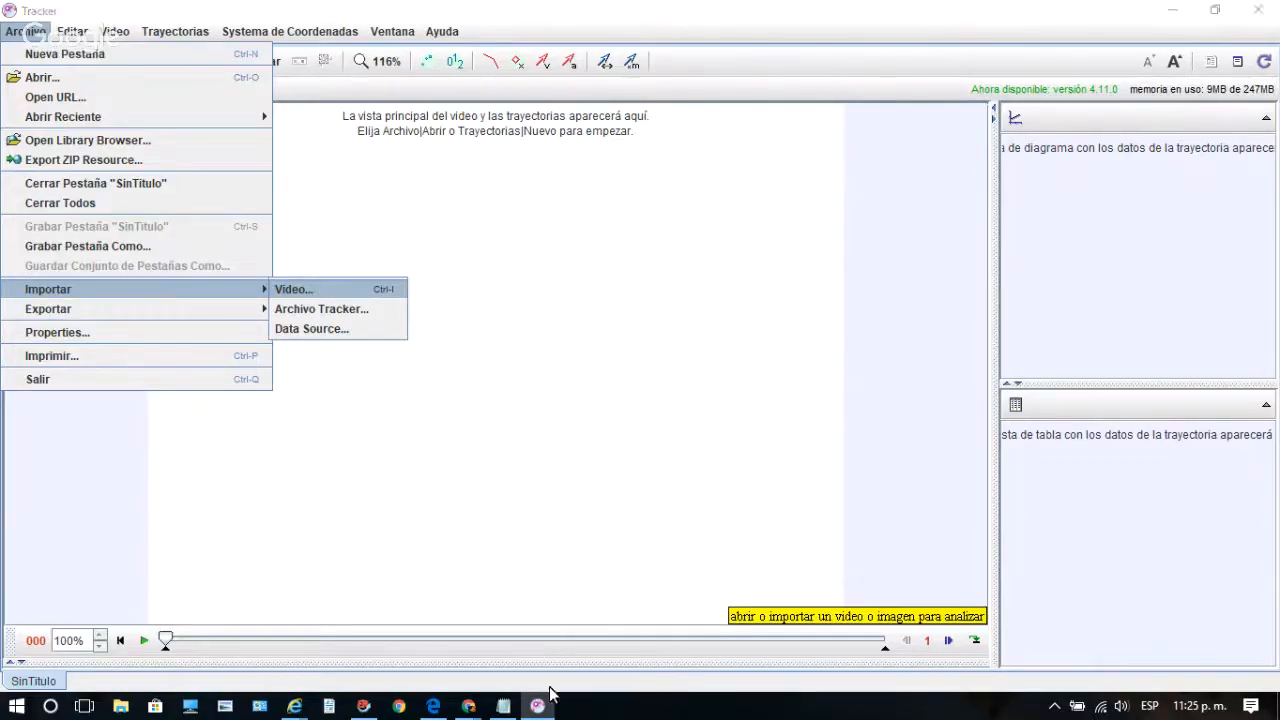
{"action": "mouse_move", "coordinate": [540, 705]}
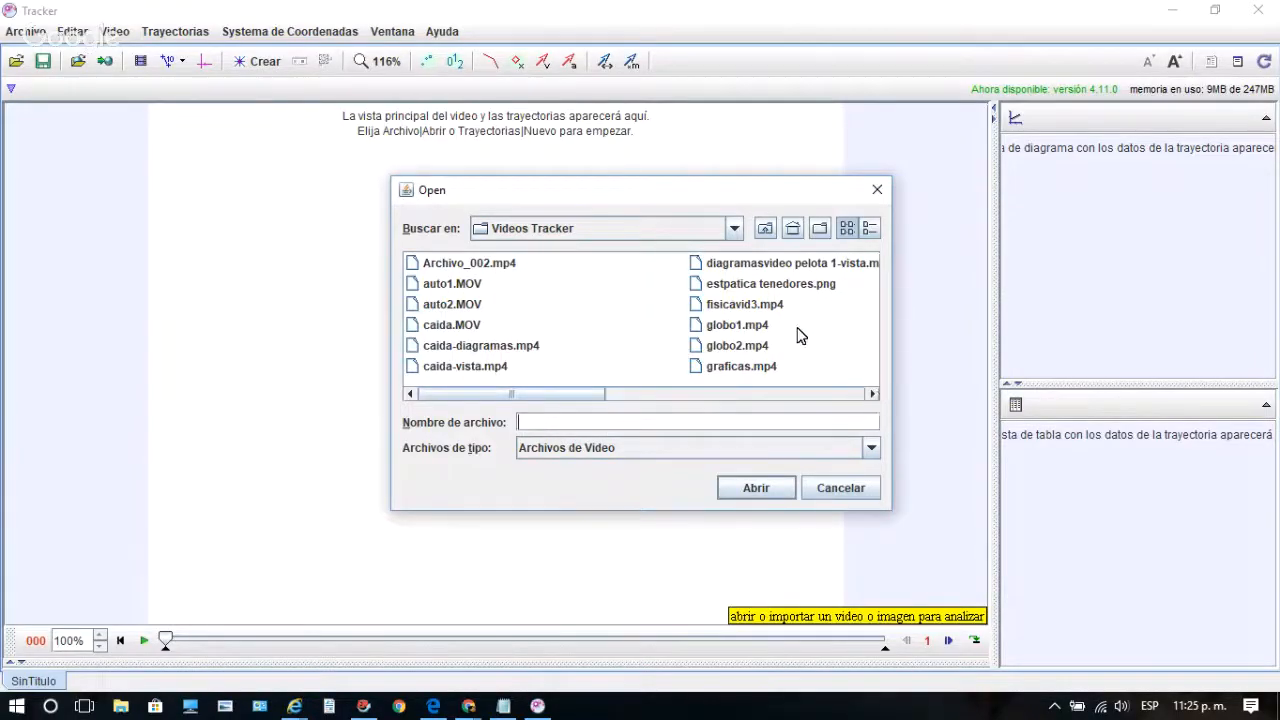
{"action": "left_click", "coordinate": [754, 305]}
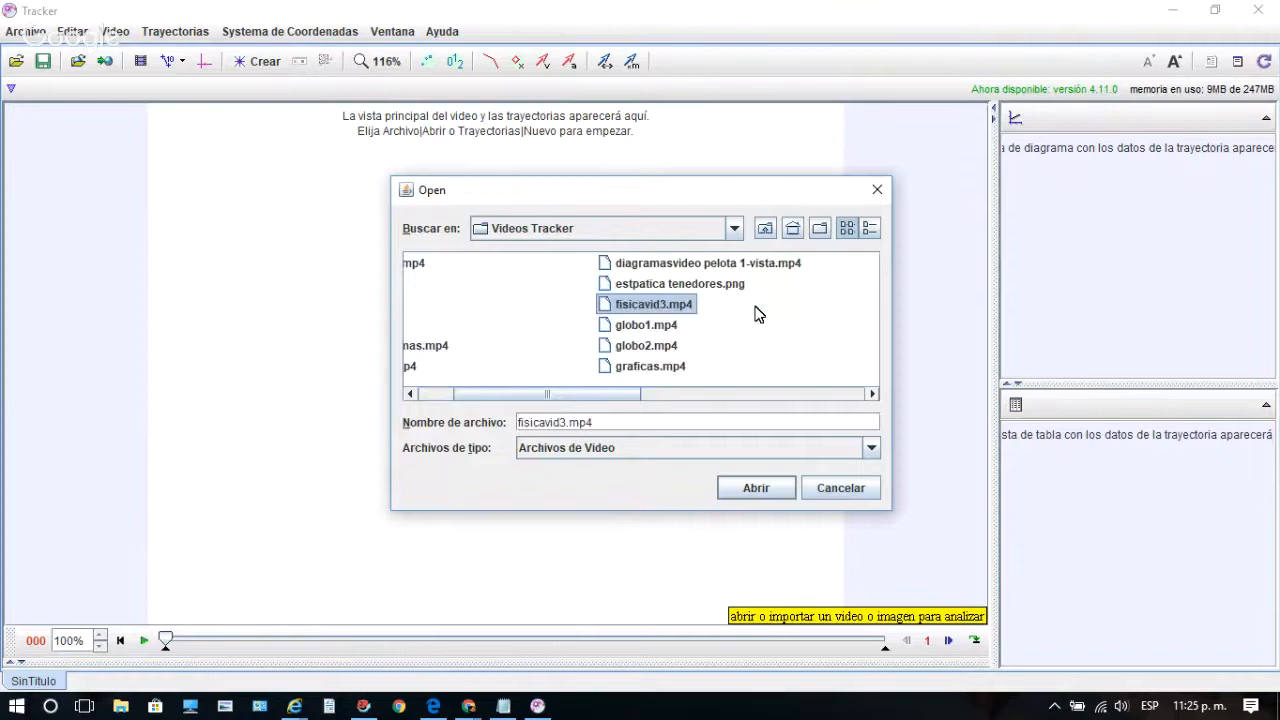
{"action": "left_click", "coordinate": [757, 488]}
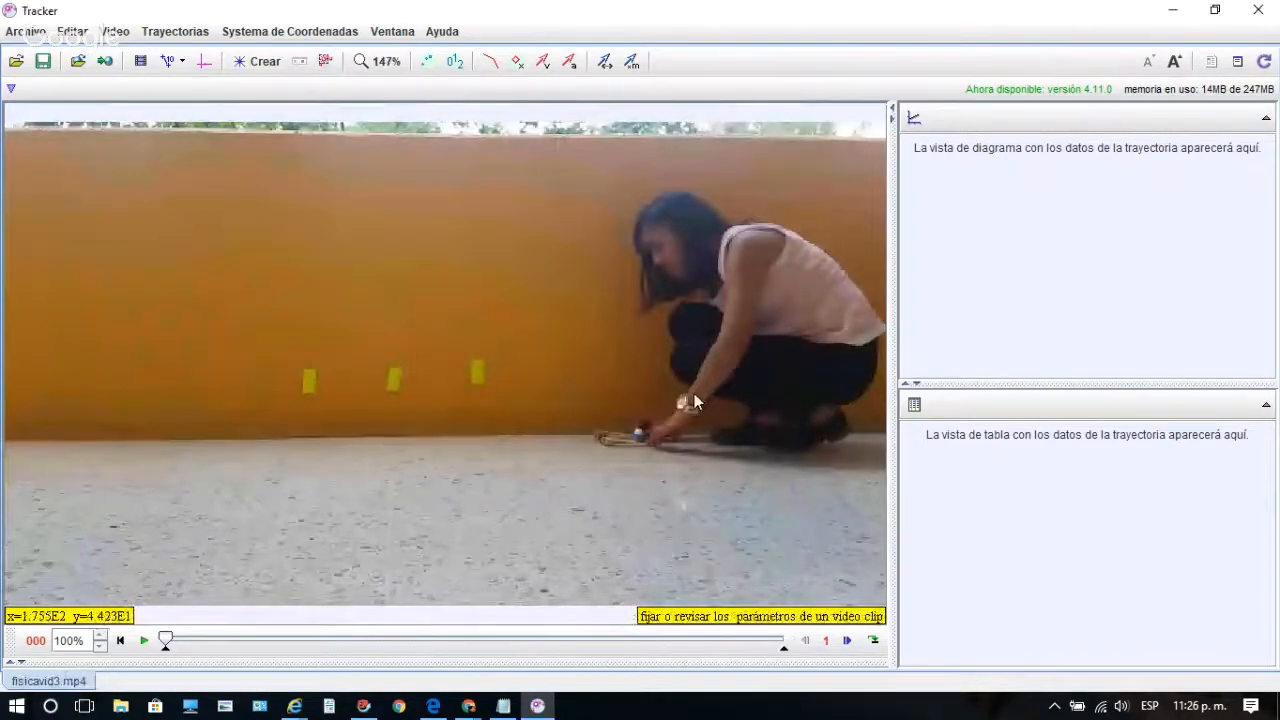
- Set the video zoom to fit (Ajustar) and make the video view slightly narrower to widen the diagram and table views
{"action": "mouse_move", "coordinate": [893, 357]}
{"action": "left_mouse_down"}
{"action": "mouse_move", "coordinate": [732, 367]}
{"action": "mouse_move", "coordinate": [911, 357]}
{"action": "left_mouse_up"}
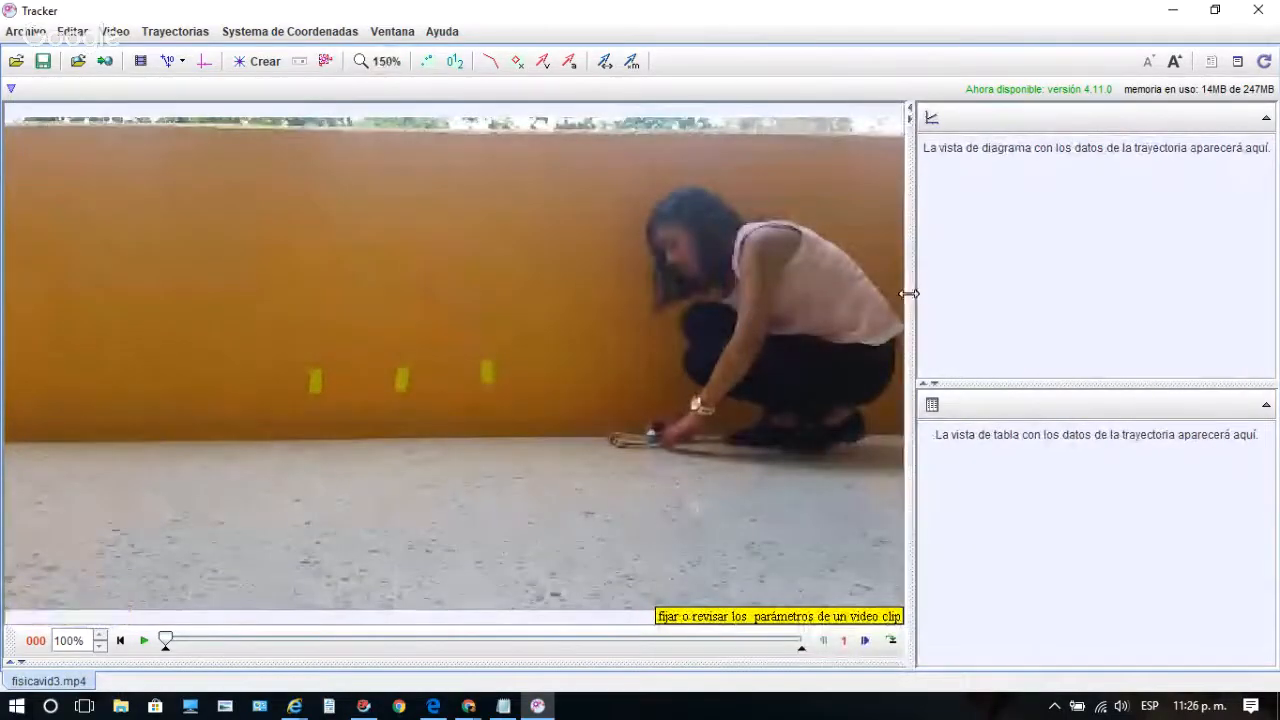
{"action": "left_click_drag", "start_coordinate": [909, 294], "coordinate": [886, 294]}
{"action": "left_click", "coordinate": [378, 61]}
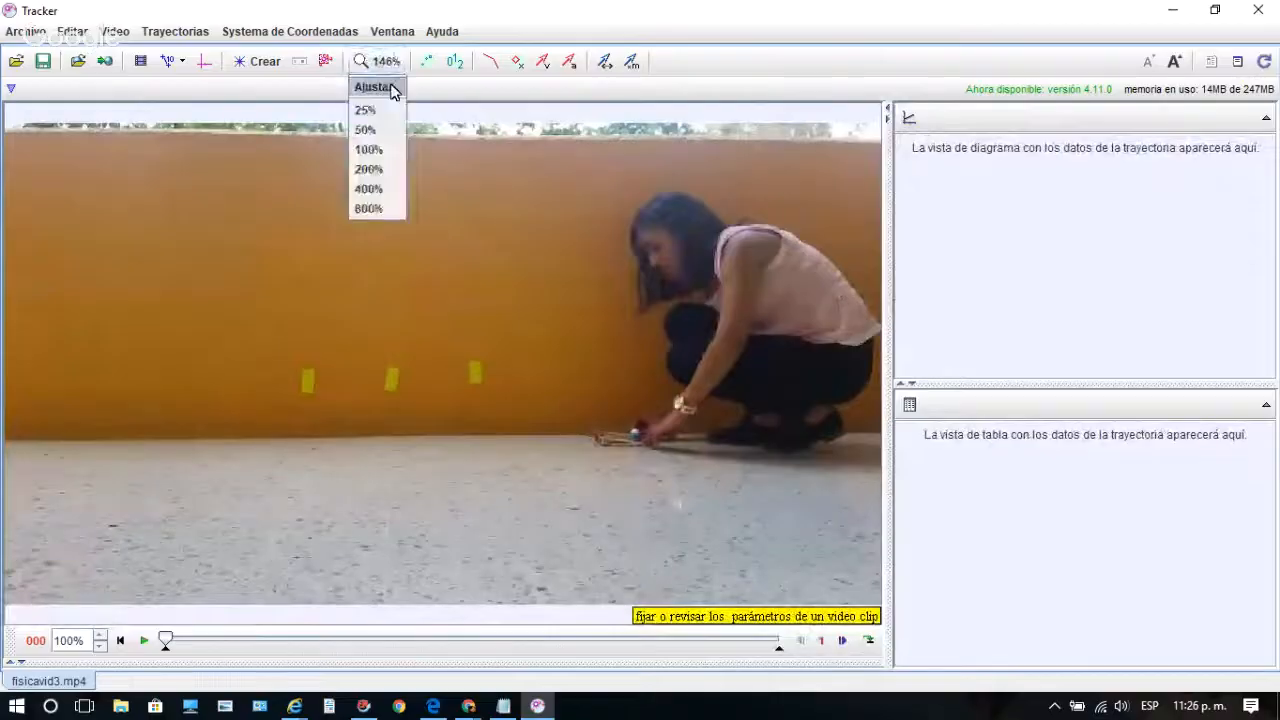
{"action": "left_click", "coordinate": [391, 90]}
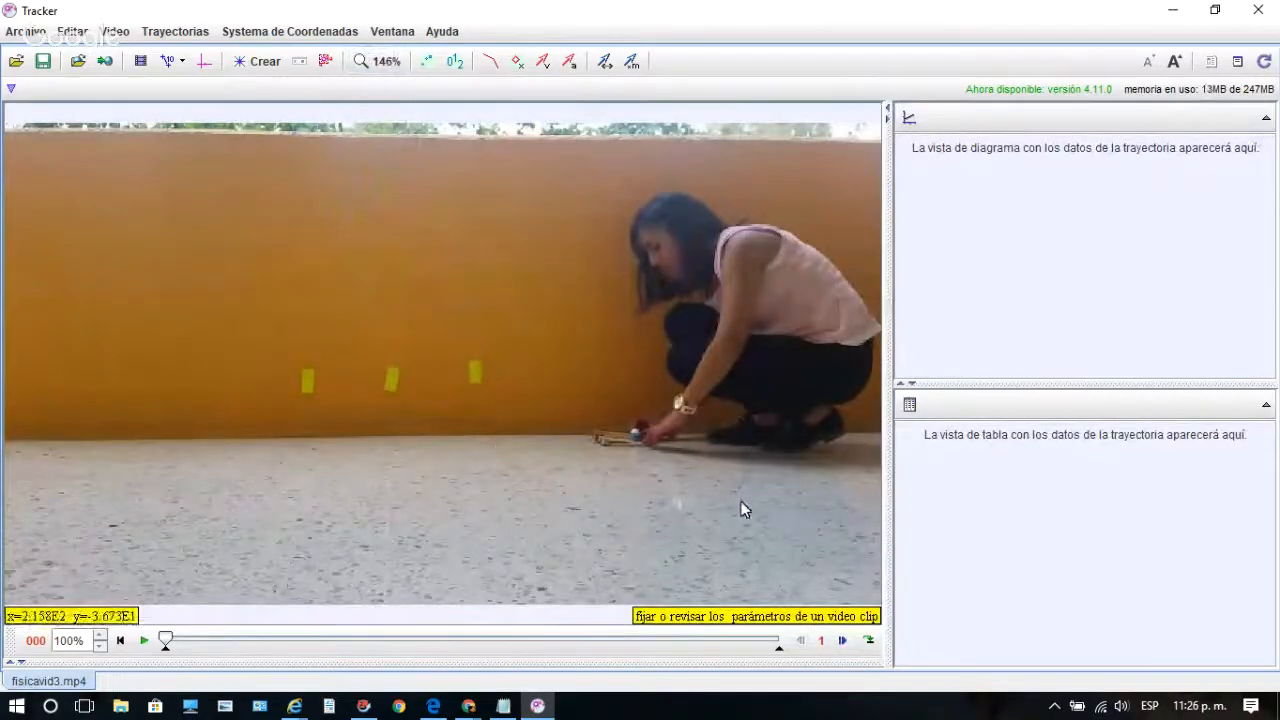
{"action": "left_click_drag", "start_coordinate": [886, 513], "coordinate": [870, 511]}
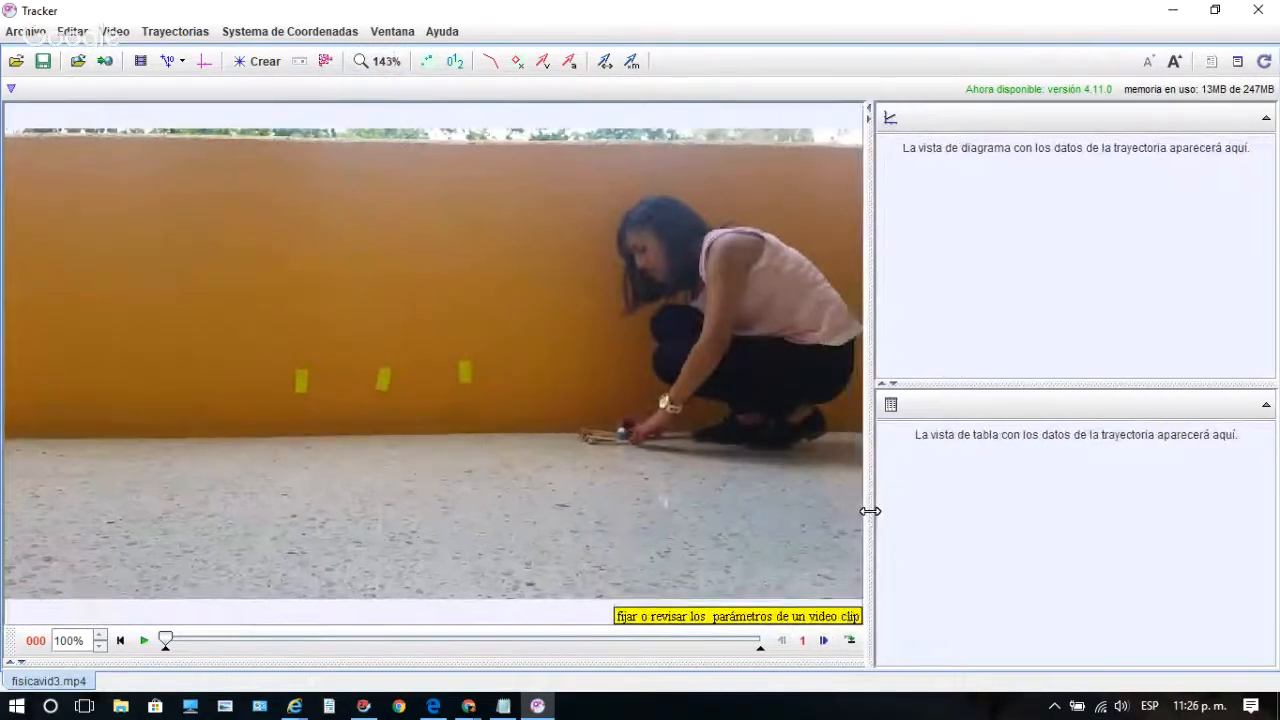
- Play the clip past the ball's launch and return it to the first frame
{"action": "left_click", "coordinate": [144, 641]}
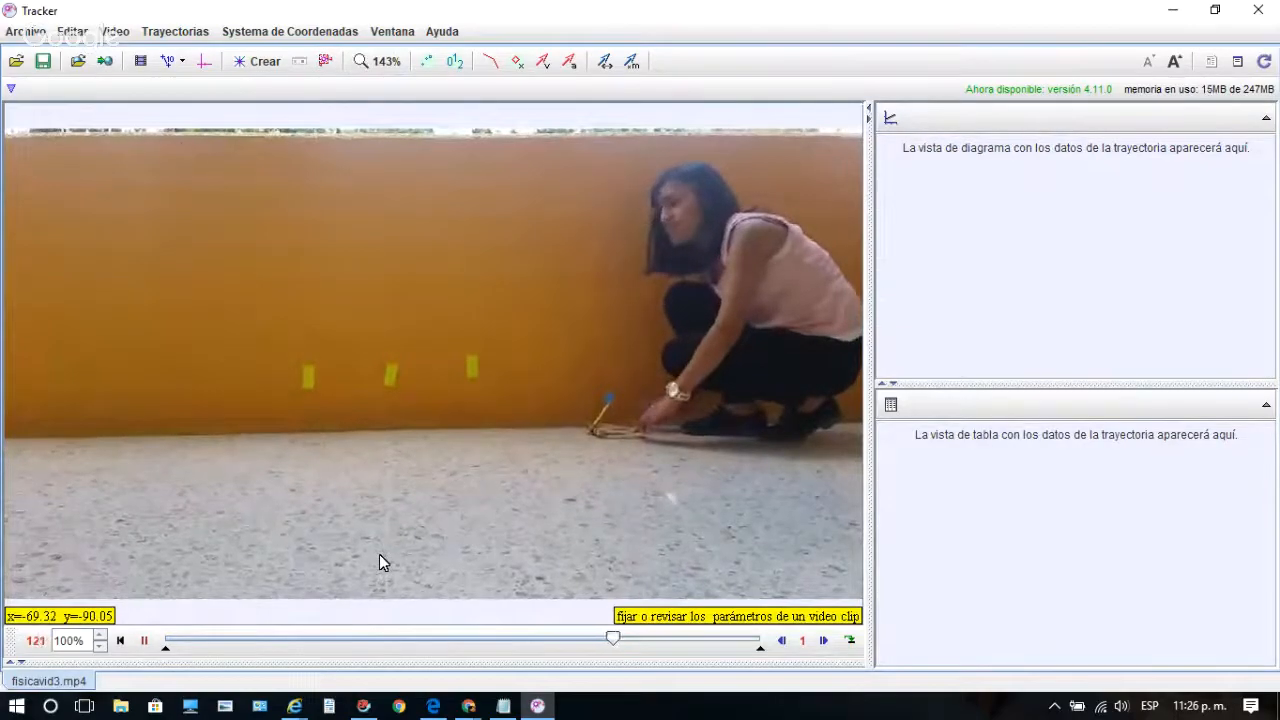
{"action": "left_click", "coordinate": [140, 636]}
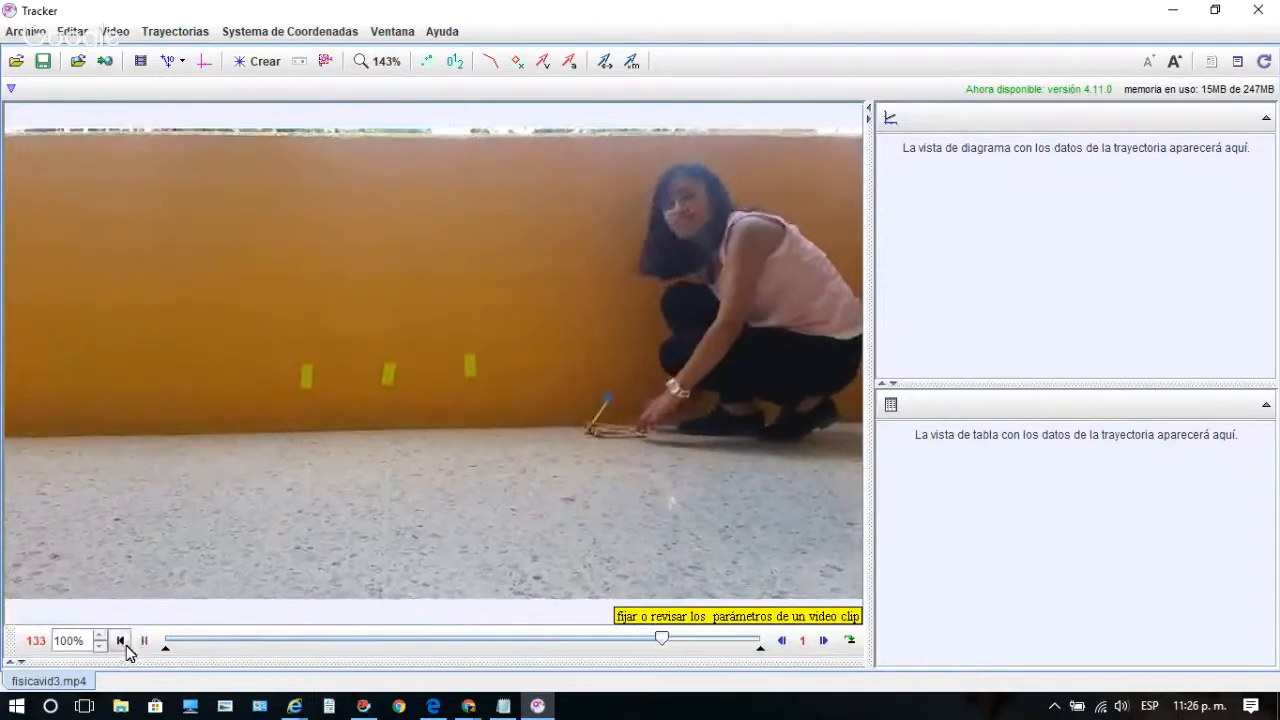
{"action": "left_click", "coordinate": [121, 641]}
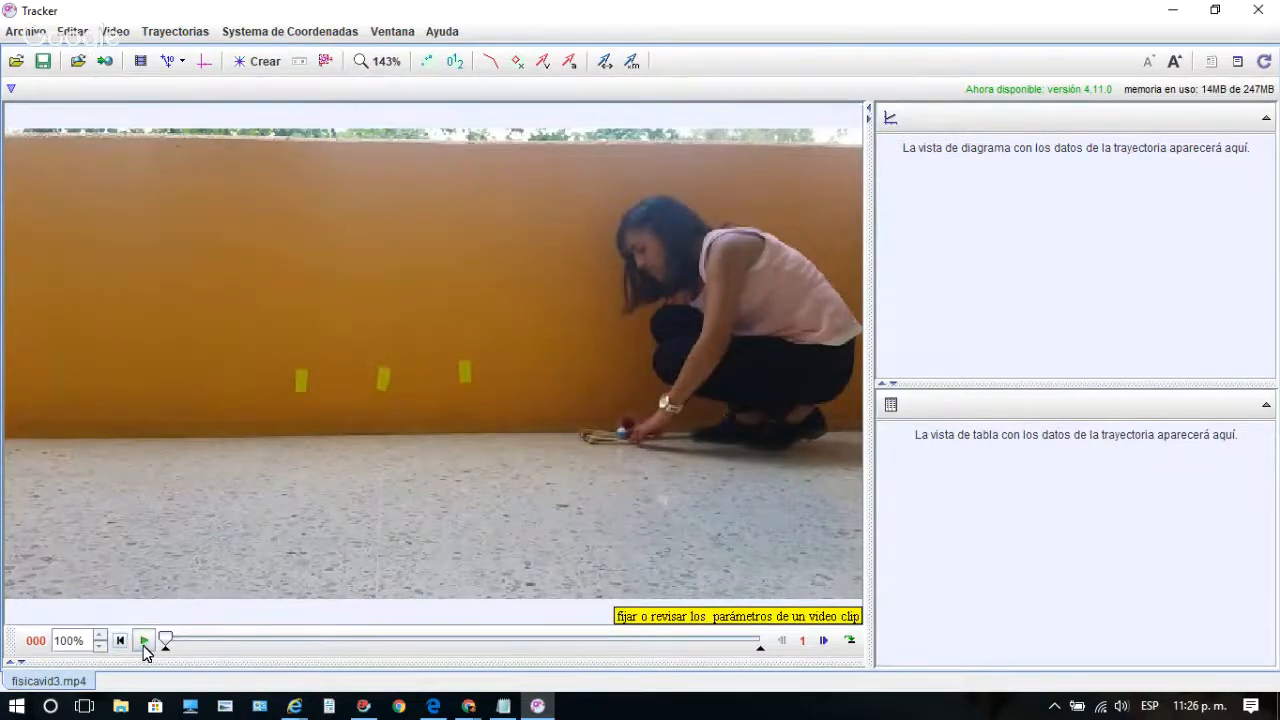
- Play the clip again, pause it with the ball in flight, and step back to frame 71, just before launch
{"action": "left_click", "coordinate": [144, 645]}
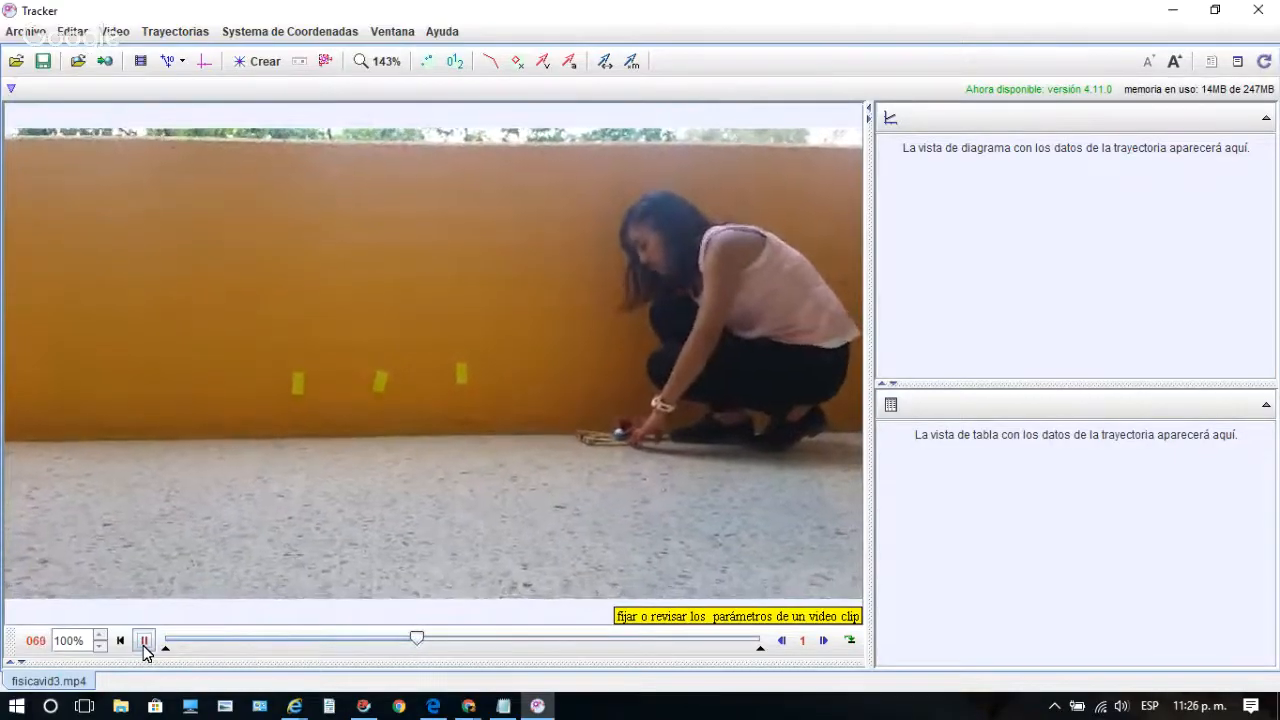
{"action": "left_click", "coordinate": [144, 641]}
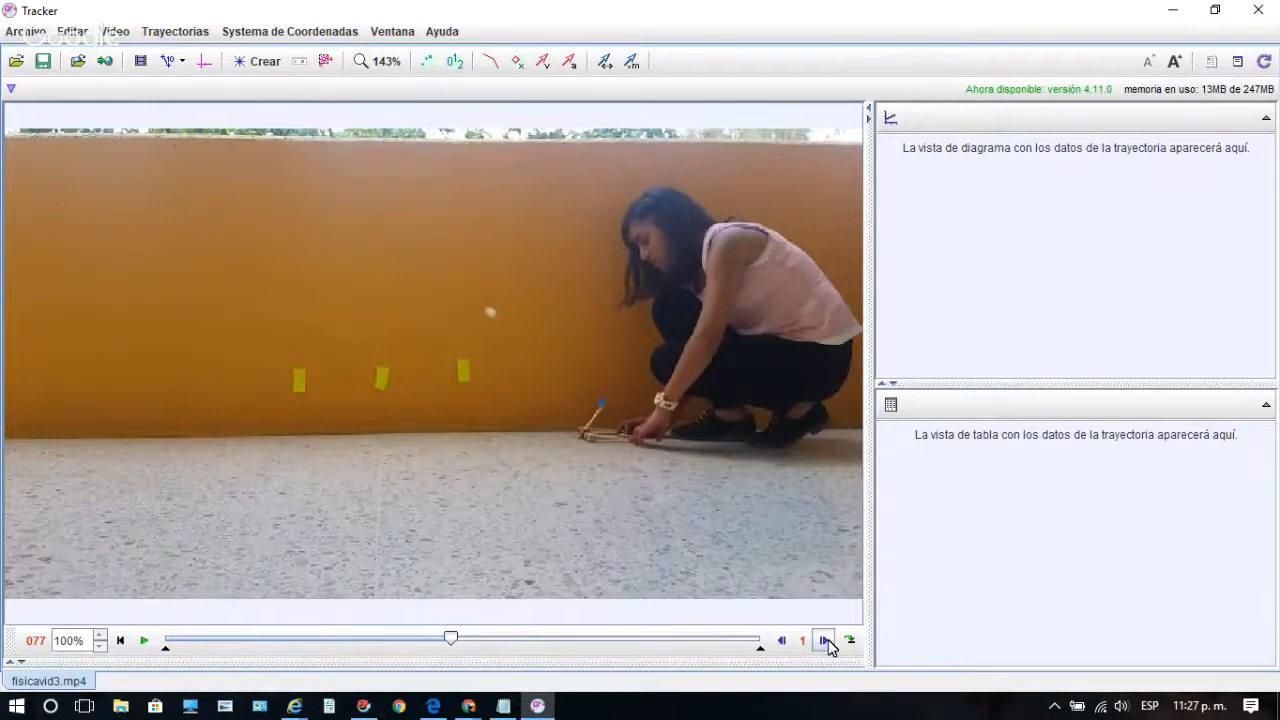
{"action": "left_click", "coordinate": [824, 641]}
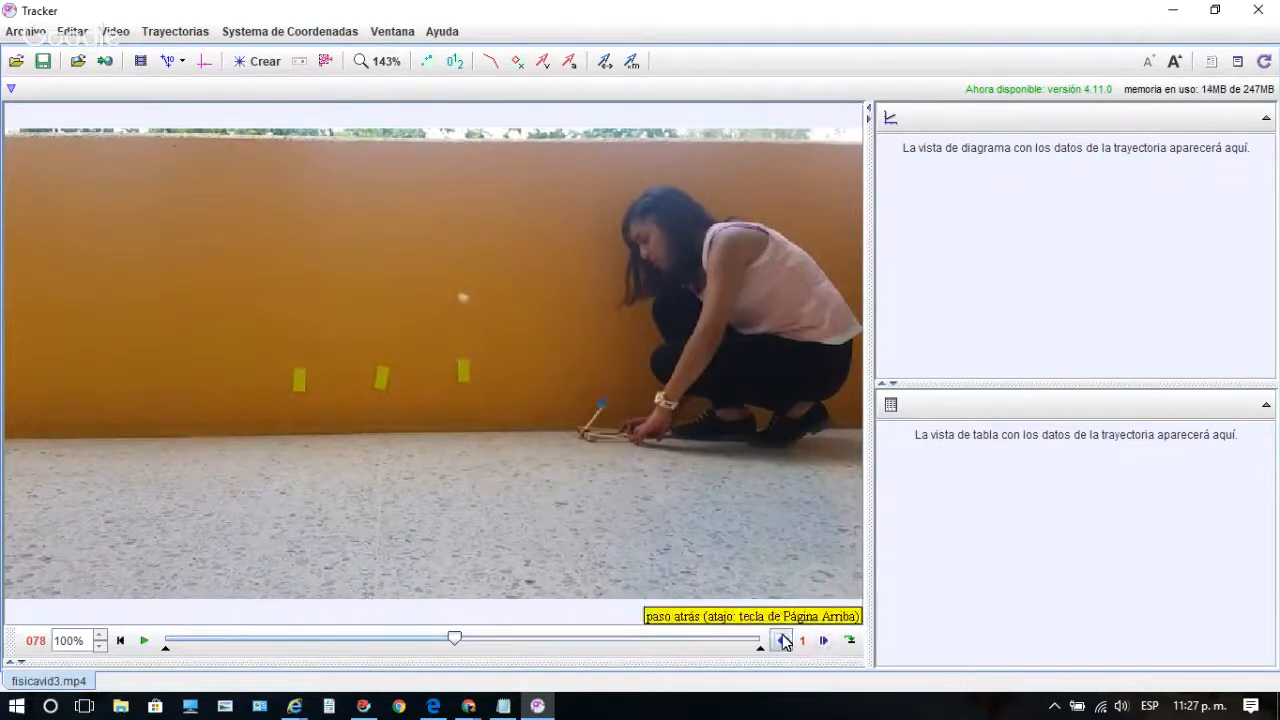
{"action": "left_click", "coordinate": [784, 641]}
{"action": "left_click", "coordinate": [784, 641]}
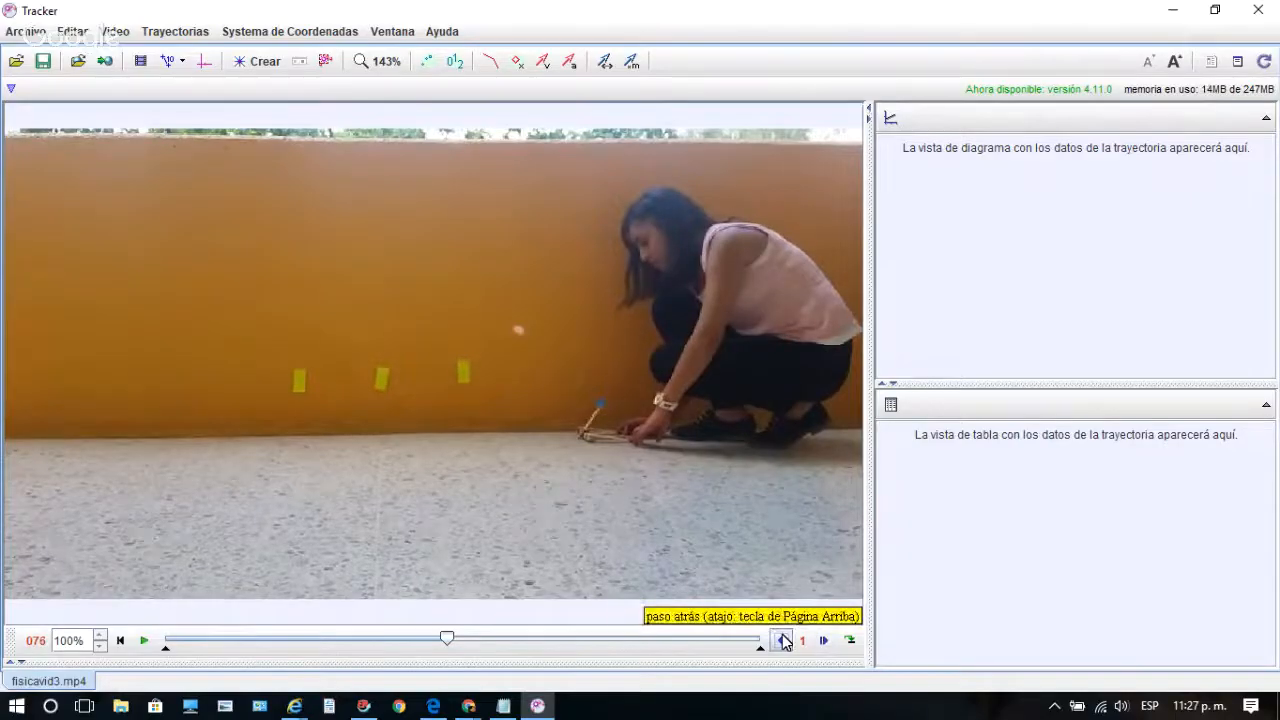
{"action": "left_click", "coordinate": [784, 641]}
{"action": "left_click", "coordinate": [784, 641]}
{"action": "left_click", "coordinate": [784, 641]}
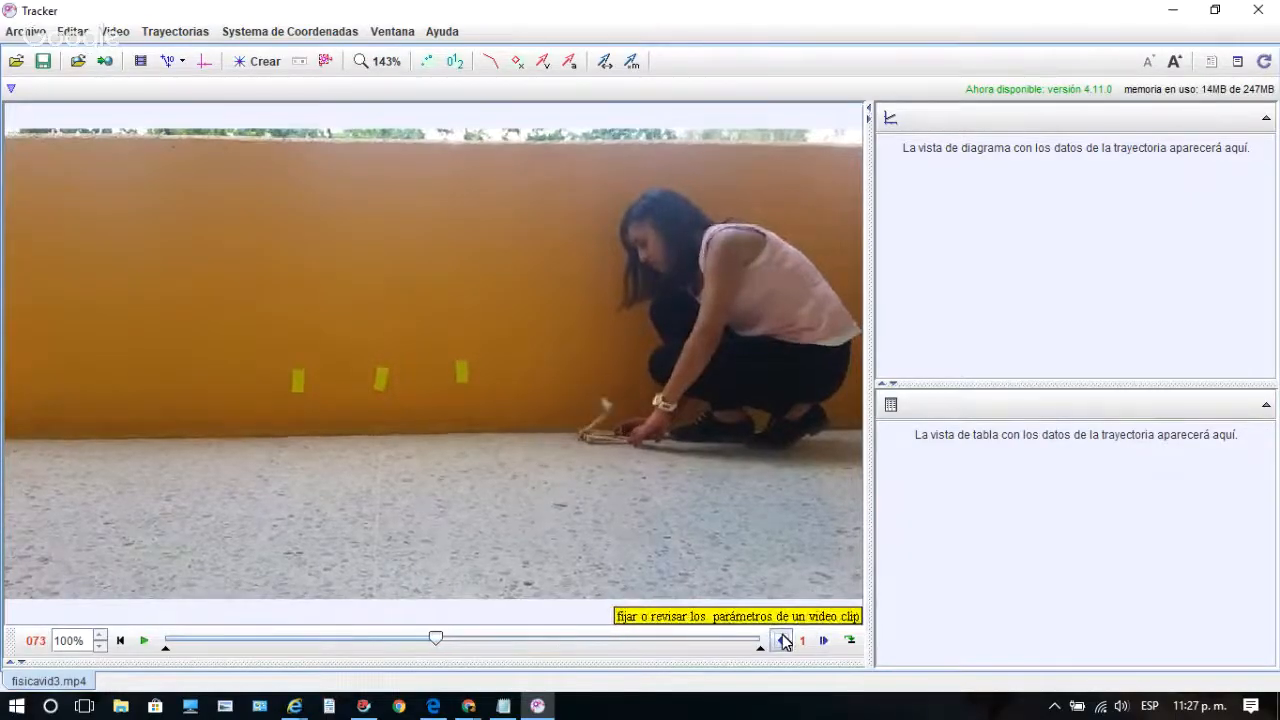
{"action": "left_click", "coordinate": [784, 641]}
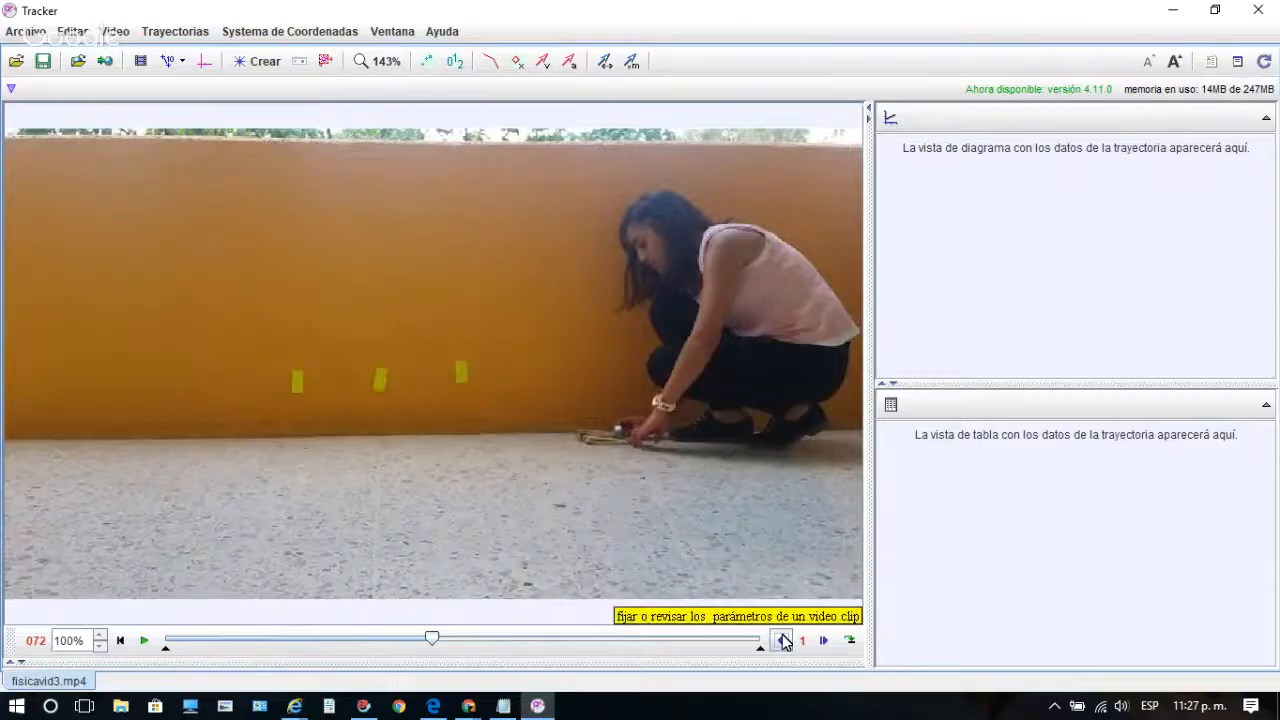
{"action": "left_click", "coordinate": [784, 641]}
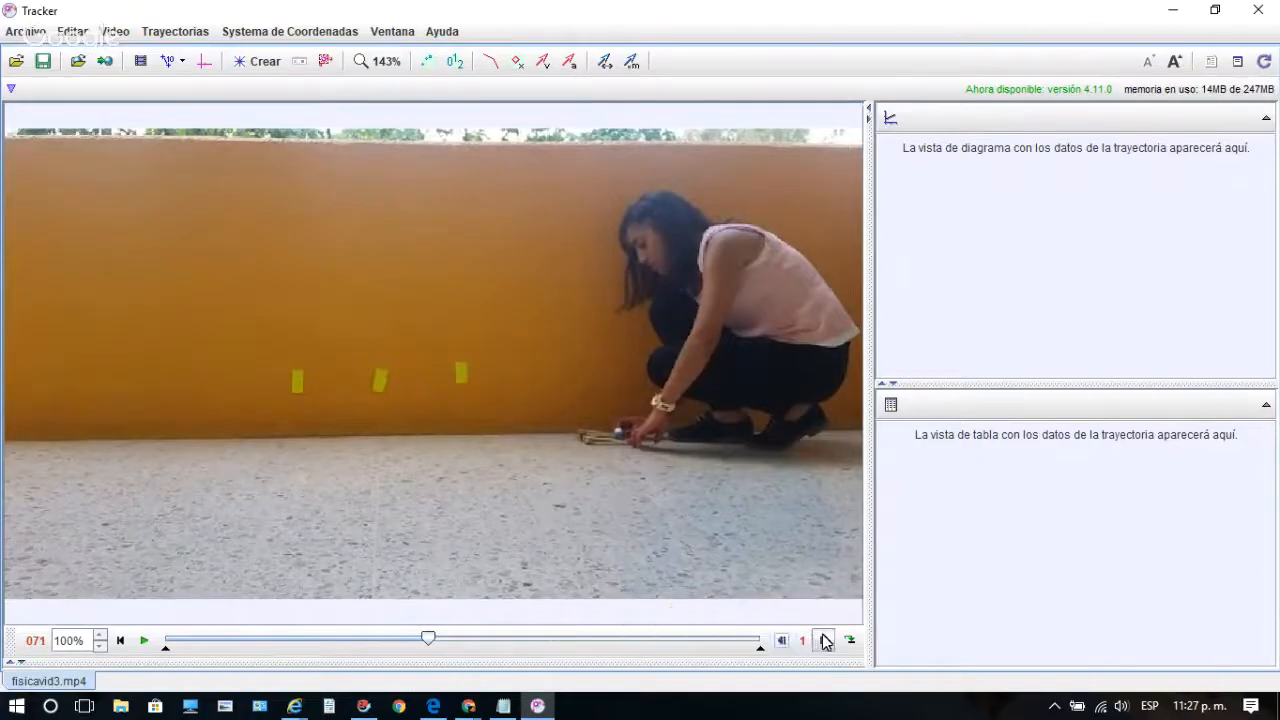
- Compare frames 71 to 73 around the launch and set frame 72 as the clip's start frame
{"action": "left_click", "coordinate": [826, 641]}
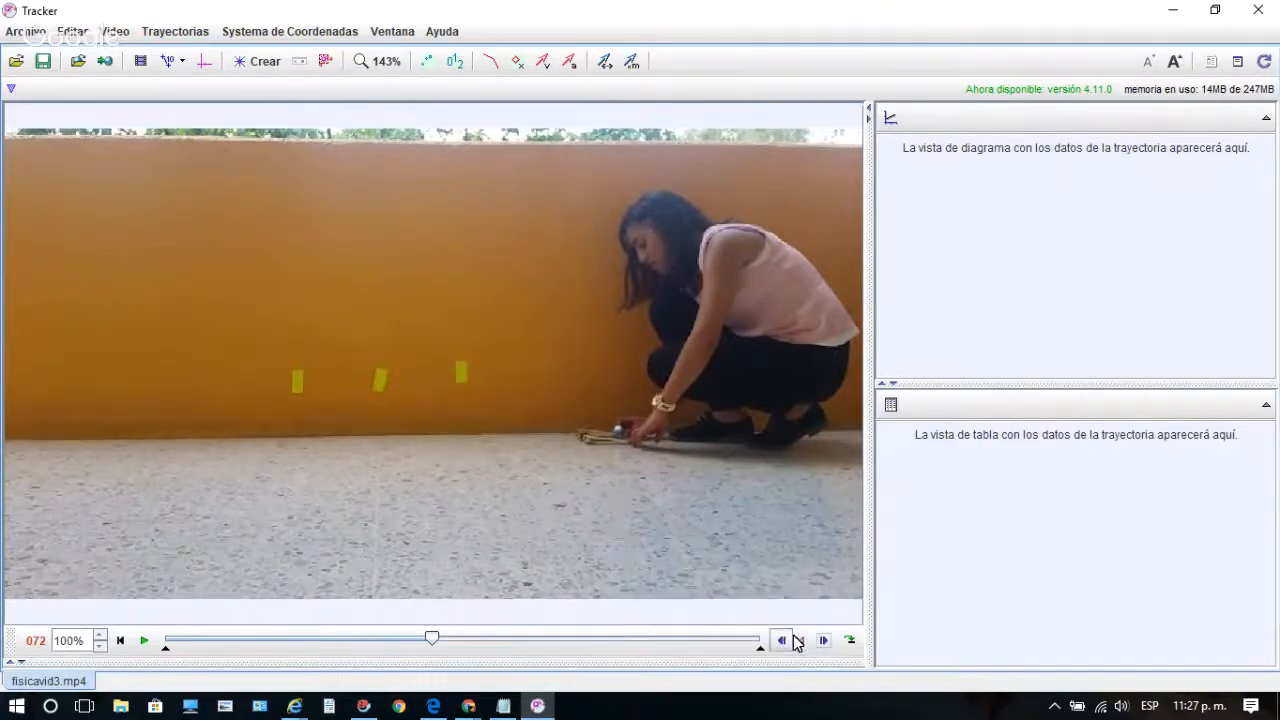
{"action": "left_click", "coordinate": [826, 641]}
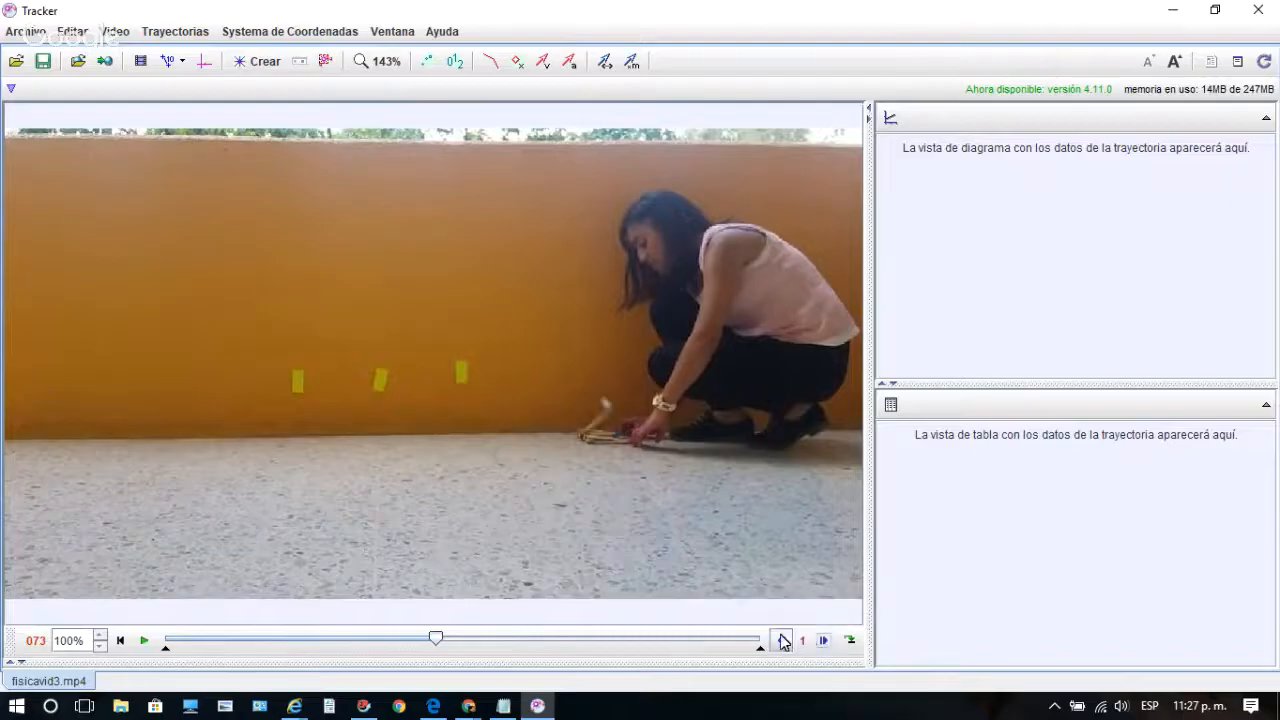
{"action": "left_click", "coordinate": [782, 641]}
{"action": "left_click", "coordinate": [782, 641]}
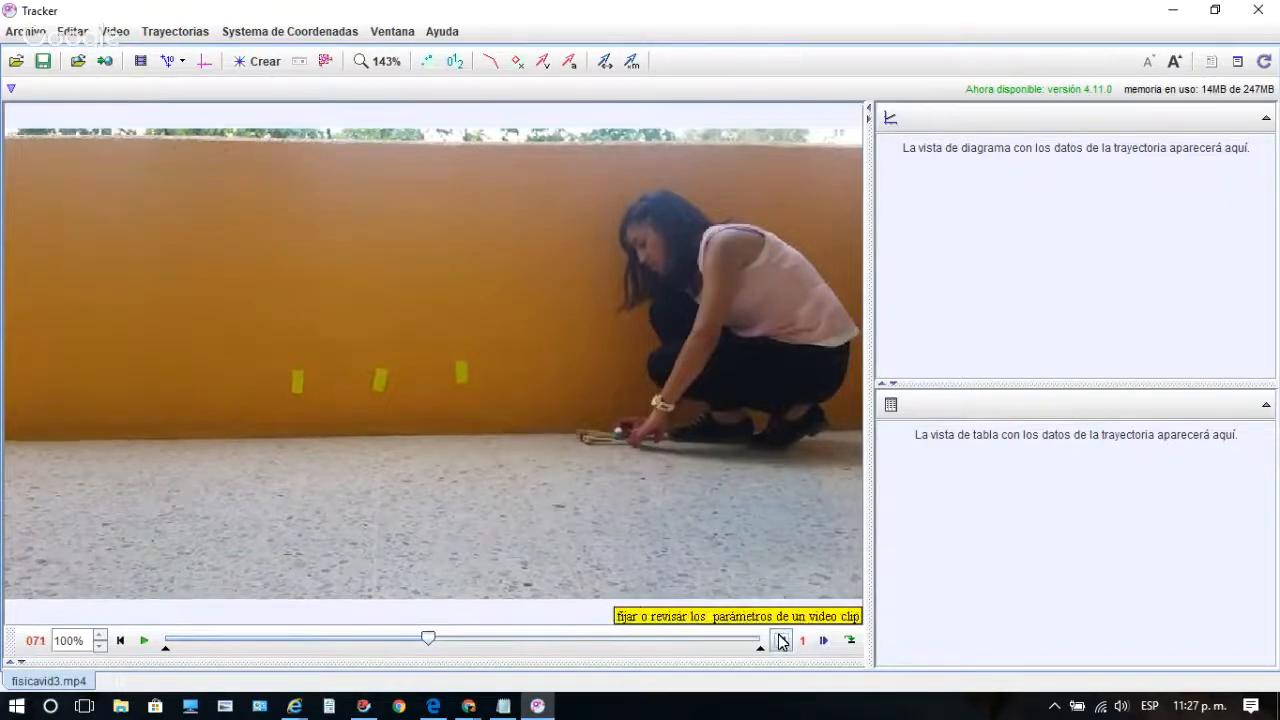
{"action": "left_click", "coordinate": [826, 641]}
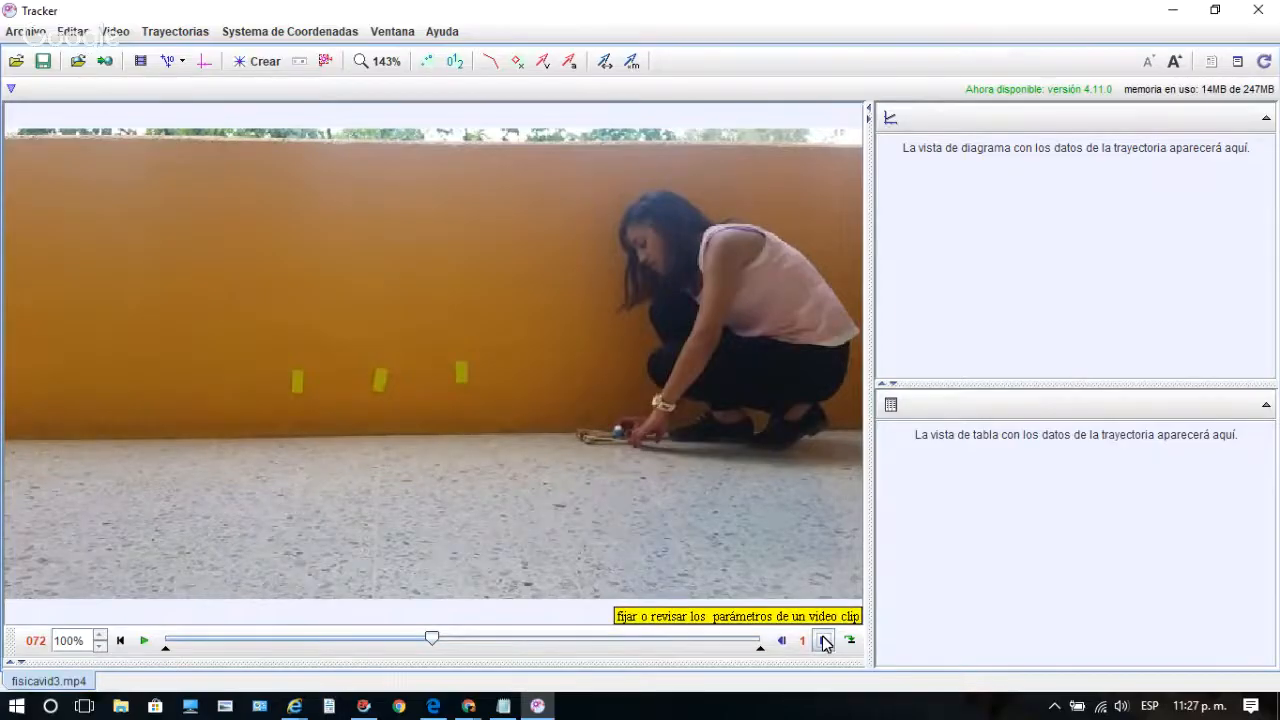
{"action": "right_click", "coordinate": [434, 643]}
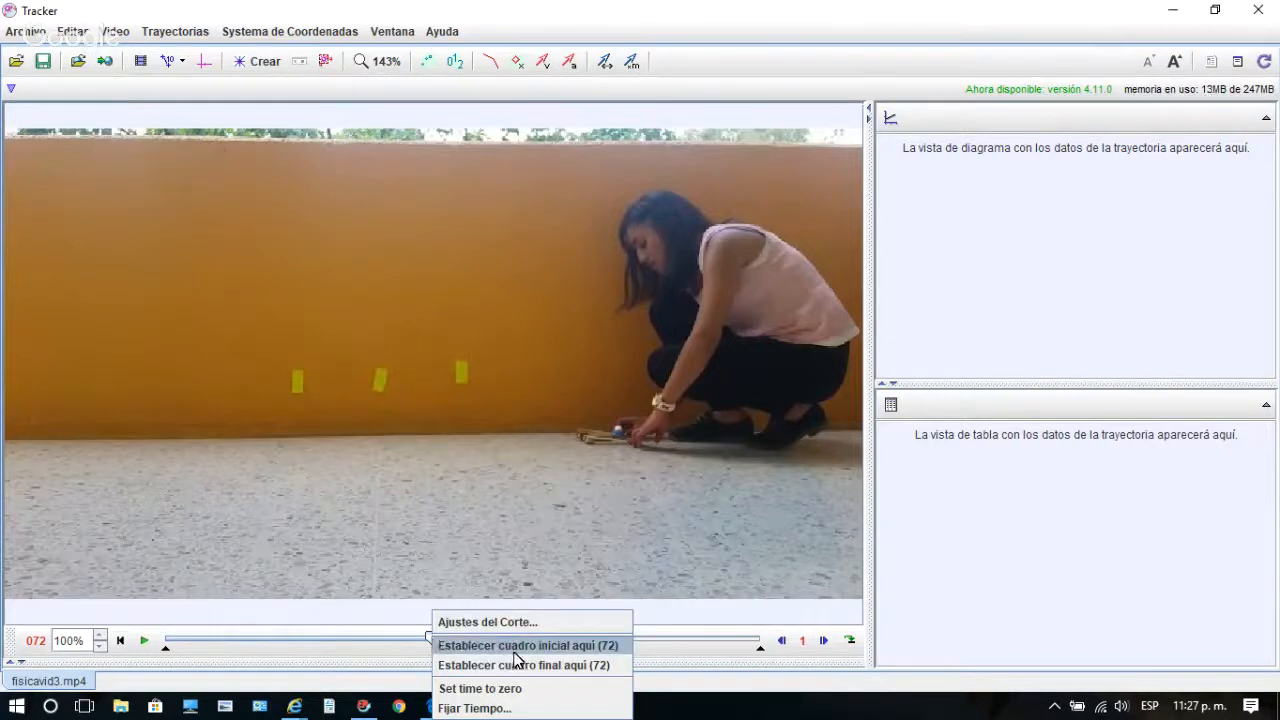
{"action": "left_click", "coordinate": [552, 644]}
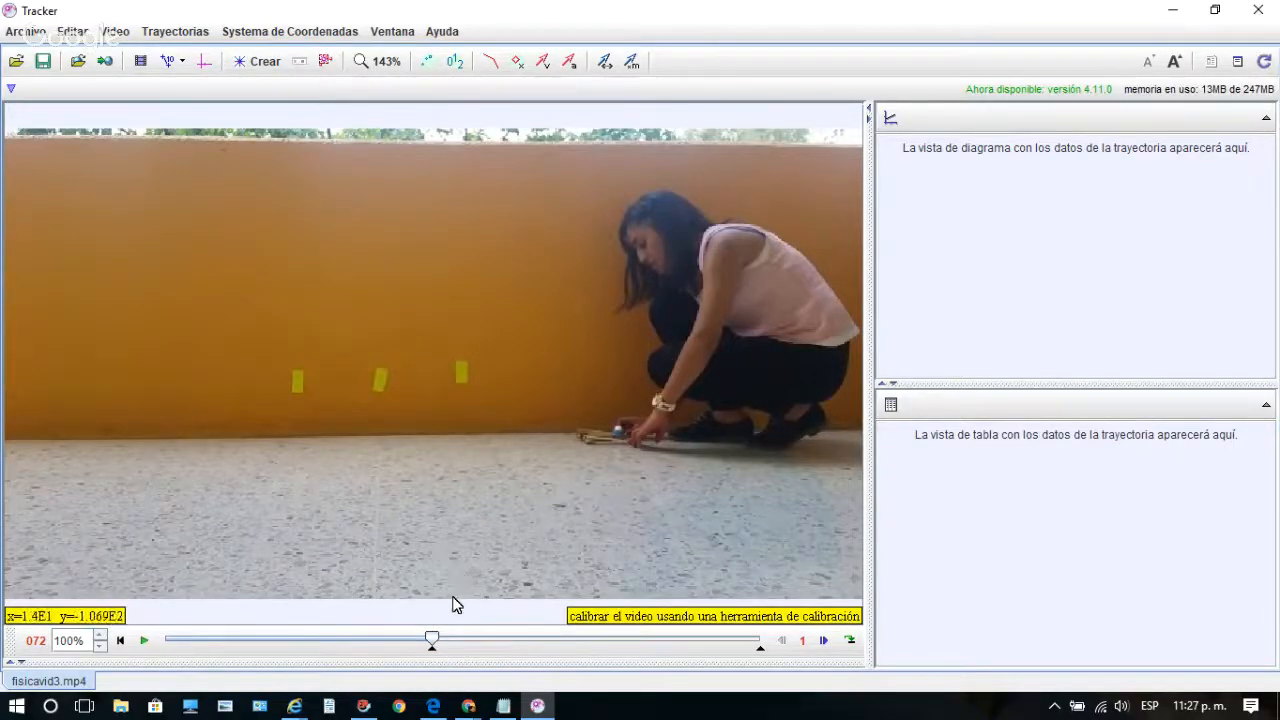
- Play the clip from its start frame, pause after the ball lands, and step back to frame 100
{"action": "left_click", "coordinate": [137, 643]}
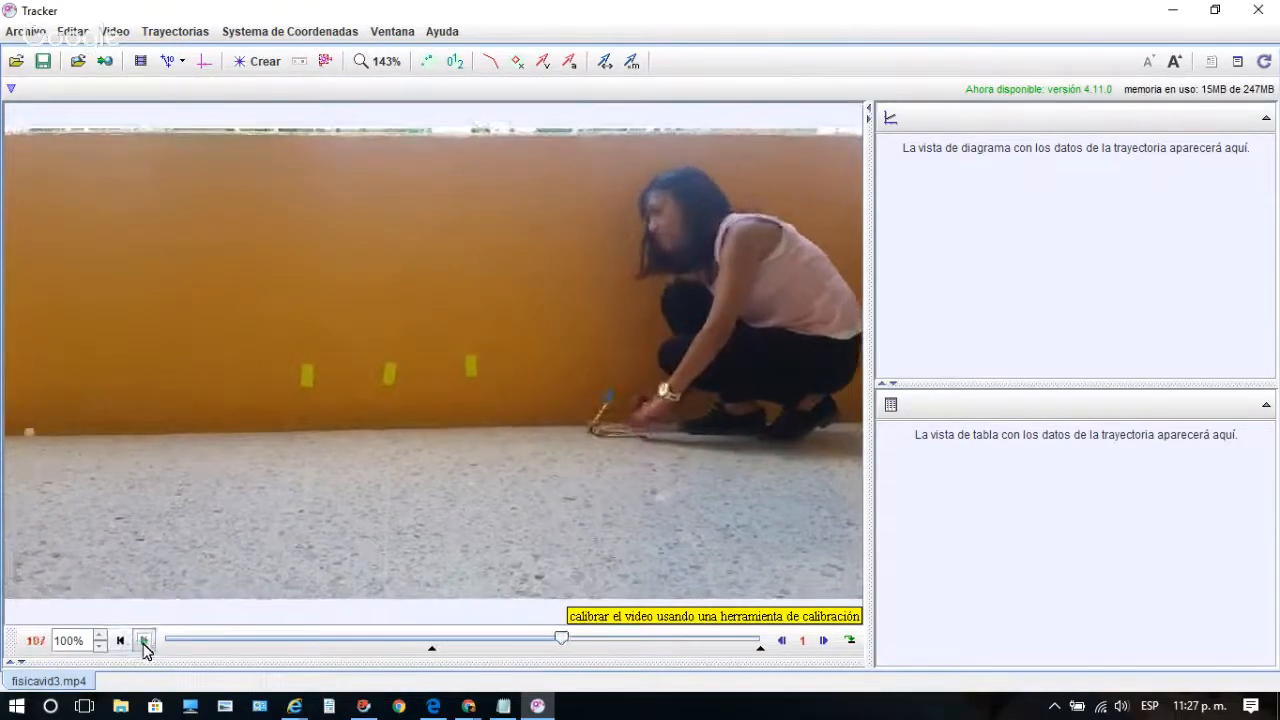
{"action": "left_click", "coordinate": [143, 642]}
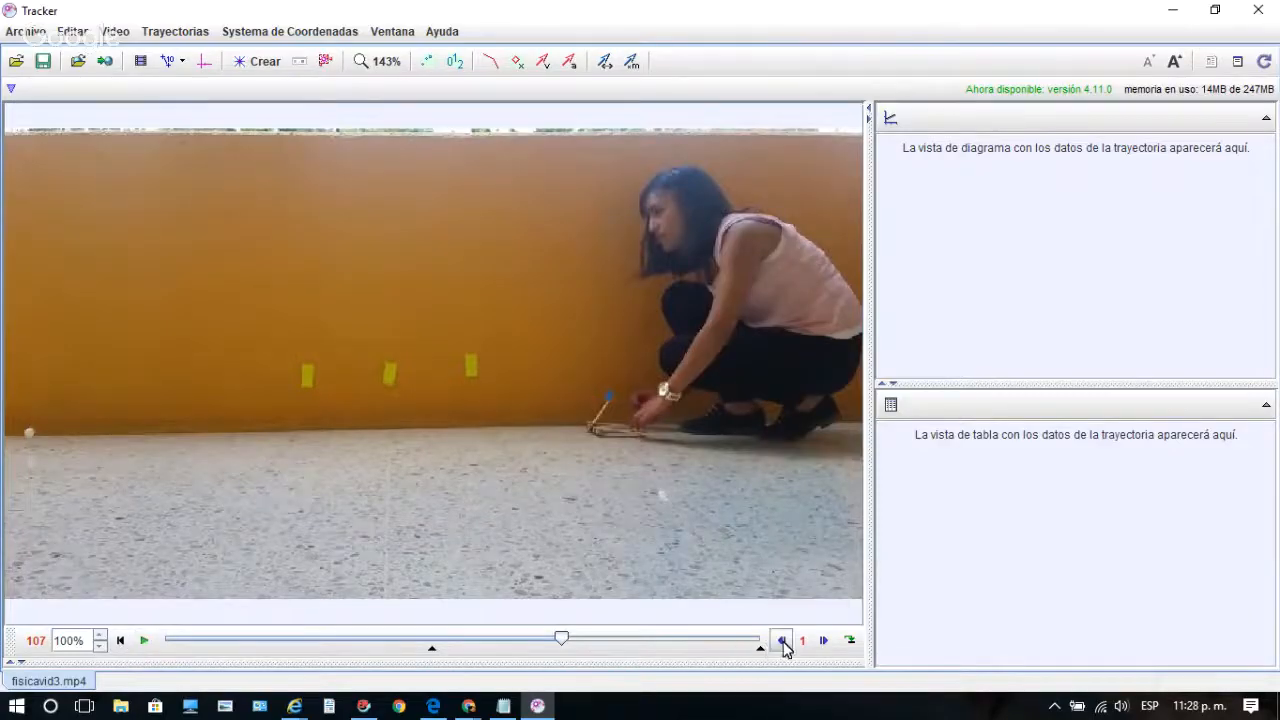
{"action": "left_click", "coordinate": [782, 642]}
{"action": "left_click", "coordinate": [782, 642]}
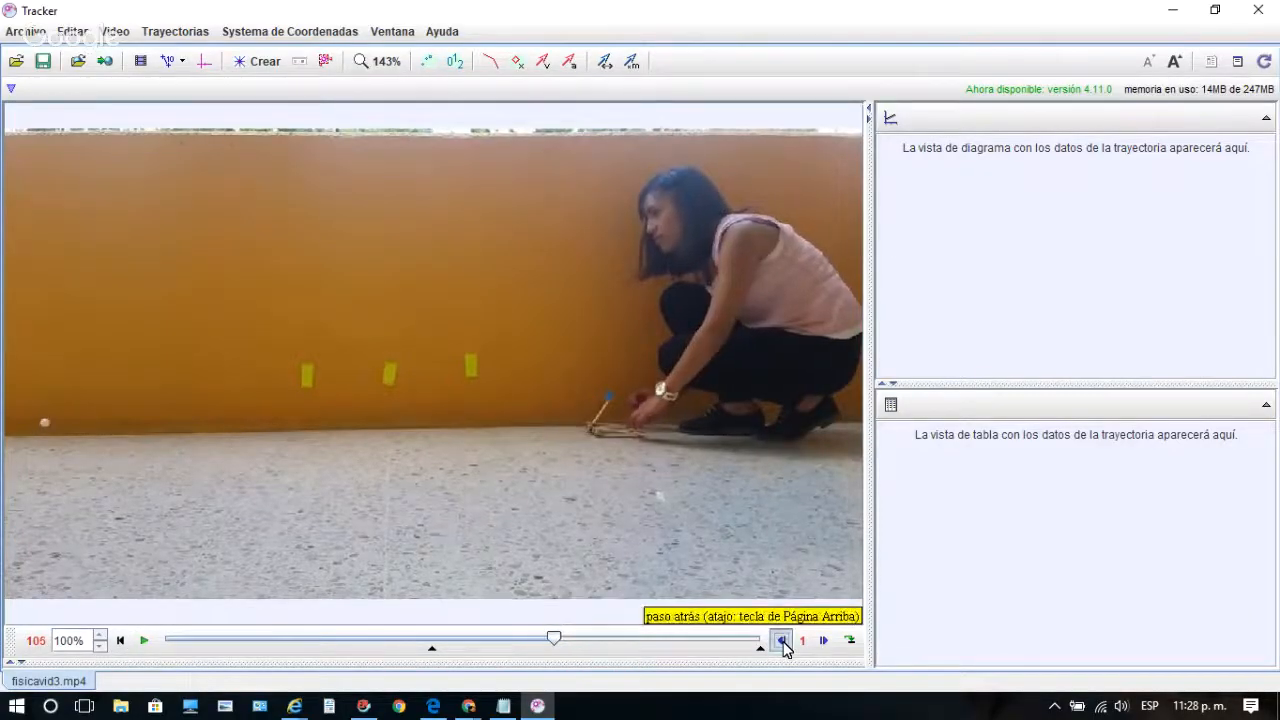
{"action": "left_click", "coordinate": [782, 642]}
{"action": "left_click", "coordinate": [782, 642]}
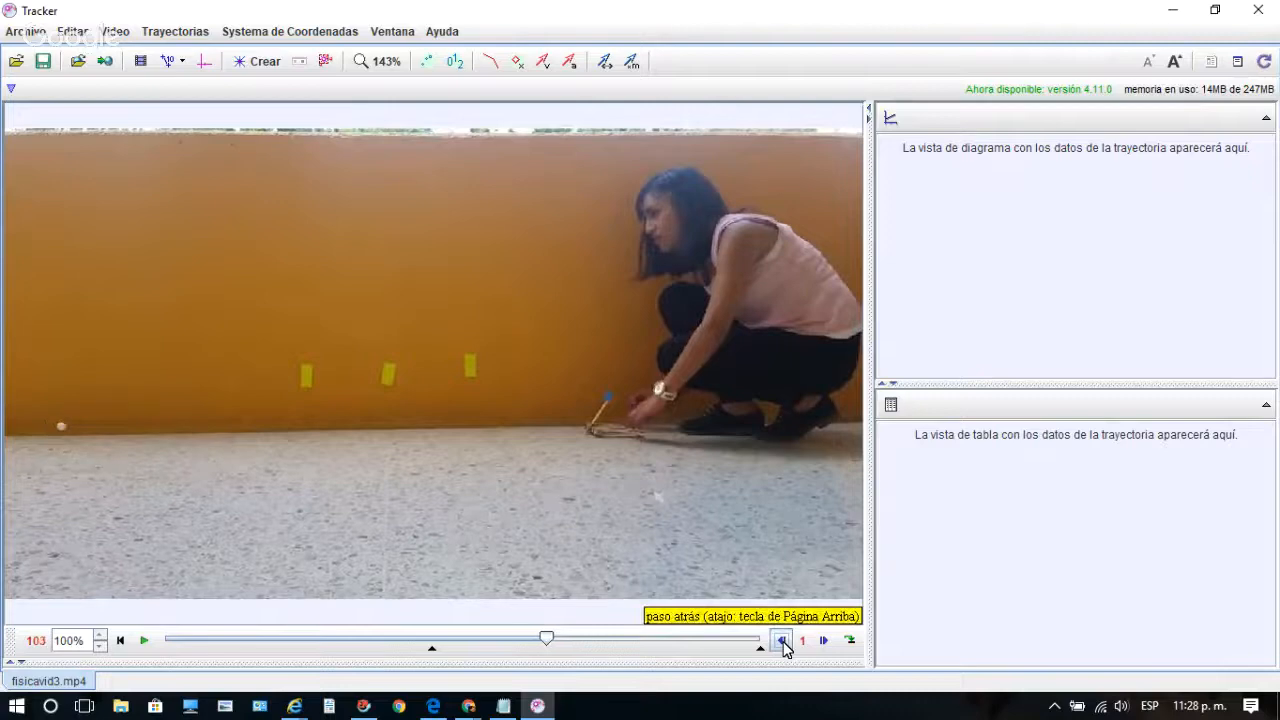
{"action": "left_click", "coordinate": [782, 642]}
{"action": "left_click", "coordinate": [782, 642]}
{"action": "left_click", "coordinate": [782, 642]}
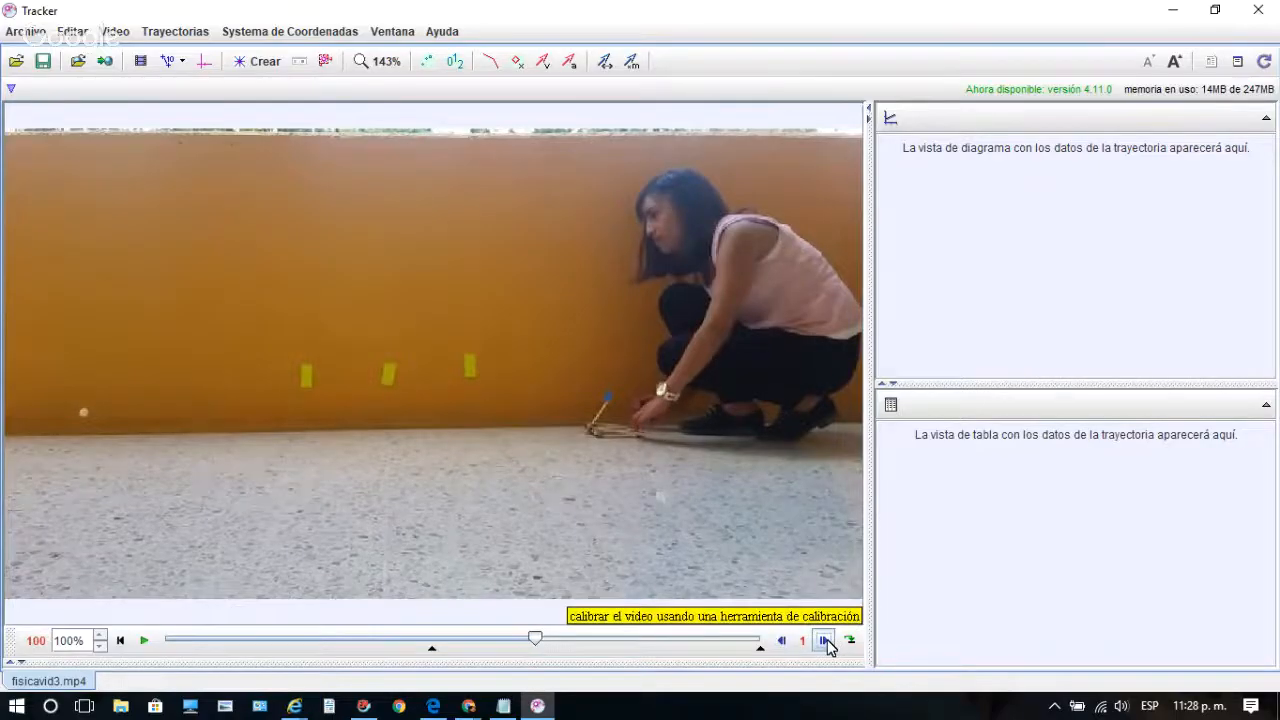
- Compare frames 100 to 103 around the landing, set frame 102 as the clip's end frame, and play the trimmed clip
{"action": "left_click", "coordinate": [825, 642]}
{"action": "left_click", "coordinate": [825, 642]}
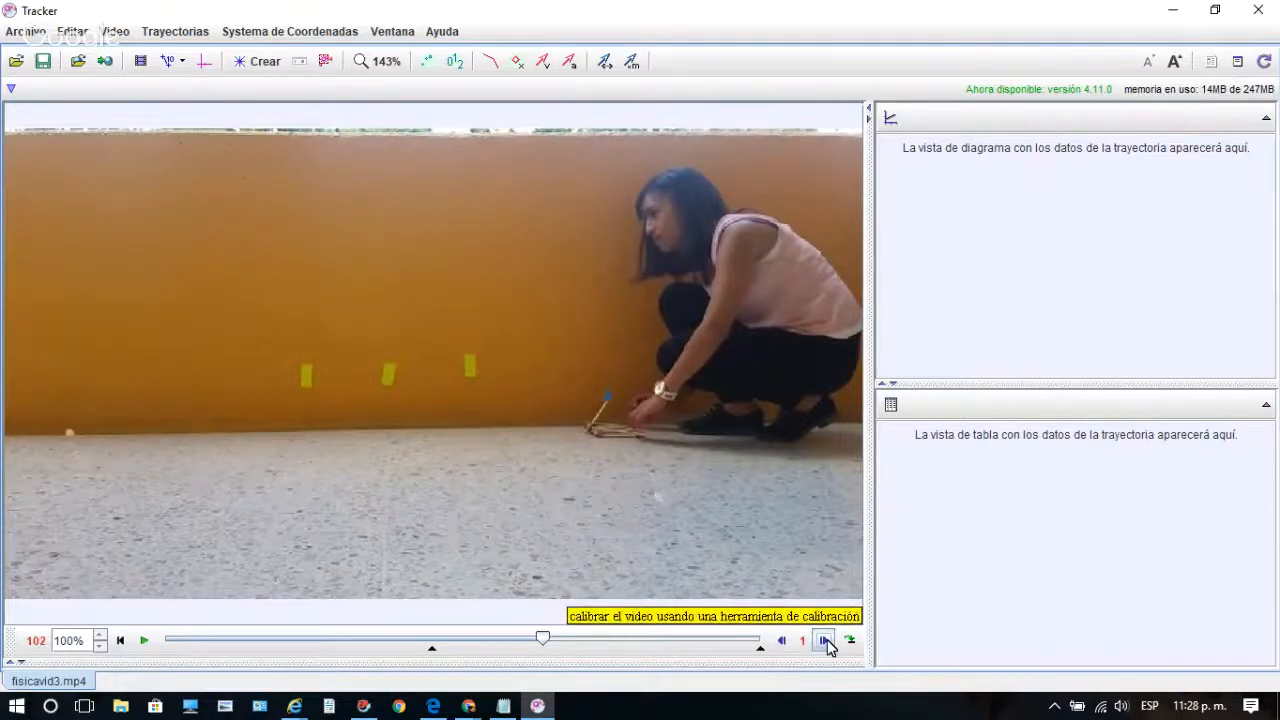
{"action": "left_click", "coordinate": [825, 642]}
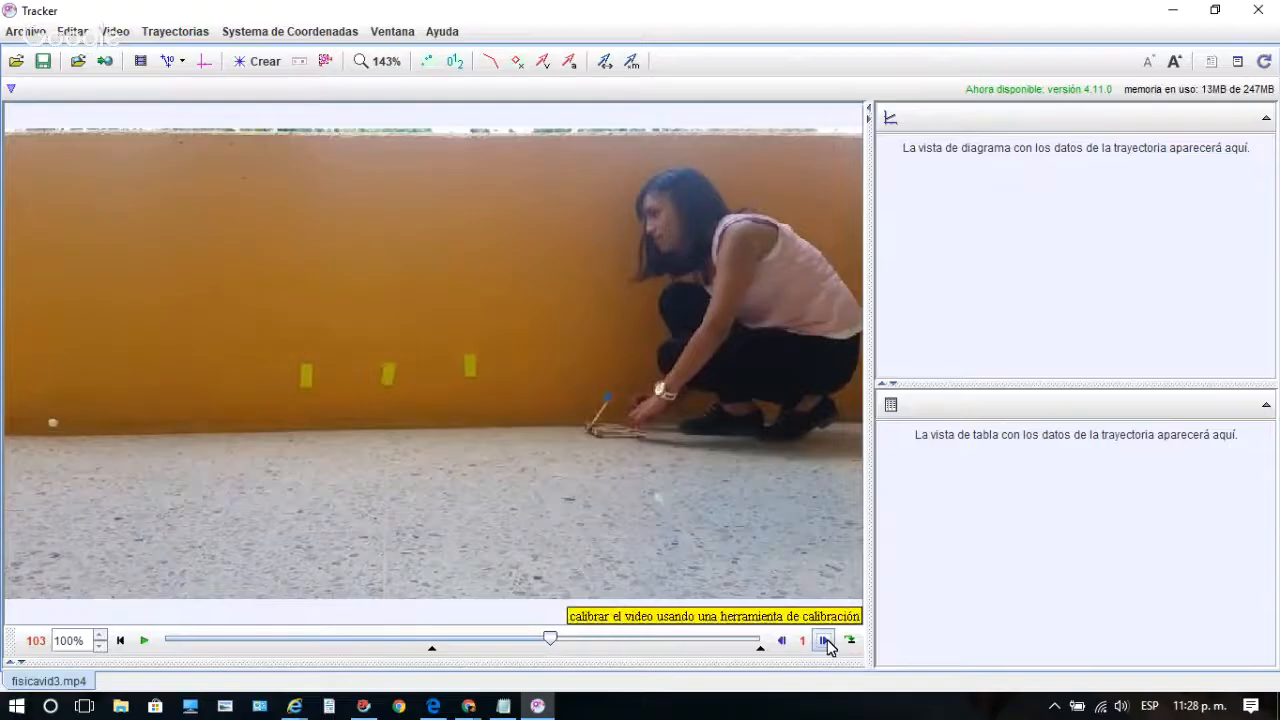
{"action": "left_click", "coordinate": [783, 641]}
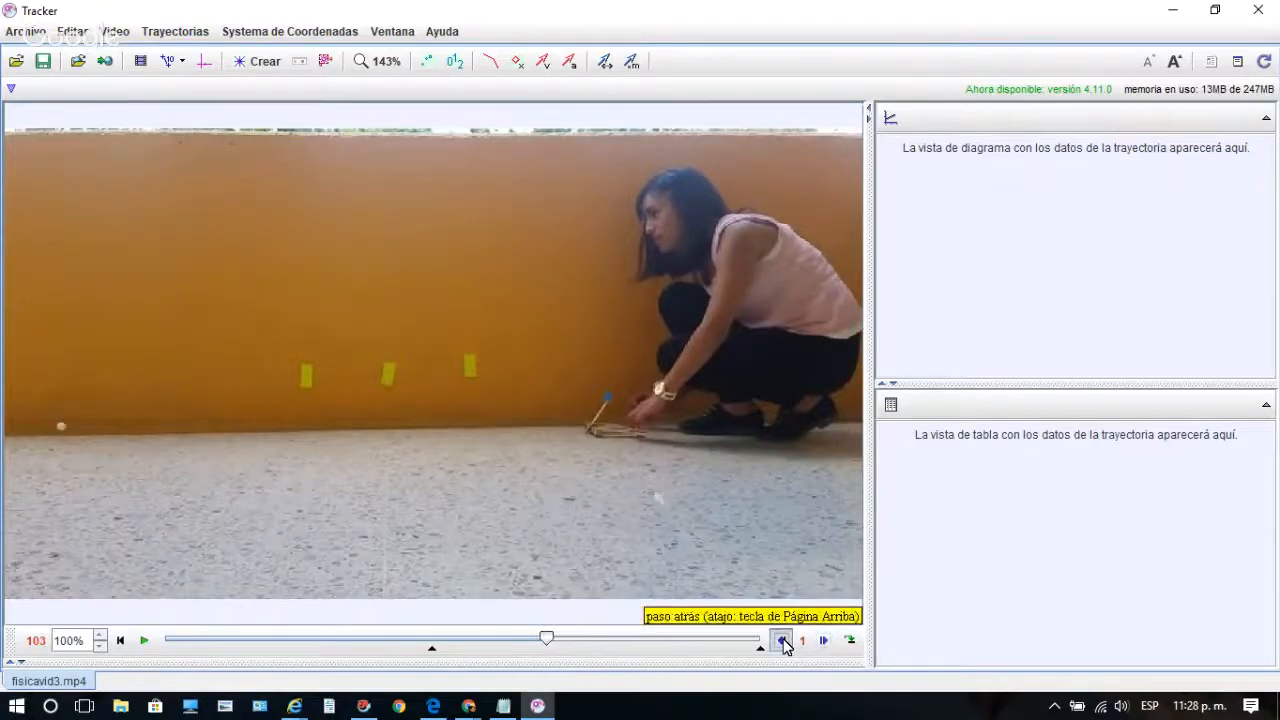
{"action": "left_click", "coordinate": [783, 641]}
{"action": "left_click", "coordinate": [783, 641]}
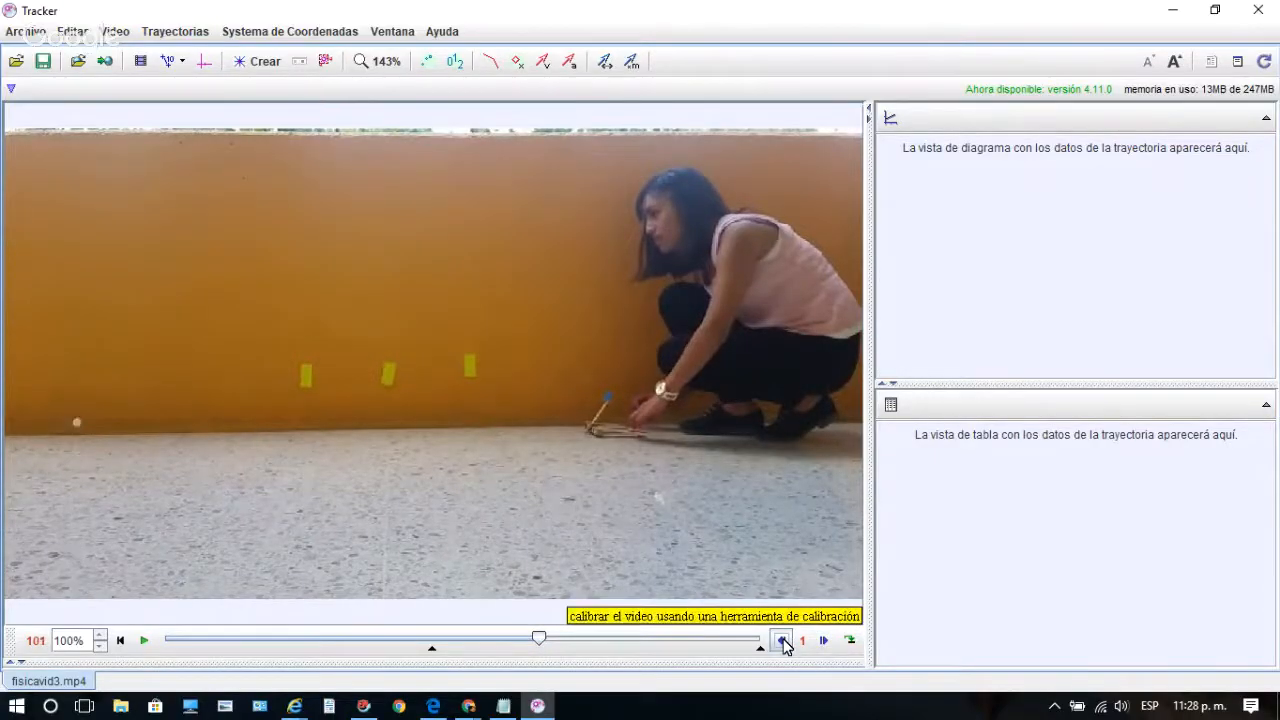
{"action": "left_click", "coordinate": [823, 641]}
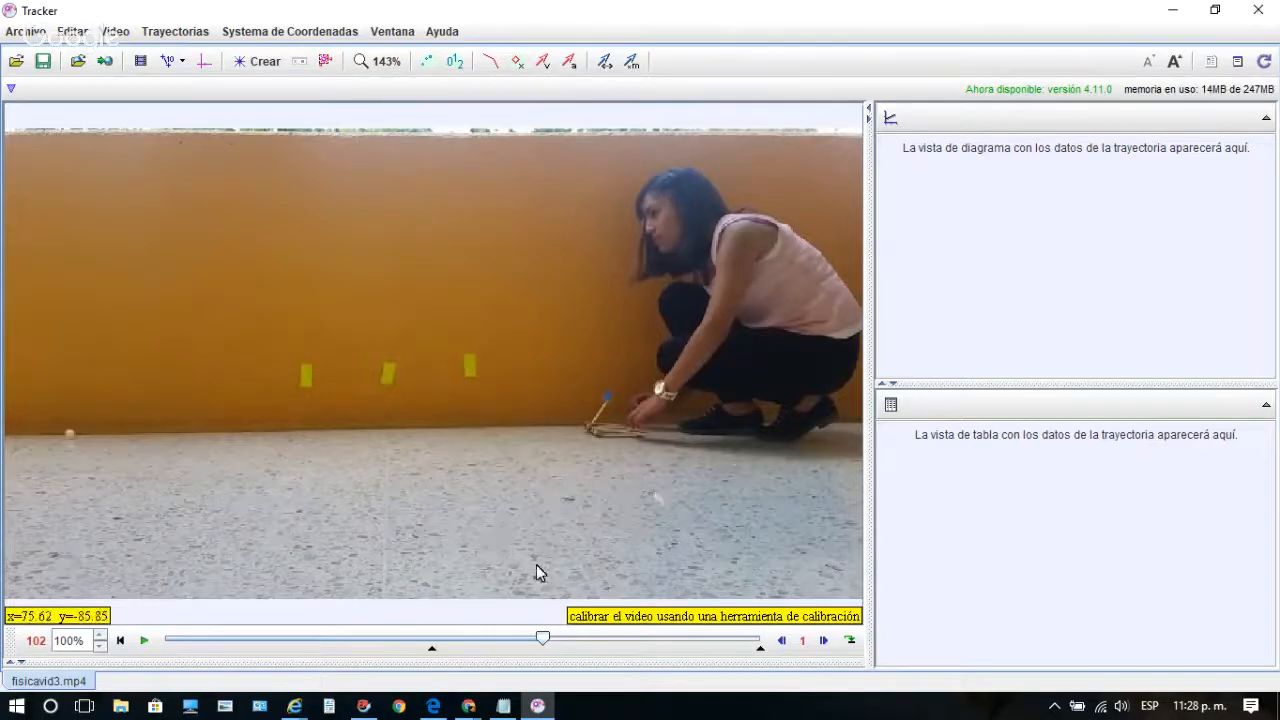
{"action": "right_click", "coordinate": [543, 641]}
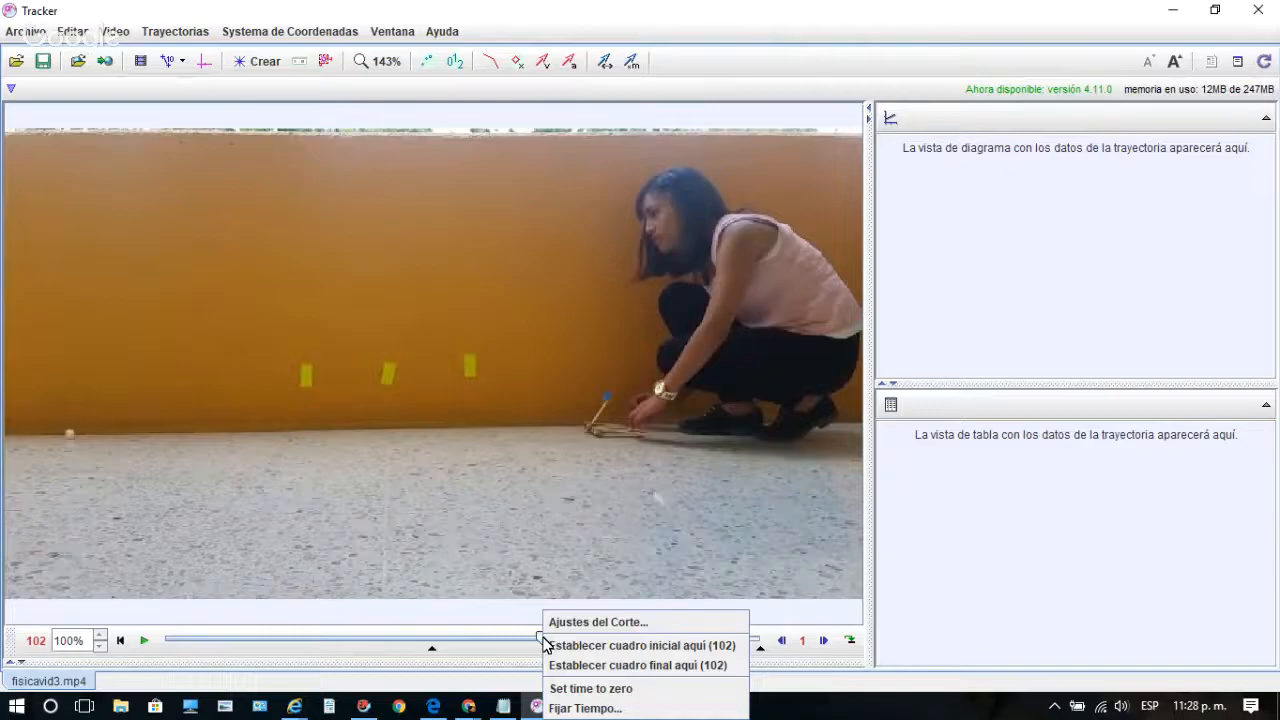
{"action": "left_click", "coordinate": [651, 665]}
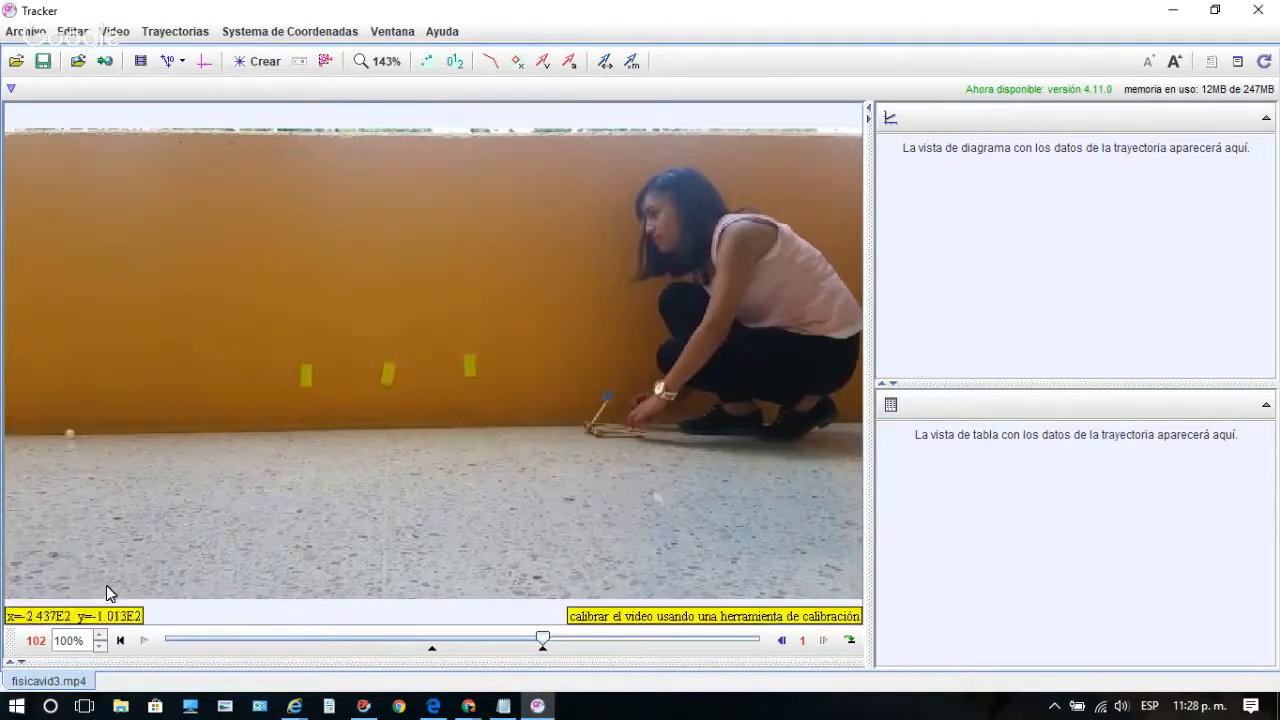
{"action": "left_click", "coordinate": [117, 641]}
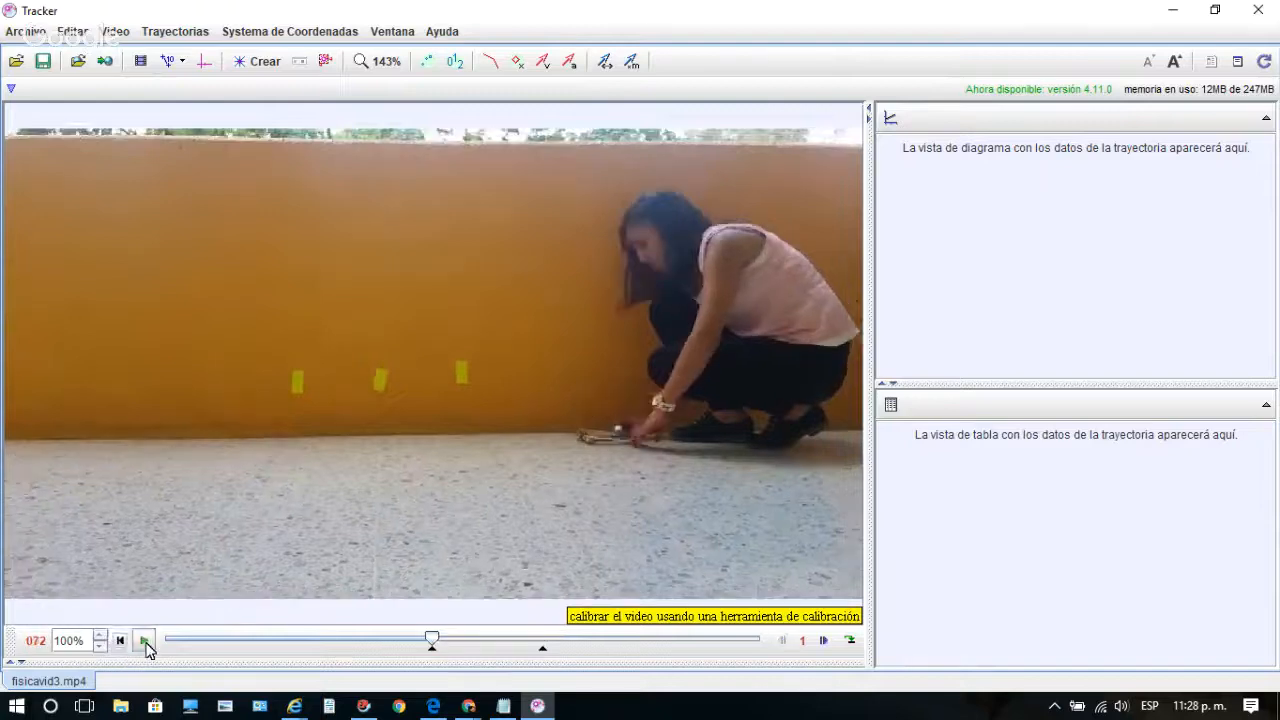
{"action": "left_click", "coordinate": [144, 641]}
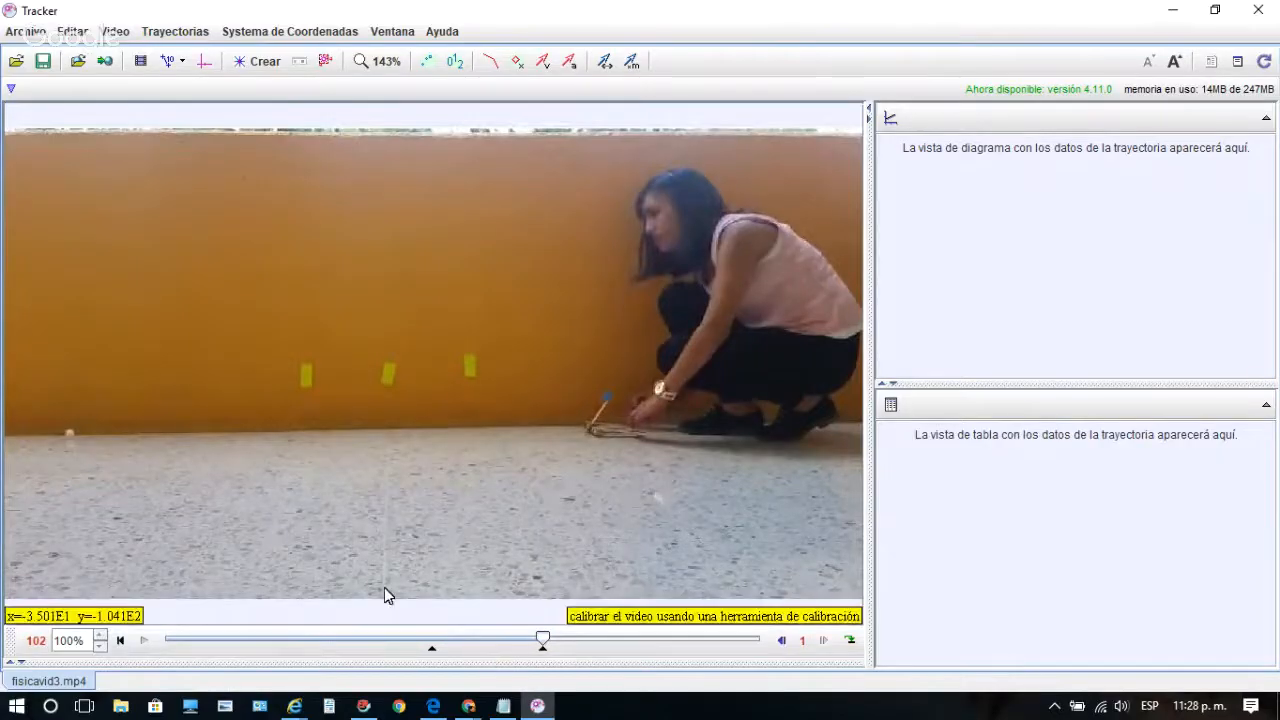
- Step back to frame 91, advance to frame 93, and set it as the clip's end frame
{"action": "left_click", "coordinate": [782, 641]}
{"action": "left_click", "coordinate": [782, 641]}
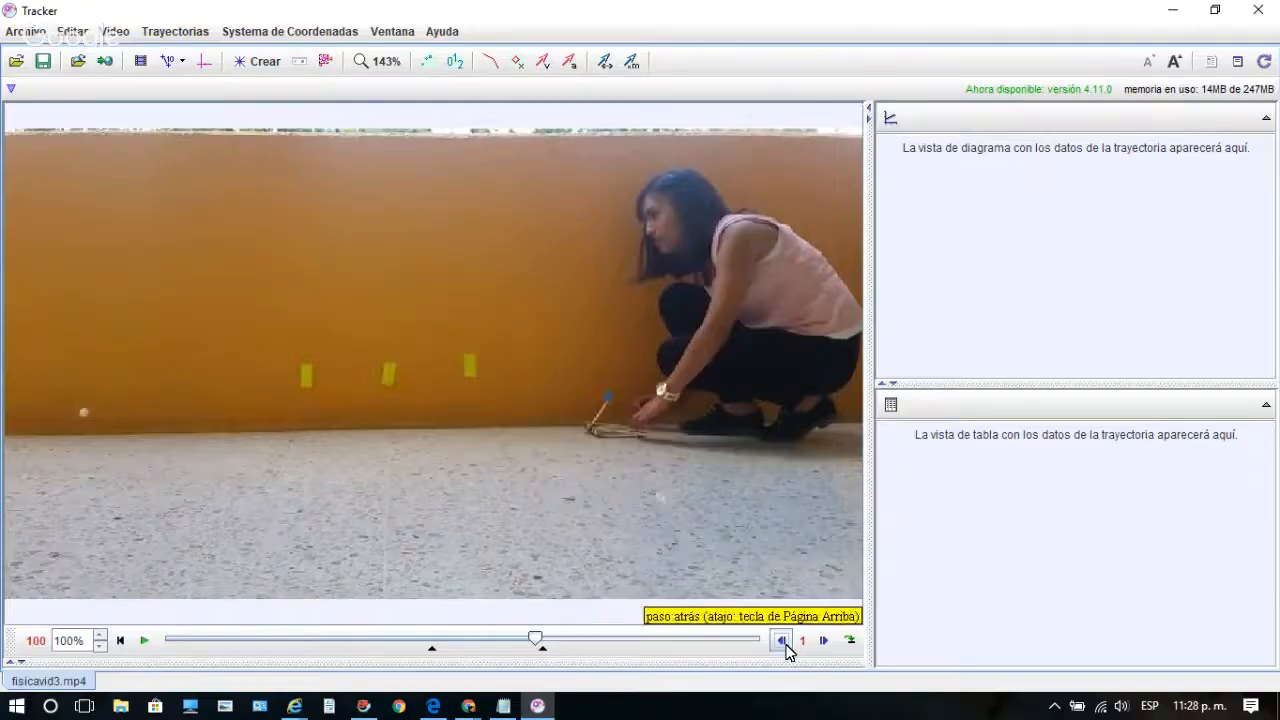
{"action": "left_click", "coordinate": [782, 641]}
{"action": "left_click", "coordinate": [782, 641]}
{"action": "left_click", "coordinate": [782, 641]}
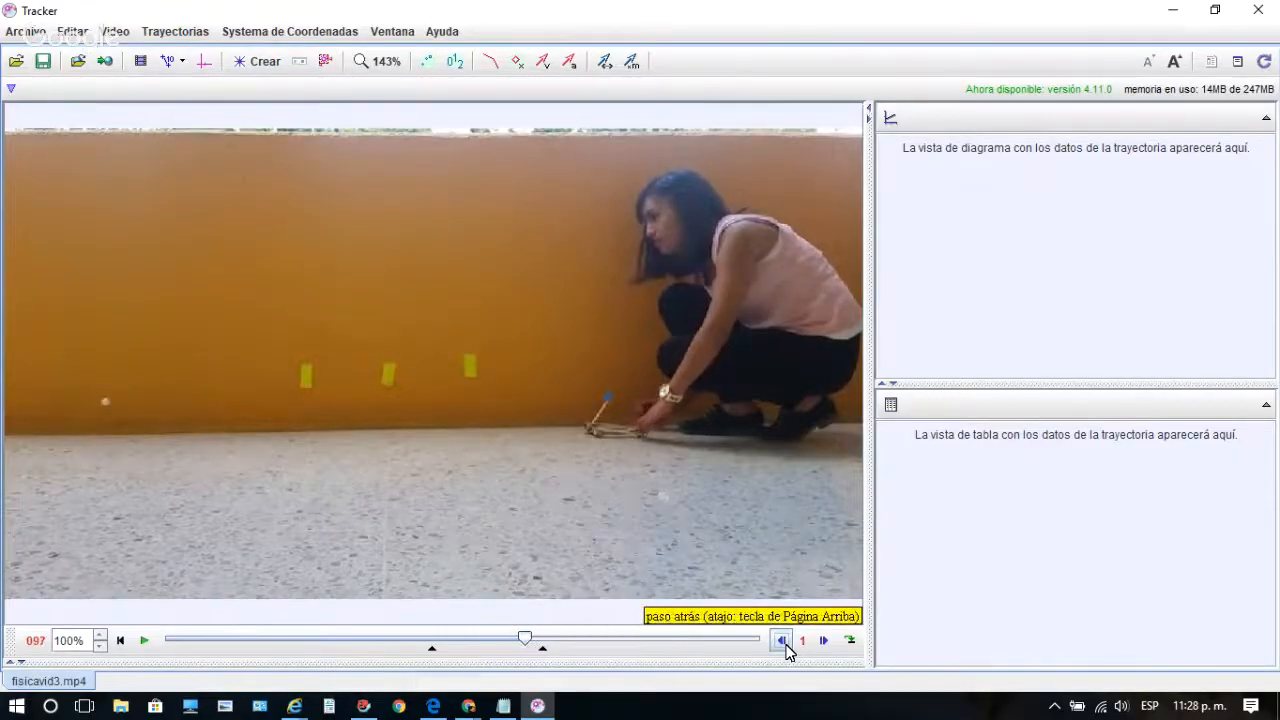
{"action": "left_click", "coordinate": [782, 641]}
{"action": "left_click", "coordinate": [782, 641]}
{"action": "left_click", "coordinate": [782, 641]}
{"action": "left_click", "coordinate": [782, 641]}
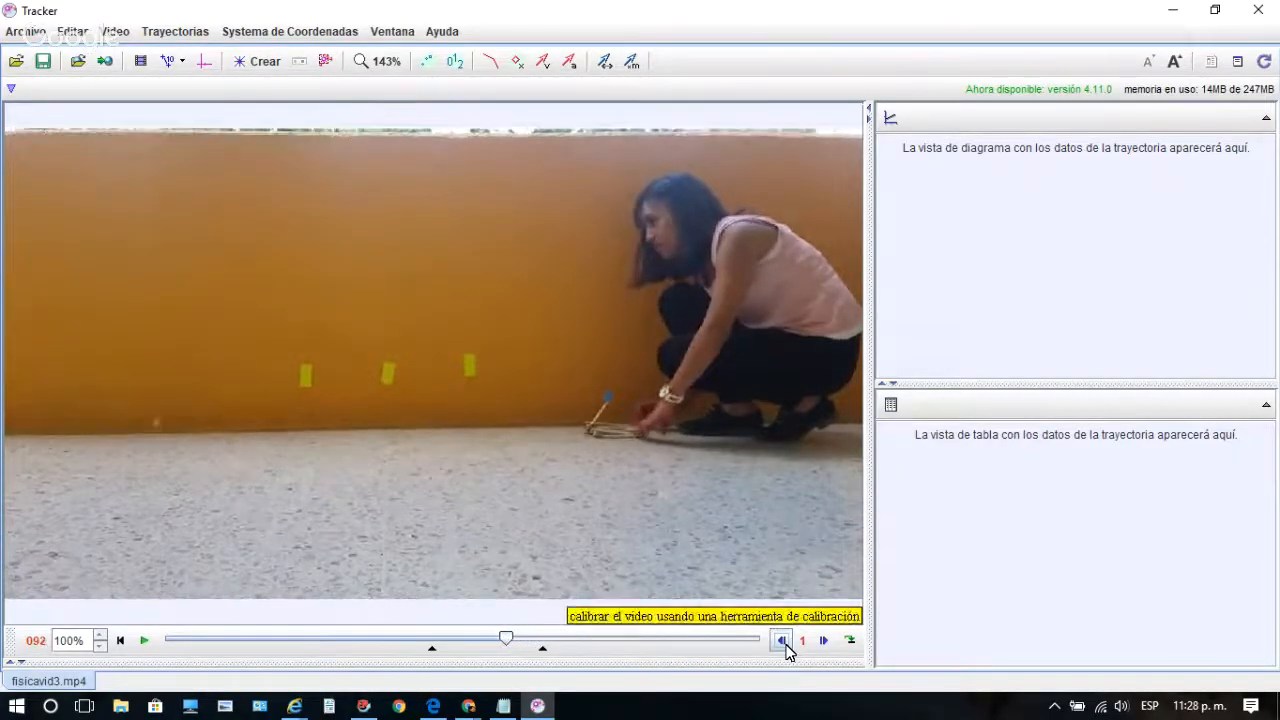
{"action": "left_click", "coordinate": [782, 641]}
{"action": "left_click", "coordinate": [782, 641]}
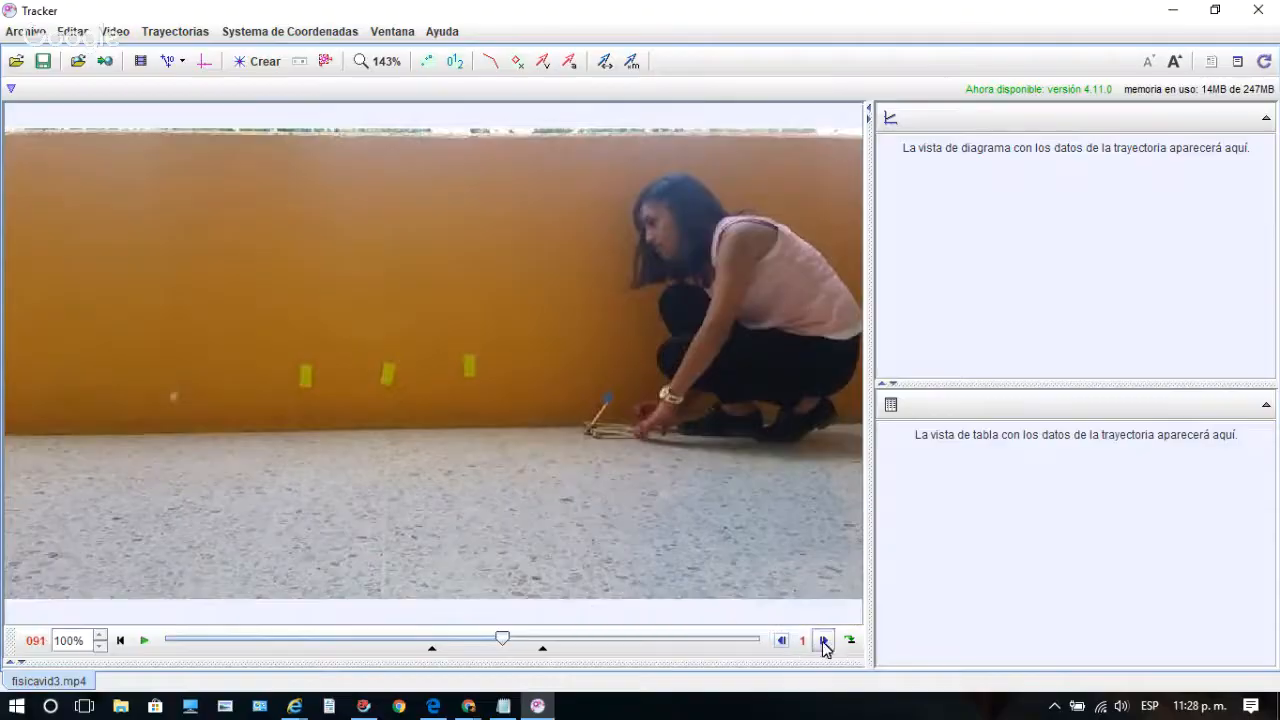
{"action": "left_click", "coordinate": [822, 641]}
{"action": "left_click", "coordinate": [822, 641]}
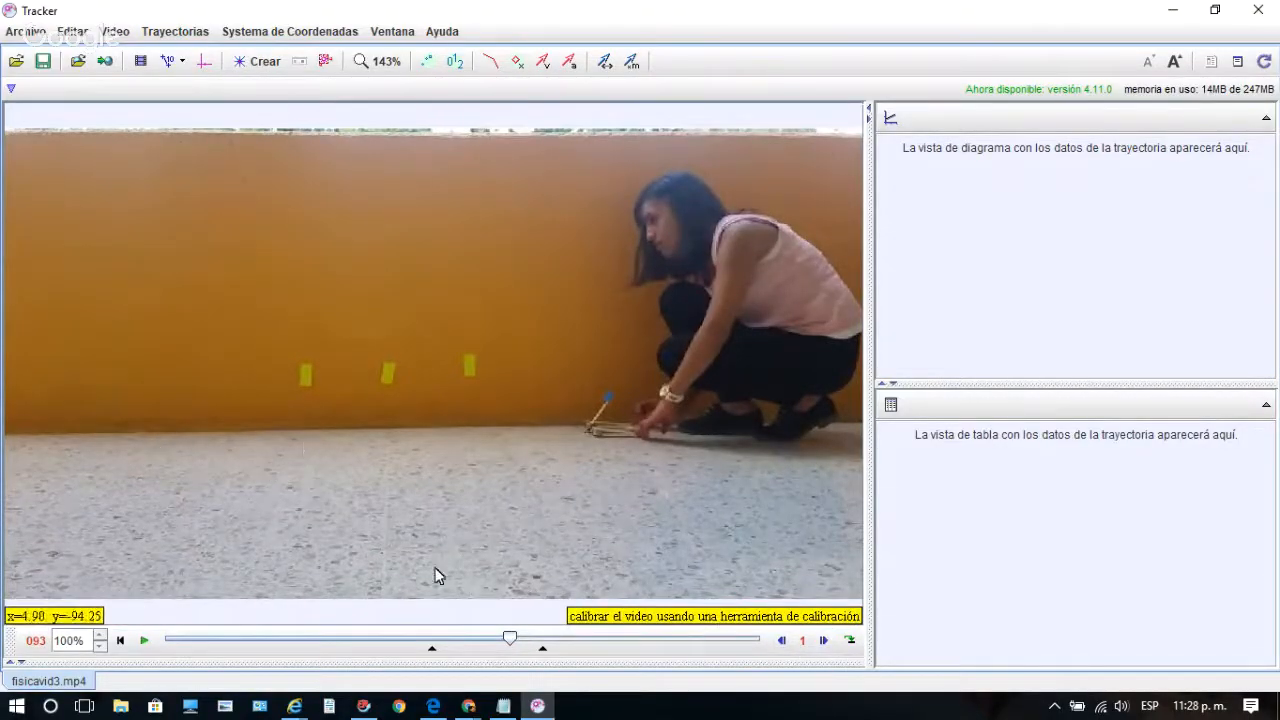
{"action": "right_click", "coordinate": [512, 640]}
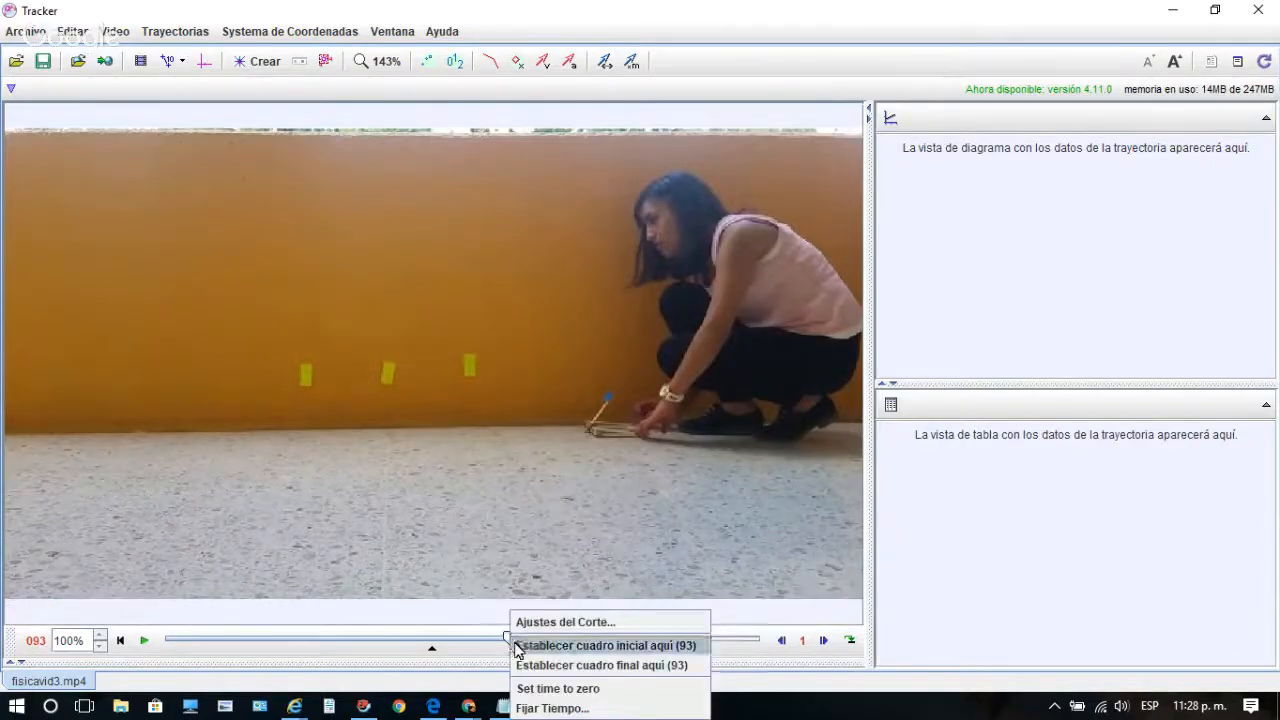
{"action": "left_click", "coordinate": [541, 665]}
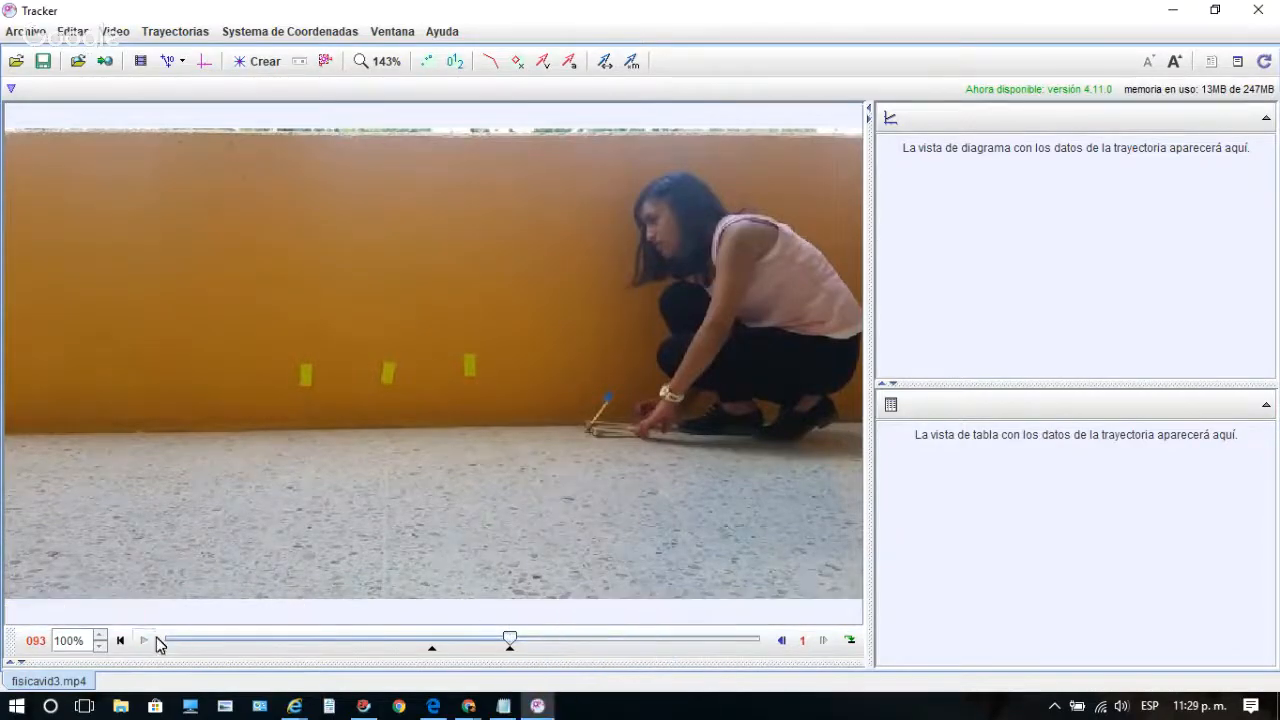
- Play the shortened clip from its start frame to its end and return it to frame 72
{"action": "left_click", "coordinate": [118, 643]}
{"action": "left_click", "coordinate": [144, 643]}
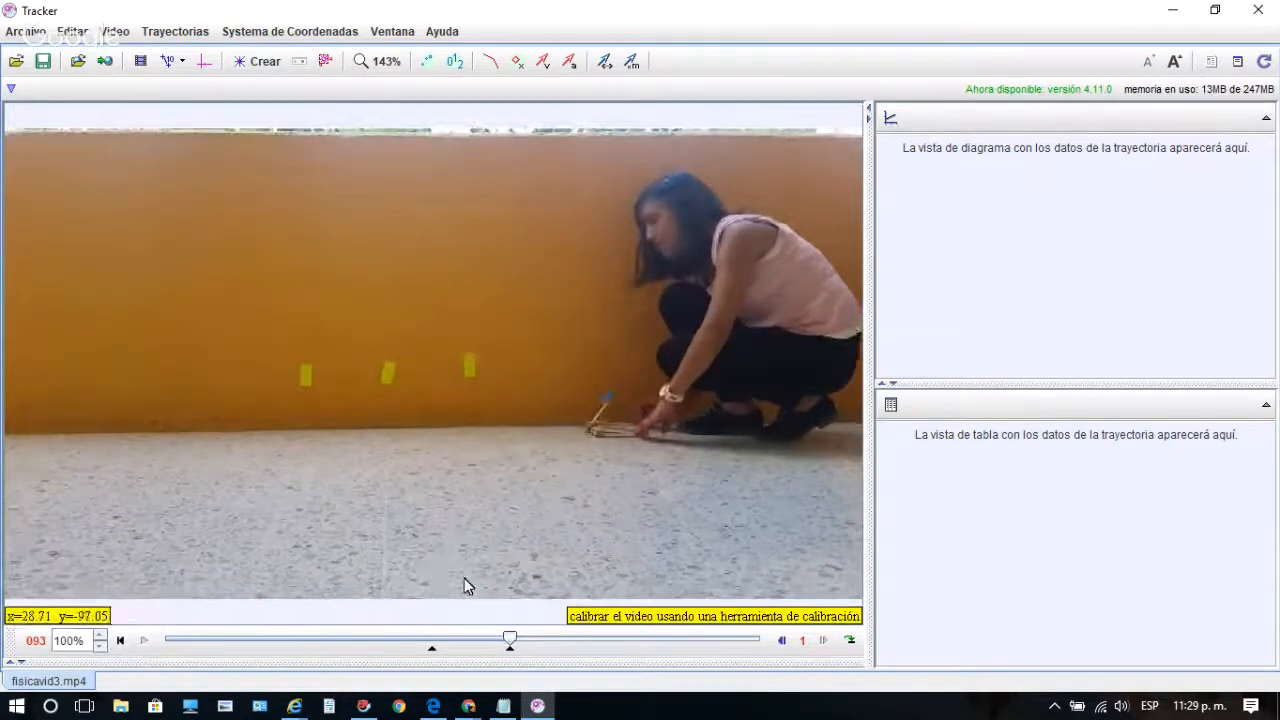
{"action": "left_click", "coordinate": [122, 643]}
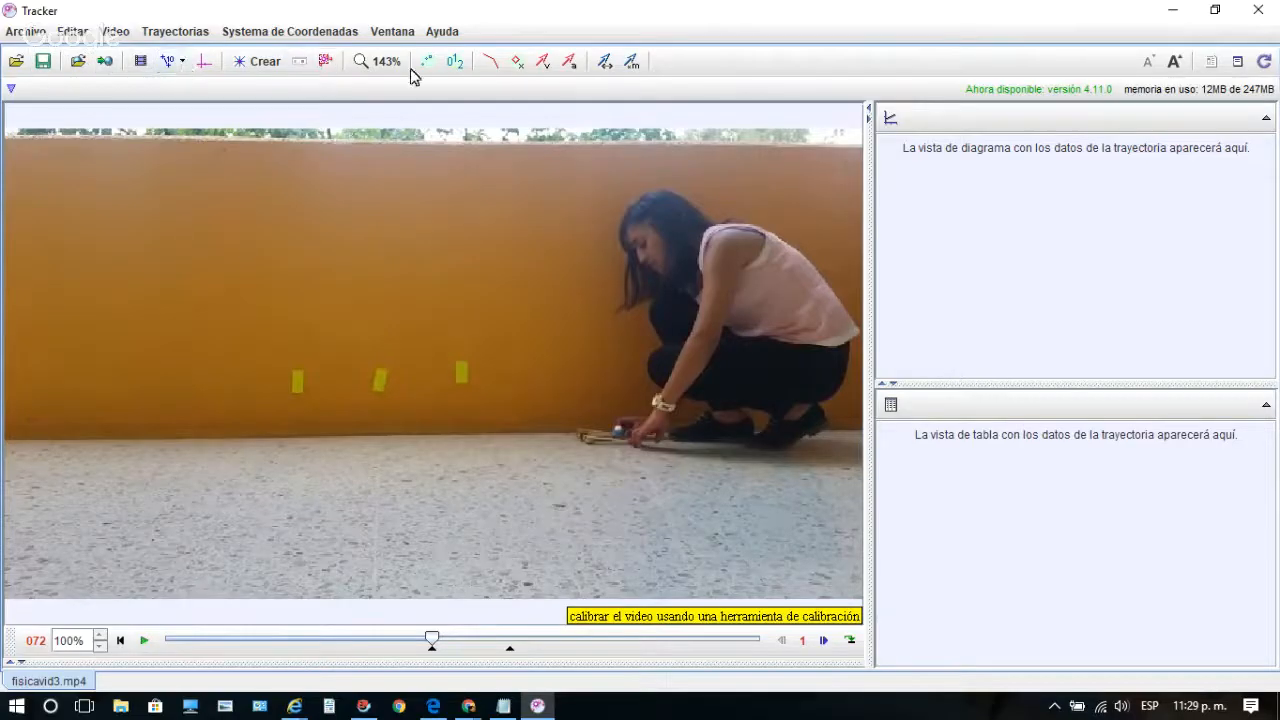
- Create a calibration stick (Vara de Calibración) and place its ends on the two outermost yellow wall markers
{"action": "left_click", "coordinate": [183, 66]}
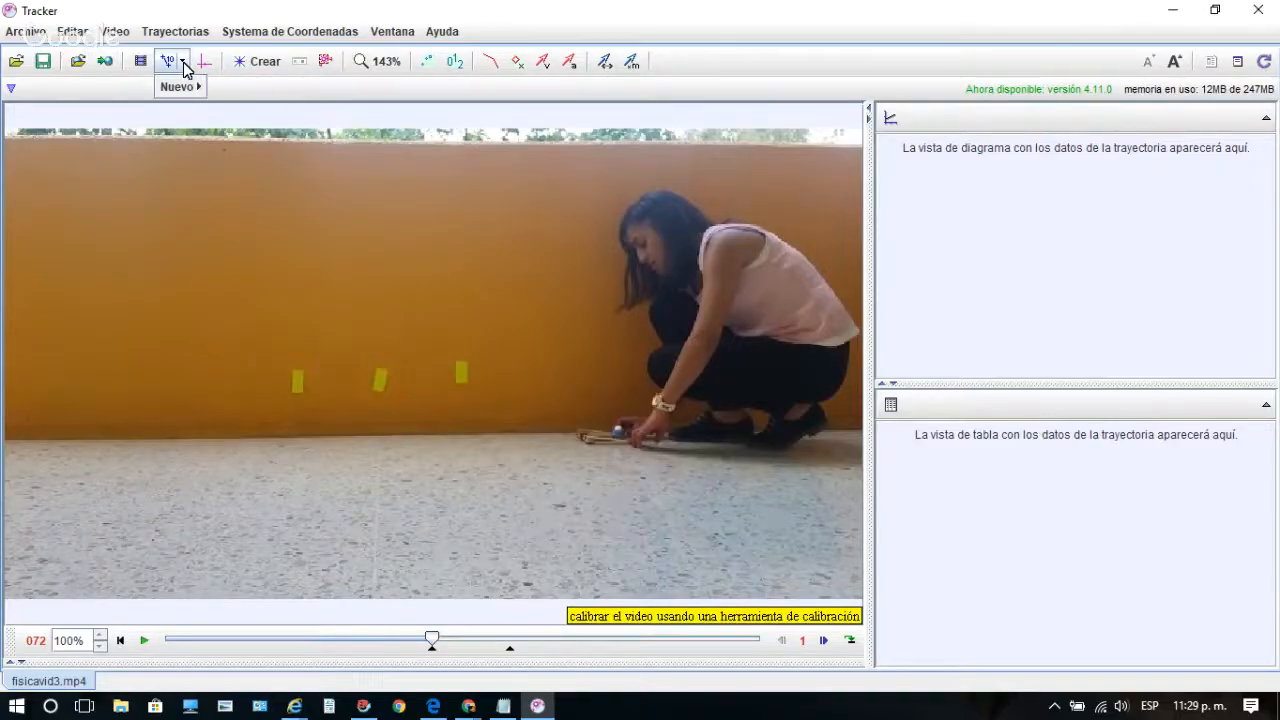
{"action": "mouse_move", "coordinate": [183, 87]}
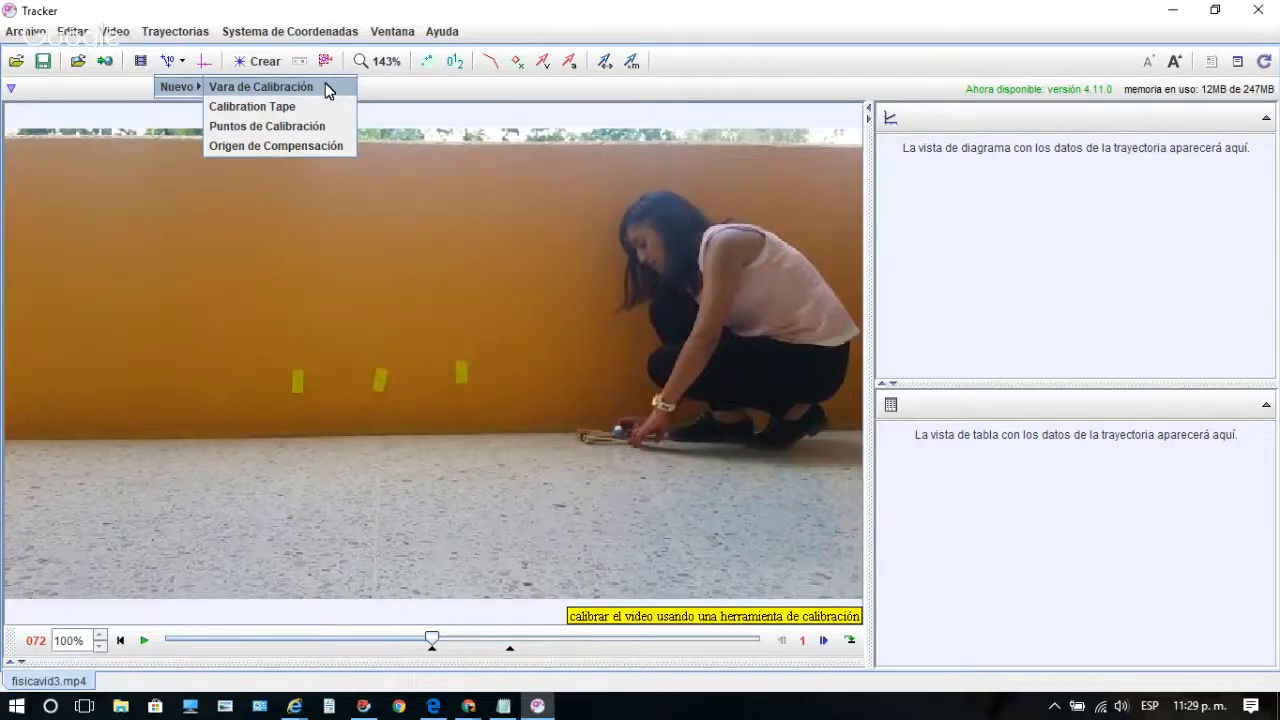
{"action": "left_click", "coordinate": [262, 87]}
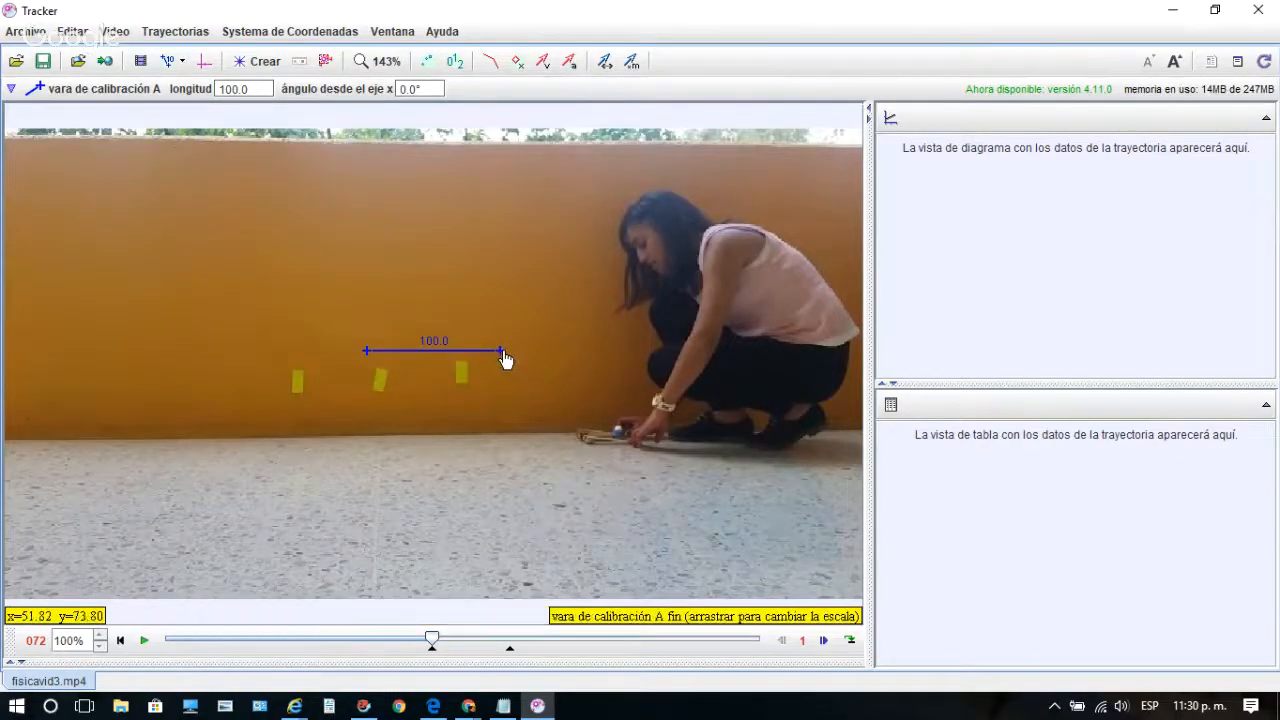
{"action": "left_click_drag", "start_coordinate": [520, 360], "coordinate": [470, 385]}
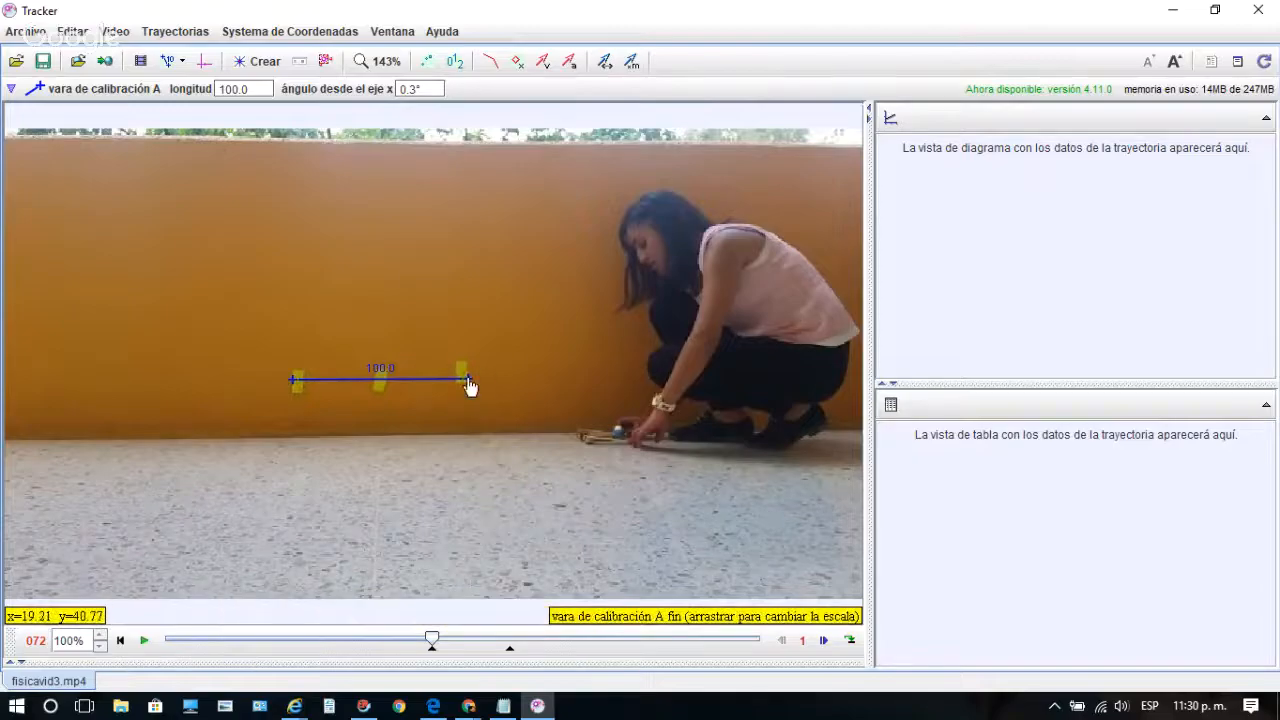
{"action": "mouse_move", "coordinate": [468, 379]}
{"action": "left_mouse_down"}
{"action": "mouse_move", "coordinate": [454, 380]}
{"action": "mouse_move", "coordinate": [469, 382]}
{"action": "left_mouse_up"}
- Set the calibration stick's length to 0.60
{"action": "left_click", "coordinate": [386, 376]}
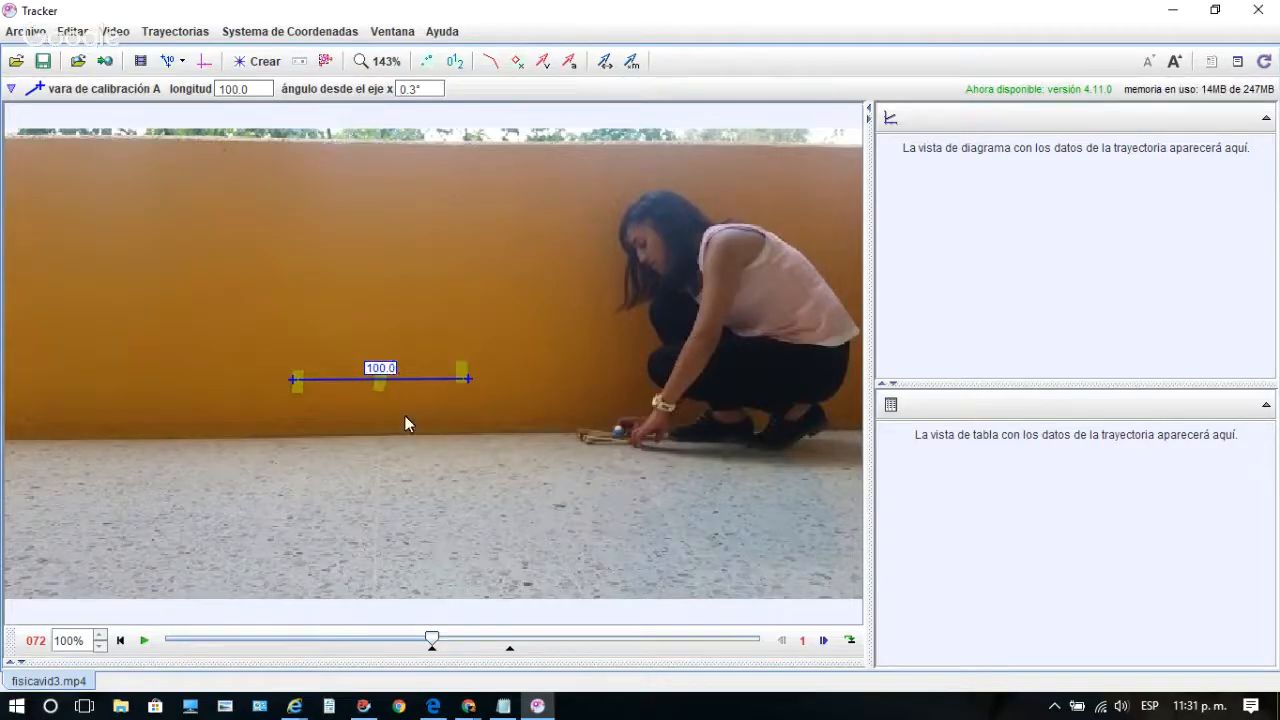
{"action": "key", "text": "Right"}
{"action": "key", "text": "BackSpace"}
{"action": "key", "text": "BackSpace"}
{"action": "key", "text": "BackSpace"}
{"action": "key", "text": "BackSpace"}
{"action": "key", "text": "BackSpace"}
{"action": "type", "text": ".60"}
{"action": "key", "text": "Return"}
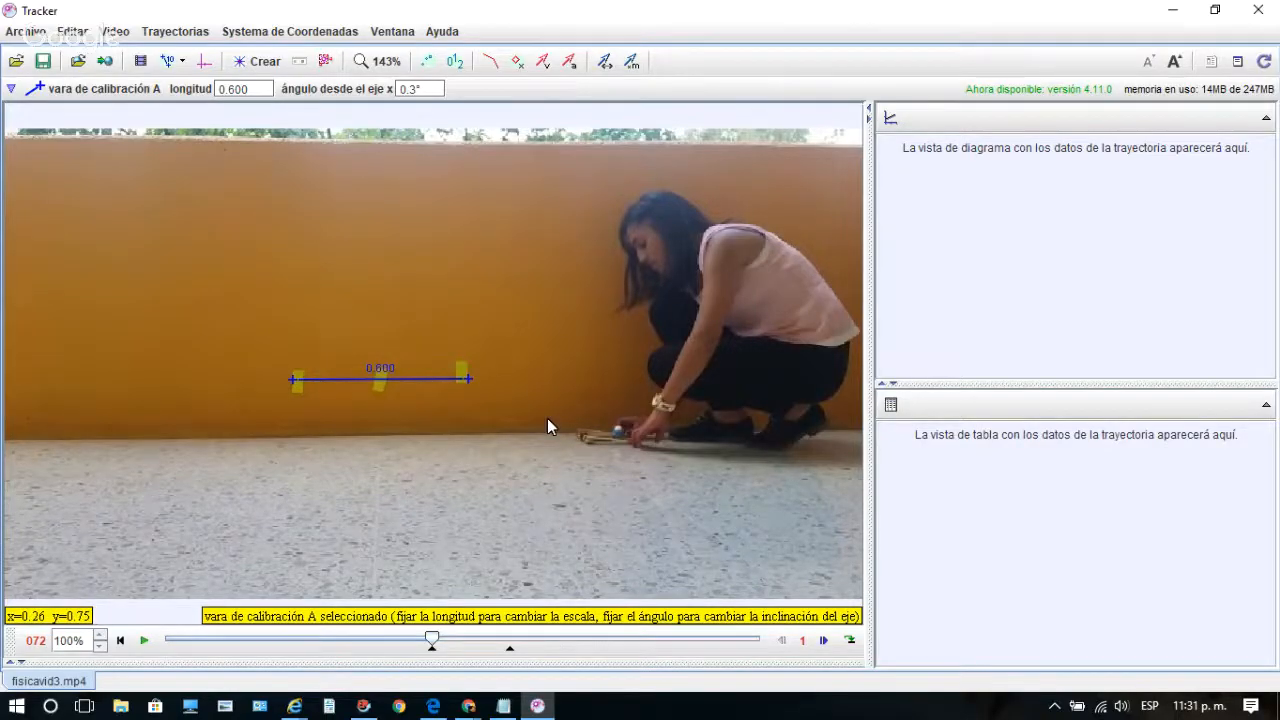
- Show the coordinate axes and move their origin along the floor to about x 267.5, y 245.3 pixels
{"action": "left_click", "coordinate": [206, 62]}
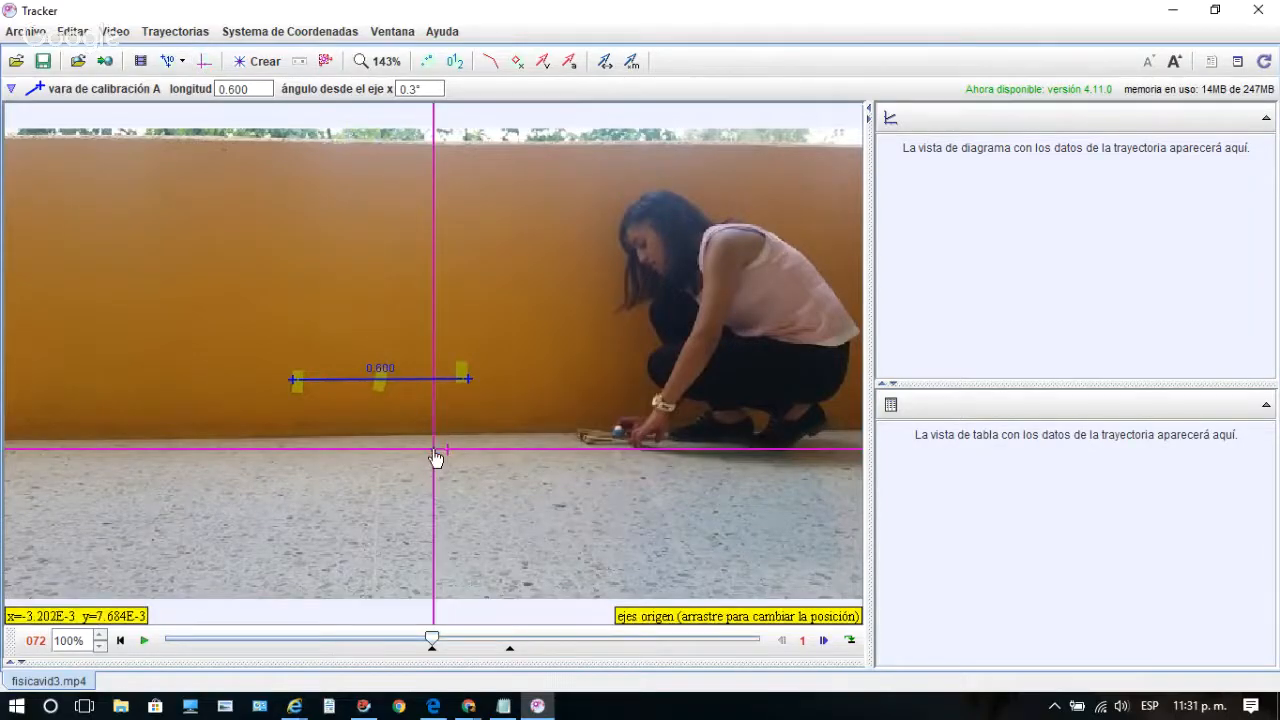
{"action": "left_click_drag", "start_coordinate": [436, 458], "coordinate": [534, 442]}
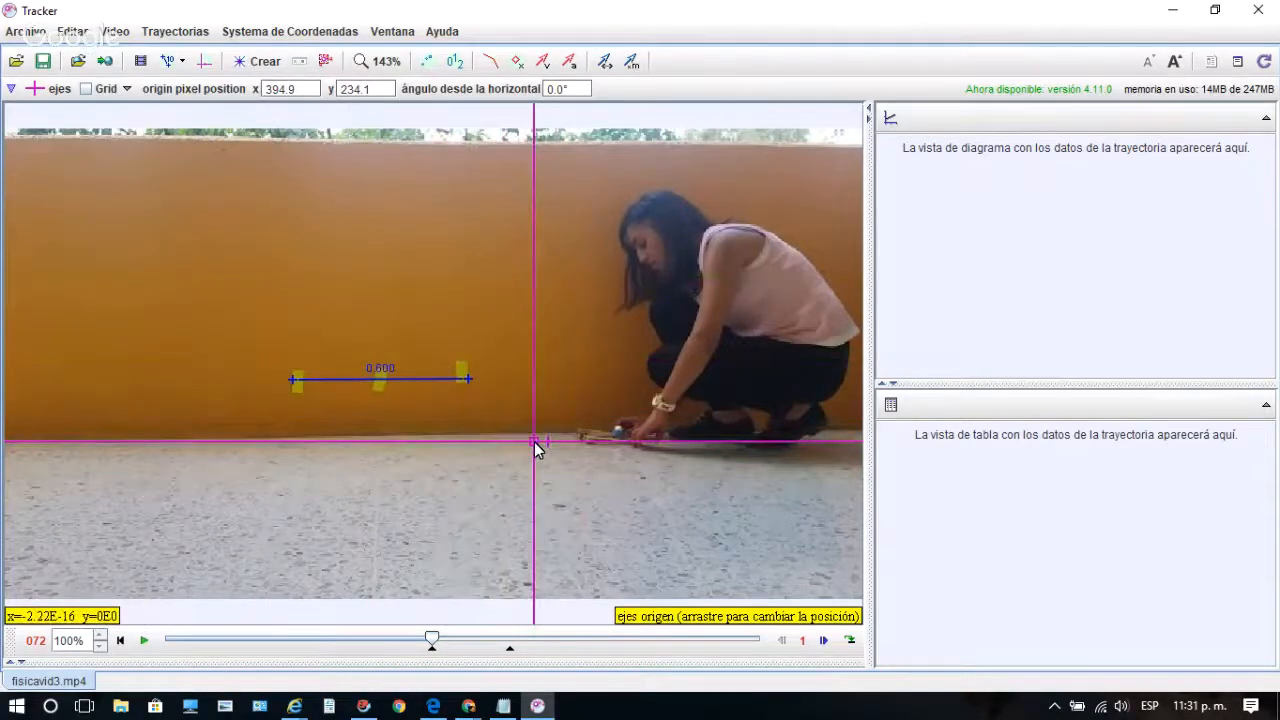
{"action": "left_click_drag", "start_coordinate": [535, 449], "coordinate": [365, 457]}
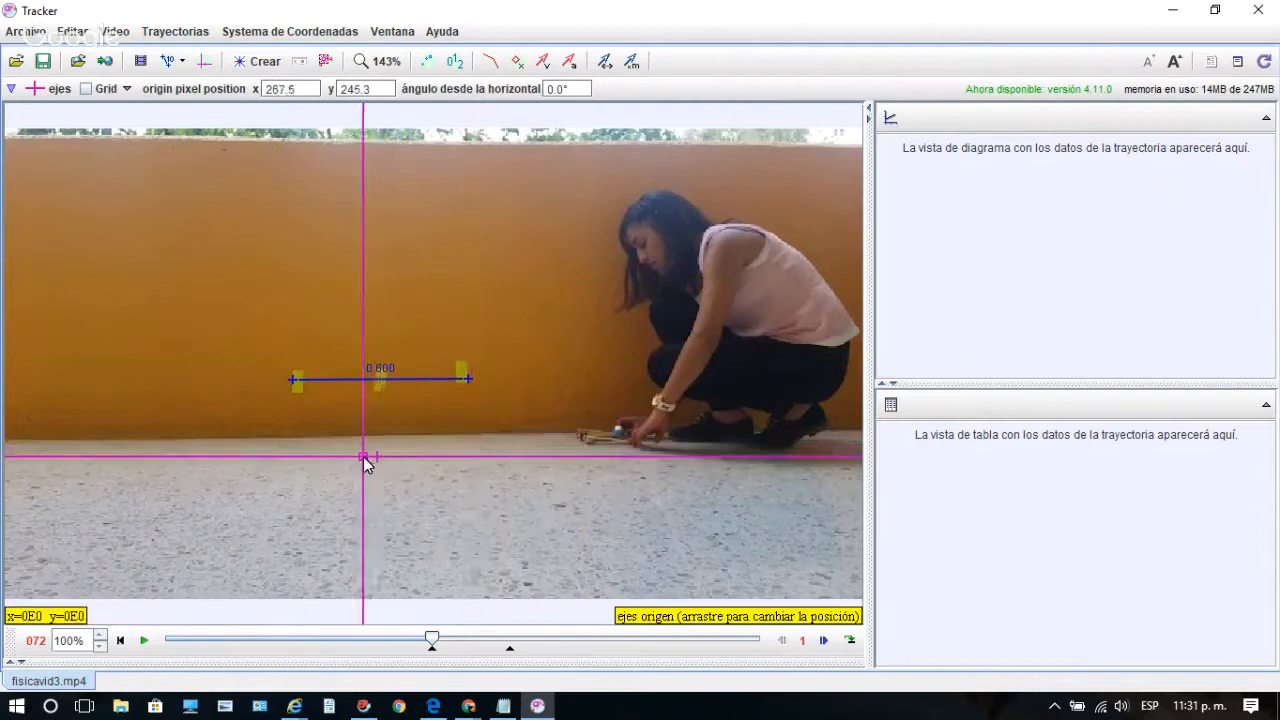
- Replay the clip, return it to frame 72, and move the axes' origin to about x 212.9, y 274.0 pixels on the floor
{"action": "left_click", "coordinate": [144, 640]}
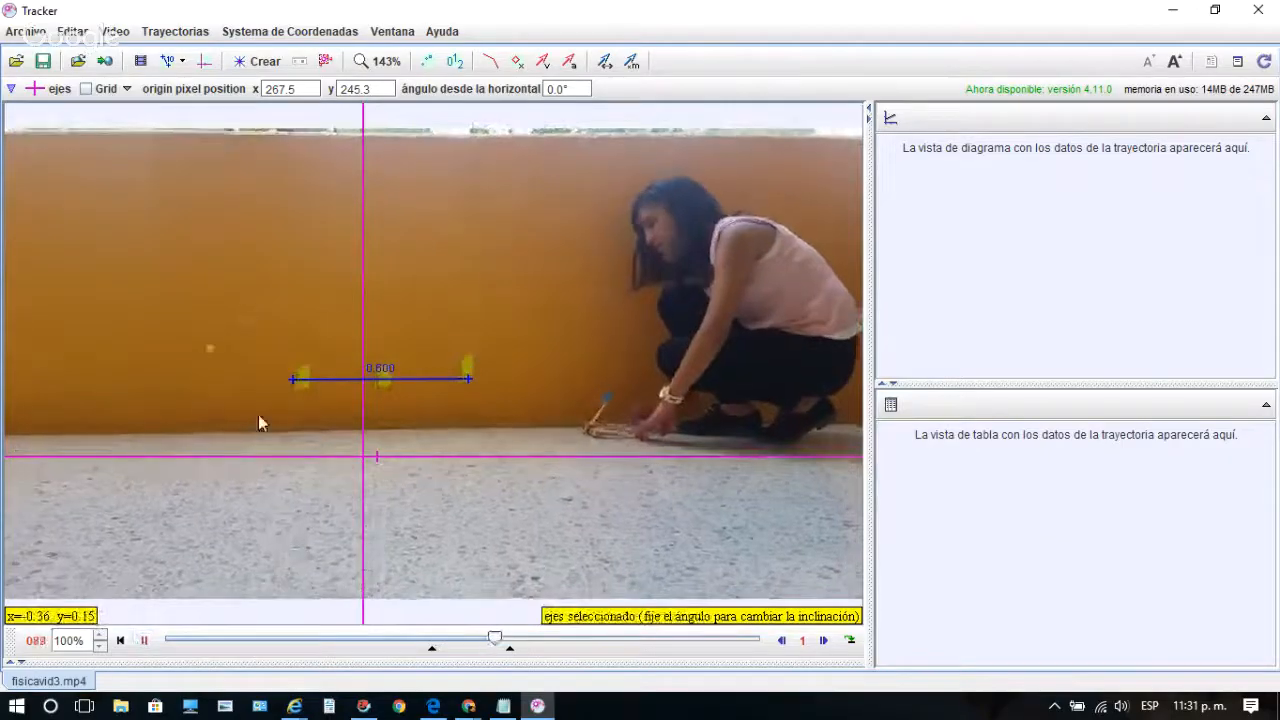
{"action": "left_click", "coordinate": [120, 640]}
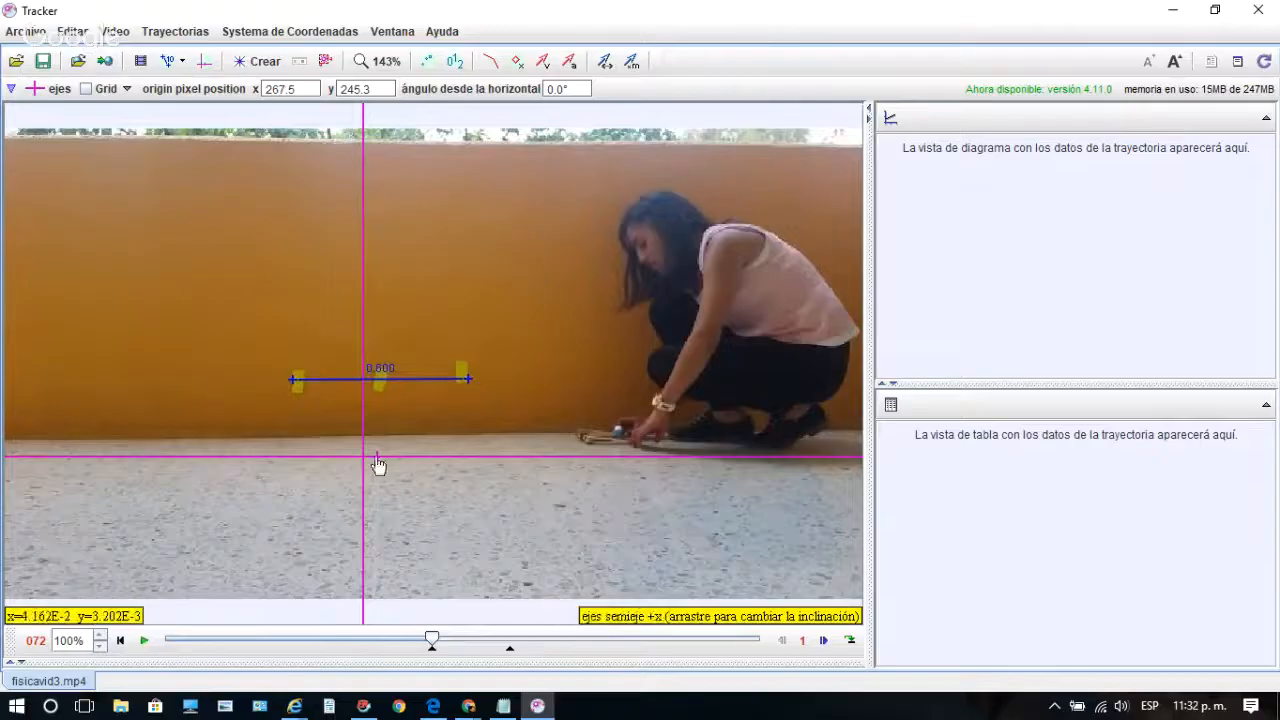
{"action": "left_click_drag", "start_coordinate": [364, 458], "coordinate": [290, 494]}
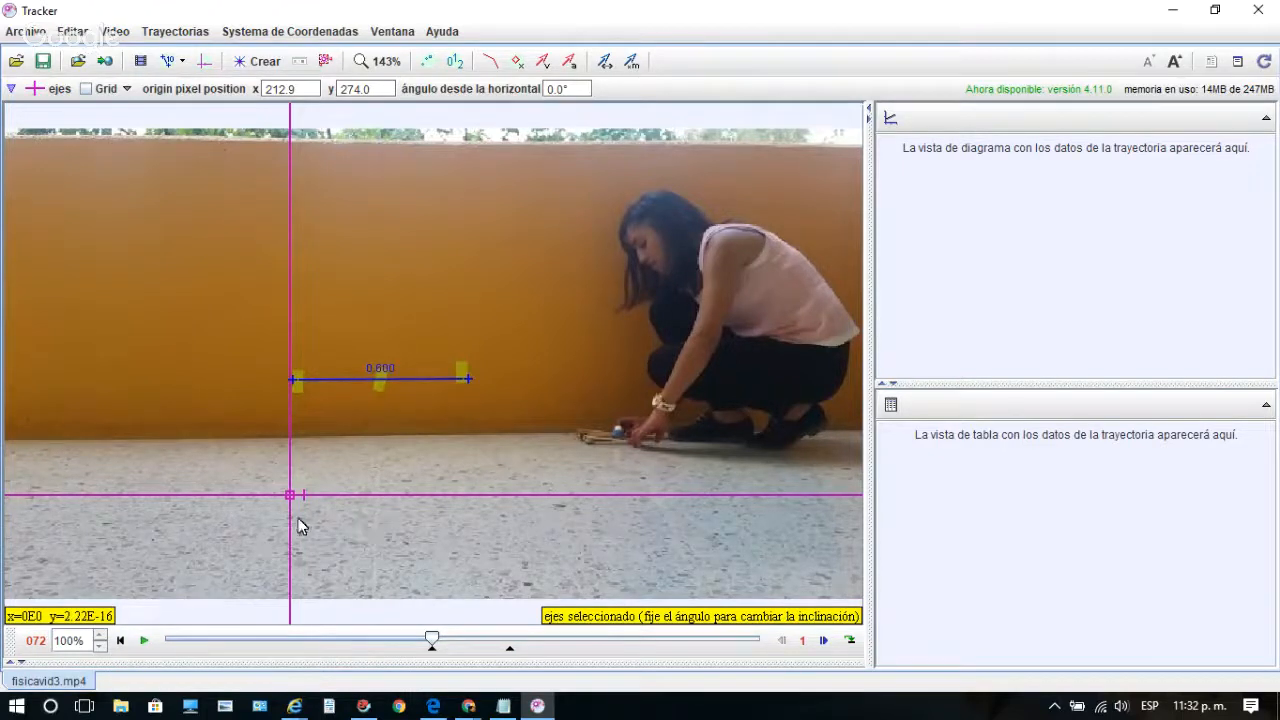
- Move the axes' origin onto the ball in the launcher and fine-tune it to about x 457.9, y 225.0 pixels
{"action": "left_click_drag", "start_coordinate": [291, 504], "coordinate": [618, 430]}
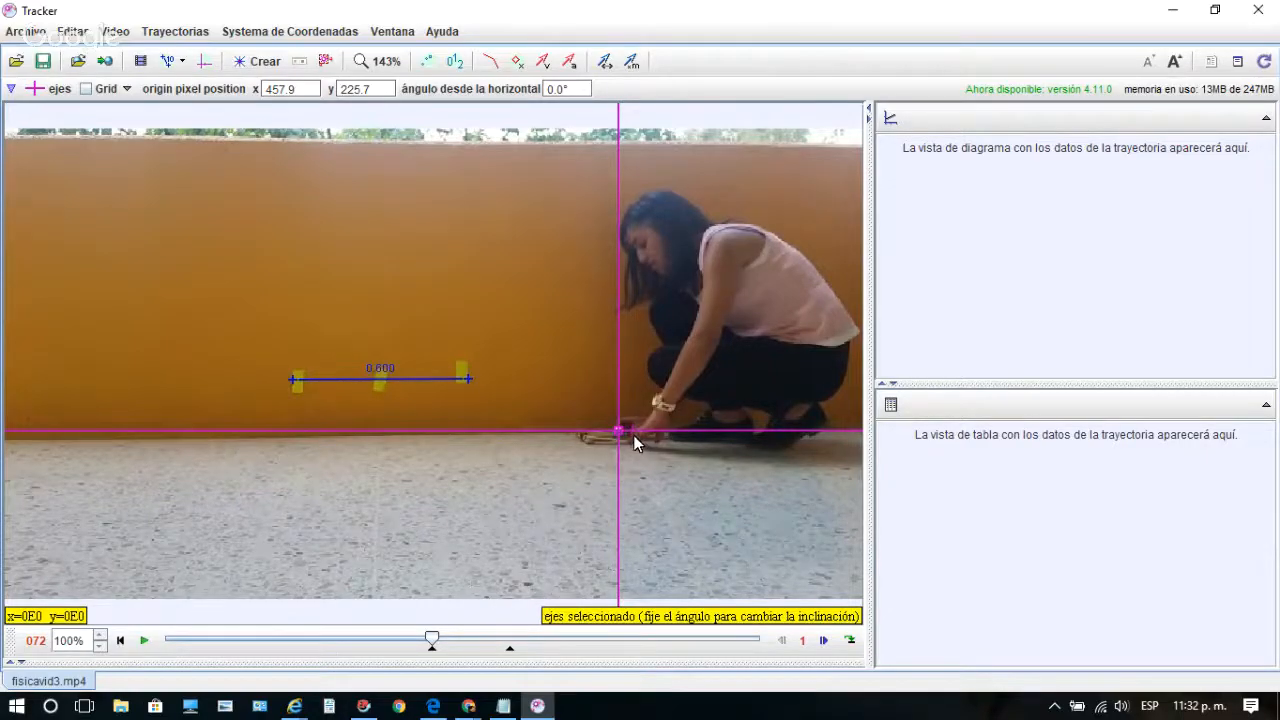
{"action": "mouse_move", "coordinate": [623, 437]}
{"action": "left_mouse_down"}
{"action": "mouse_move", "coordinate": [546, 460]}
{"action": "mouse_move", "coordinate": [549, 477]}
{"action": "mouse_move", "coordinate": [529, 486]}
{"action": "mouse_move", "coordinate": [506, 457]}
{"action": "mouse_move", "coordinate": [621, 437]}
{"action": "left_mouse_up"}
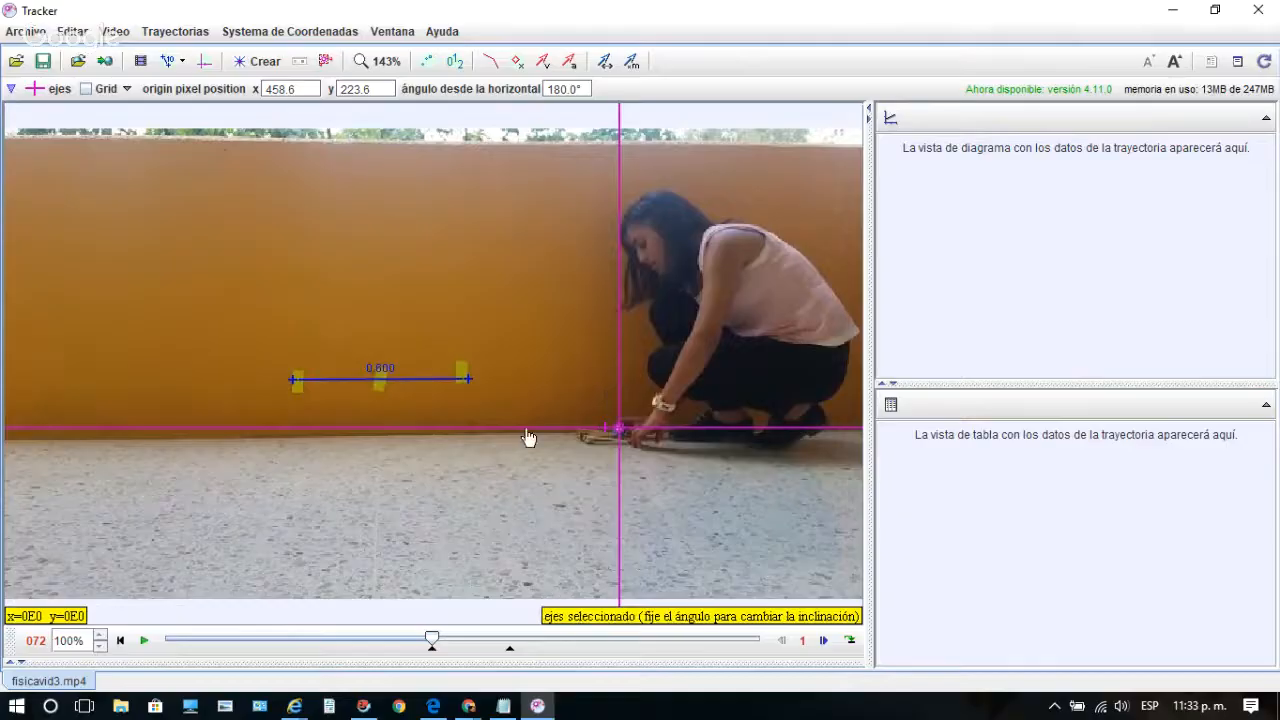
{"action": "left_click", "coordinate": [619, 430]}
{"action": "mouse_move", "coordinate": [620, 432]}
{"action": "left_mouse_down"}
{"action": "mouse_move", "coordinate": [524, 464]}
{"action": "mouse_move", "coordinate": [514, 486]}
{"action": "mouse_move", "coordinate": [534, 492]}
{"action": "mouse_move", "coordinate": [549, 462]}
{"action": "mouse_move", "coordinate": [621, 432]}
{"action": "left_mouse_up"}
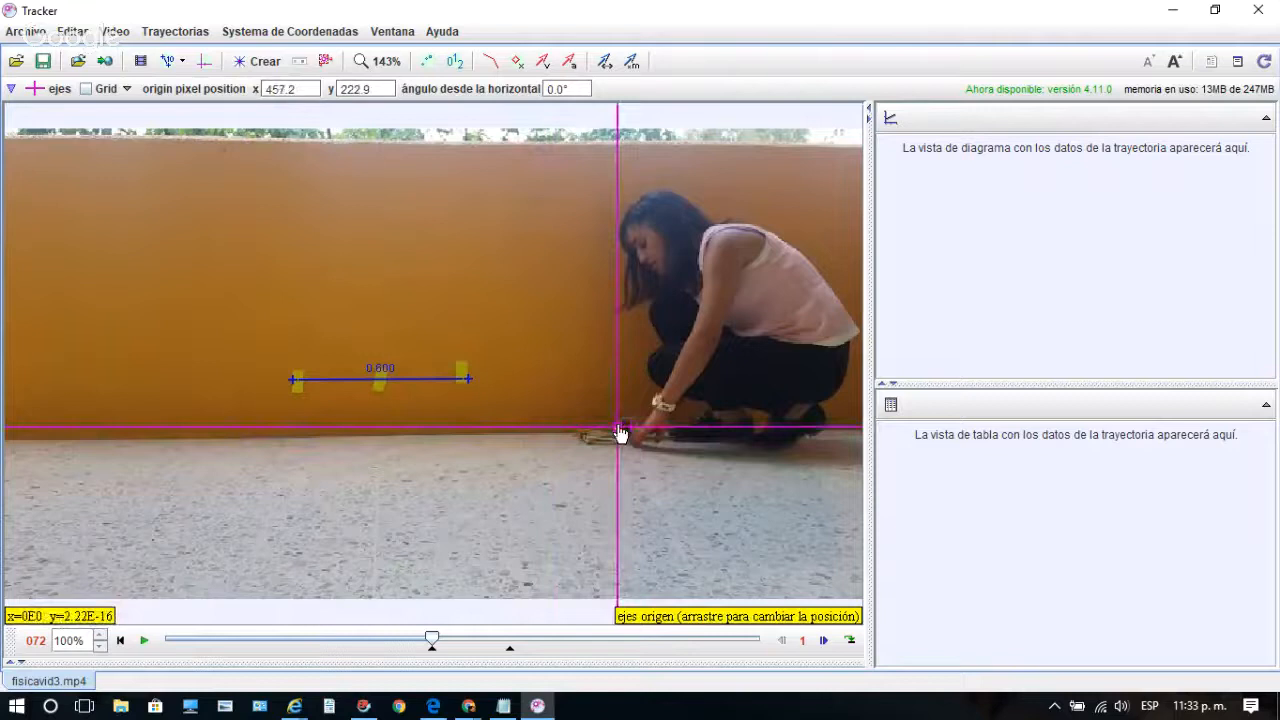
{"action": "left_click_drag", "start_coordinate": [620, 434], "coordinate": [618, 429]}
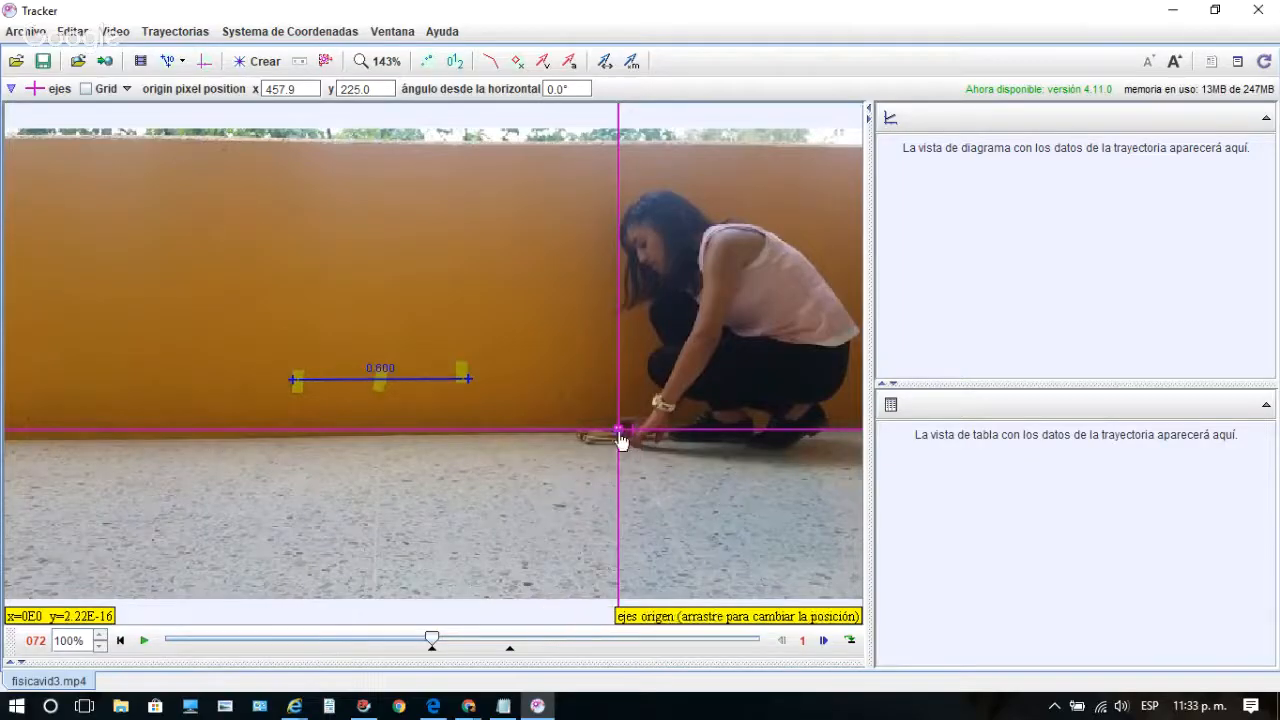
{"action": "left_click_drag", "start_coordinate": [620, 431], "coordinate": [621, 439]}
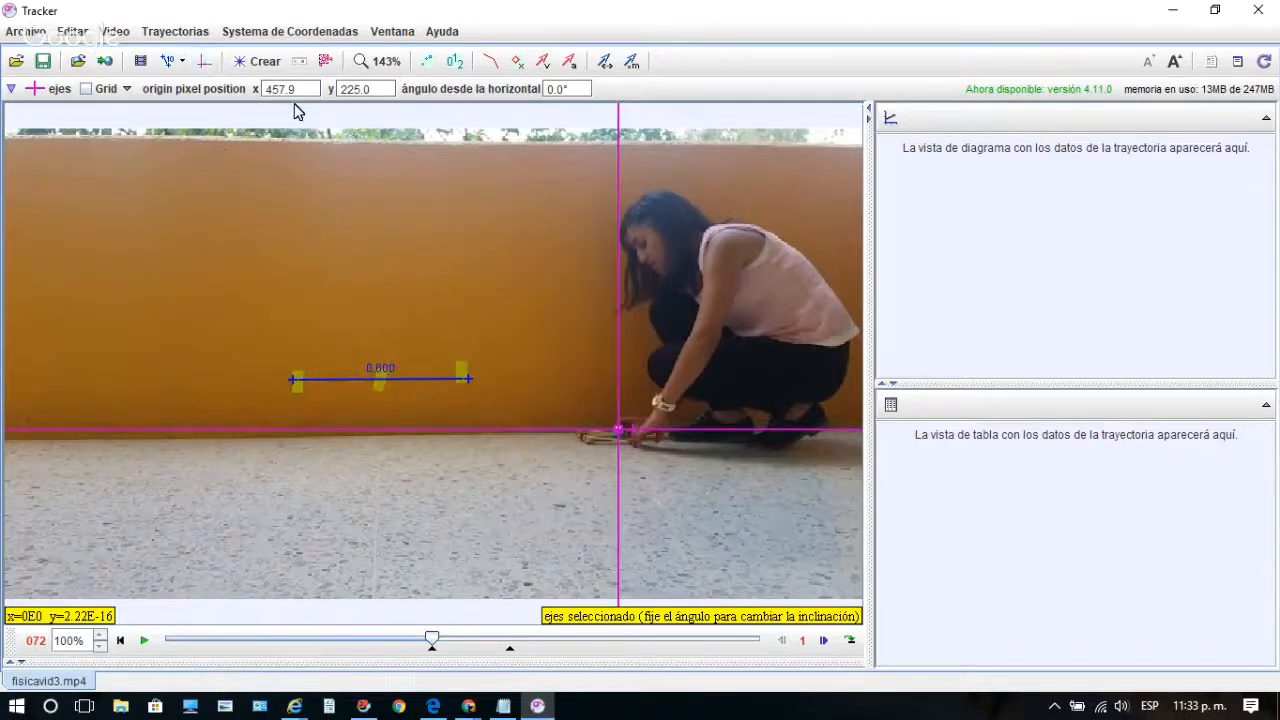
- Create a point mass track and rename it Pelota
{"action": "left_click", "coordinate": [266, 66]}
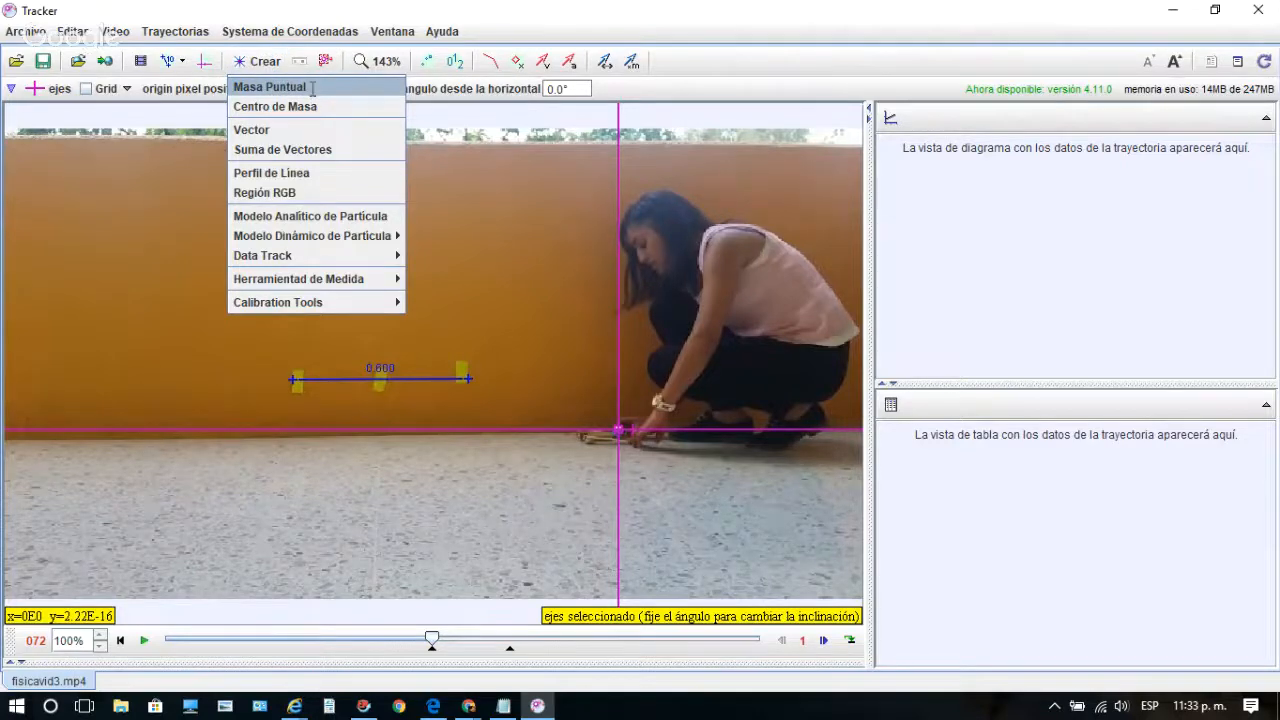
{"action": "left_click", "coordinate": [312, 89]}
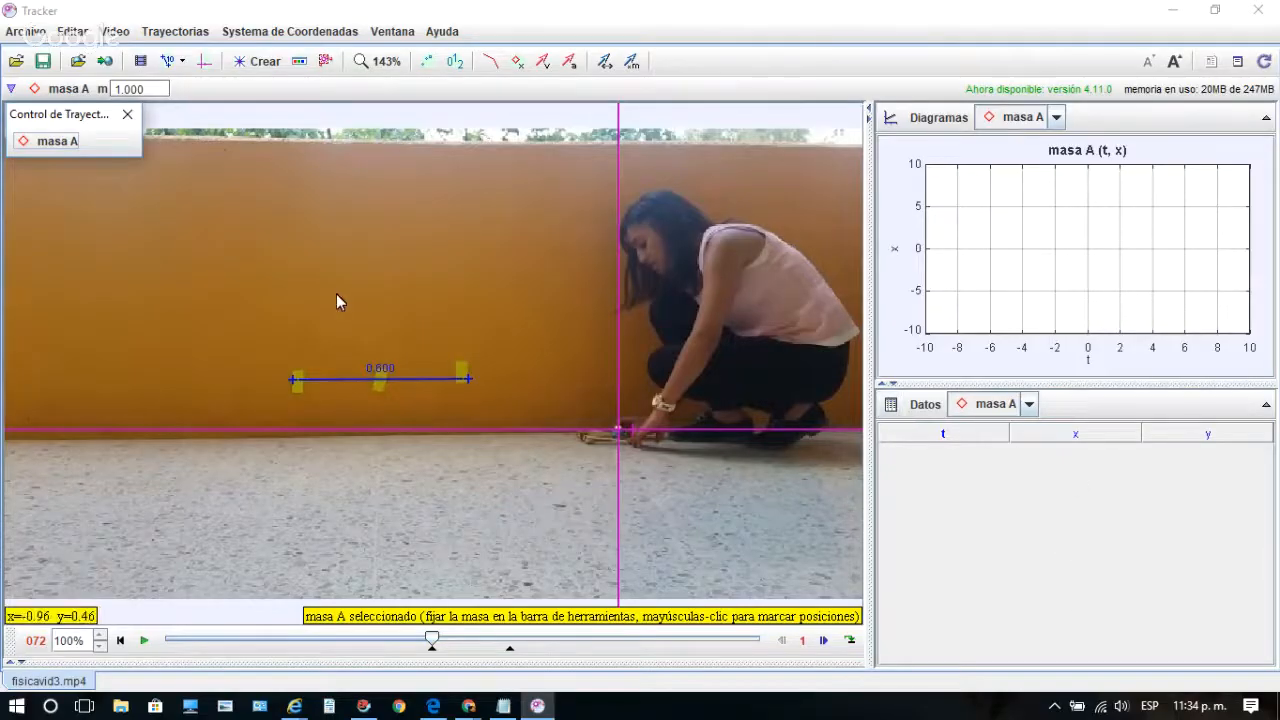
{"action": "left_click", "coordinate": [51, 150]}
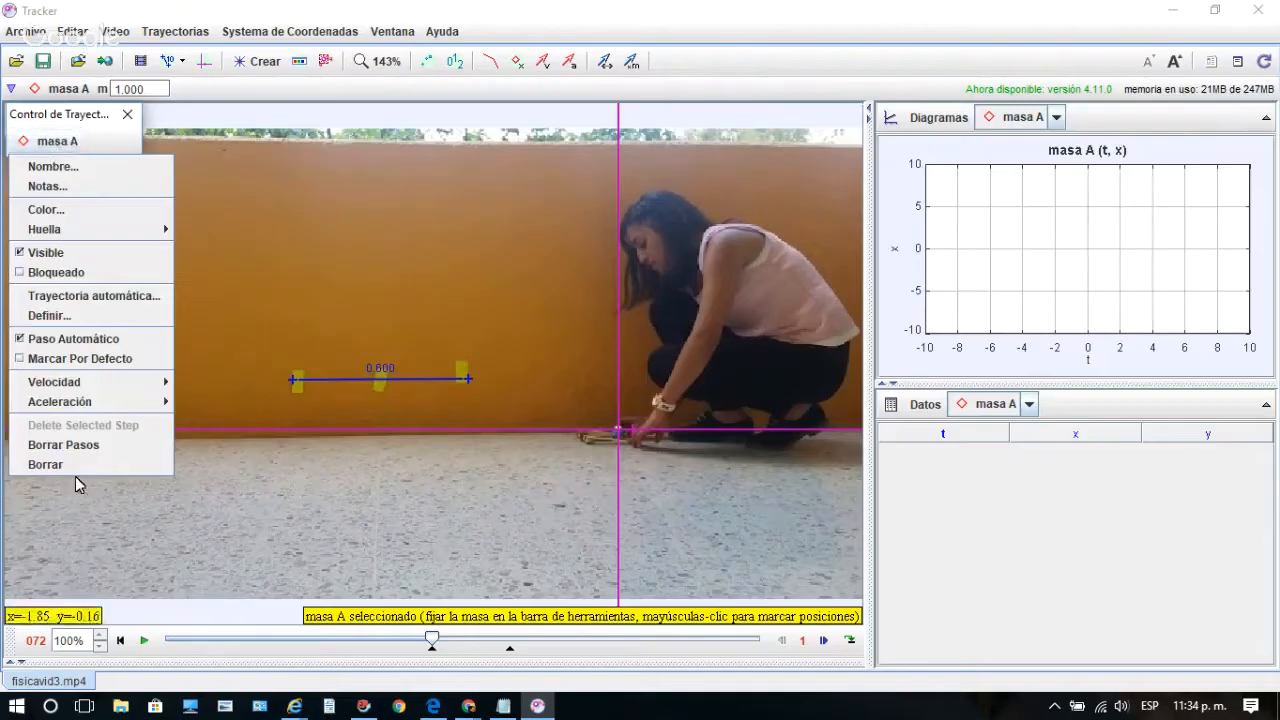
{"action": "left_click", "coordinate": [111, 170]}
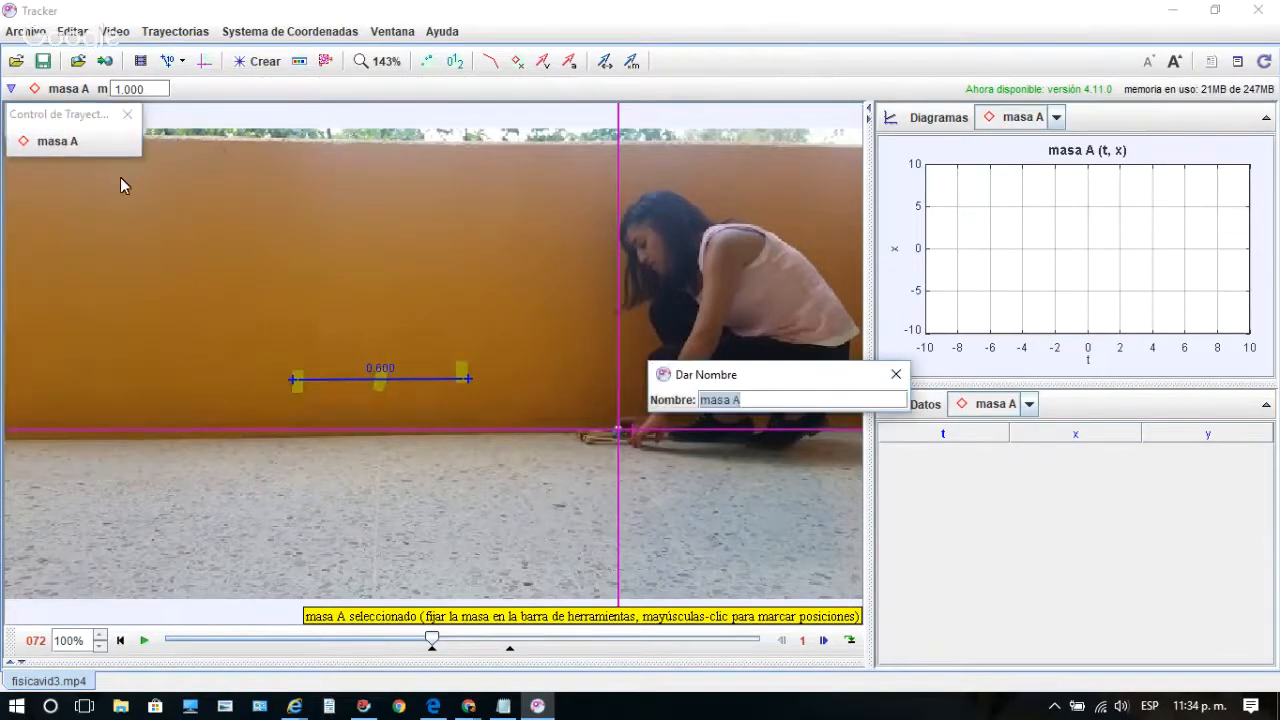
{"action": "type", "text": "Pelota"}
{"action": "key", "text": "Return"}
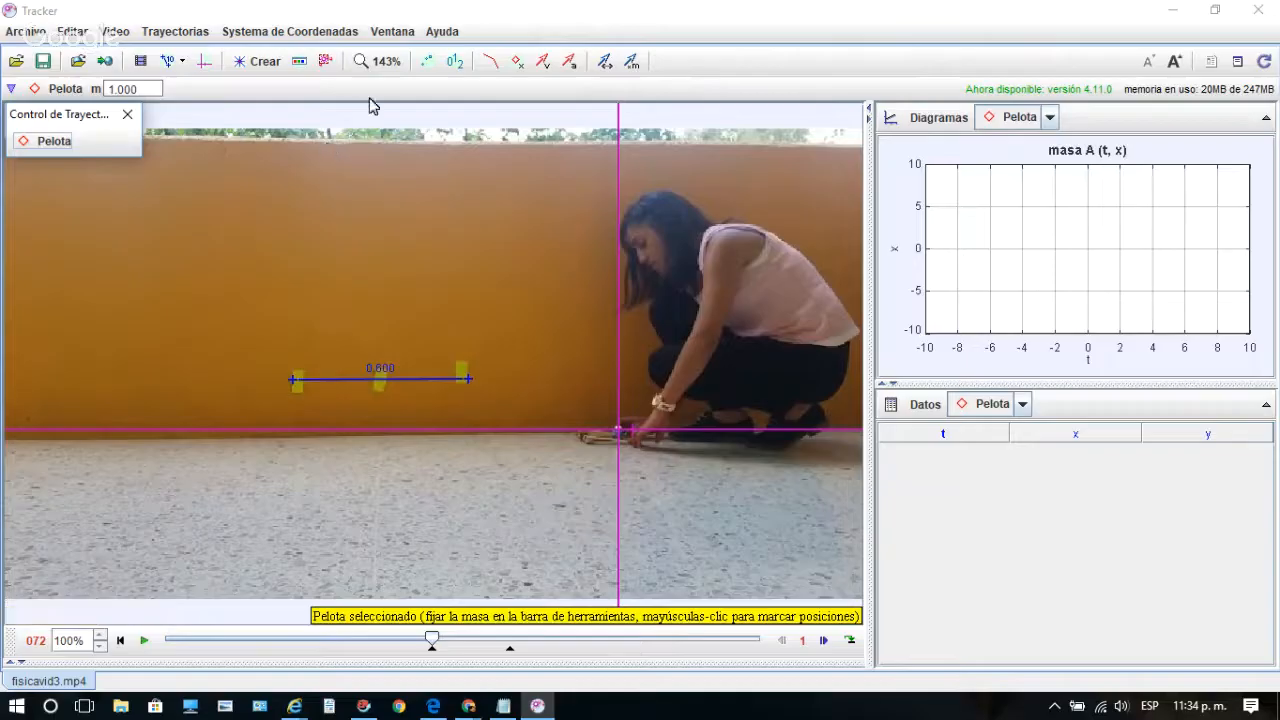
- Move the axes' origin off the ball to the floor at about x 483.2, y 247.8 pixels
{"action": "left_click", "coordinate": [388, 62]}
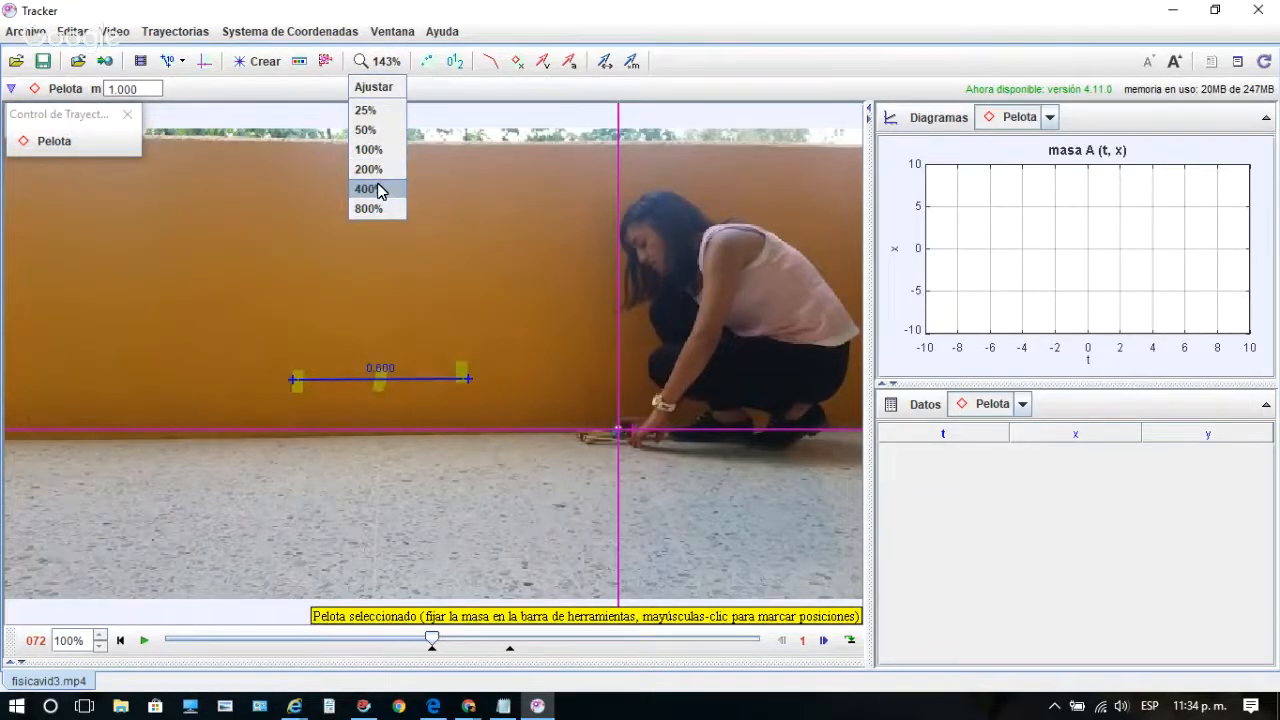
{"action": "left_click", "coordinate": [377, 189]}
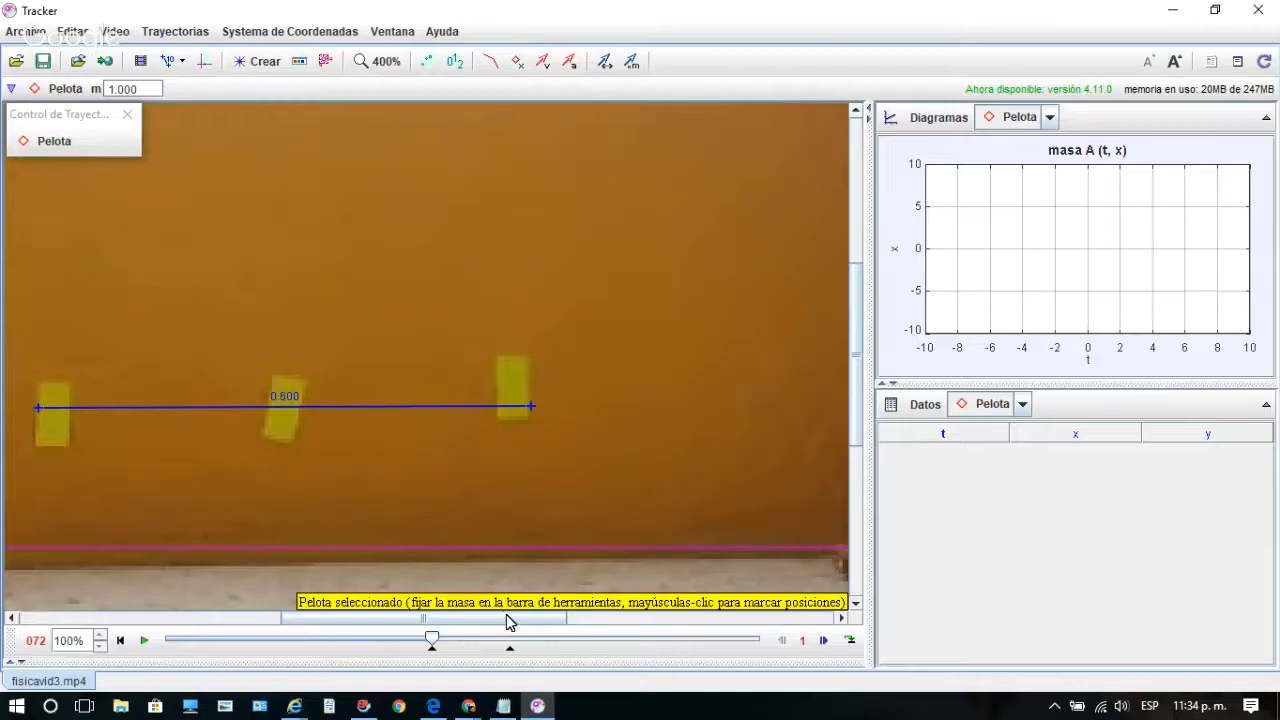
{"action": "left_click_drag", "start_coordinate": [508, 620], "coordinate": [641, 632]}
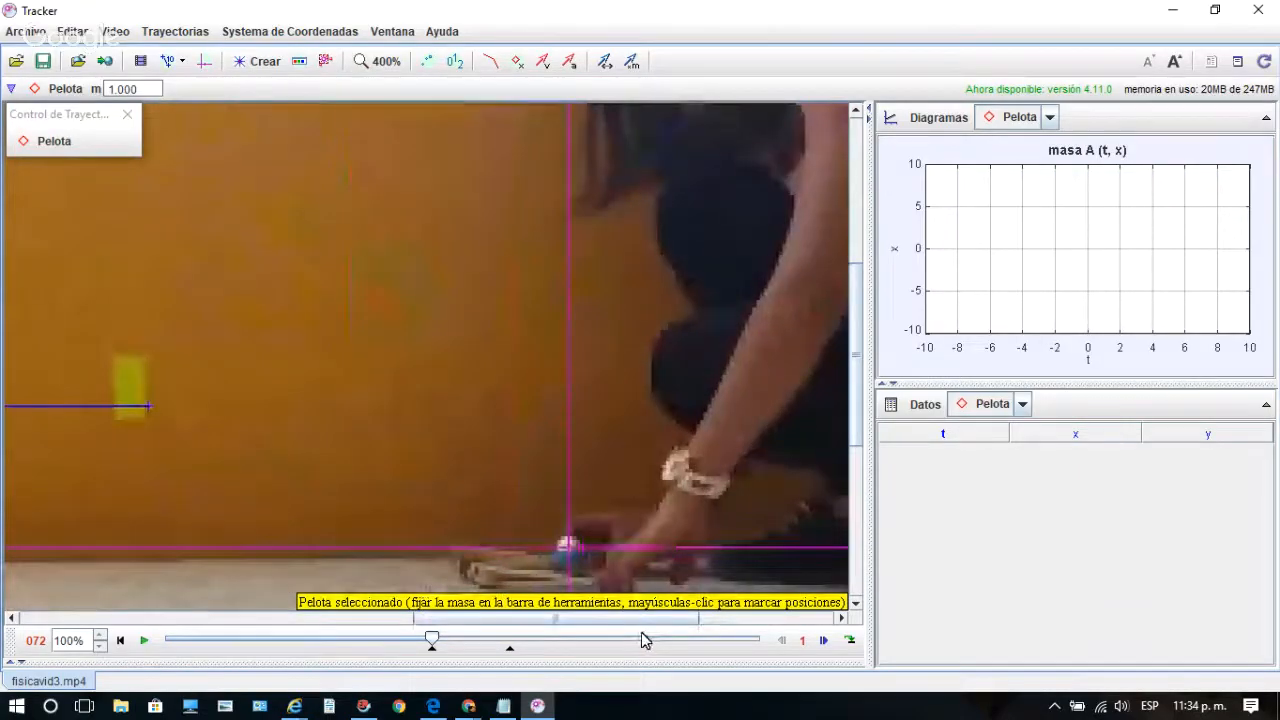
{"action": "left_click_drag", "start_coordinate": [854, 360], "coordinate": [852, 450]}
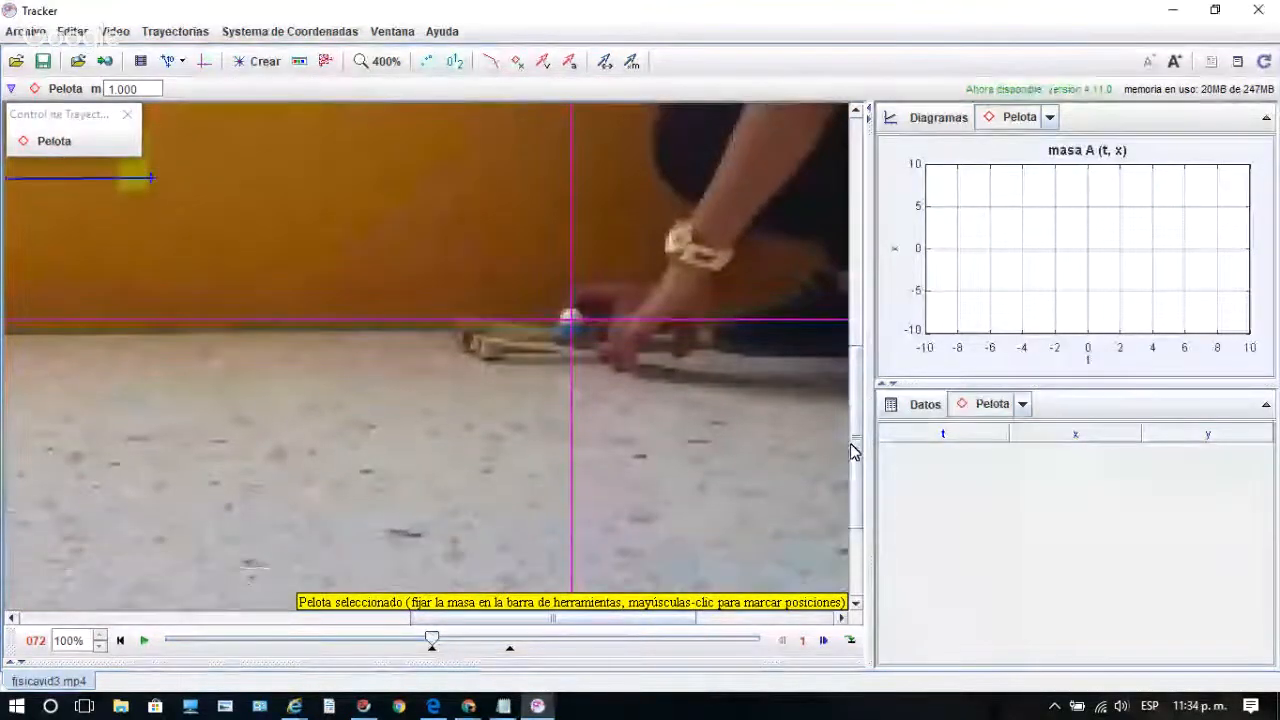
{"action": "left_click_drag", "start_coordinate": [553, 624], "coordinate": [532, 628]}
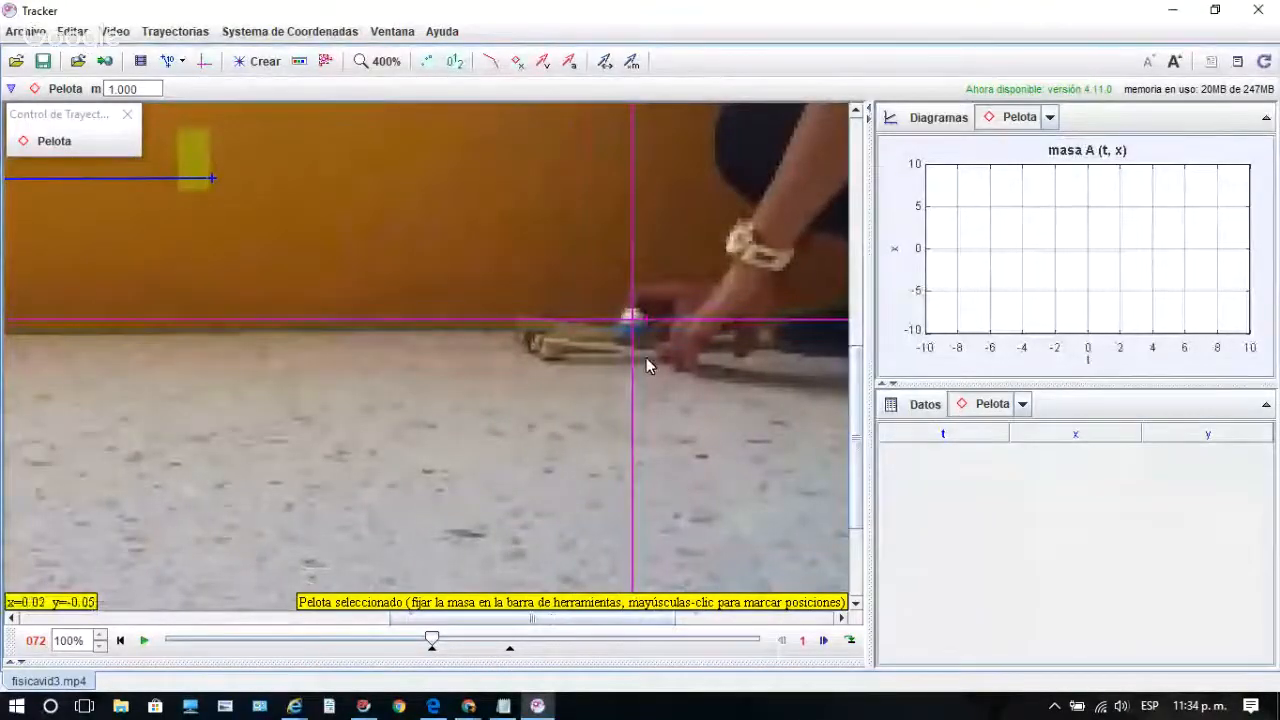
{"action": "left_click_drag", "start_coordinate": [633, 326], "coordinate": [727, 405]}
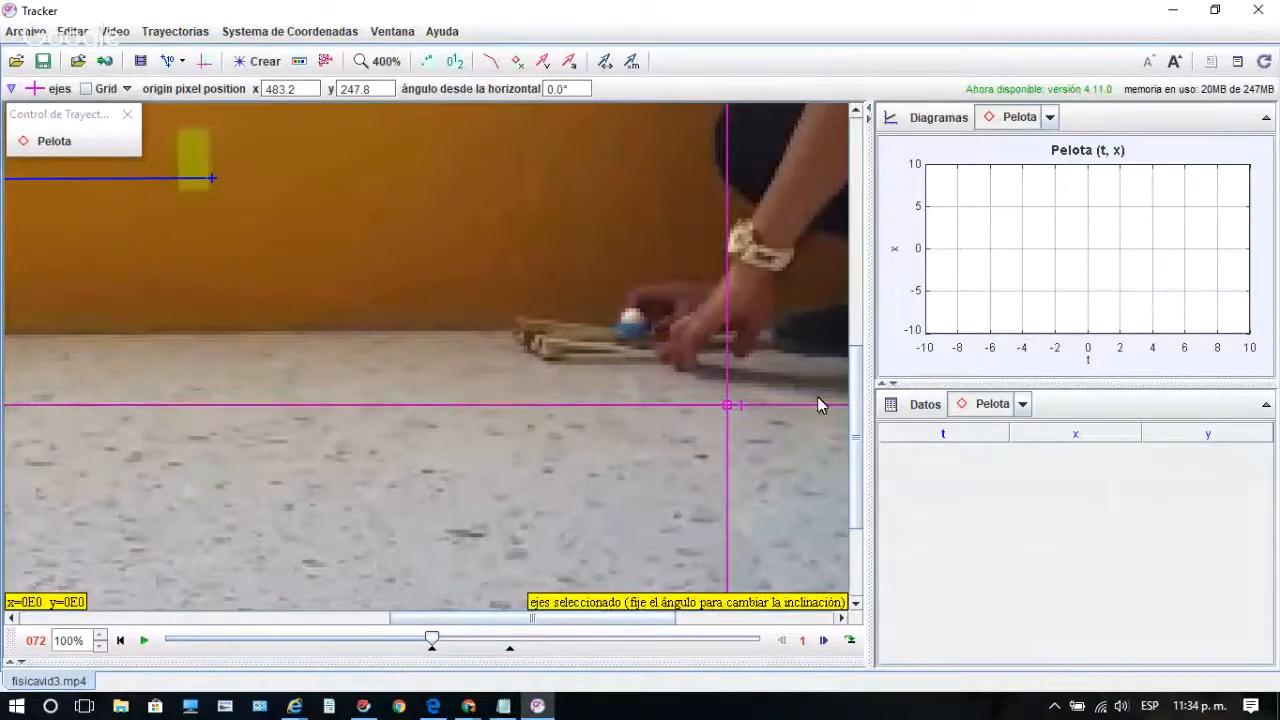
- Place an Autotracker key frame for the Pelota track on the ball in frame 72, keeping the Autotracker window clear of the ball
{"action": "left_click_drag", "start_coordinate": [860, 463], "coordinate": [860, 457]}
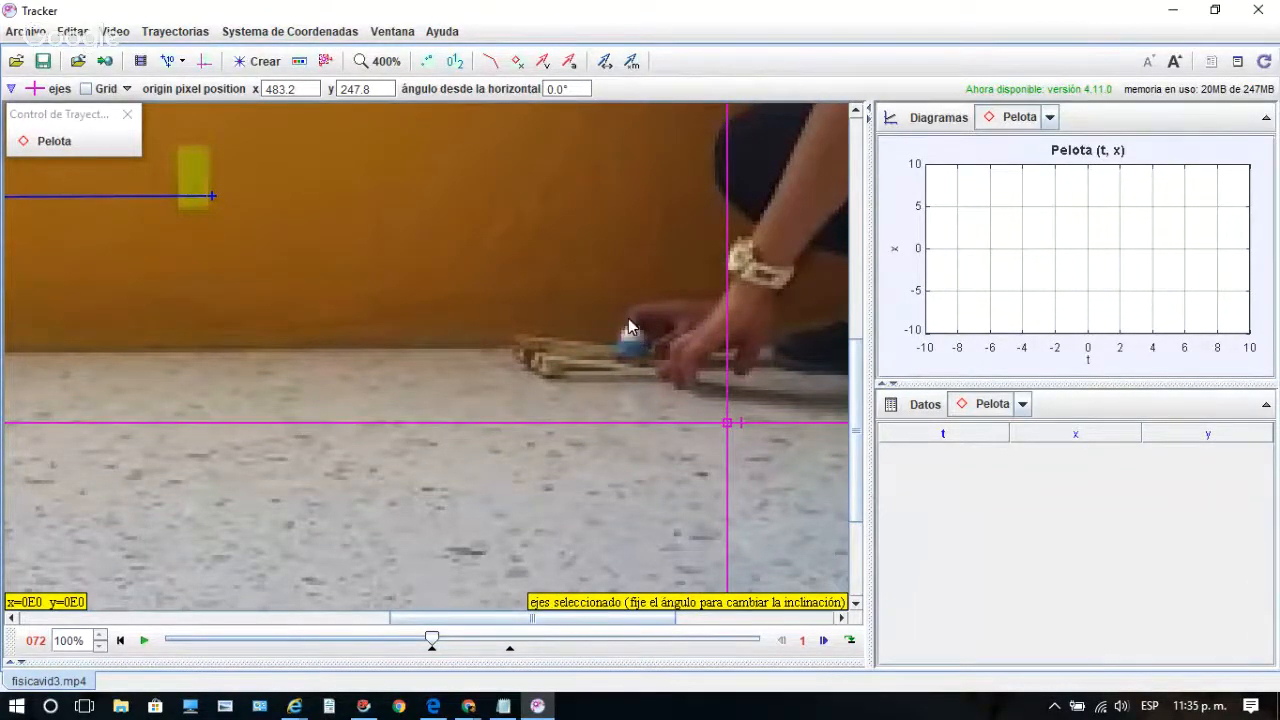
{"action": "left_click", "coordinate": [94, 120]}
{"action": "left_click", "coordinate": [632, 333], "text": "ctrl+shift"}
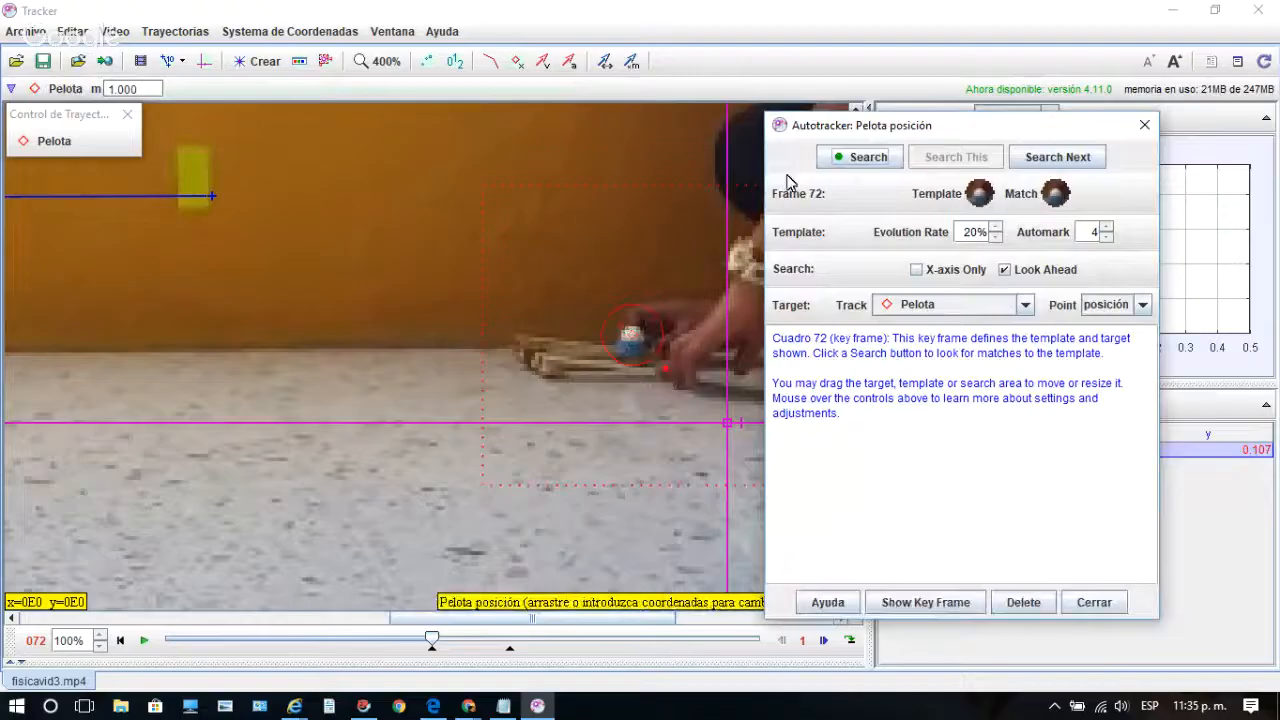
{"action": "left_click_drag", "start_coordinate": [976, 128], "coordinate": [1065, 85]}
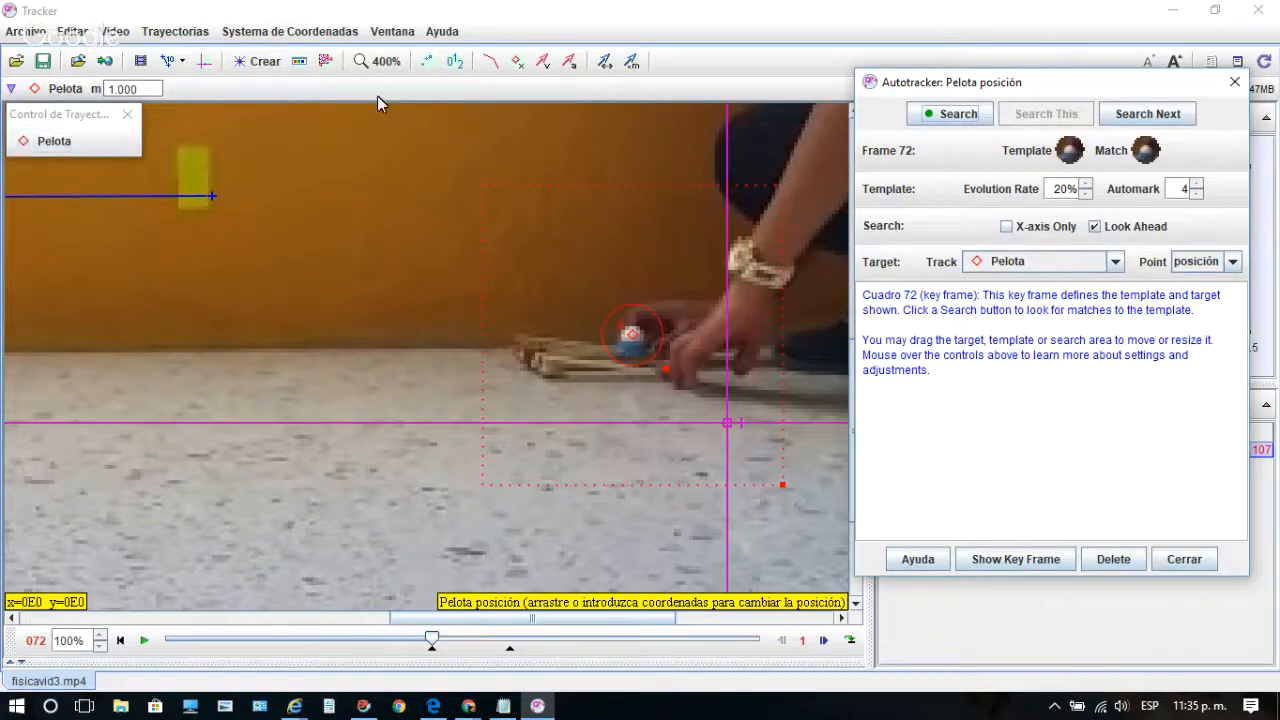
- Shrink the Autotracker template around the white upper part of the ball in frame 72
{"action": "left_click", "coordinate": [397, 64]}
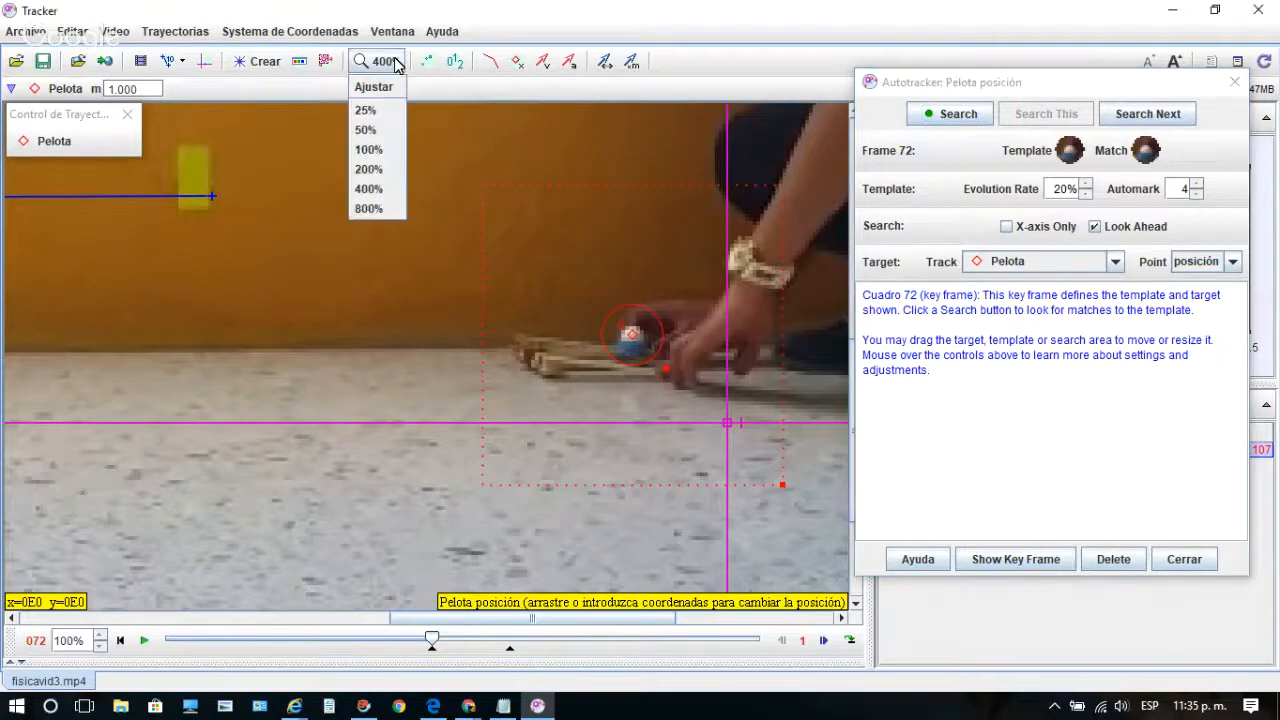
{"action": "left_click", "coordinate": [370, 209]}
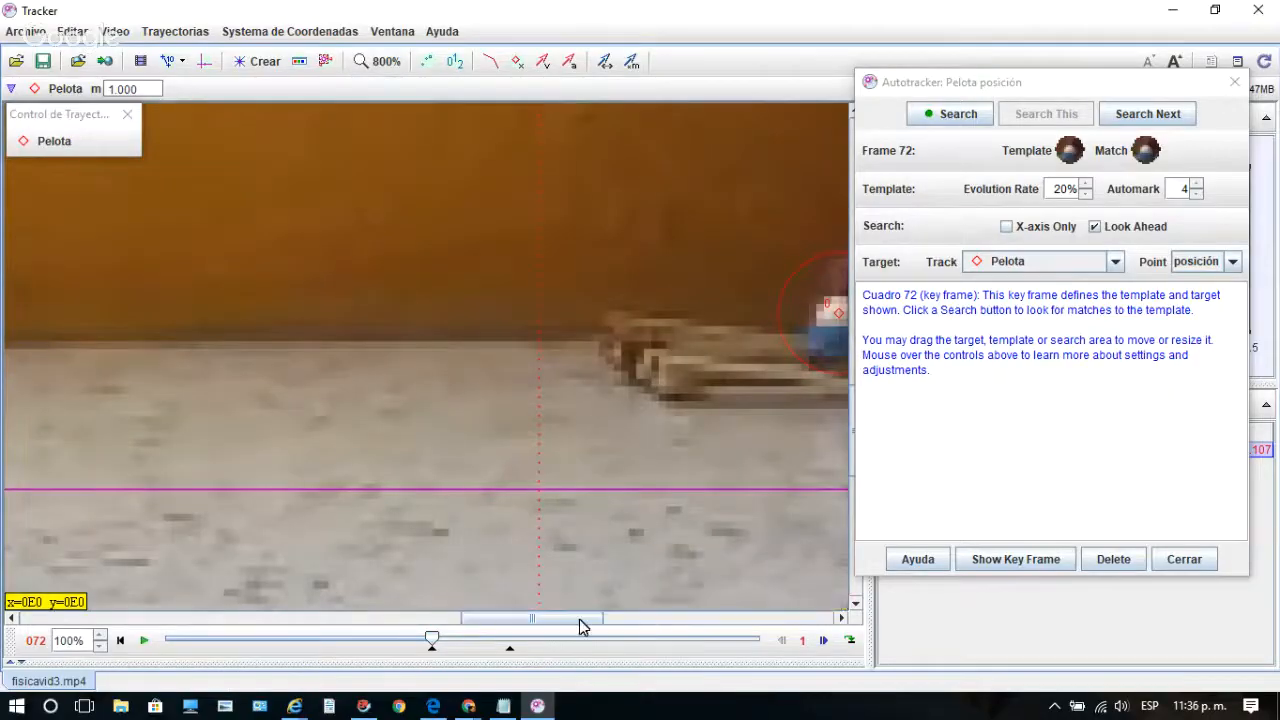
{"action": "left_click_drag", "start_coordinate": [579, 619], "coordinate": [634, 623]}
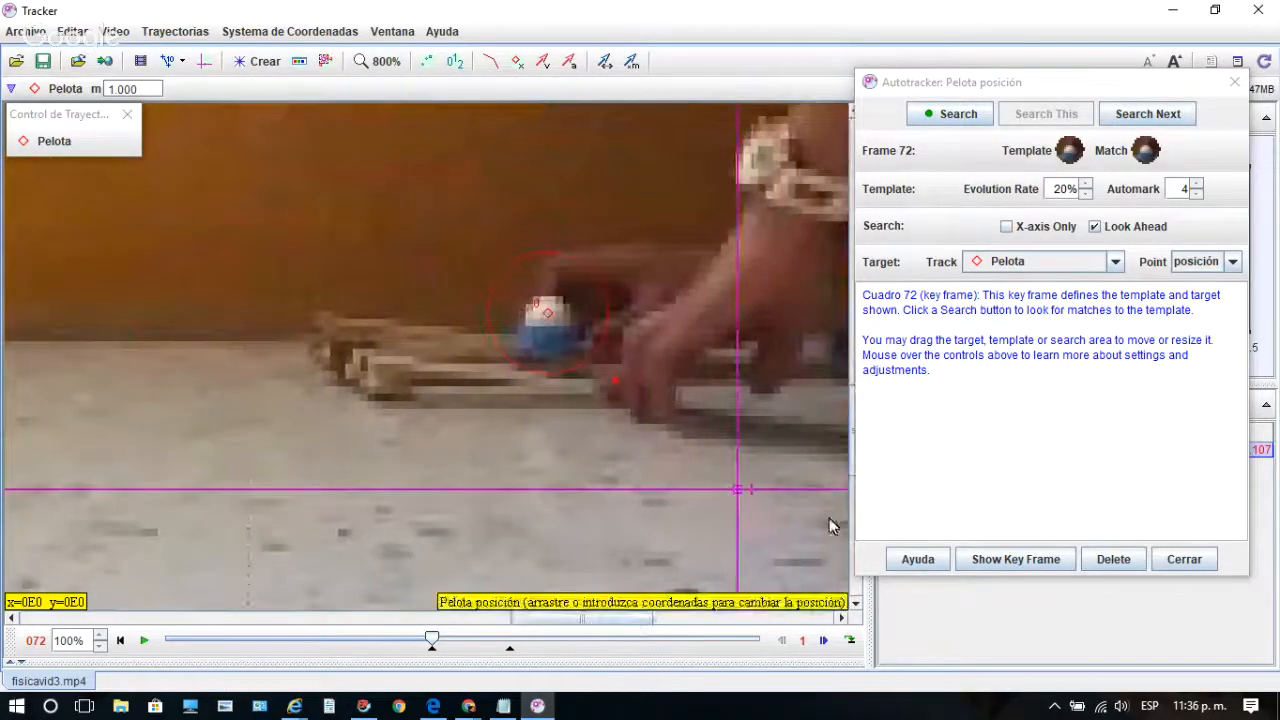
{"action": "left_click_drag", "start_coordinate": [1003, 90], "coordinate": [1041, 85]}
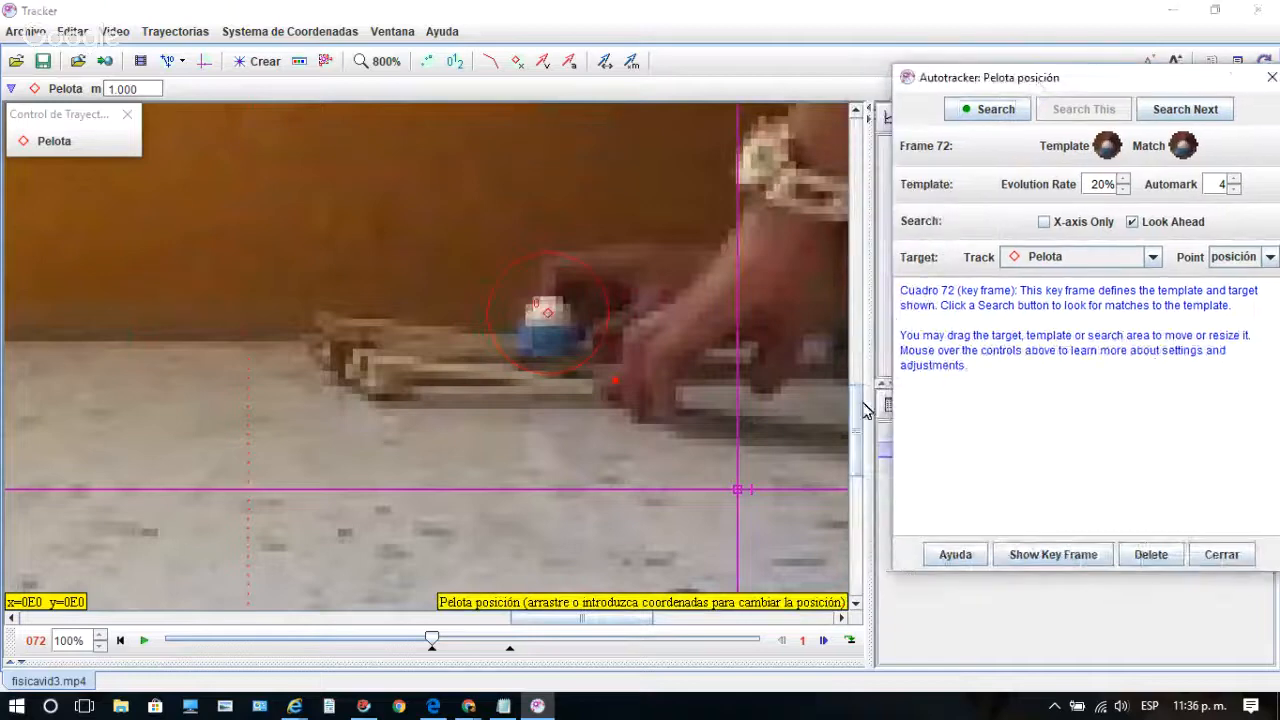
{"action": "left_click_drag", "start_coordinate": [864, 412], "coordinate": [860, 391]}
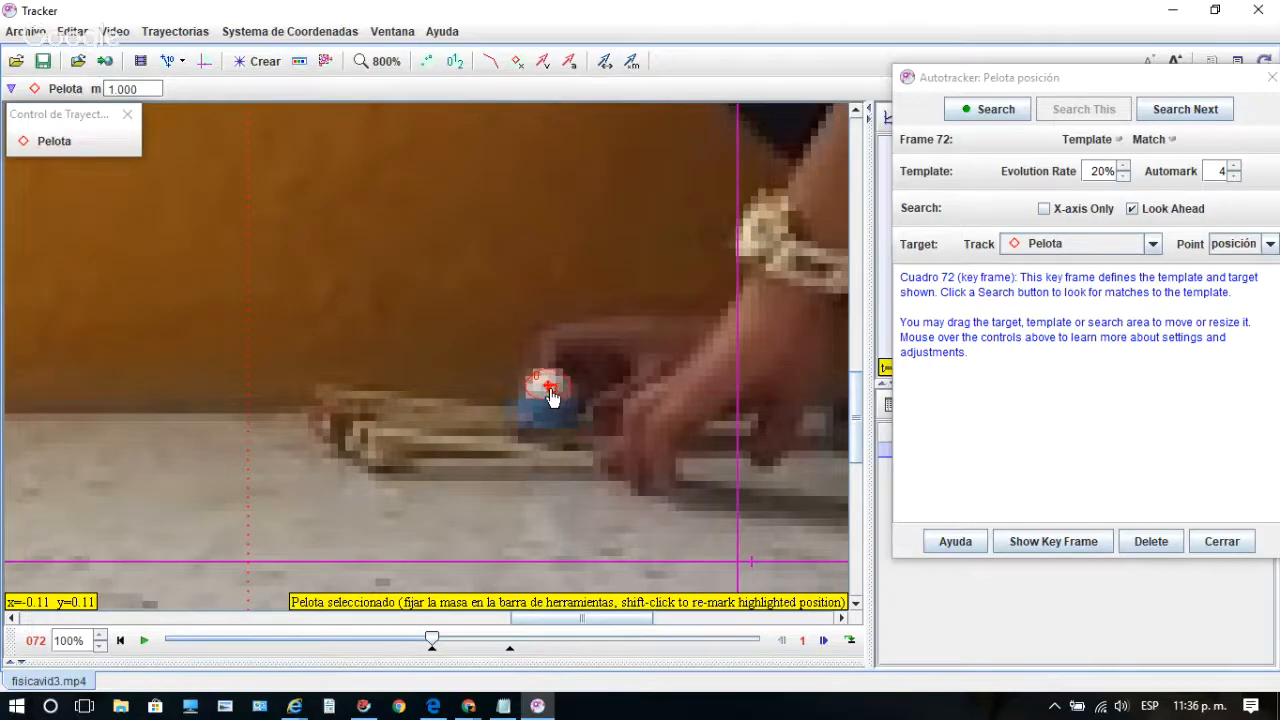
{"action": "left_click_drag", "start_coordinate": [551, 390], "coordinate": [556, 398]}
{"action": "left_click_drag", "start_coordinate": [554, 395], "coordinate": [558, 395]}
{"action": "left_click_drag", "start_coordinate": [558, 394], "coordinate": [557, 396]}
- Fit the whole video in view, run the Autotracker search for Pelota through frame 93, and close the Autotracker
{"action": "left_click", "coordinate": [378, 61]}
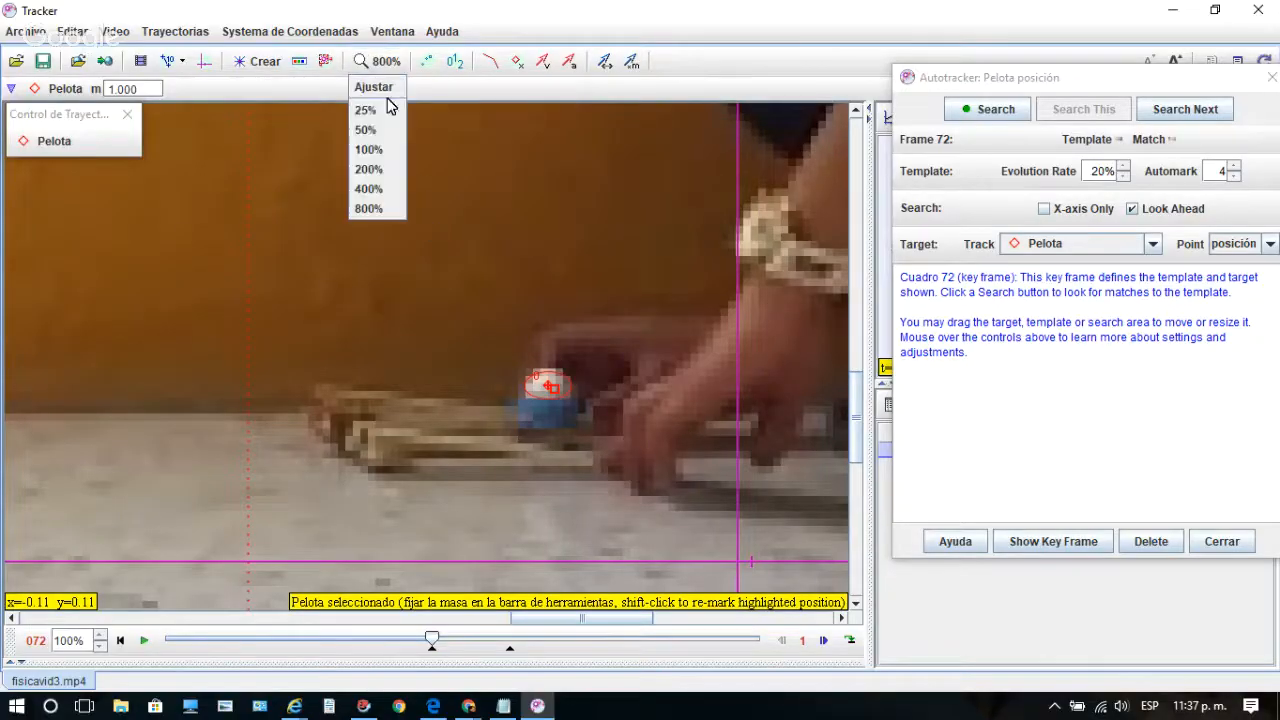
{"action": "left_click", "coordinate": [383, 192]}
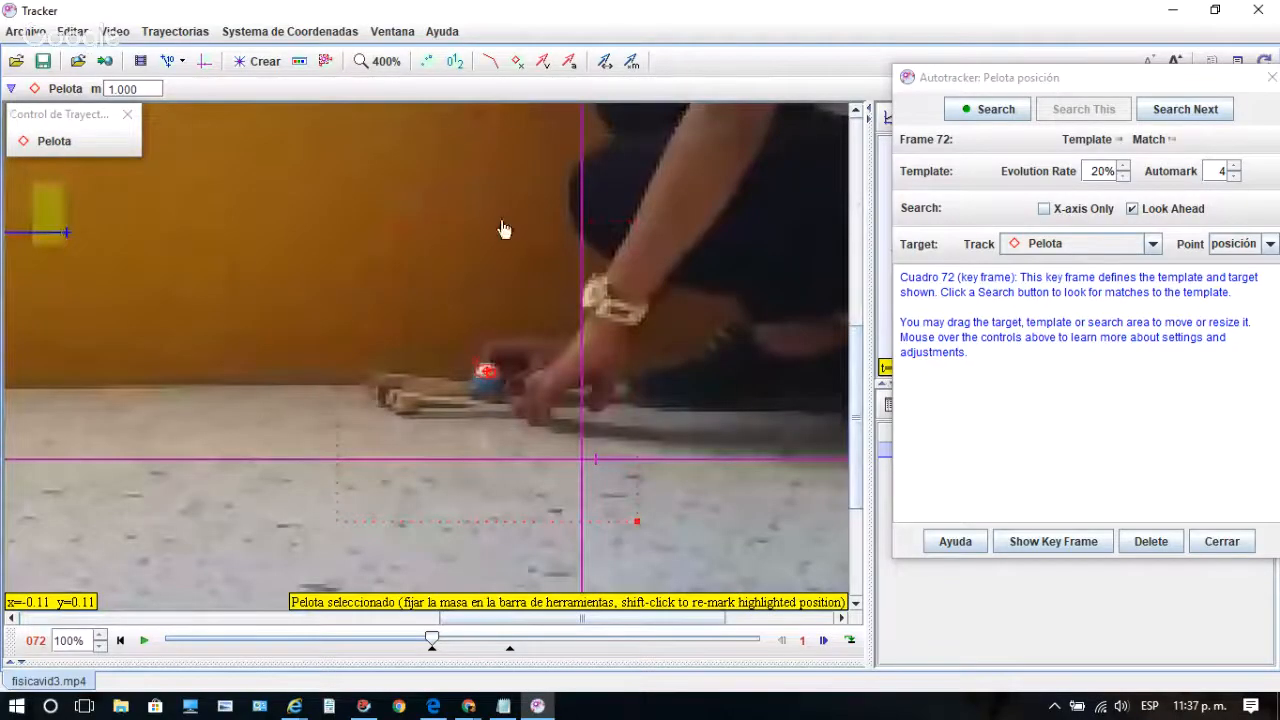
{"action": "left_click", "coordinate": [382, 61]}
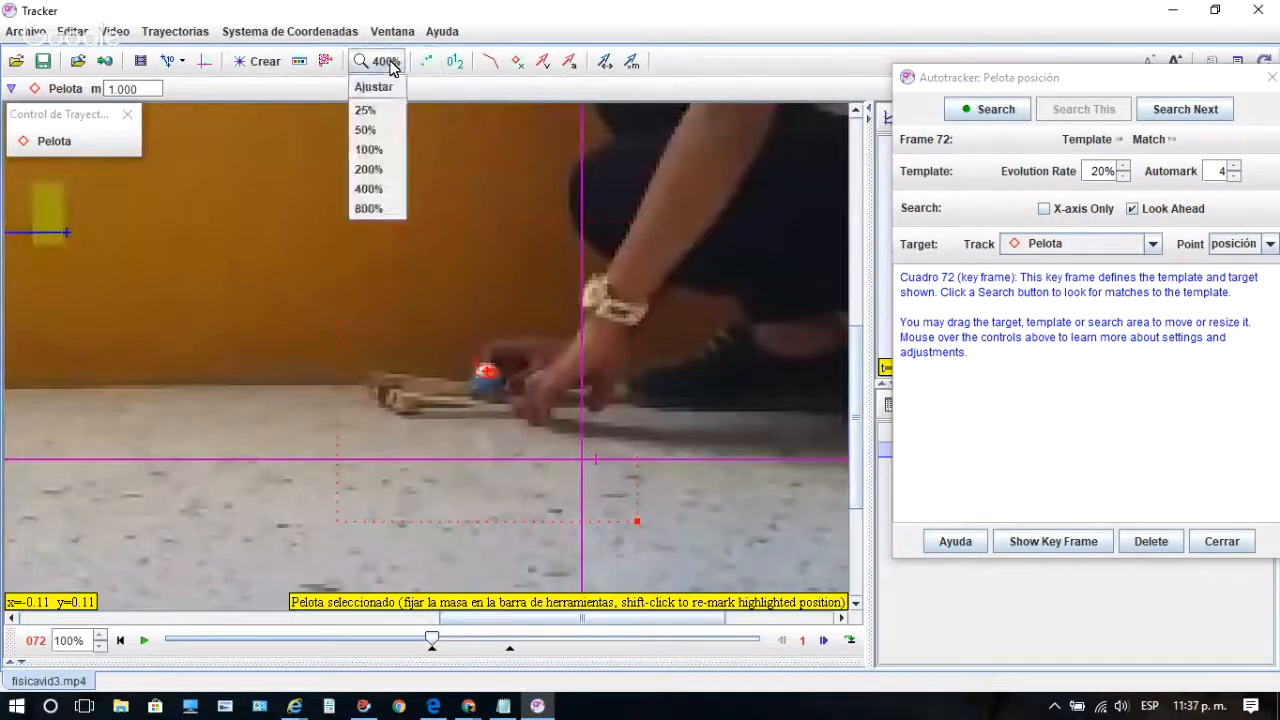
{"action": "left_click", "coordinate": [392, 209]}
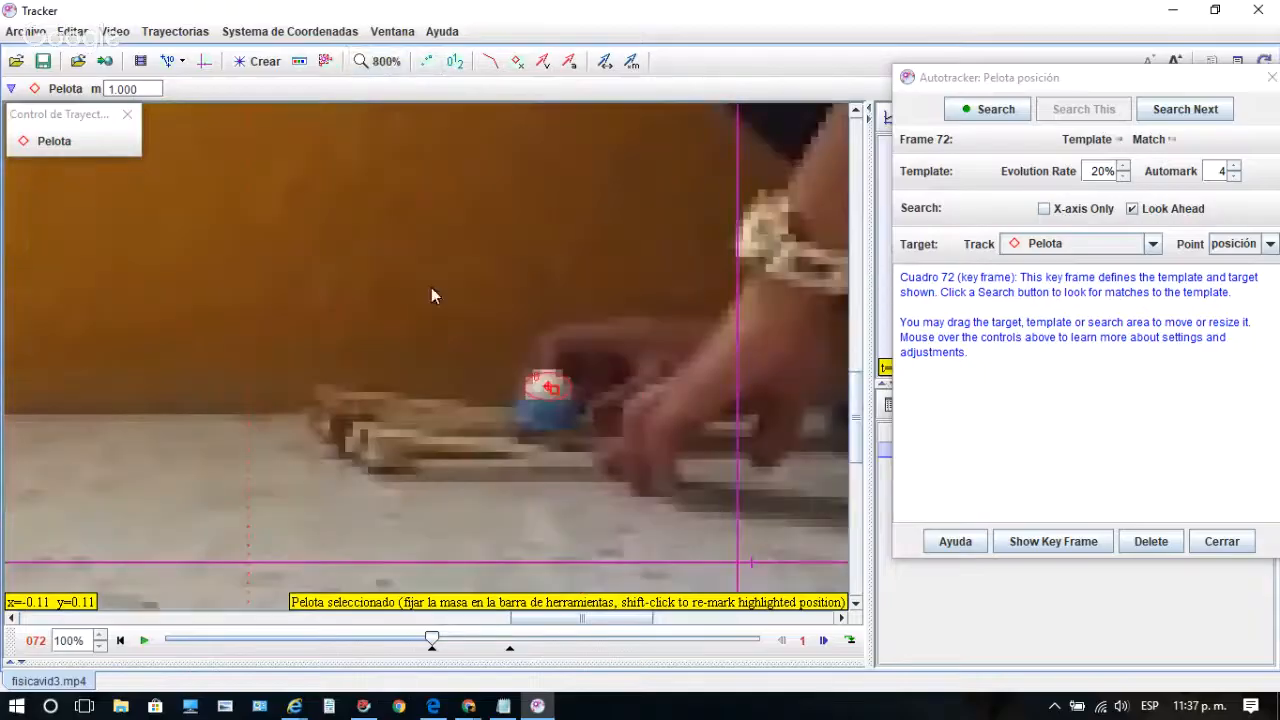
{"action": "left_click", "coordinate": [385, 62]}
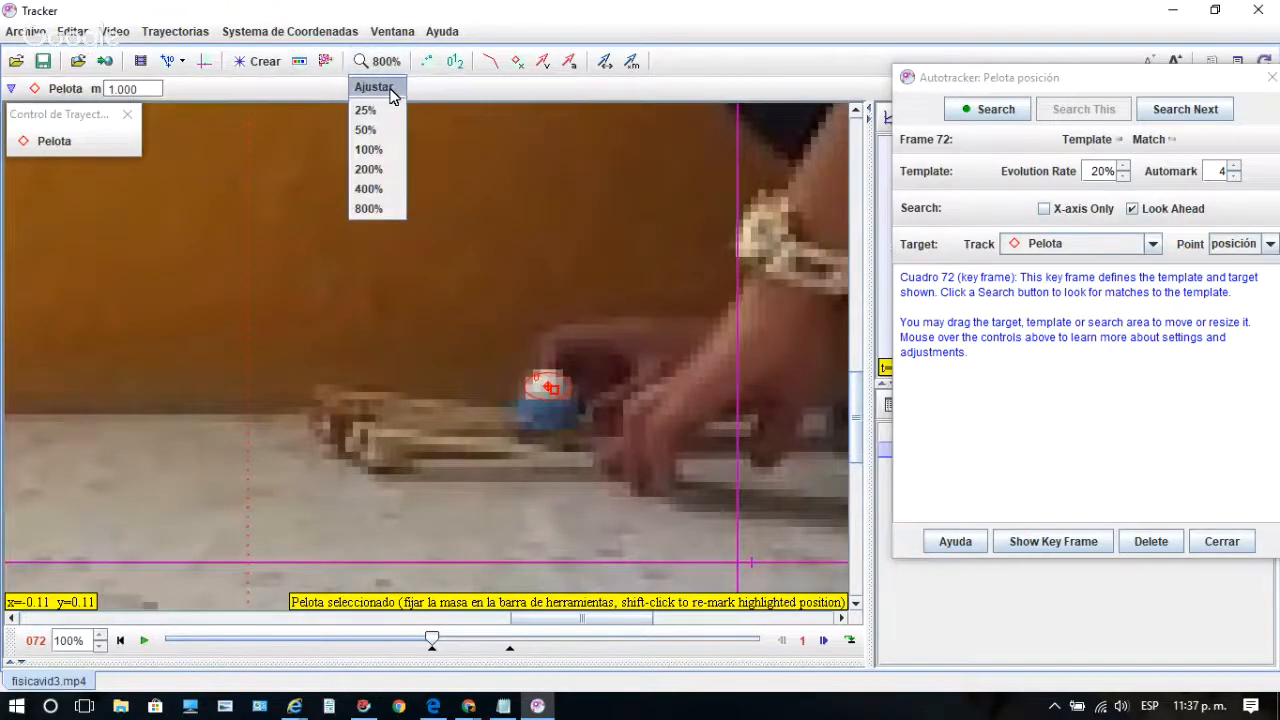
{"action": "left_click", "coordinate": [390, 90]}
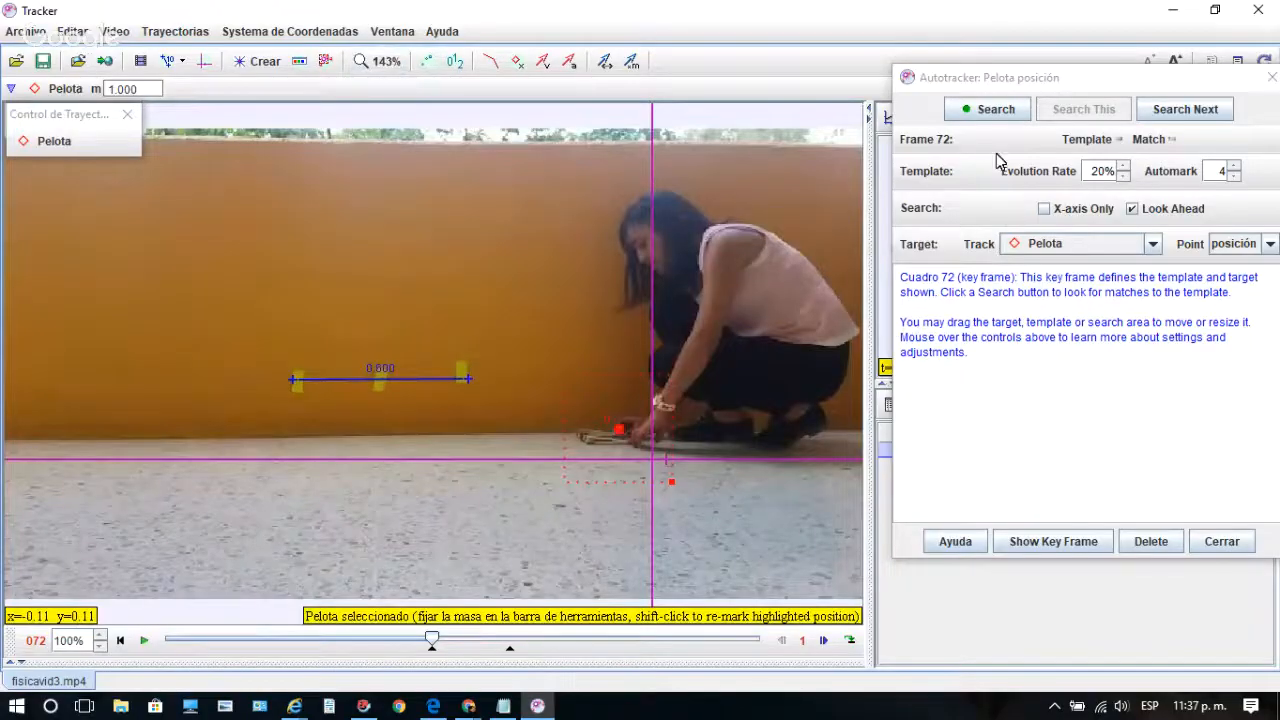
{"action": "left_click", "coordinate": [1103, 82]}
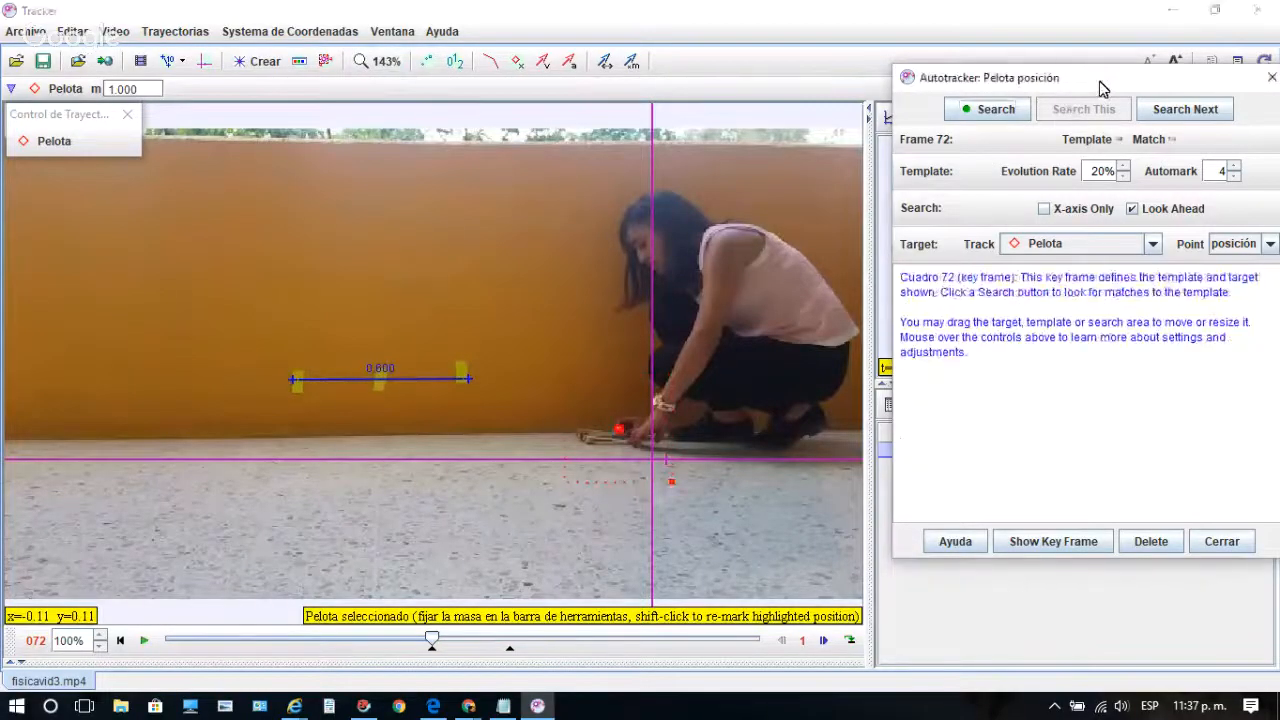
{"action": "left_click", "coordinate": [1000, 112]}
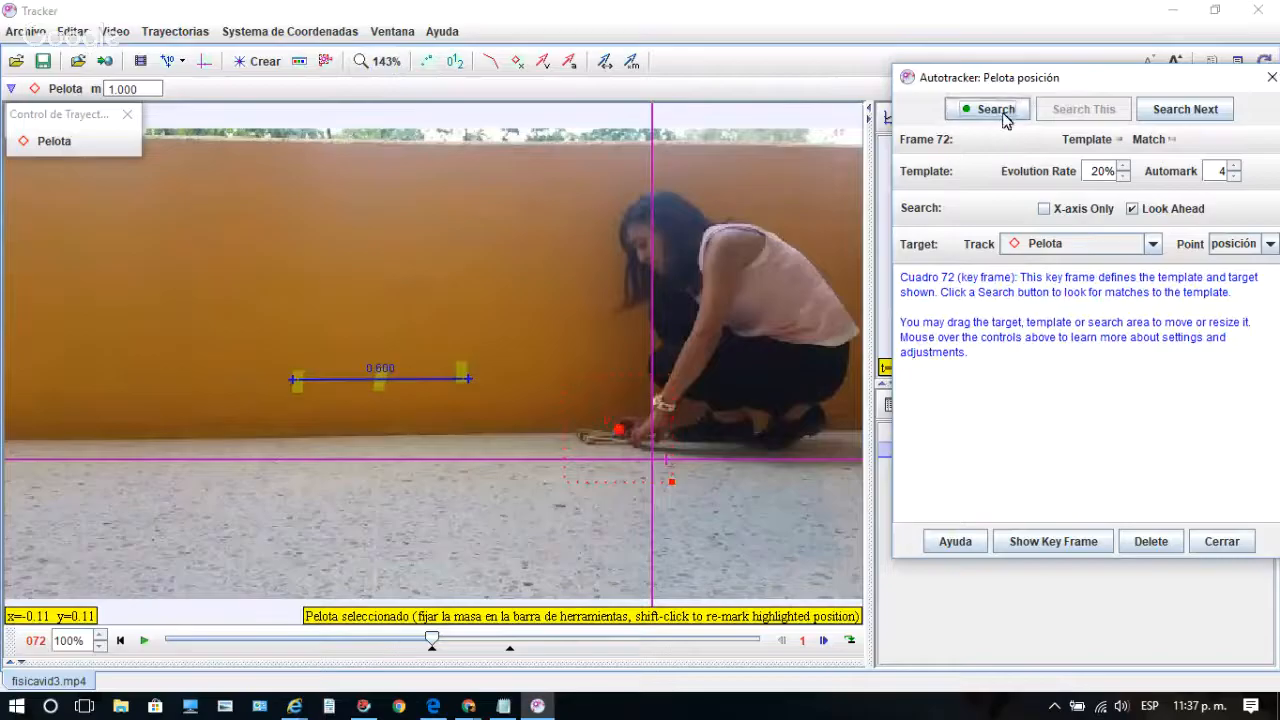
{"action": "left_click", "coordinate": [996, 112]}
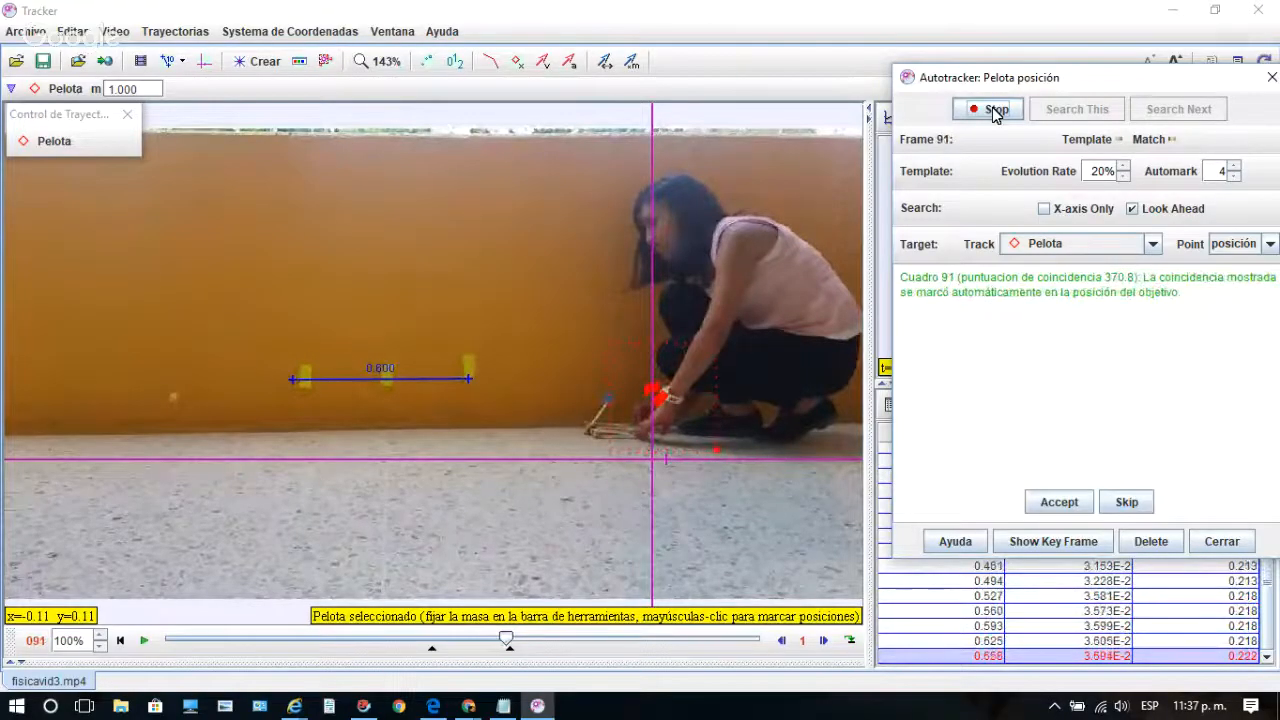
{"action": "left_click", "coordinate": [989, 112]}
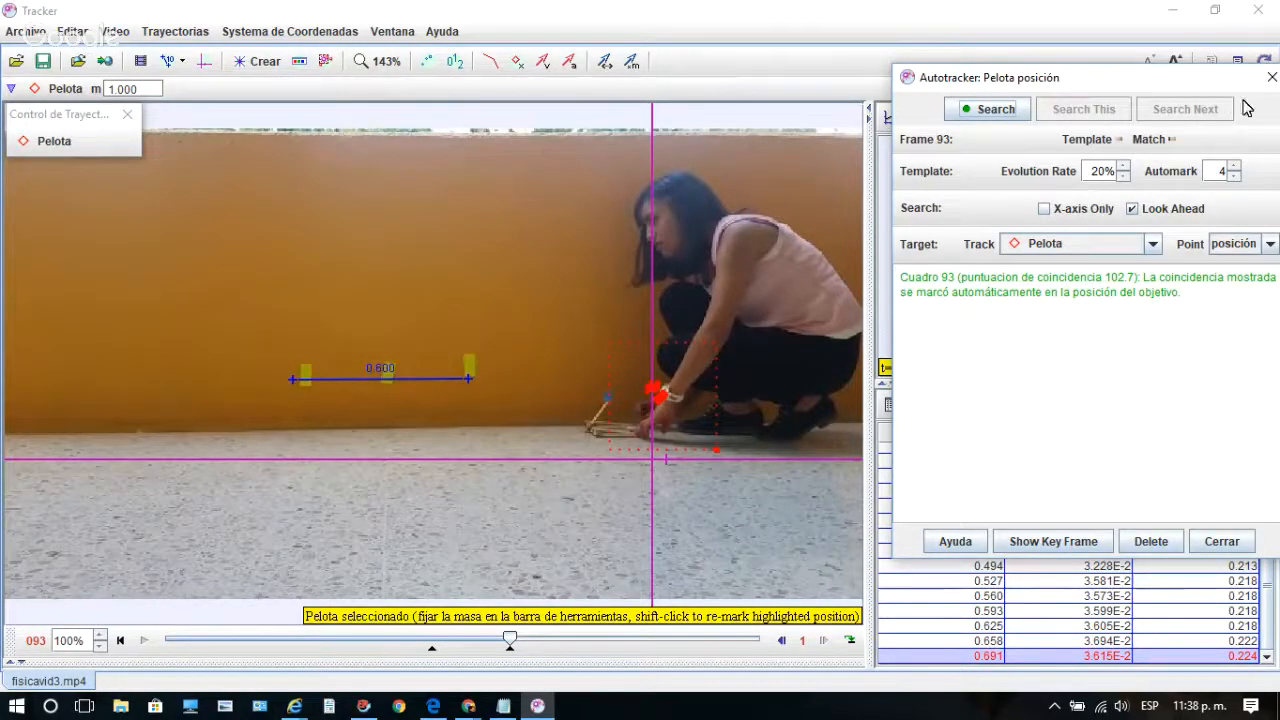
{"action": "left_click", "coordinate": [1271, 78]}
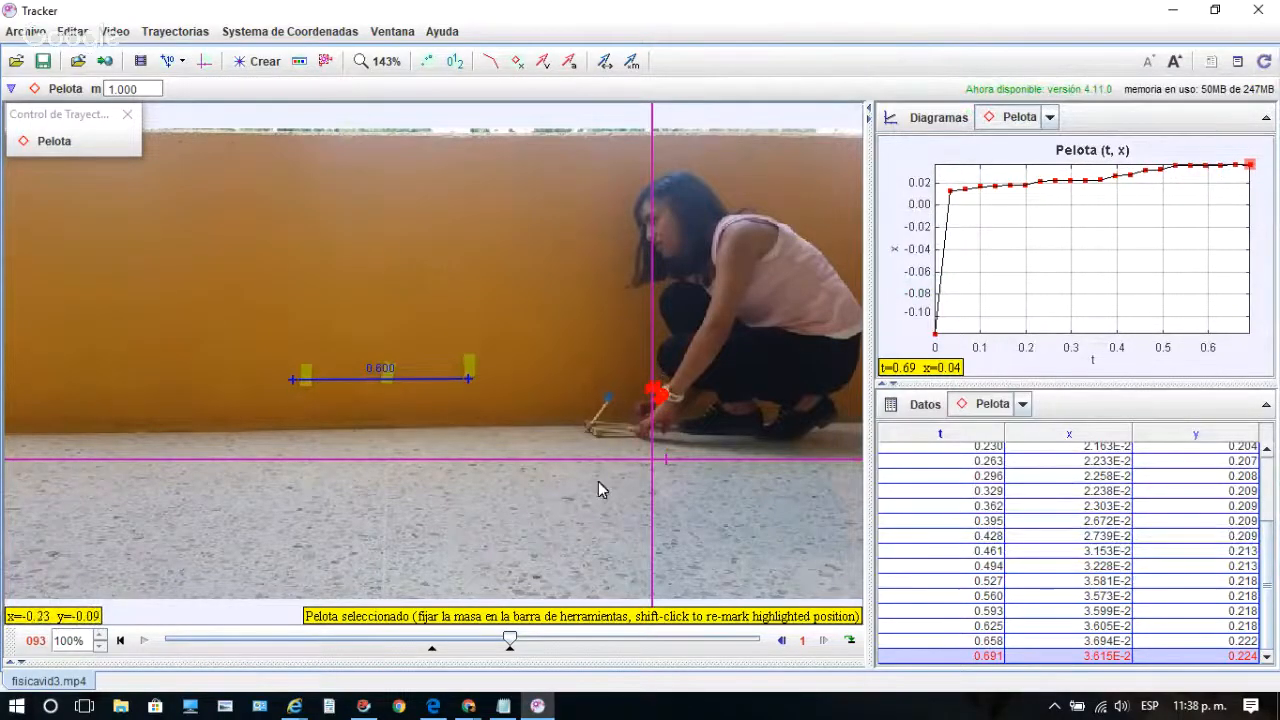
- Move Pelota's mark in frame 73 from the wrist onto the ball, at about x -0.157, y 0.191
{"action": "left_click", "coordinate": [121, 641]}
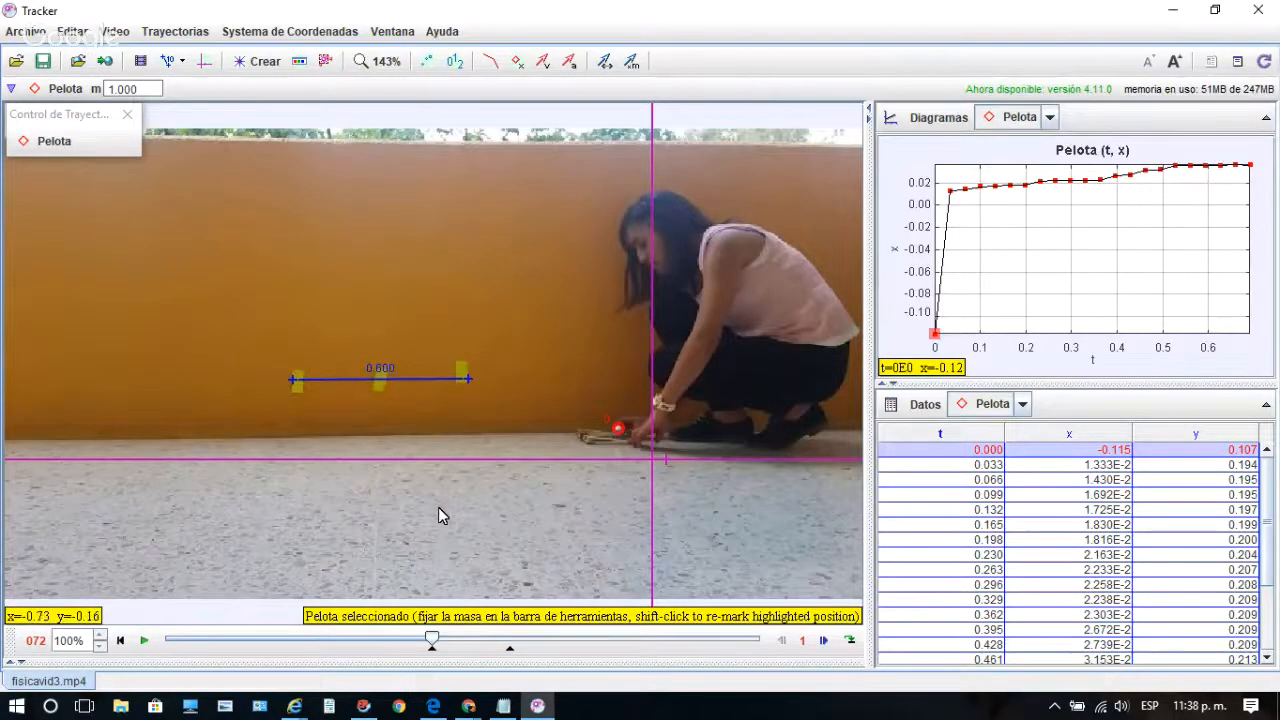
{"action": "left_click", "coordinate": [825, 642]}
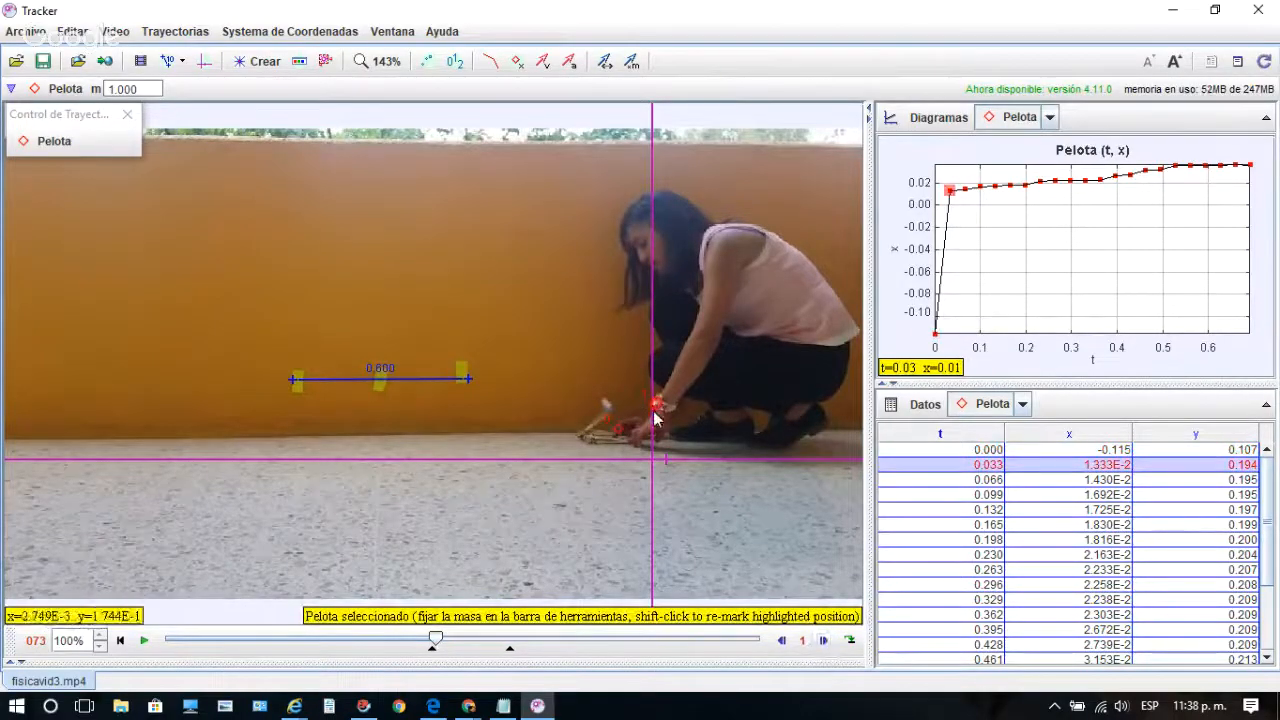
{"action": "left_click", "coordinate": [390, 64]}
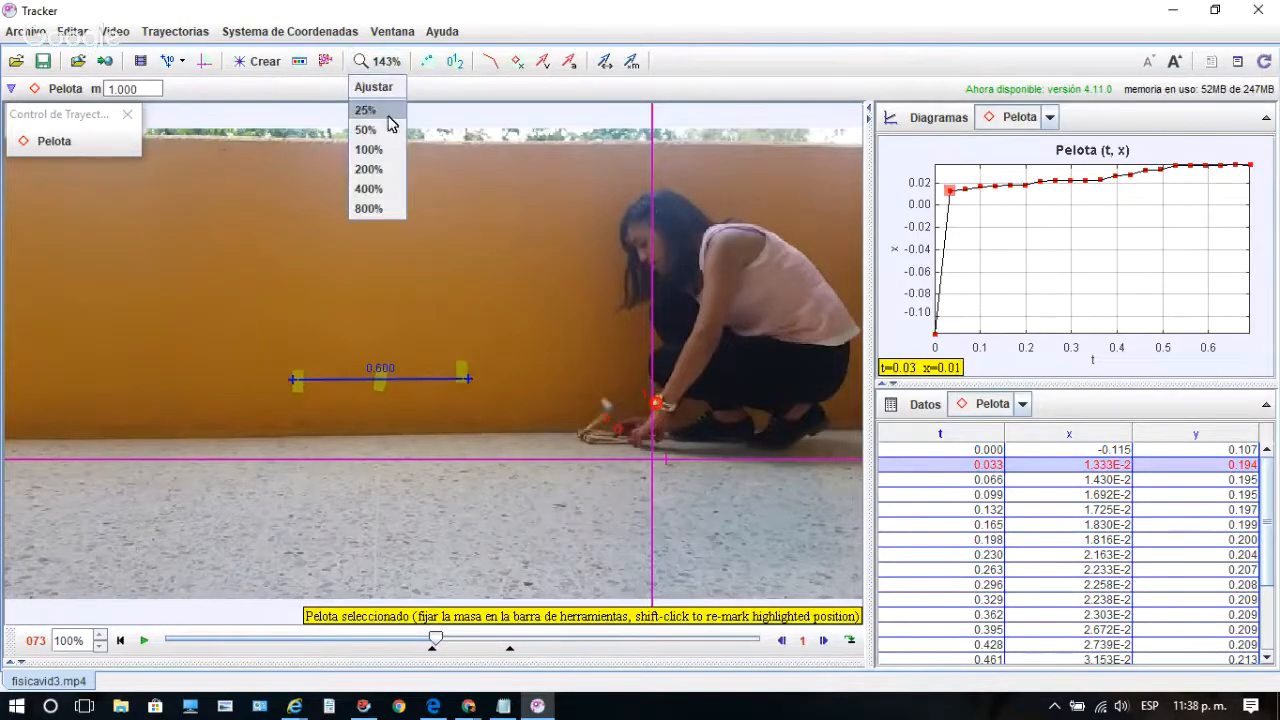
{"action": "left_click", "coordinate": [368, 169]}
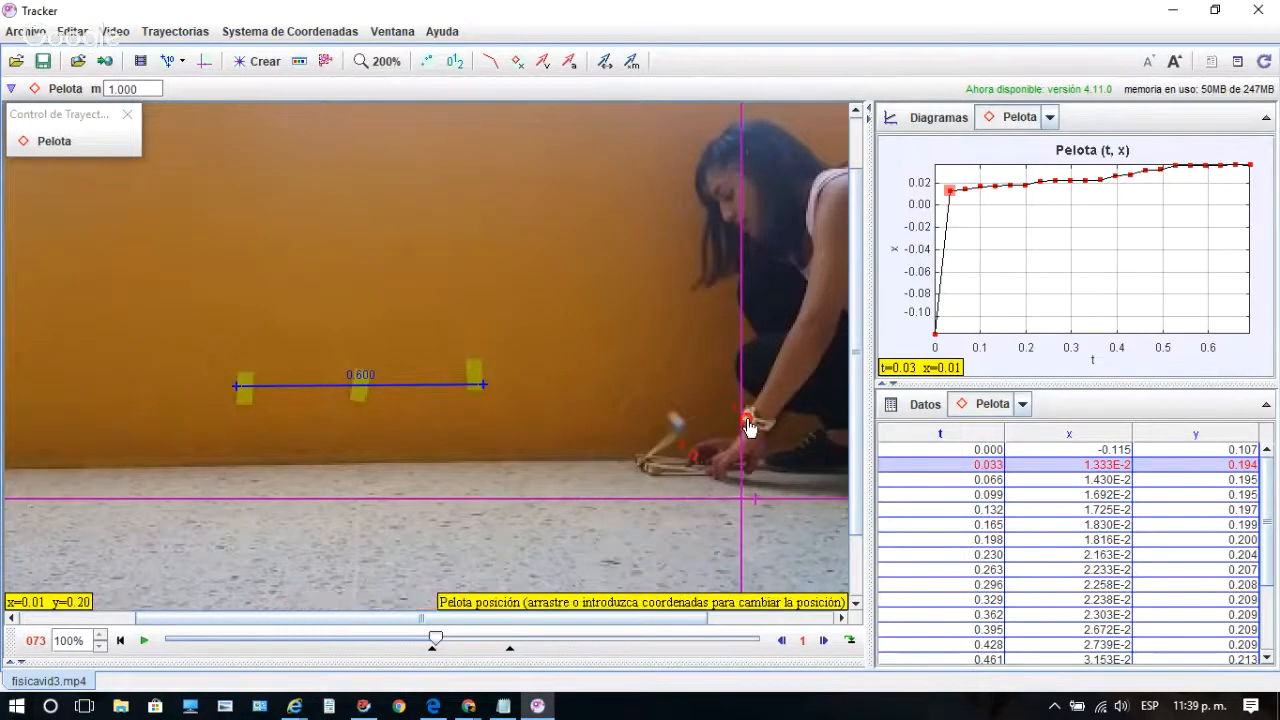
{"action": "left_click_drag", "start_coordinate": [748, 424], "coordinate": [675, 427]}
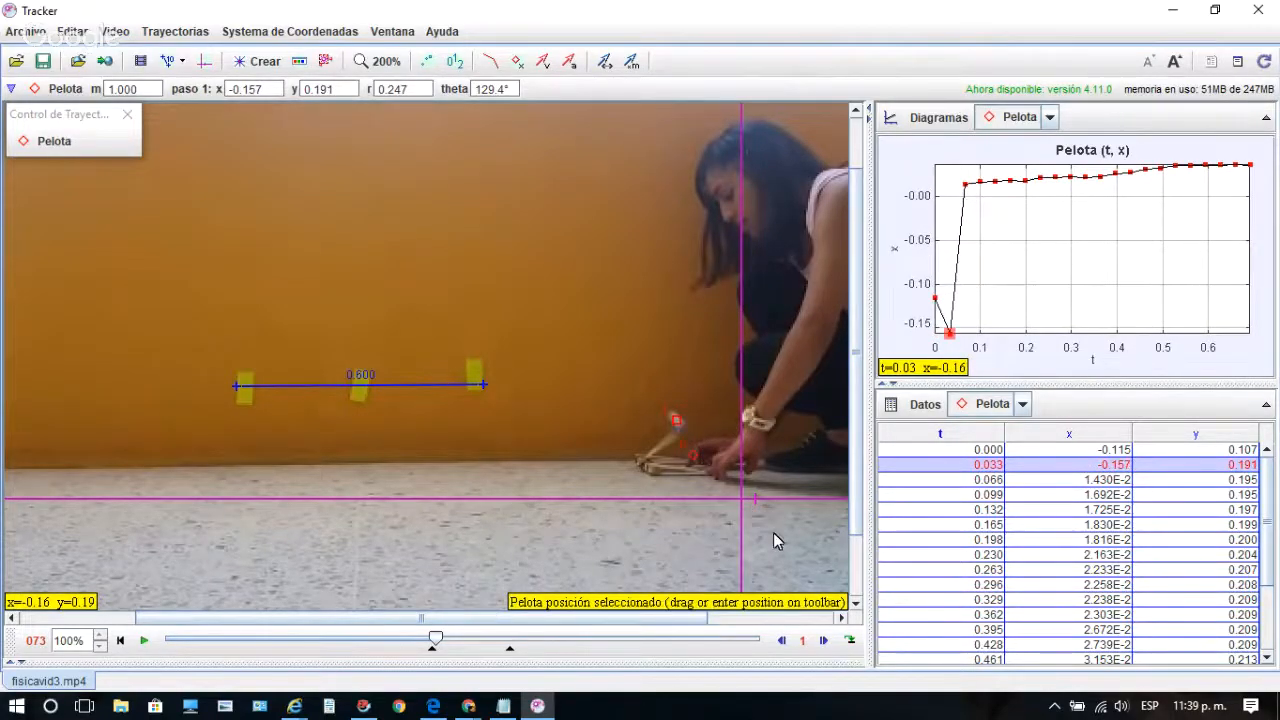
- Move Pelota's marks in frames 74, 75 and 76 from the wrist onto the ball, at about (-0.259, 0.287), (-0.358, 0.369) and (-0.456, 0.442)
{"action": "left_click", "coordinate": [823, 641]}
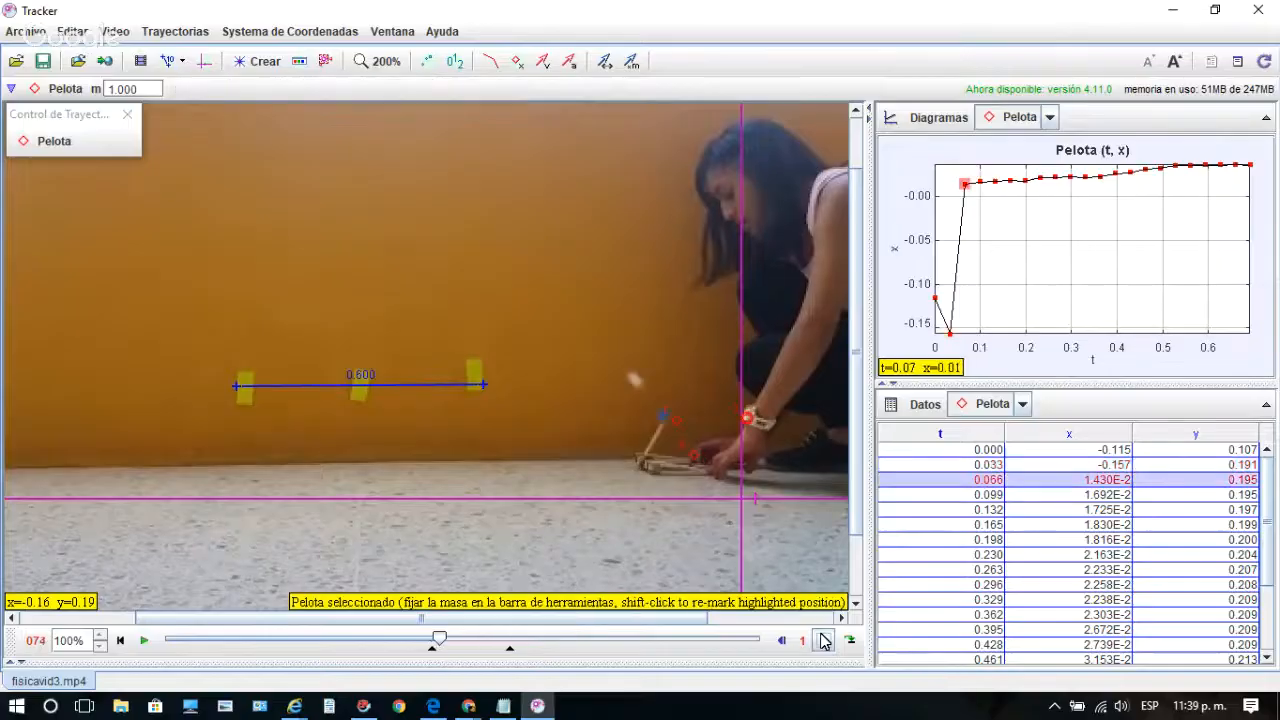
{"action": "left_click_drag", "start_coordinate": [747, 420], "coordinate": [634, 380]}
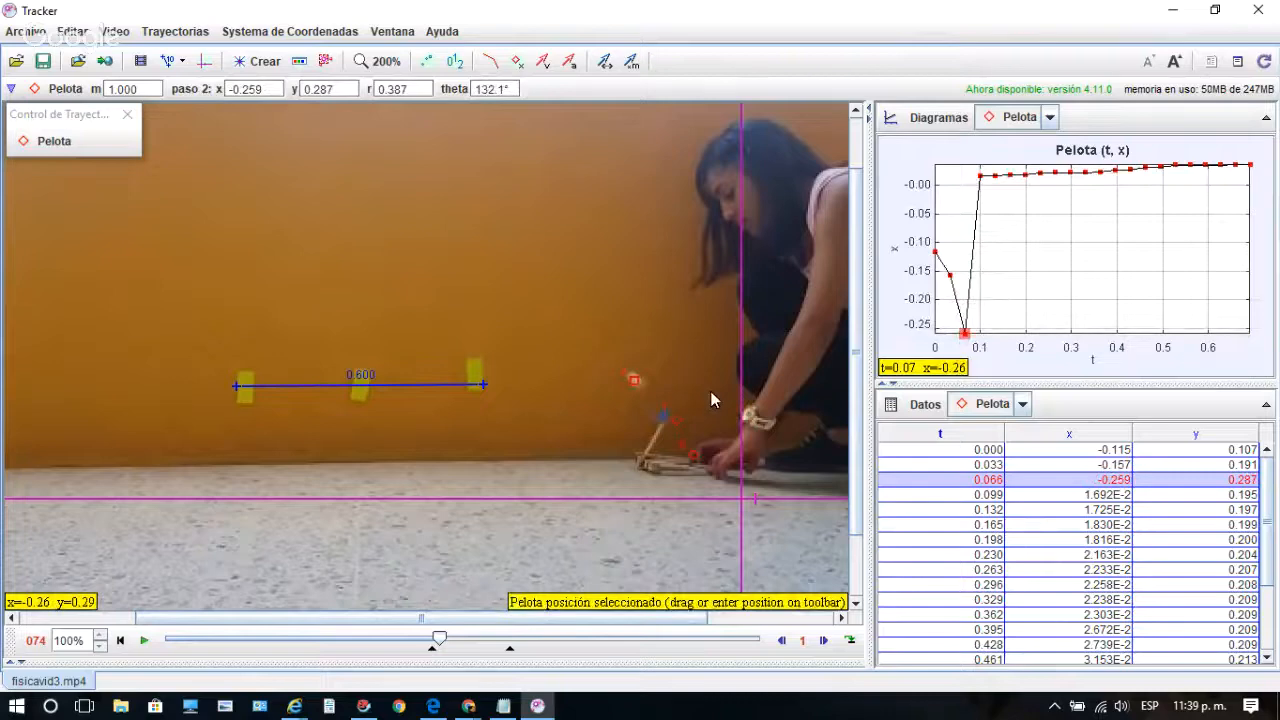
{"action": "left_click", "coordinate": [824, 644]}
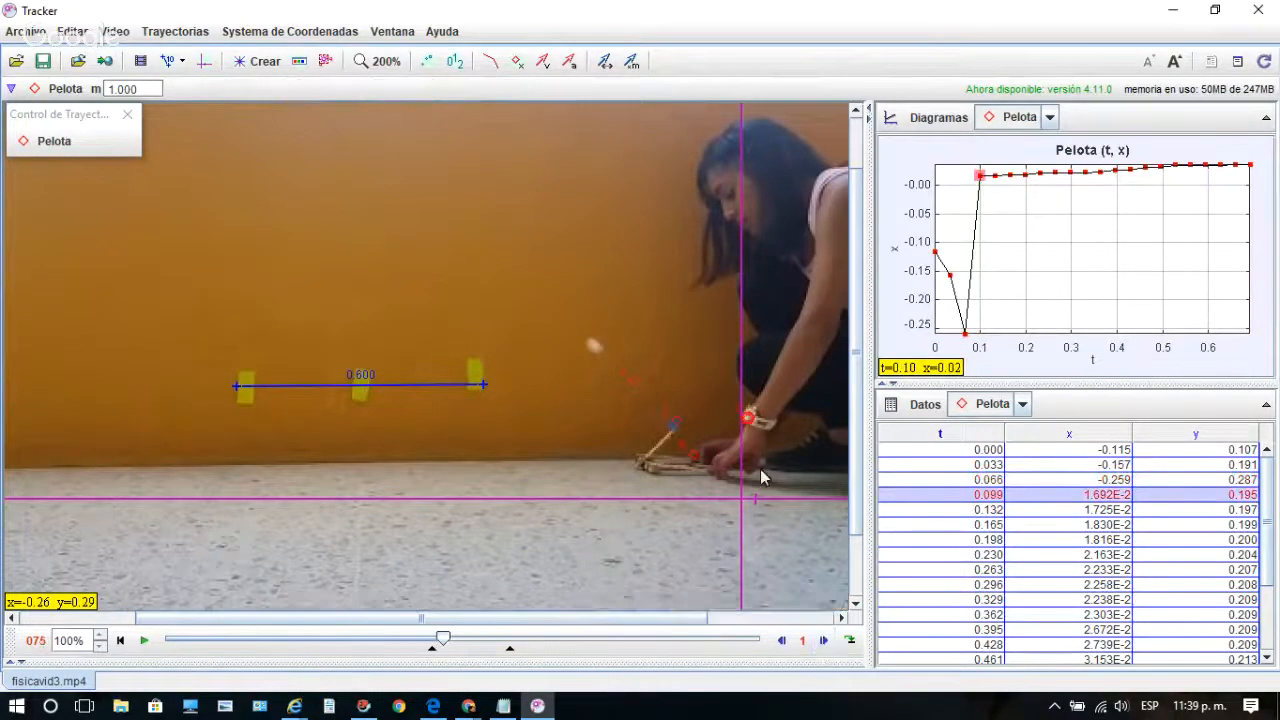
{"action": "left_click_drag", "start_coordinate": [750, 425], "coordinate": [594, 352]}
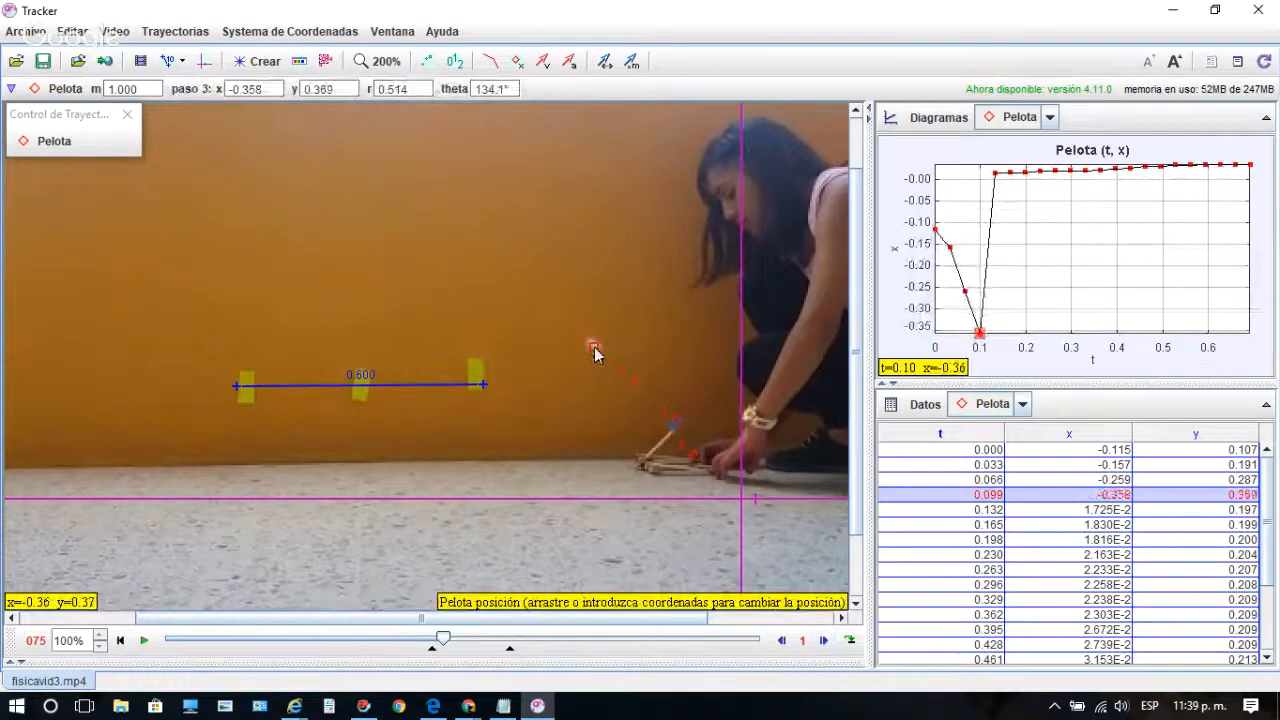
{"action": "left_click", "coordinate": [824, 642]}
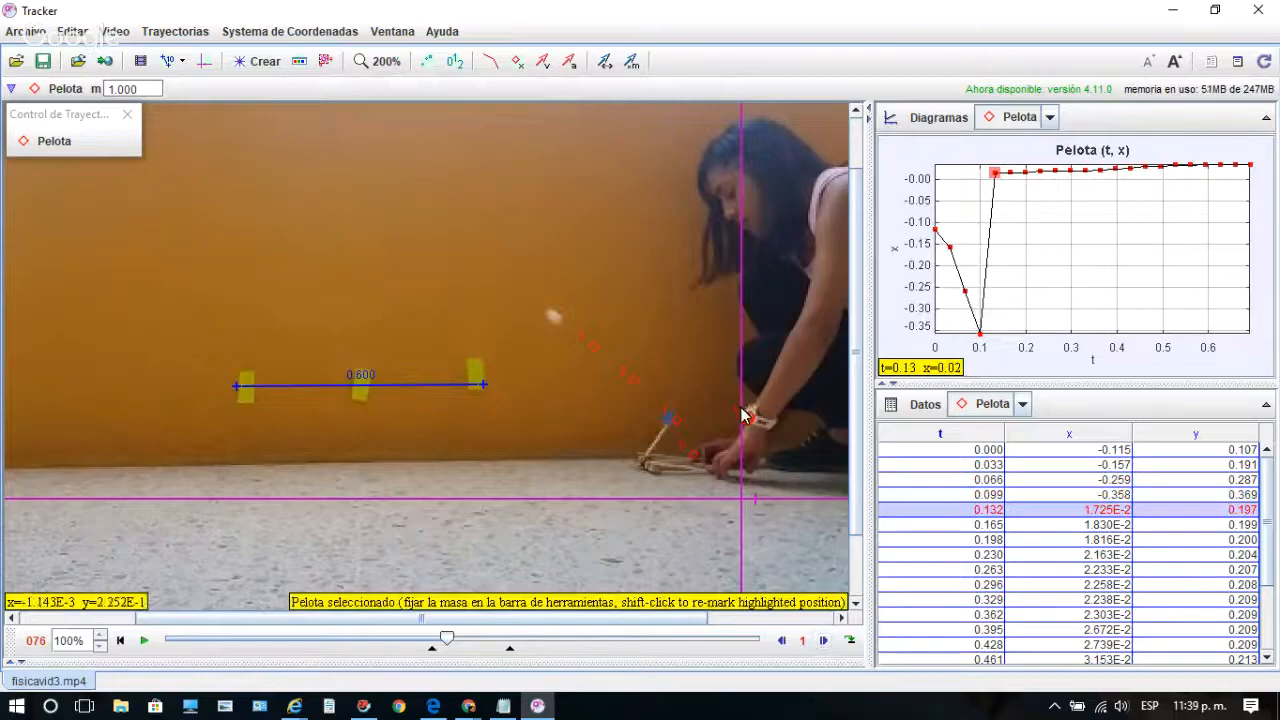
{"action": "left_click_drag", "start_coordinate": [748, 420], "coordinate": [556, 327]}
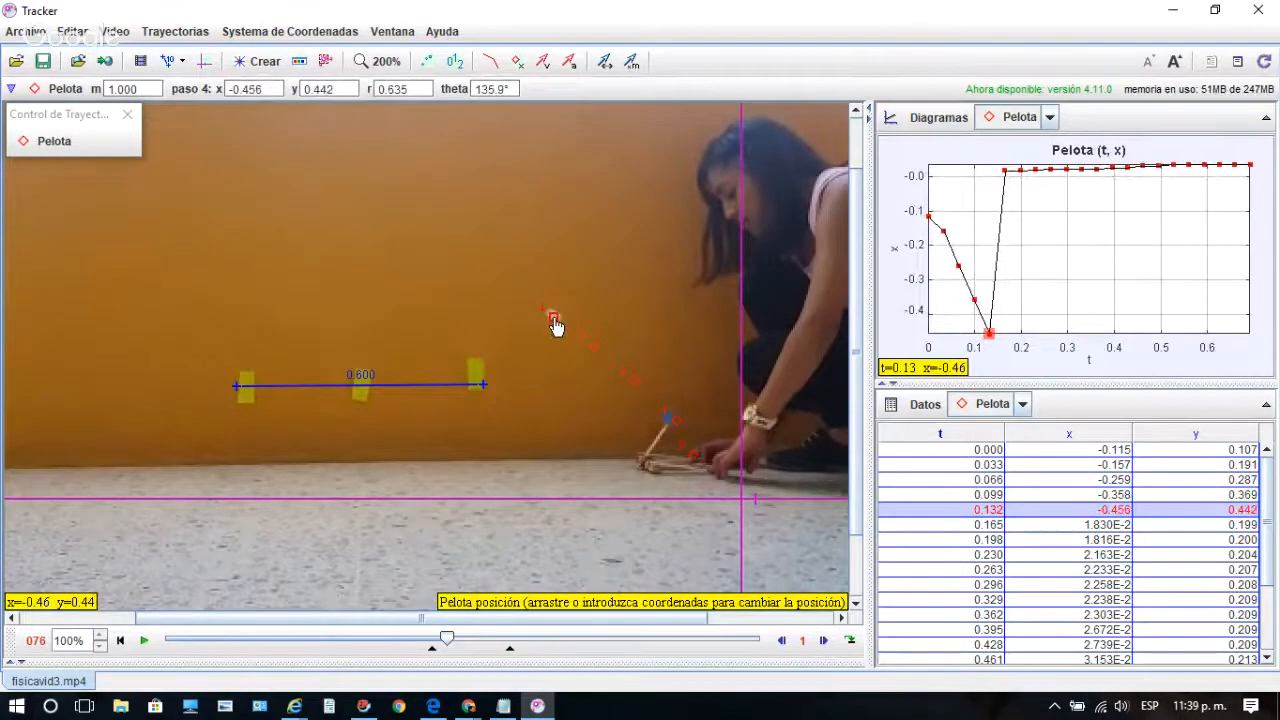
- Move Pelota's marks in frames 77, 78 and 79 from the wrist onto the ball, at about (-0.552, 0.502), (-0.644, 0.554) and (-0.735, 0.589)
{"action": "left_click", "coordinate": [823, 640]}
{"action": "left_click_drag", "start_coordinate": [747, 417], "coordinate": [515, 293]}
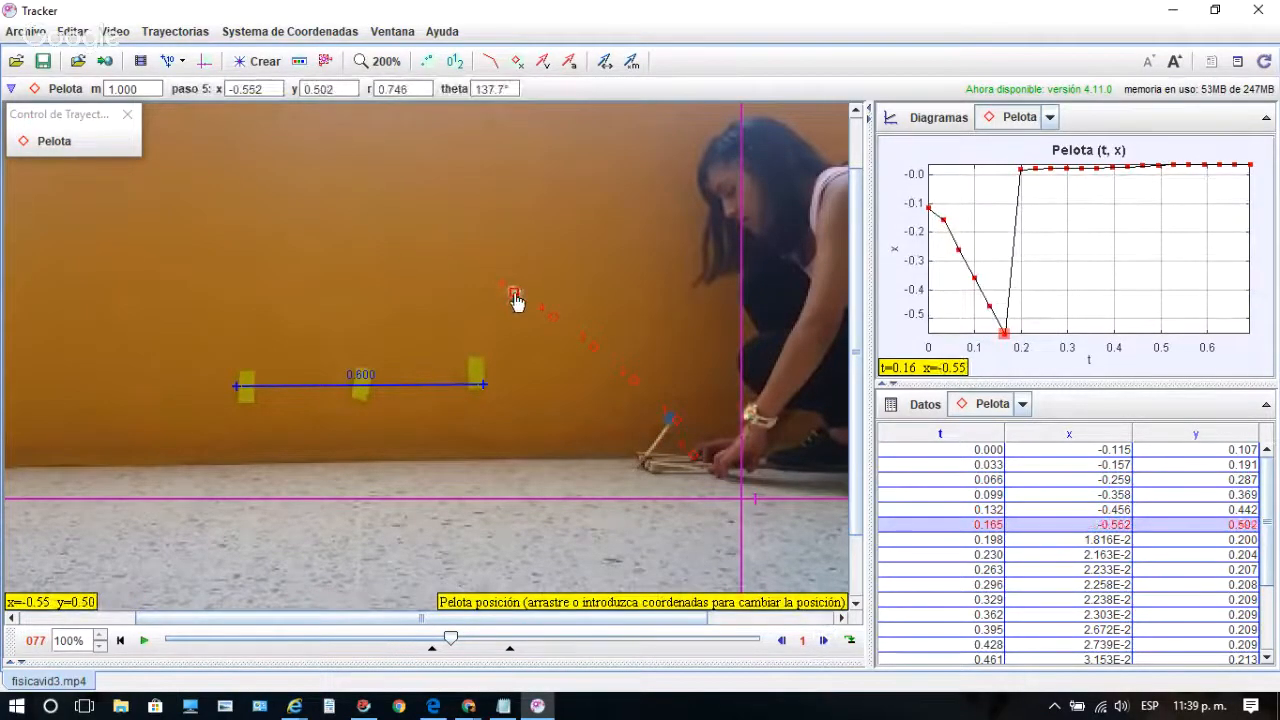
{"action": "left_click", "coordinate": [823, 640]}
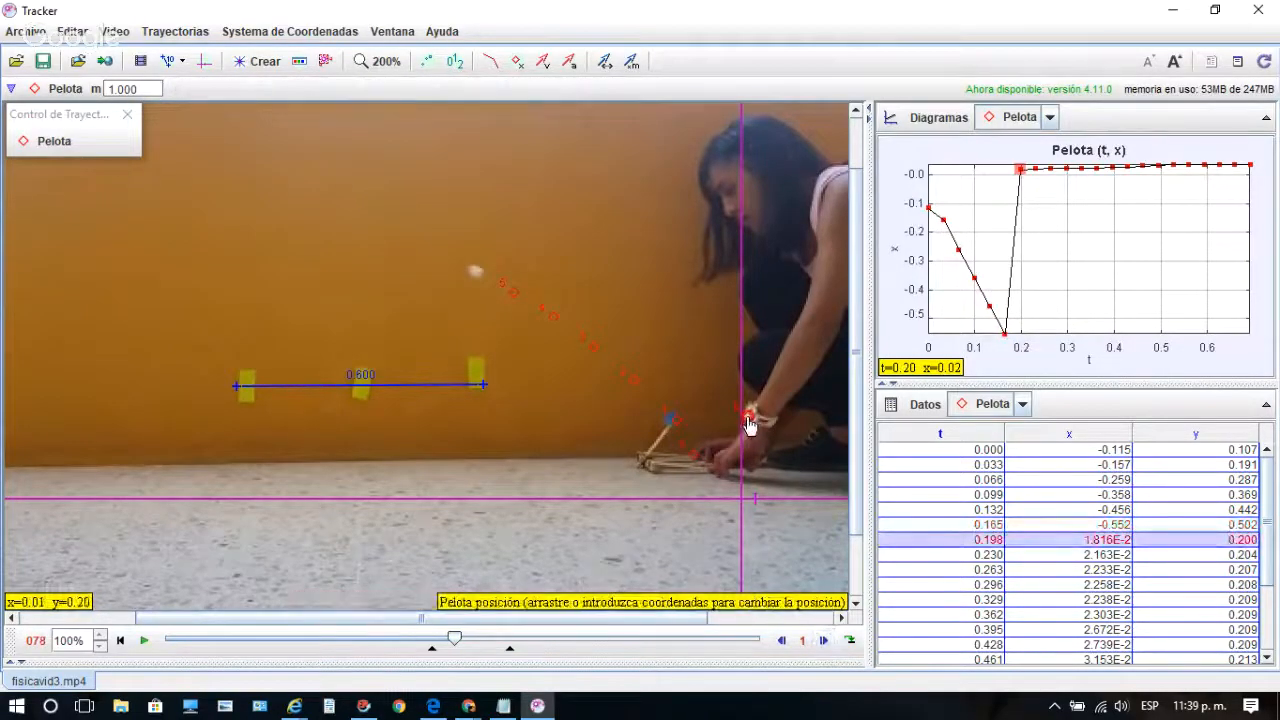
{"action": "mouse_move", "coordinate": [749, 420]}
{"action": "left_mouse_down"}
{"action": "mouse_move", "coordinate": [478, 296]}
{"action": "mouse_move", "coordinate": [478, 276]}
{"action": "left_mouse_up"}
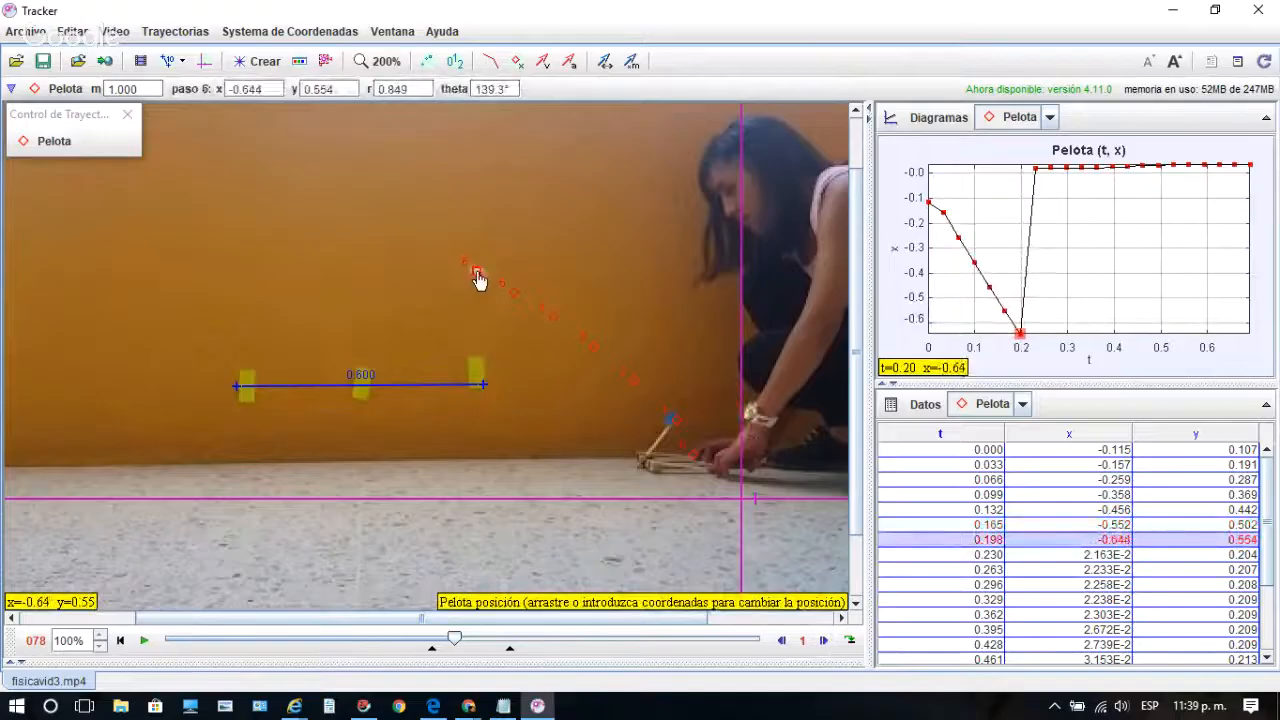
{"action": "left_click", "coordinate": [823, 640]}
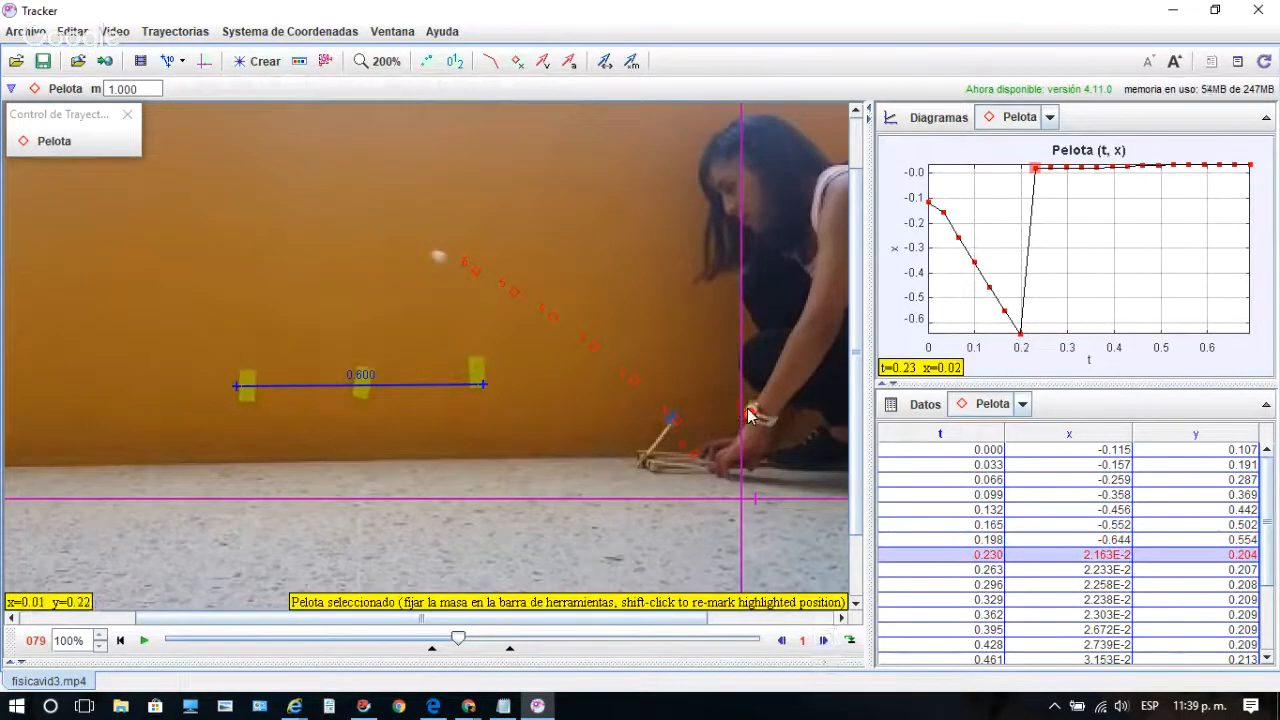
{"action": "left_click_drag", "start_coordinate": [752, 418], "coordinate": [441, 266]}
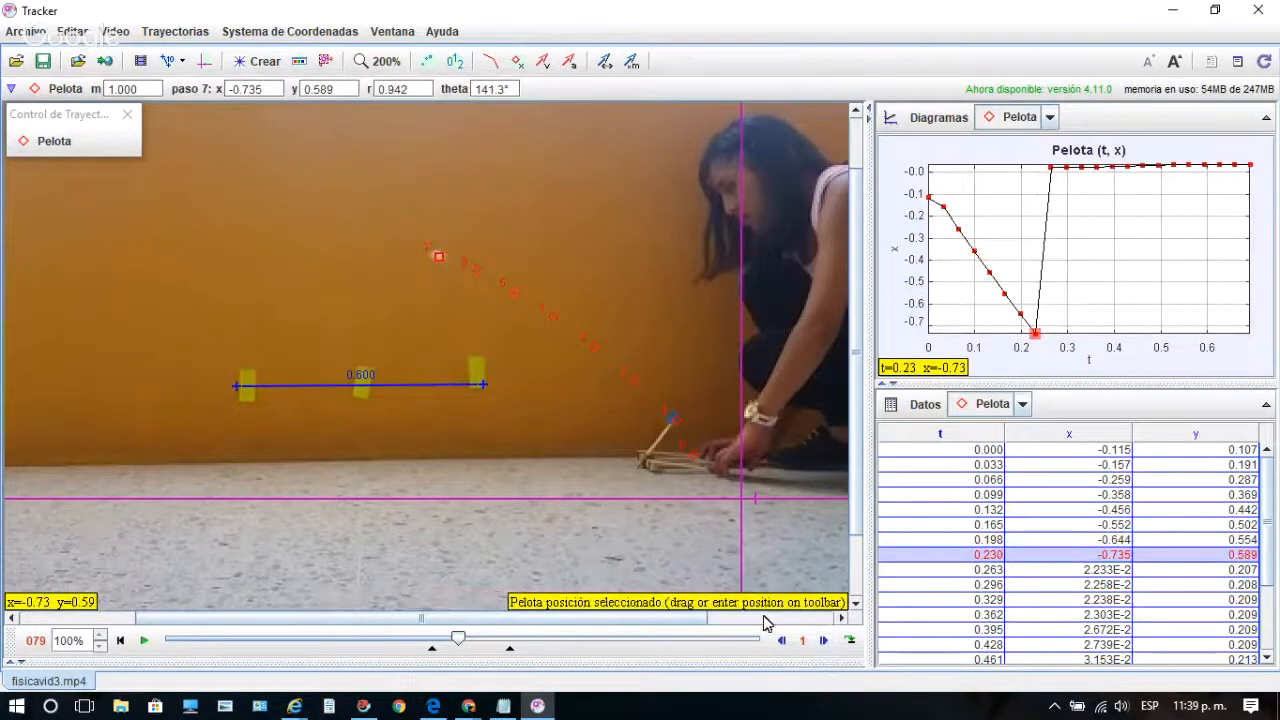
- Move Pelota's marks in frames 80, 81 and 82 from the wrist onto the ball, at about (-0.826, 0.621), (-0.913, 0.634) and (-1.000, 0.644)
{"action": "left_click", "coordinate": [823, 641]}
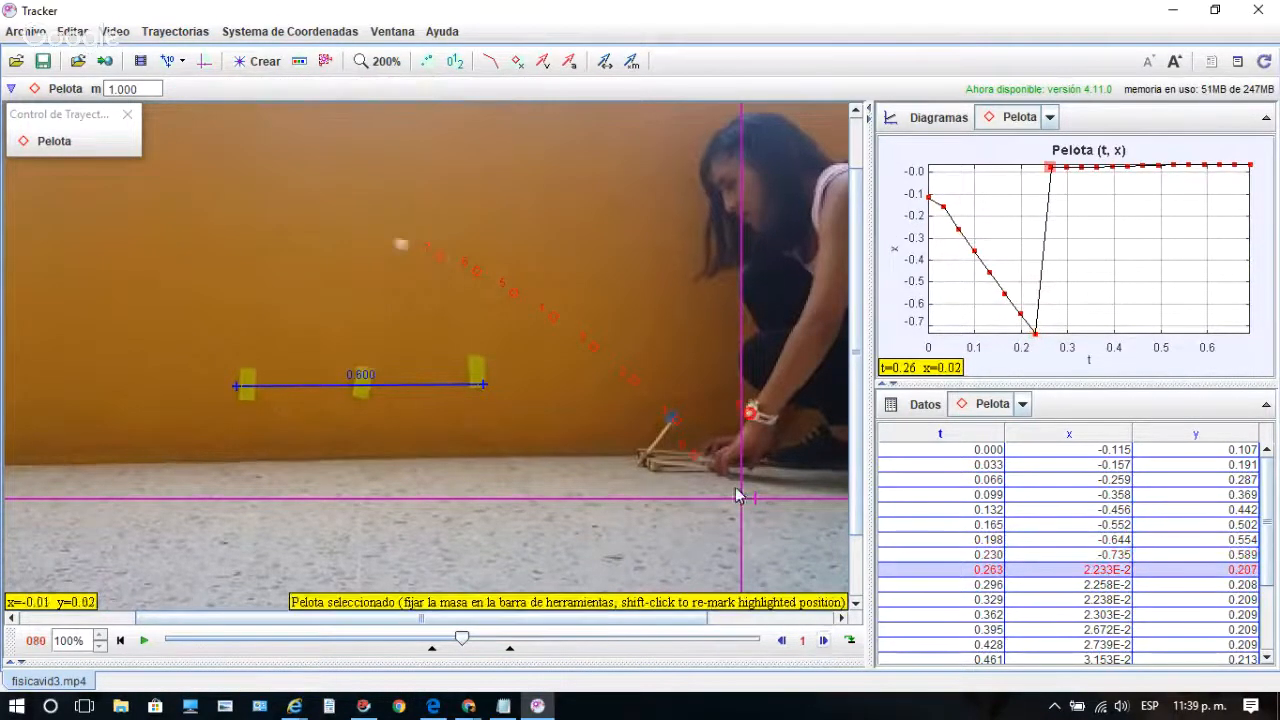
{"action": "mouse_move", "coordinate": [750, 420]}
{"action": "left_mouse_down"}
{"action": "mouse_move", "coordinate": [451, 291]}
{"action": "mouse_move", "coordinate": [404, 253]}
{"action": "left_mouse_up"}
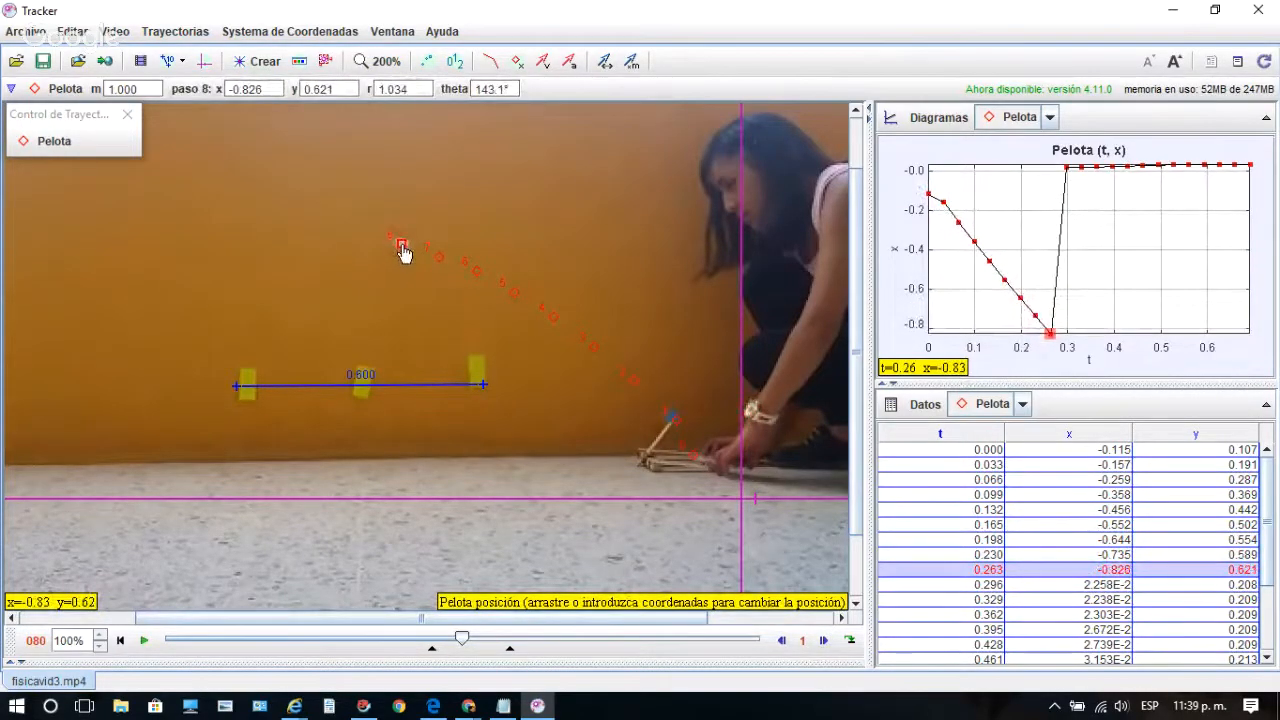
{"action": "left_click", "coordinate": [824, 641]}
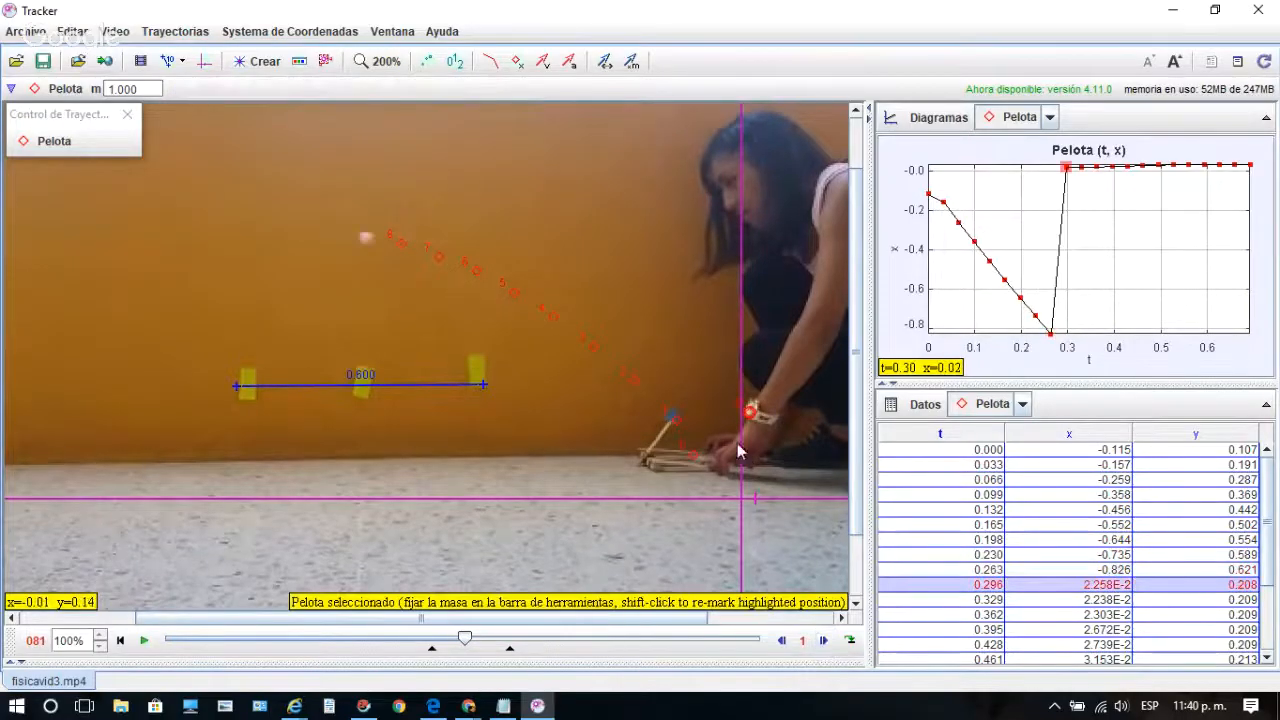
{"action": "mouse_move", "coordinate": [745, 420]}
{"action": "left_mouse_down"}
{"action": "mouse_move", "coordinate": [446, 309]}
{"action": "mouse_move", "coordinate": [368, 248]}
{"action": "left_mouse_up"}
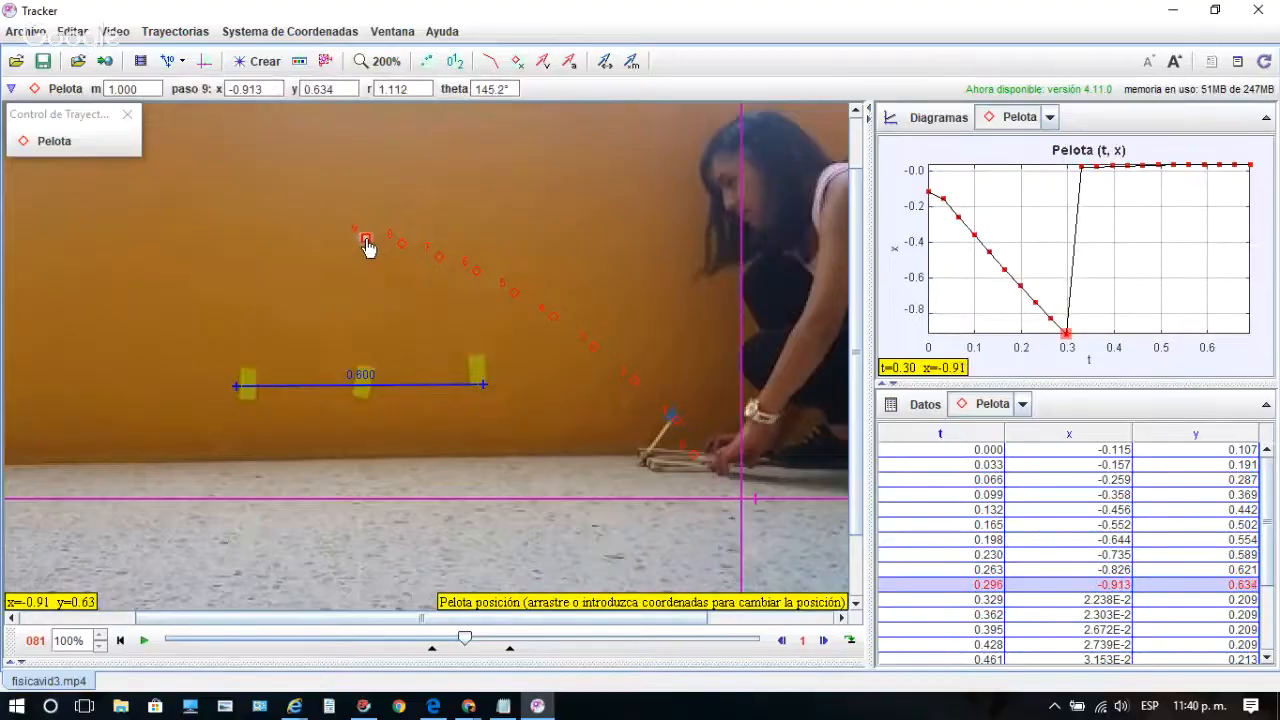
{"action": "left_click", "coordinate": [823, 640]}
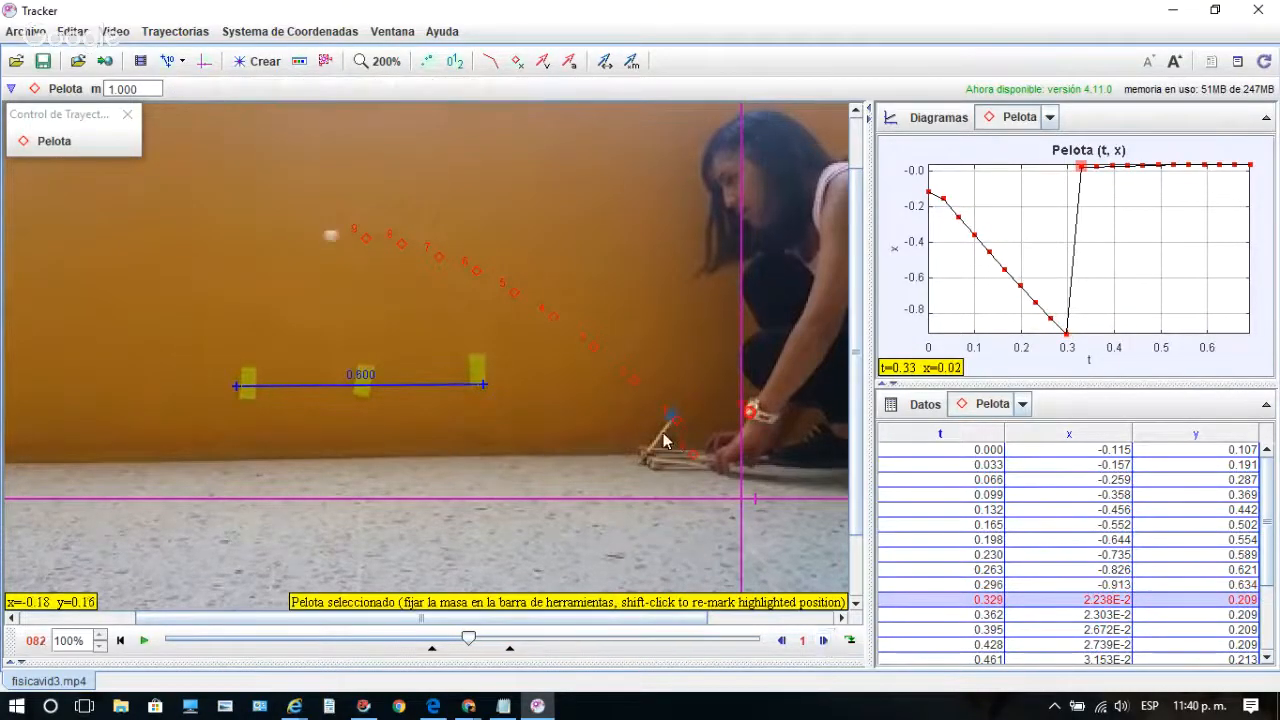
{"action": "left_click_drag", "start_coordinate": [749, 412], "coordinate": [333, 244]}
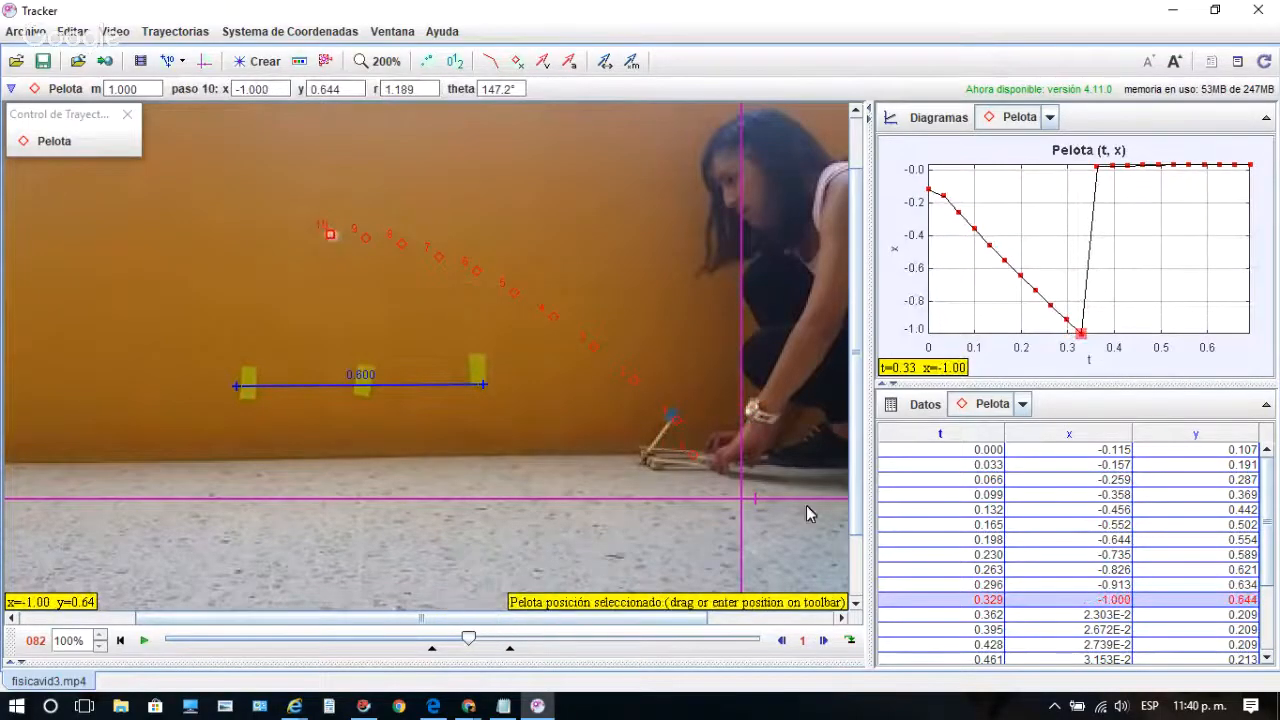
- Move Pelota's marks in frames 83, 84 and 85 from the wrist onto the ball, at about (-1.080, 0.634), (-1.158, 0.612) and (-1.236, 0.584)
{"action": "left_click", "coordinate": [823, 640]}
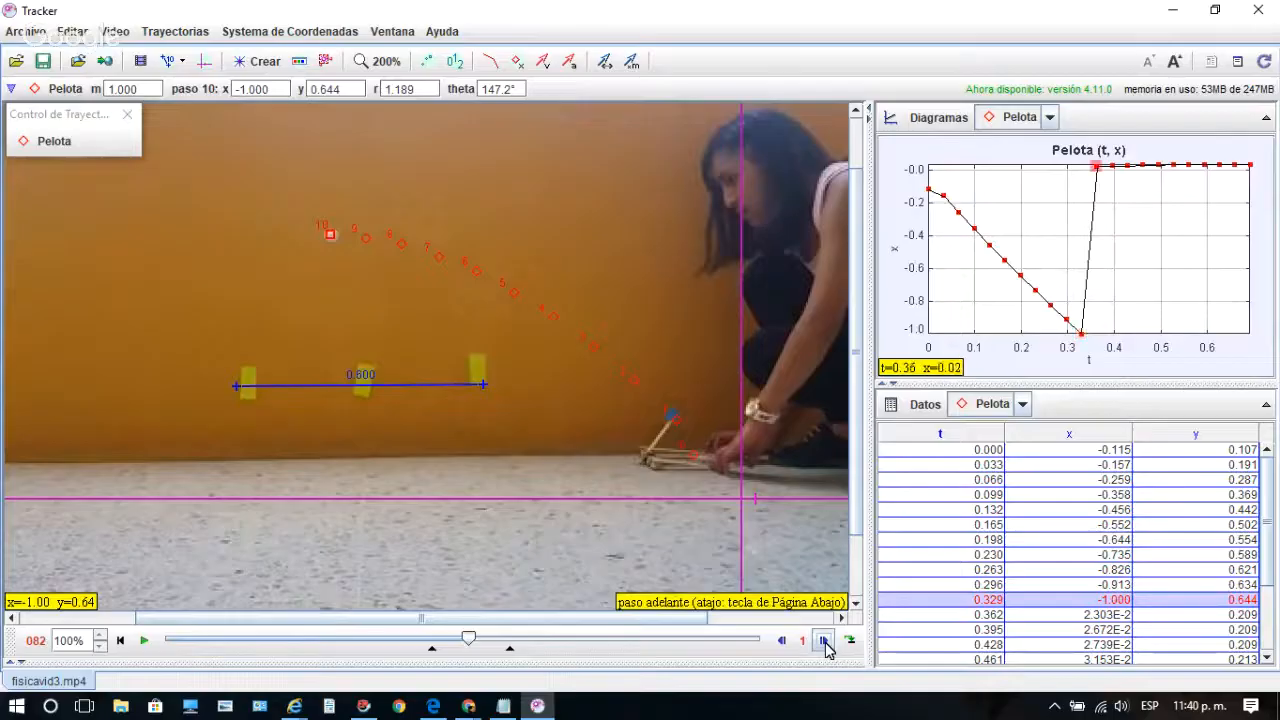
{"action": "mouse_move", "coordinate": [750, 418]}
{"action": "left_mouse_down"}
{"action": "mouse_move", "coordinate": [320, 280]}
{"action": "mouse_move", "coordinate": [297, 242]}
{"action": "left_mouse_up"}
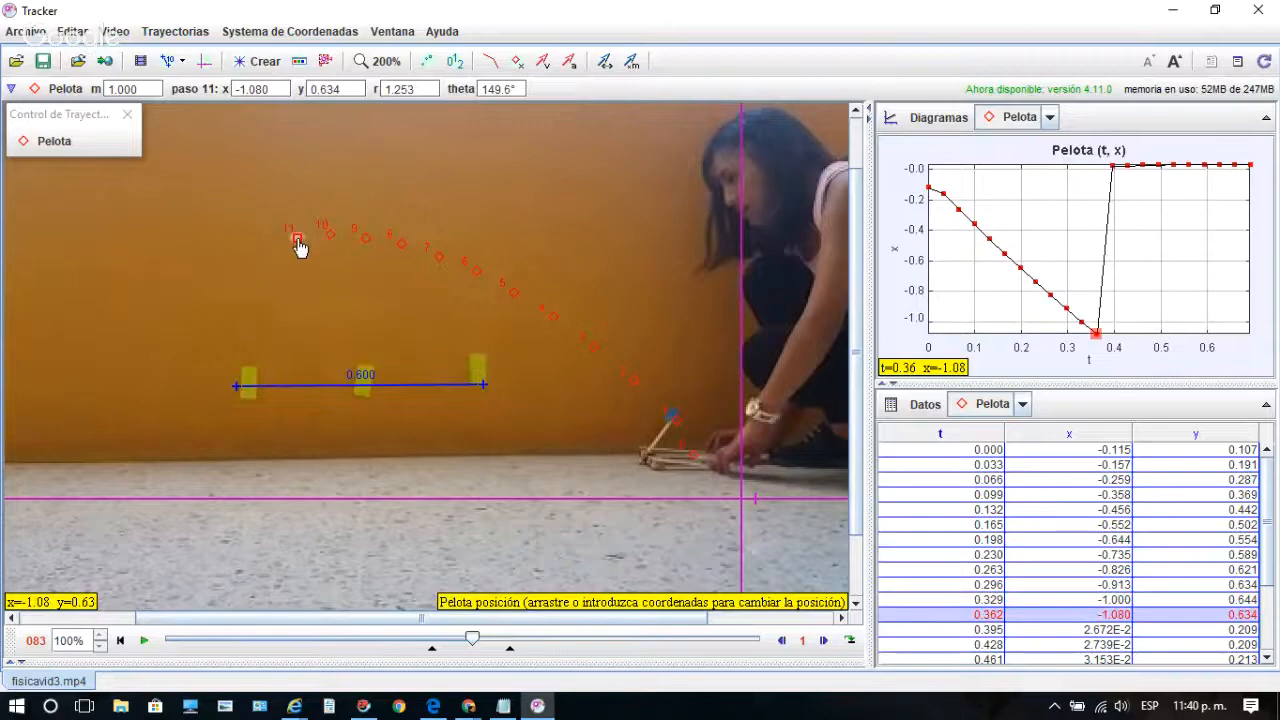
{"action": "left_click", "coordinate": [824, 644]}
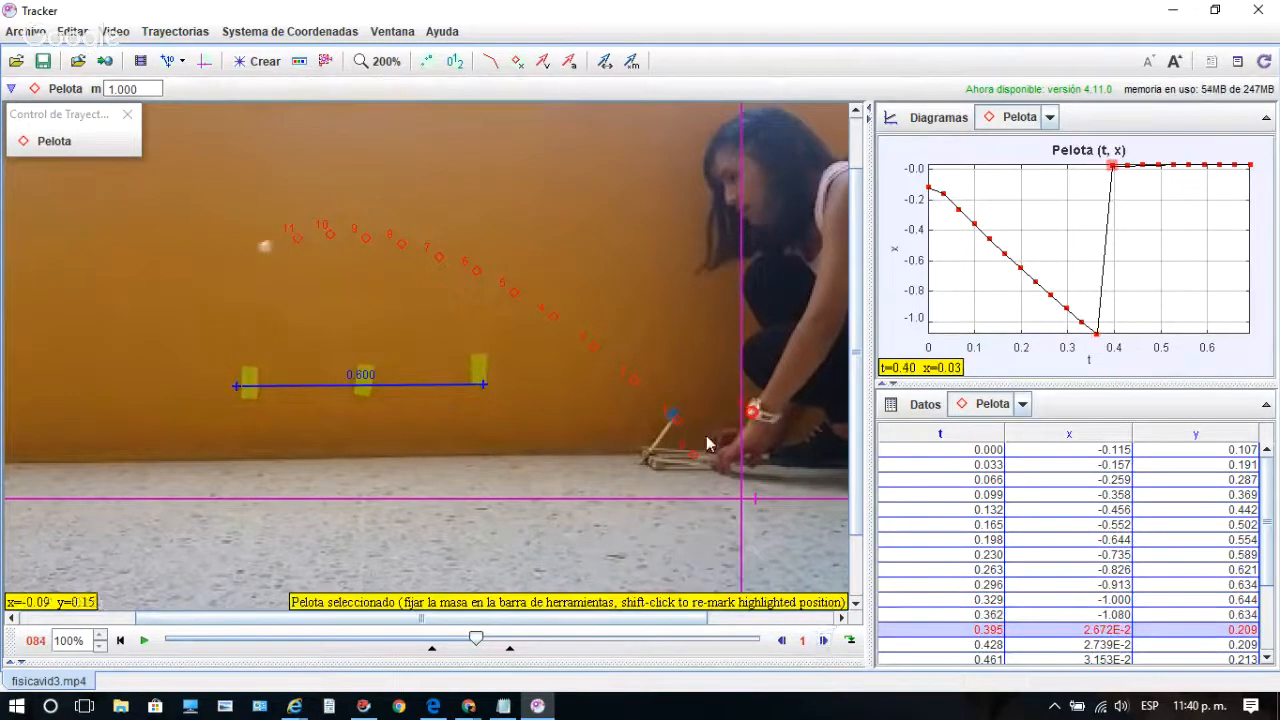
{"action": "left_click", "coordinate": [486, 368], "text": "shift"}
{"action": "mouse_move", "coordinate": [484, 372]}
{"action": "left_mouse_down"}
{"action": "mouse_move", "coordinate": [272, 247]}
{"action": "mouse_move", "coordinate": [268, 257]}
{"action": "left_mouse_up"}
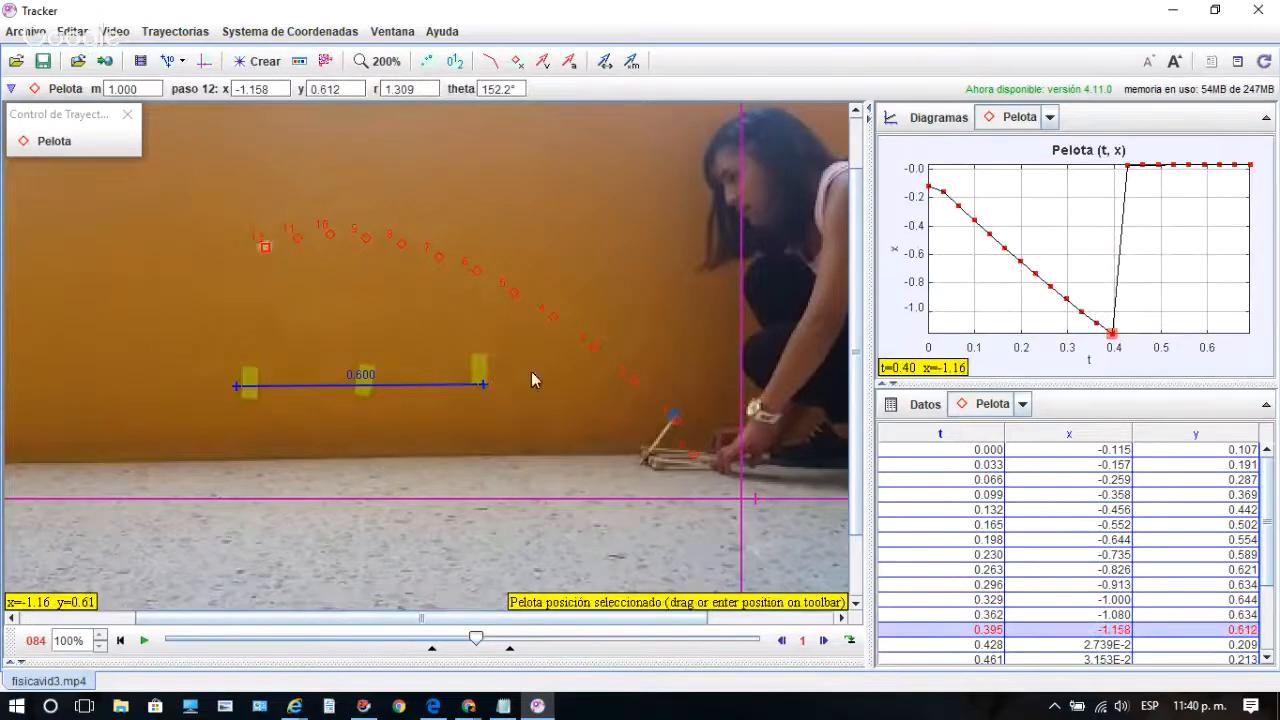
{"action": "left_click", "coordinate": [824, 641]}
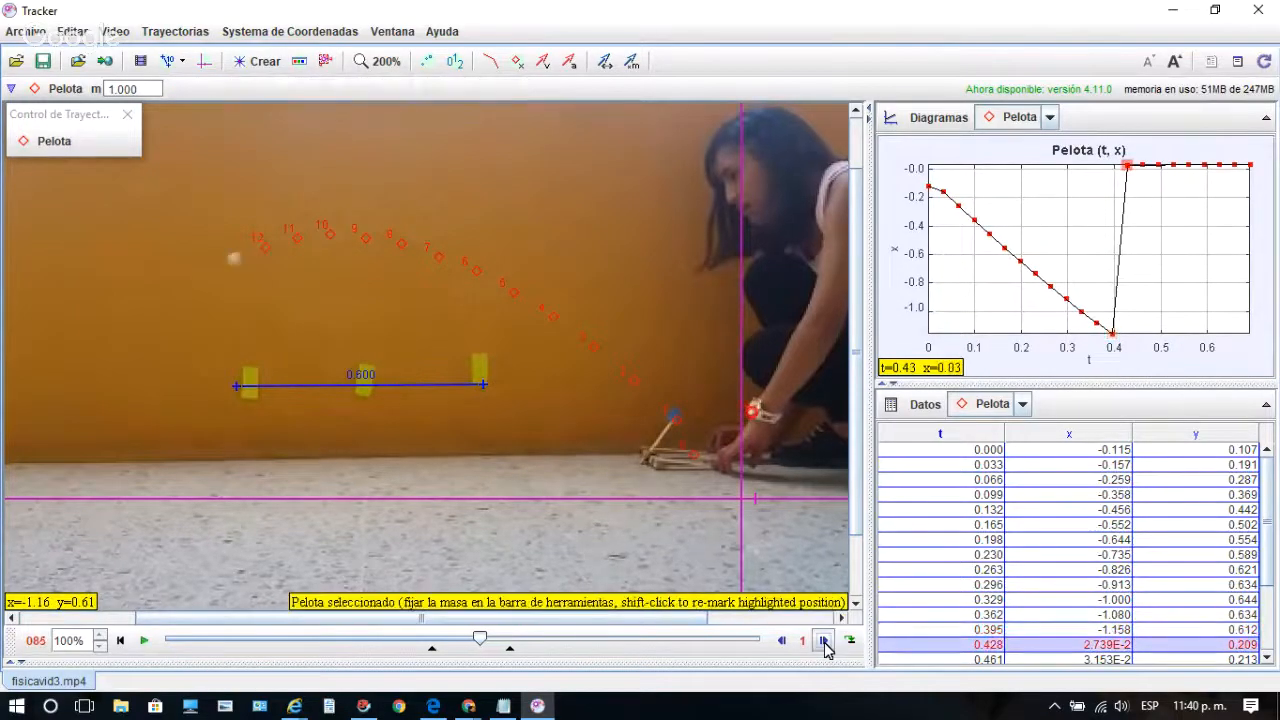
{"action": "left_click", "coordinate": [752, 412]}
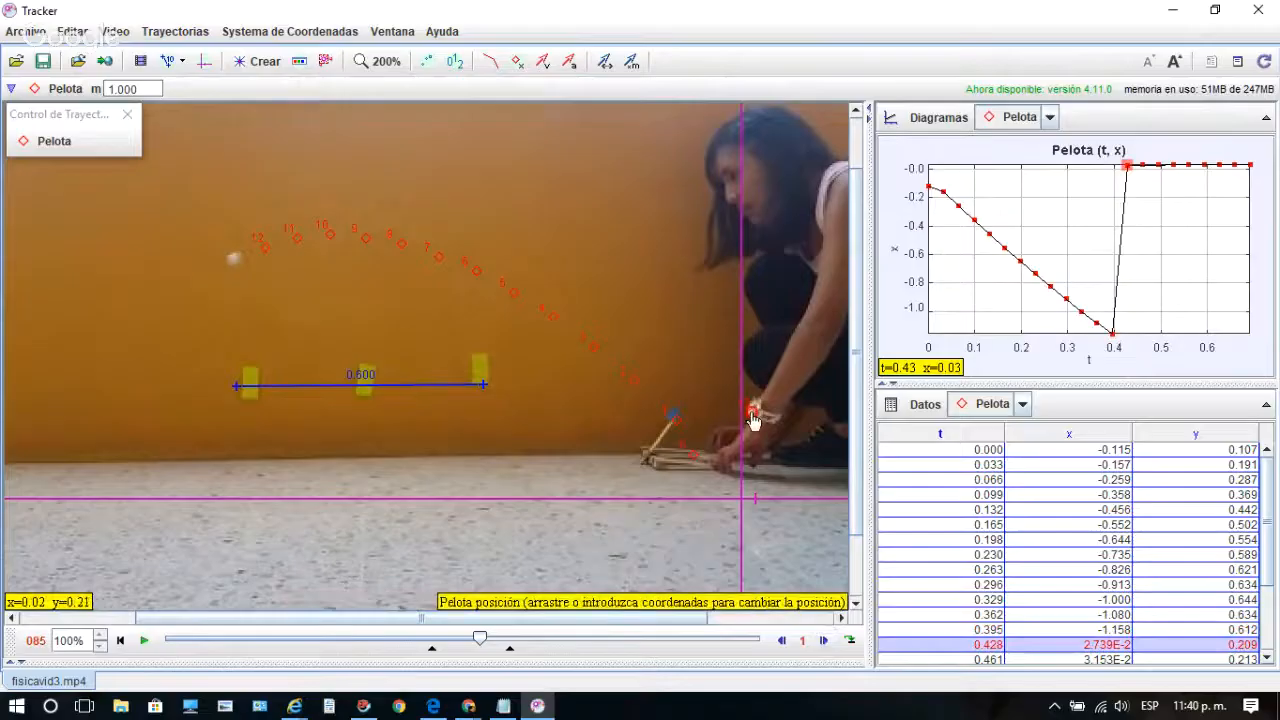
{"action": "mouse_move", "coordinate": [752, 412]}
{"action": "left_mouse_down"}
{"action": "mouse_move", "coordinate": [366, 337]}
{"action": "mouse_move", "coordinate": [234, 268]}
{"action": "left_mouse_up"}
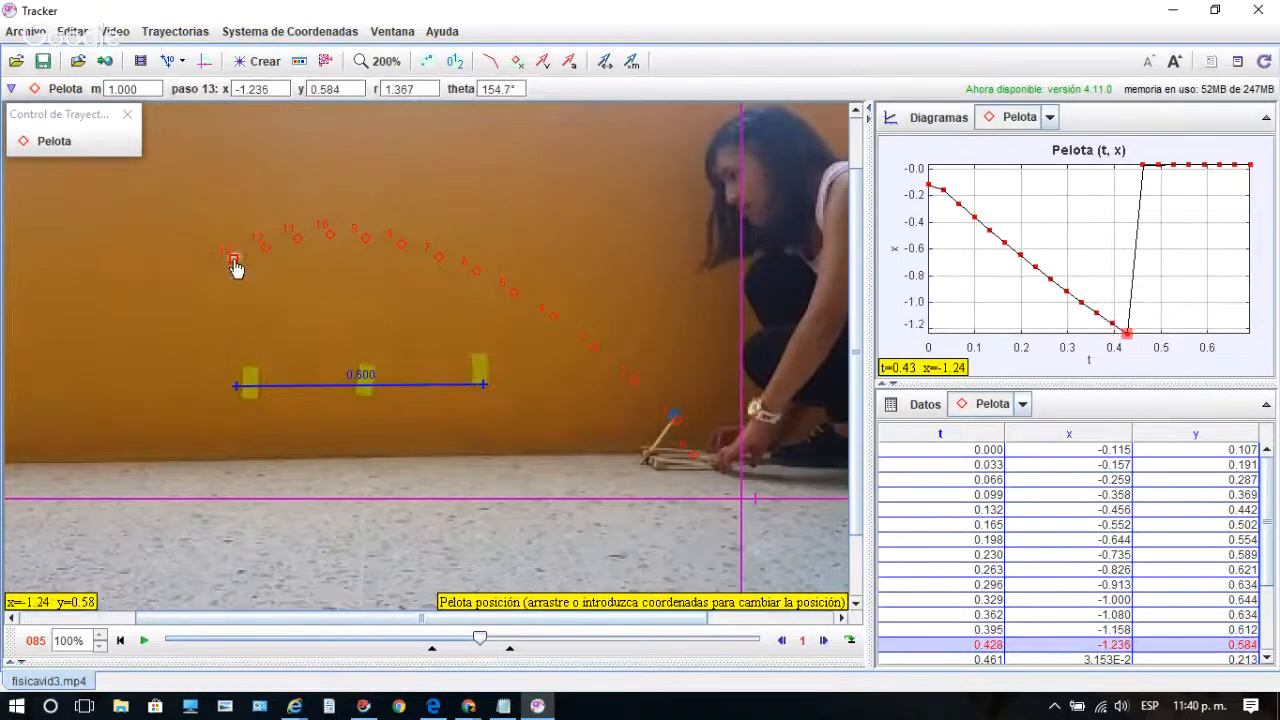
- Move Pelota's marks in frames 86, 87 and 88 from the wrist onto the ball, at about (-1.307, 0.548), (-1.377, 0.497) and (-1.446, 0.445)
{"action": "left_click", "coordinate": [824, 641]}
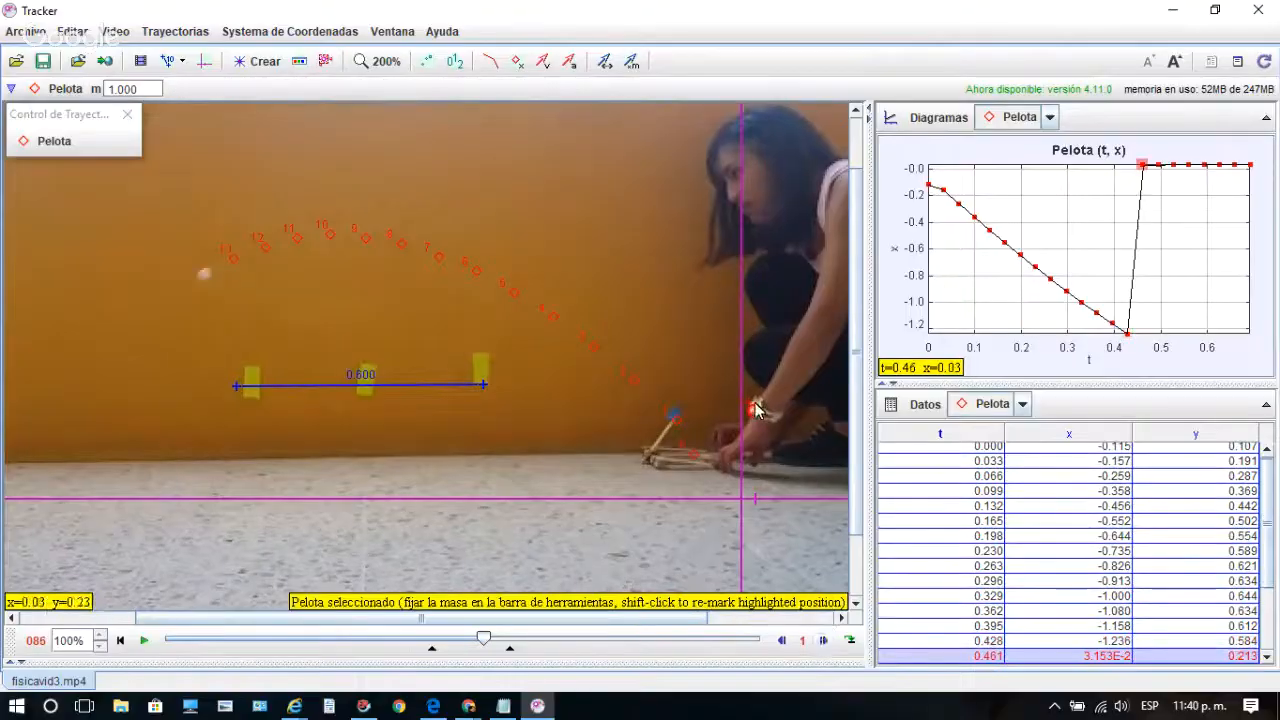
{"action": "left_click_drag", "start_coordinate": [756, 408], "coordinate": [204, 273]}
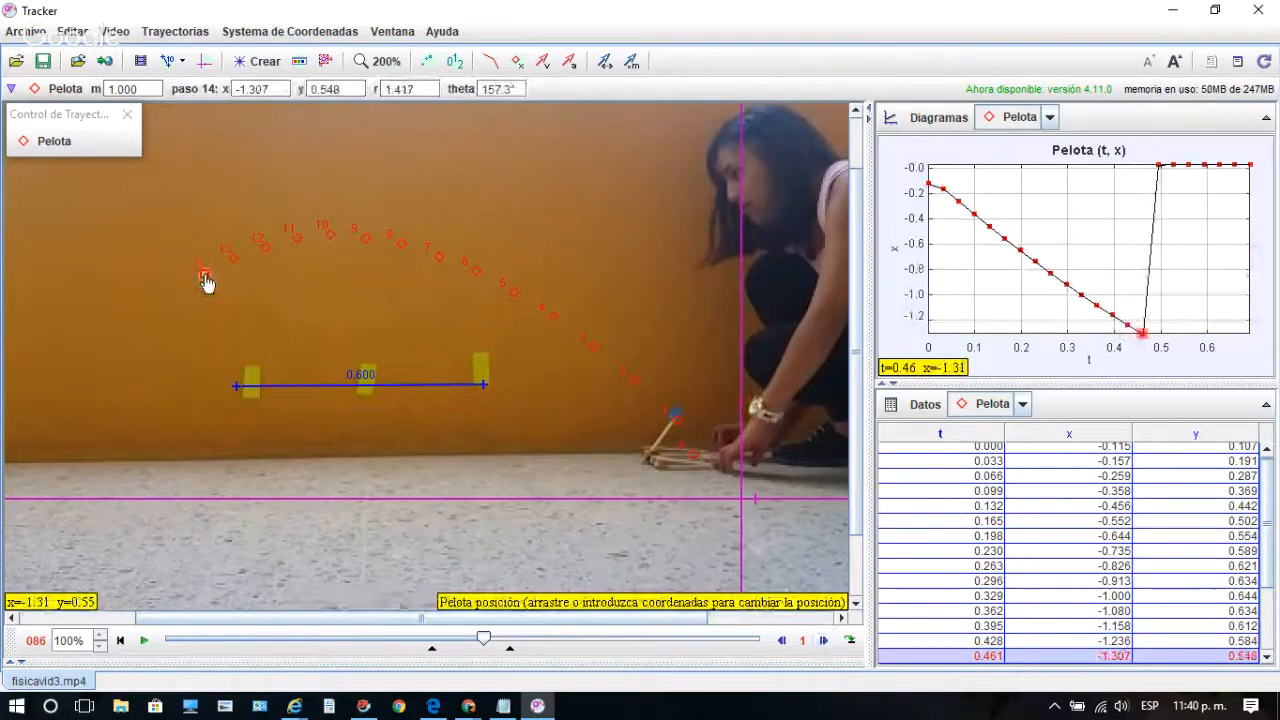
{"action": "left_click", "coordinate": [824, 641]}
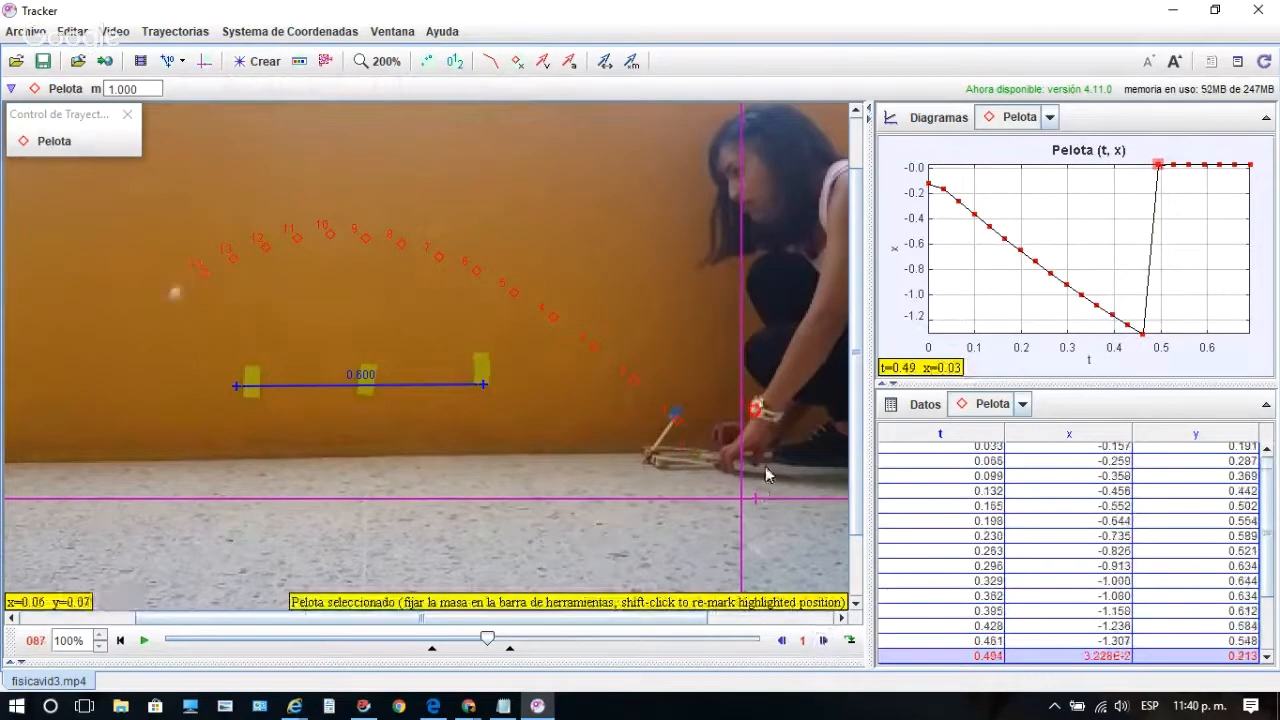
{"action": "mouse_move", "coordinate": [757, 410]}
{"action": "left_mouse_down"}
{"action": "mouse_move", "coordinate": [280, 357]}
{"action": "mouse_move", "coordinate": [177, 291]}
{"action": "mouse_move", "coordinate": [177, 303]}
{"action": "left_mouse_up"}
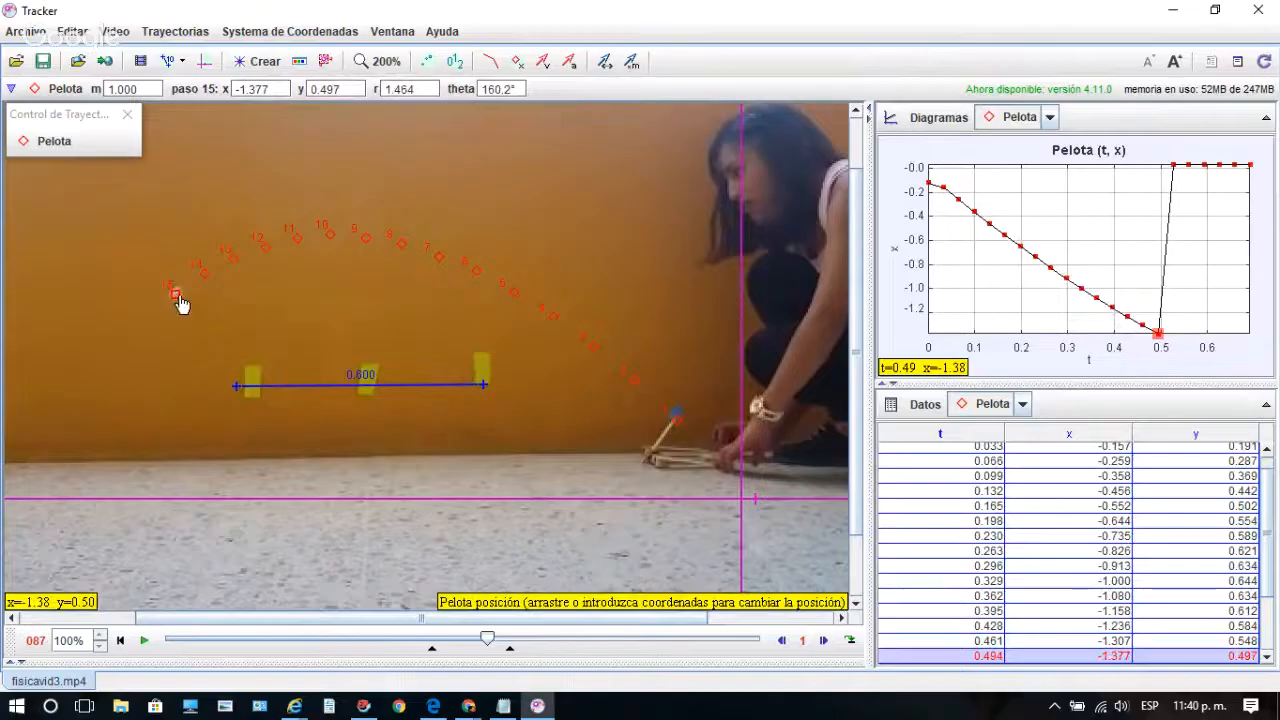
{"action": "left_click", "coordinate": [824, 641]}
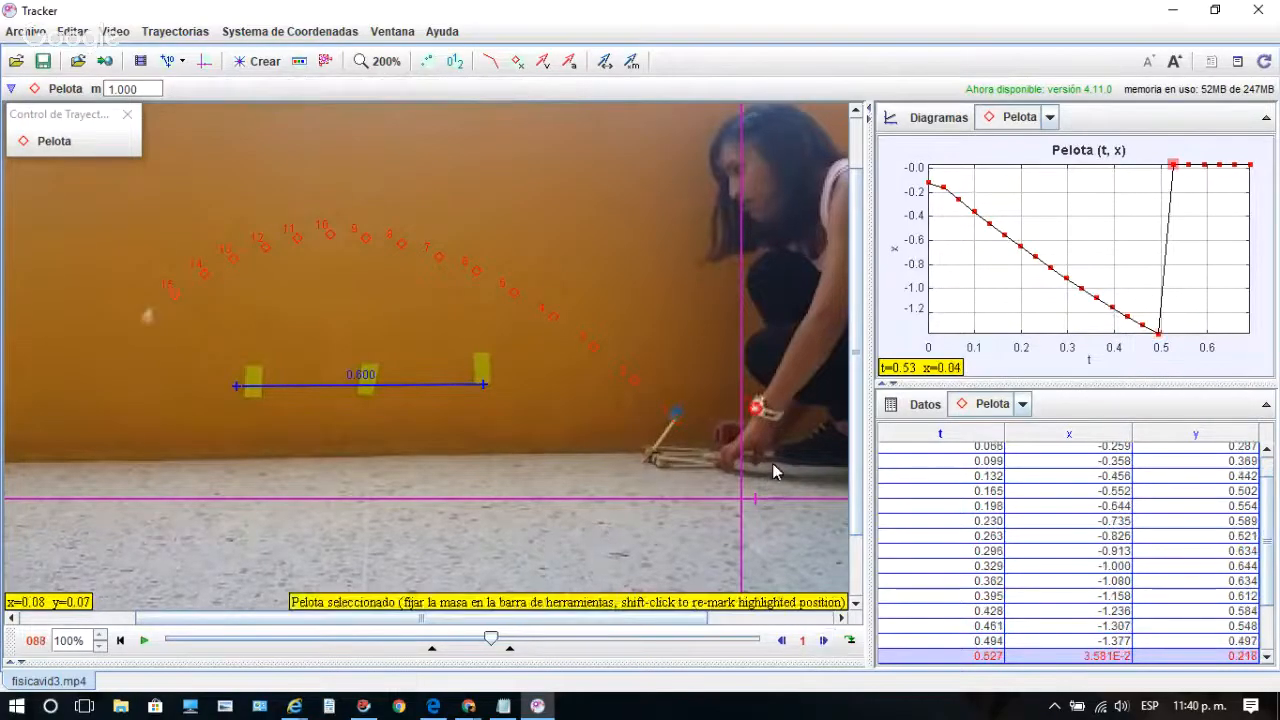
{"action": "mouse_move", "coordinate": [760, 410]}
{"action": "left_mouse_down"}
{"action": "mouse_move", "coordinate": [314, 400]}
{"action": "mouse_move", "coordinate": [147, 325]}
{"action": "left_mouse_up"}
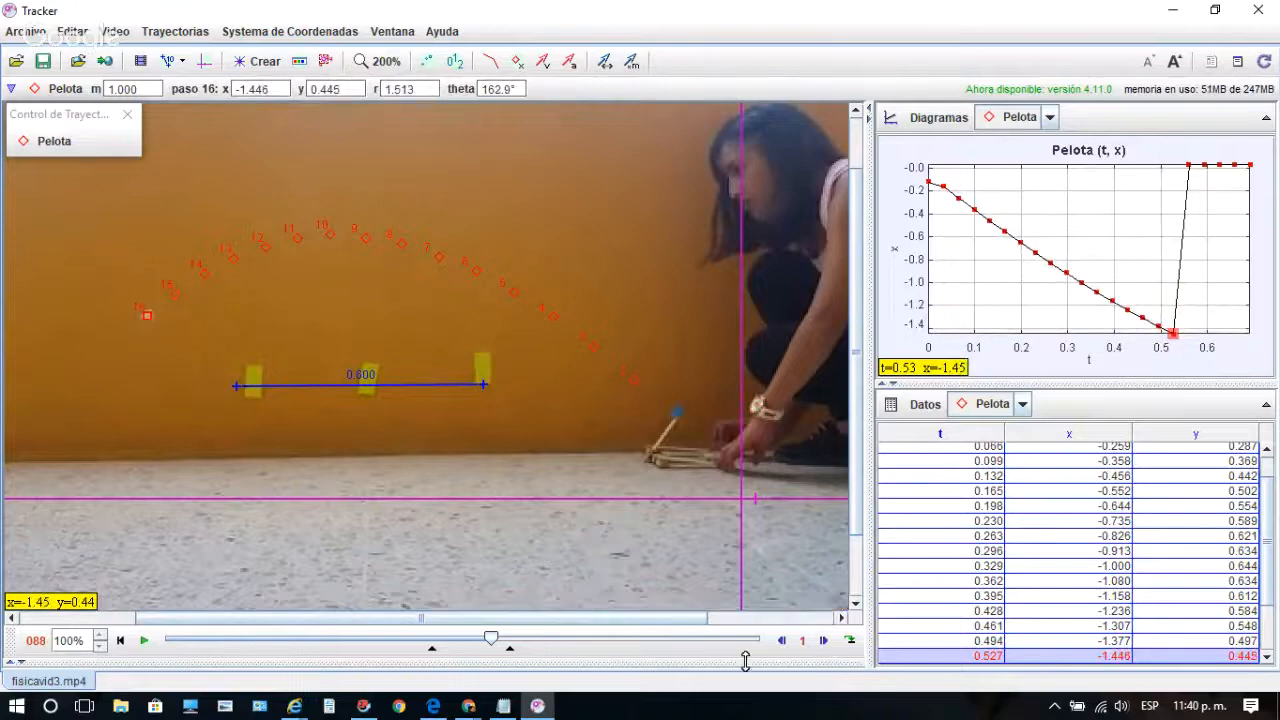
- Move Pelota's marks in frames 89, 90 and 91 from the wrist onto the ball, at about (-1.510, 0.381), (-1.574, 0.296) and (-1.631, 0.214)
{"action": "left_click", "coordinate": [824, 641]}
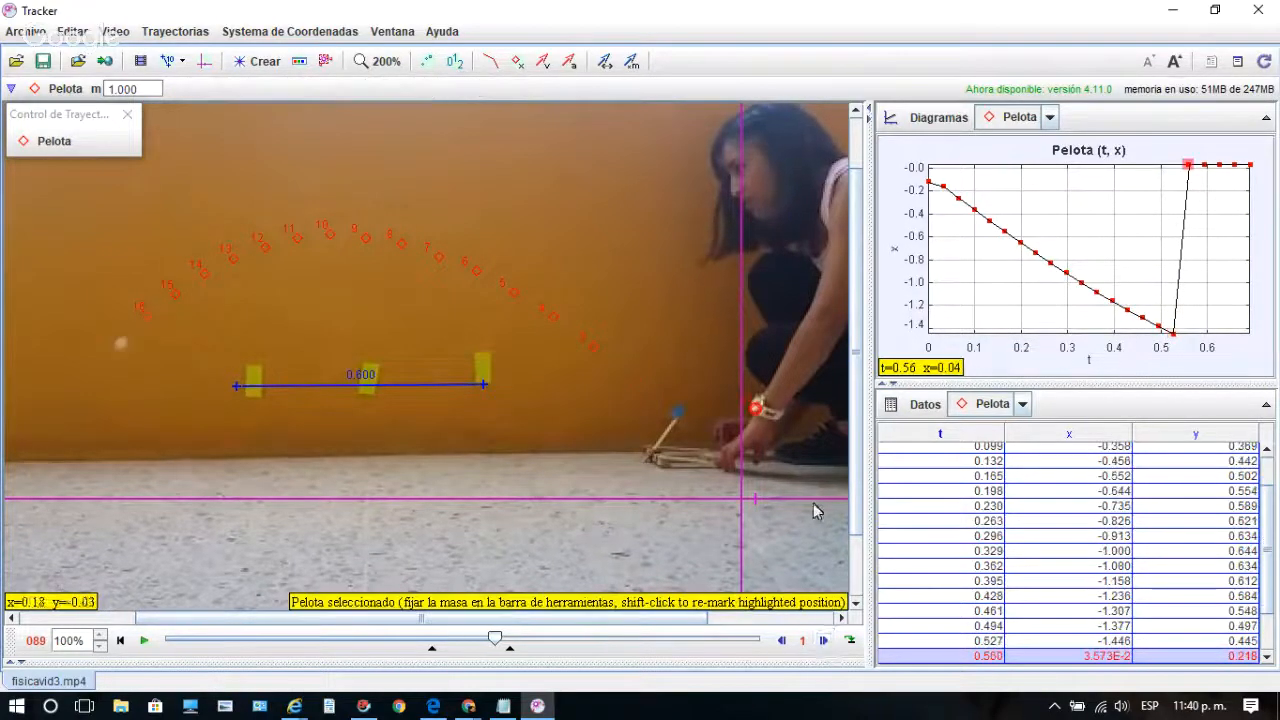
{"action": "mouse_move", "coordinate": [772, 420]}
{"action": "left_mouse_down"}
{"action": "mouse_move", "coordinate": [374, 423]}
{"action": "mouse_move", "coordinate": [177, 380]}
{"action": "mouse_move", "coordinate": [122, 350]}
{"action": "left_mouse_up"}
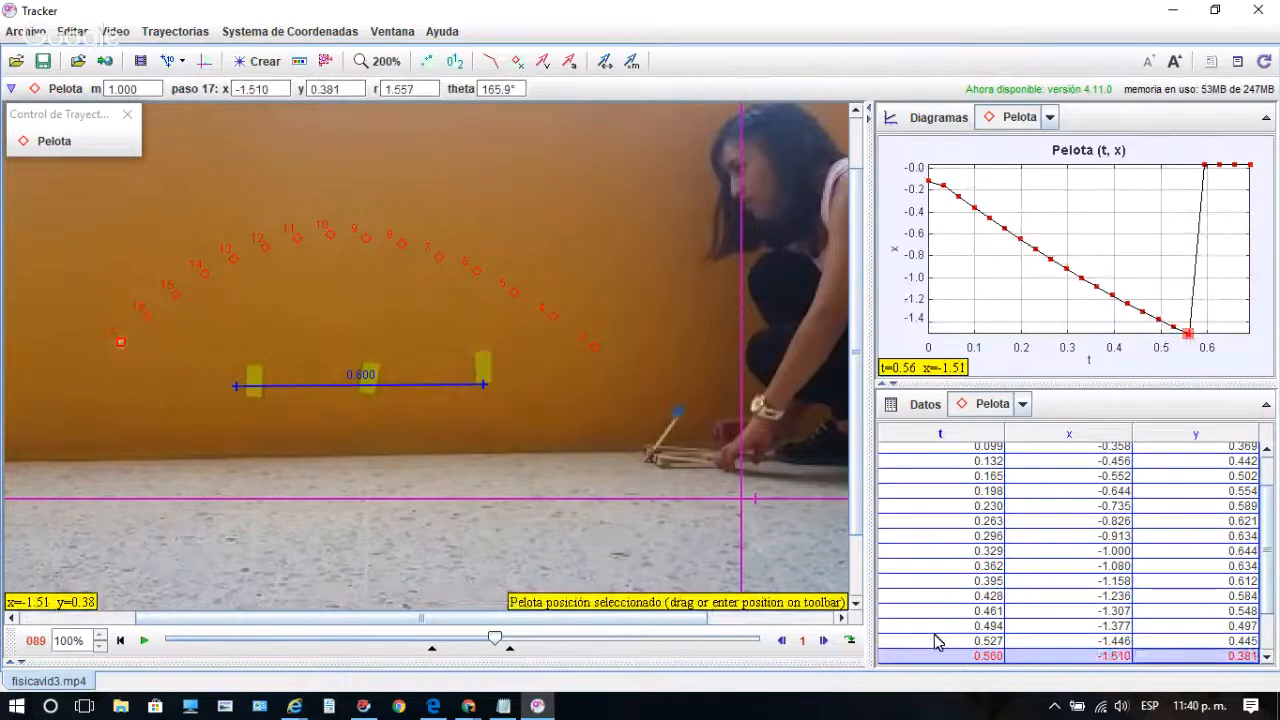
{"action": "left_click", "coordinate": [824, 641]}
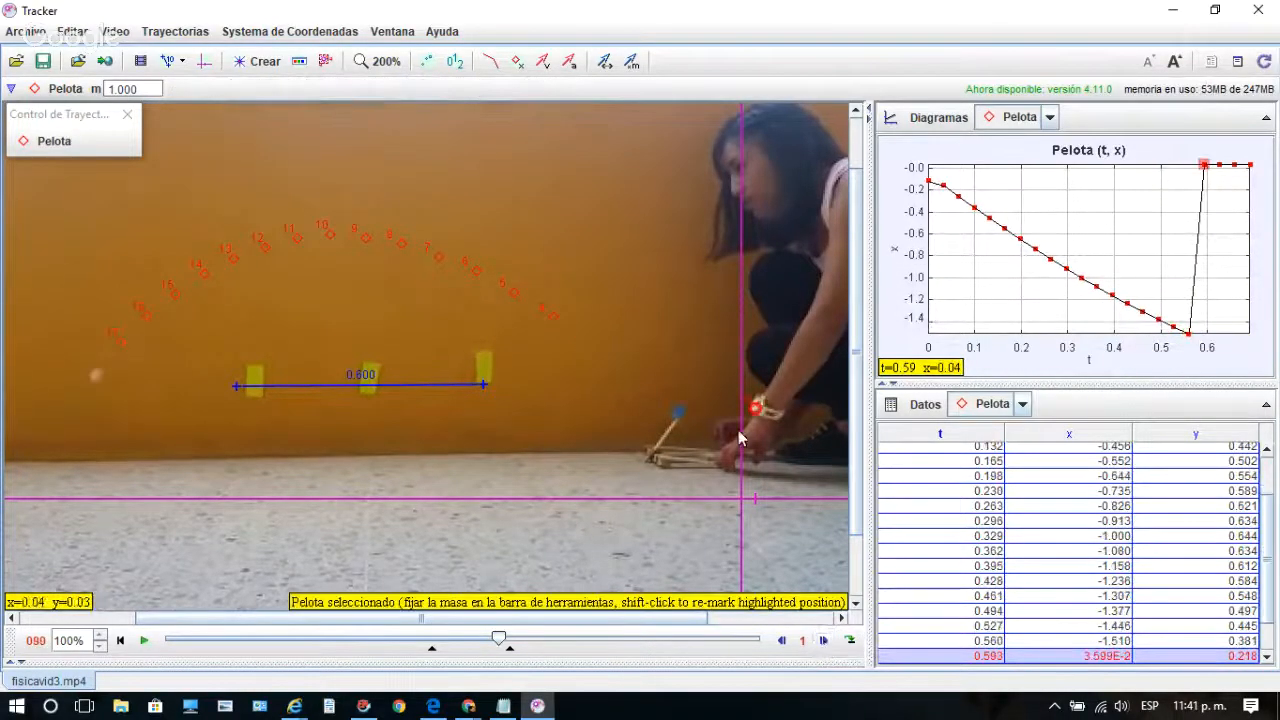
{"action": "left_click_drag", "start_coordinate": [155, 388], "coordinate": [97, 386]}
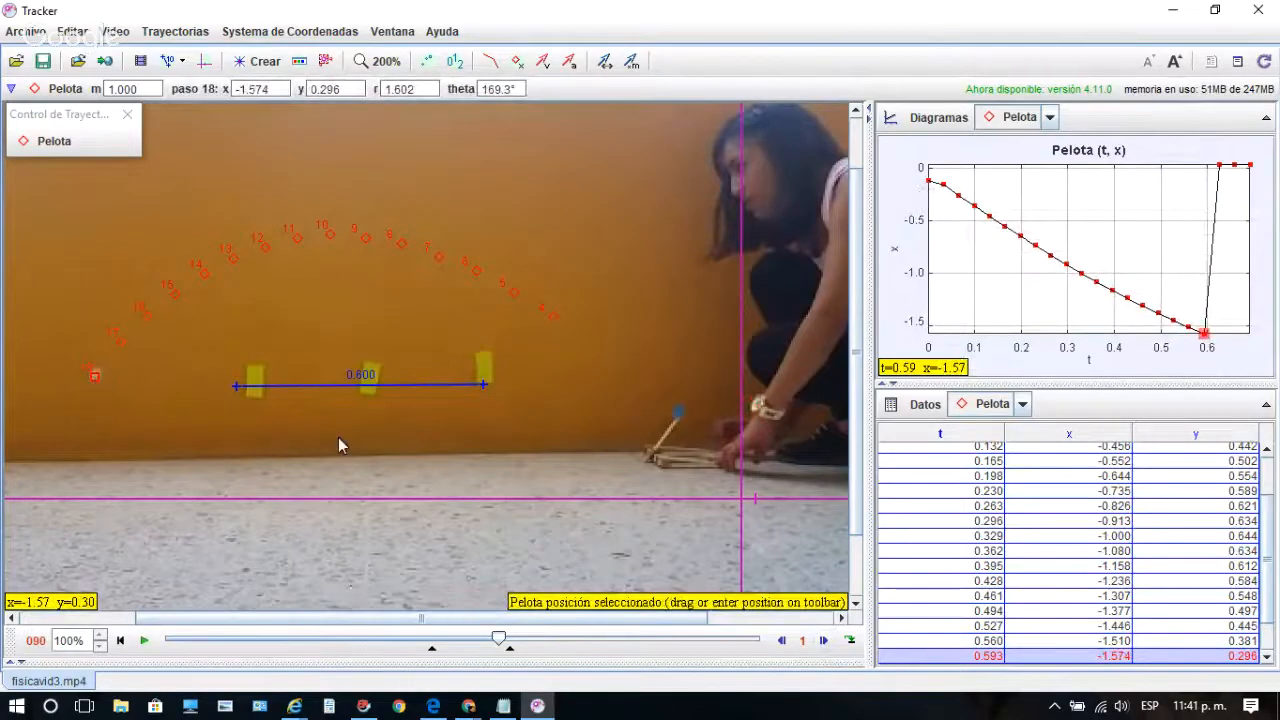
{"action": "key", "text": "Page_Down"}
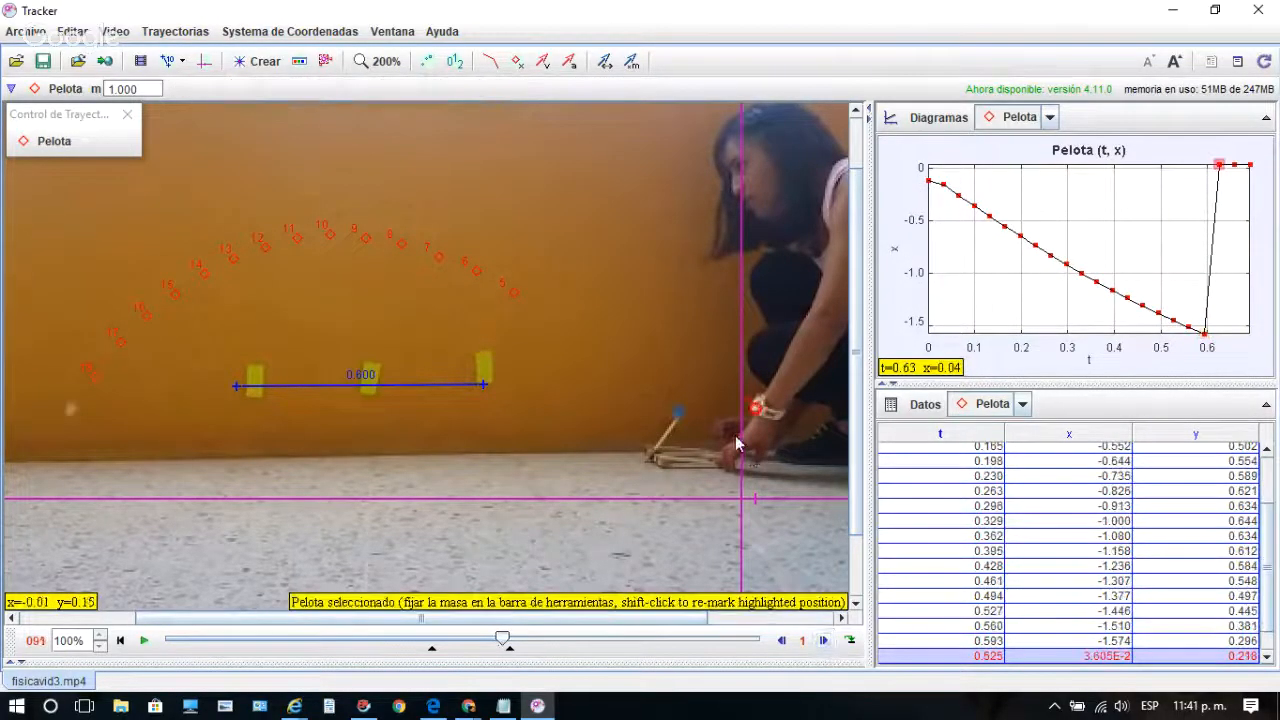
{"action": "left_click_drag", "start_coordinate": [757, 423], "coordinate": [71, 416]}
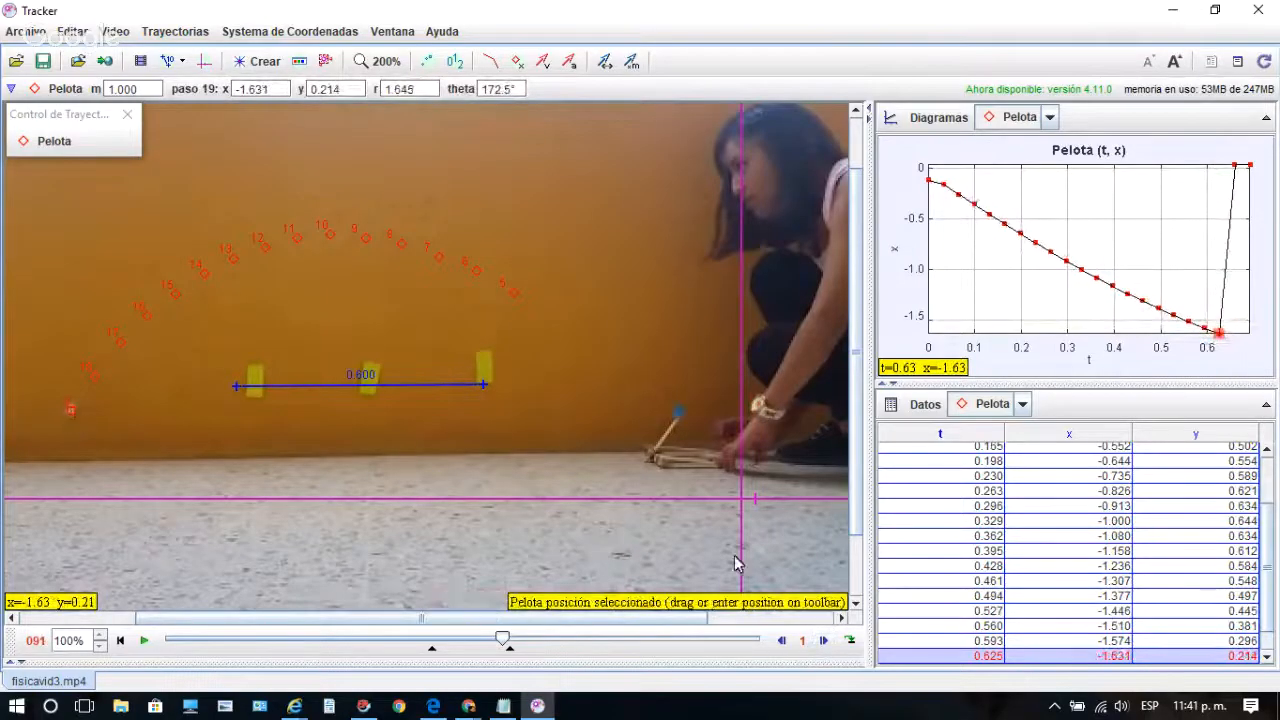
- Move Pelota's marks in frames 92 and 93 from the wrist onto the ball, at about (-1.691, 0.127) and (-1.752, 0.083)
{"action": "left_click", "coordinate": [823, 640]}
{"action": "left_click", "coordinate": [757, 405], "text": "shift"}
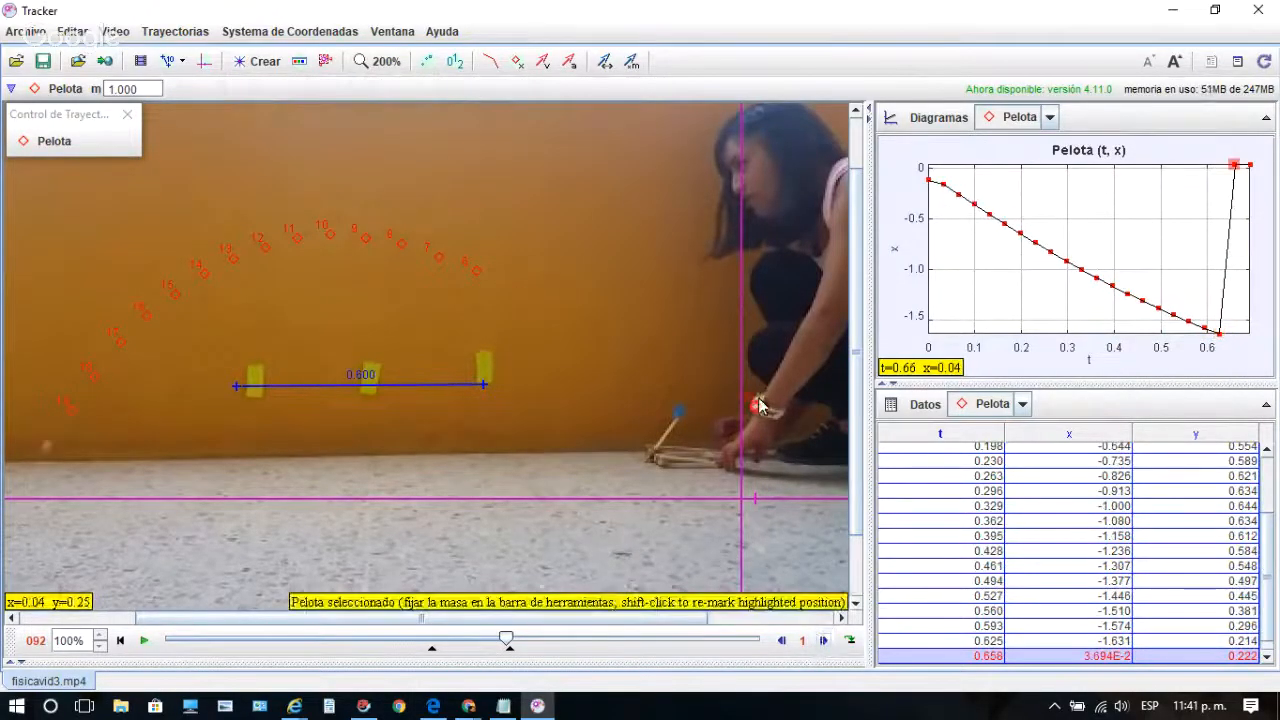
{"action": "left_click_drag", "start_coordinate": [760, 406], "coordinate": [48, 447]}
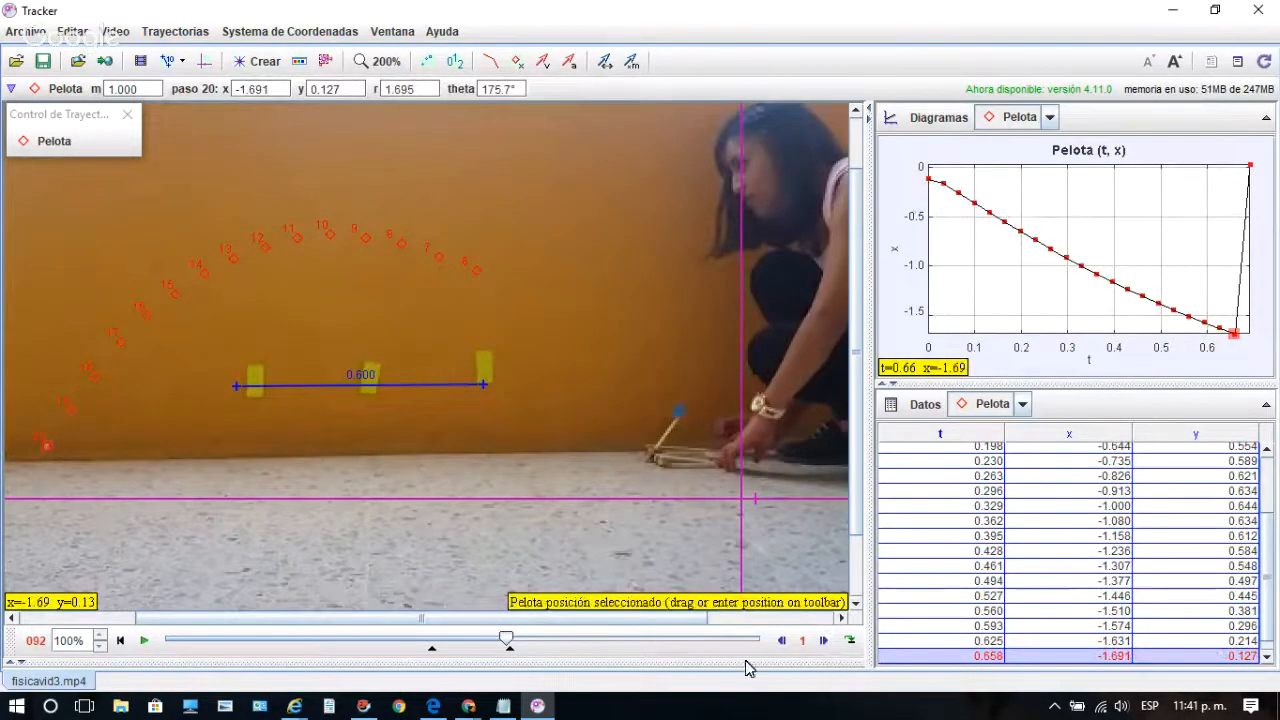
{"action": "left_click", "coordinate": [823, 646]}
{"action": "left_click", "coordinate": [755, 405], "text": "shift"}
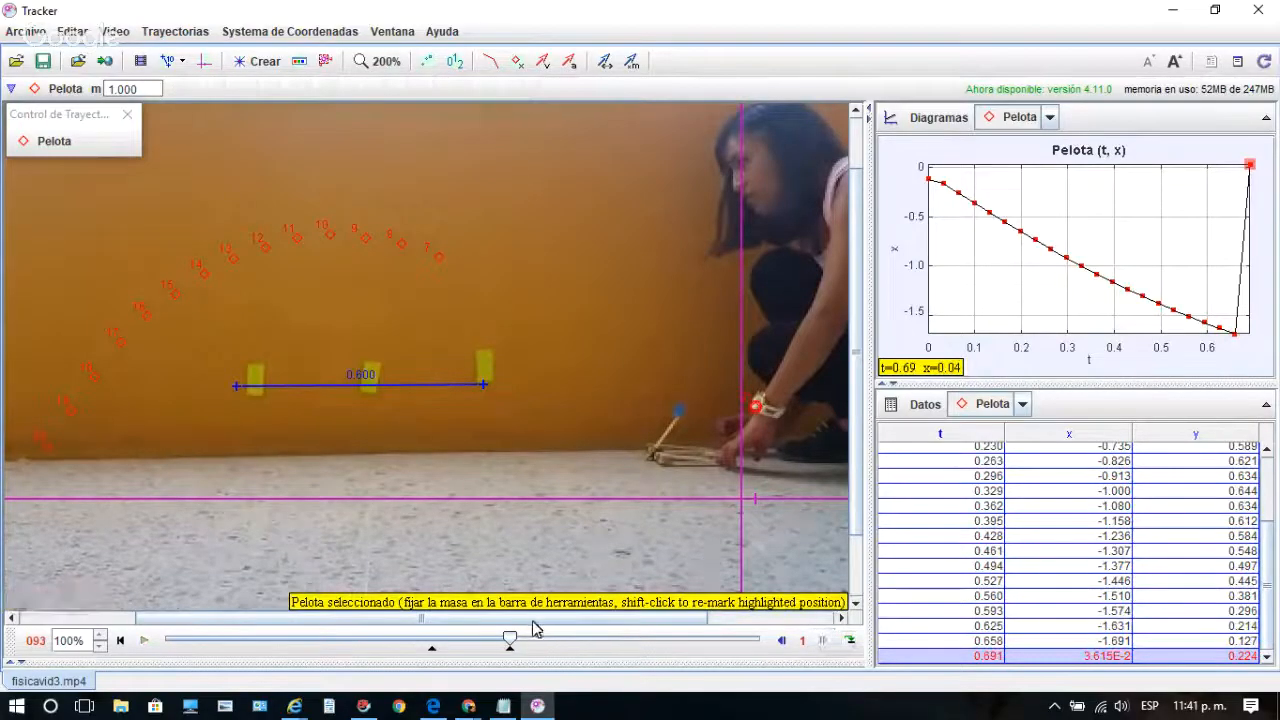
{"action": "left_click", "coordinate": [56, 454], "text": "shift"}
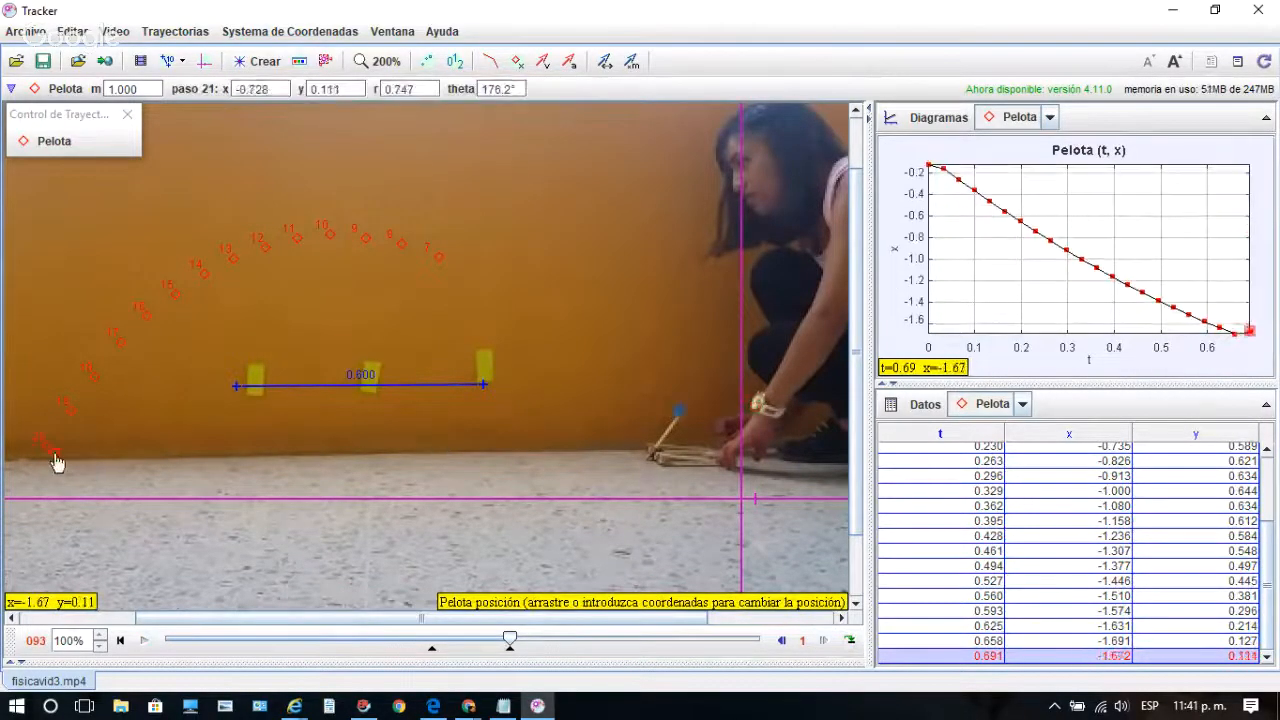
{"action": "left_click_drag", "start_coordinate": [57, 462], "coordinate": [22, 464]}
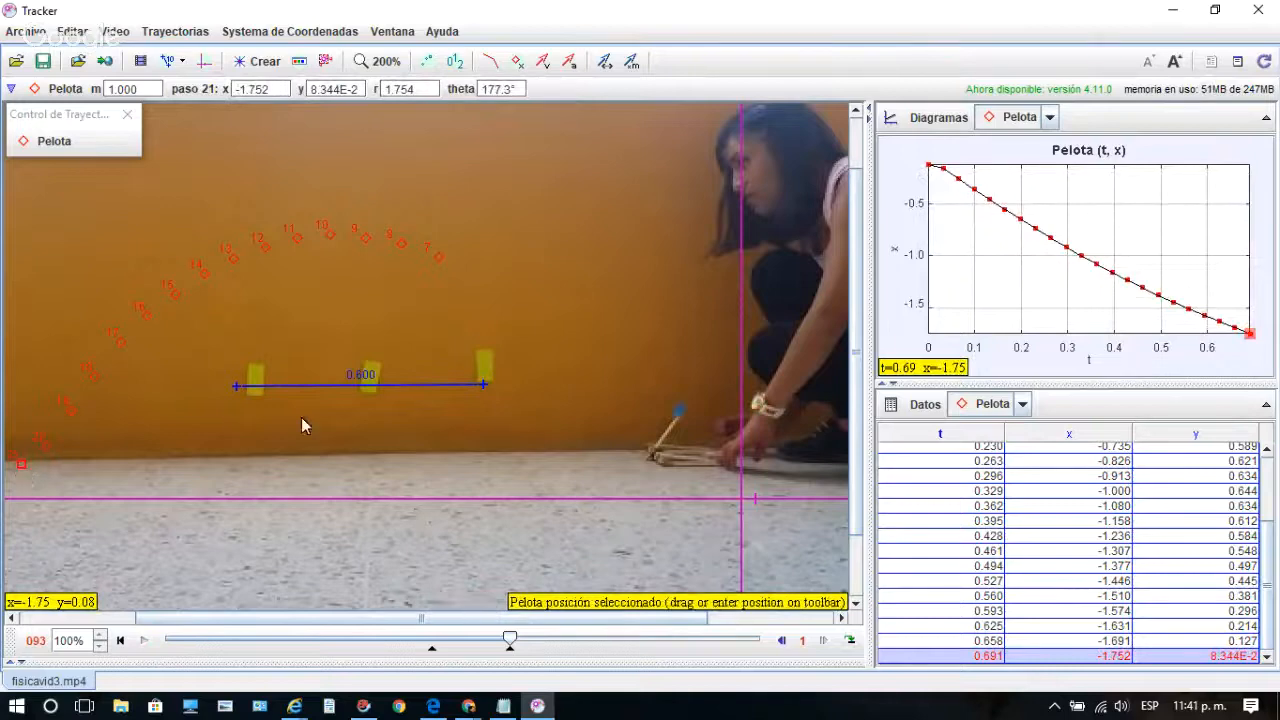
- Replay the clip from frame 72 to check Pelota's marks, and fit the whole video image in the view
{"action": "left_click", "coordinate": [120, 641]}
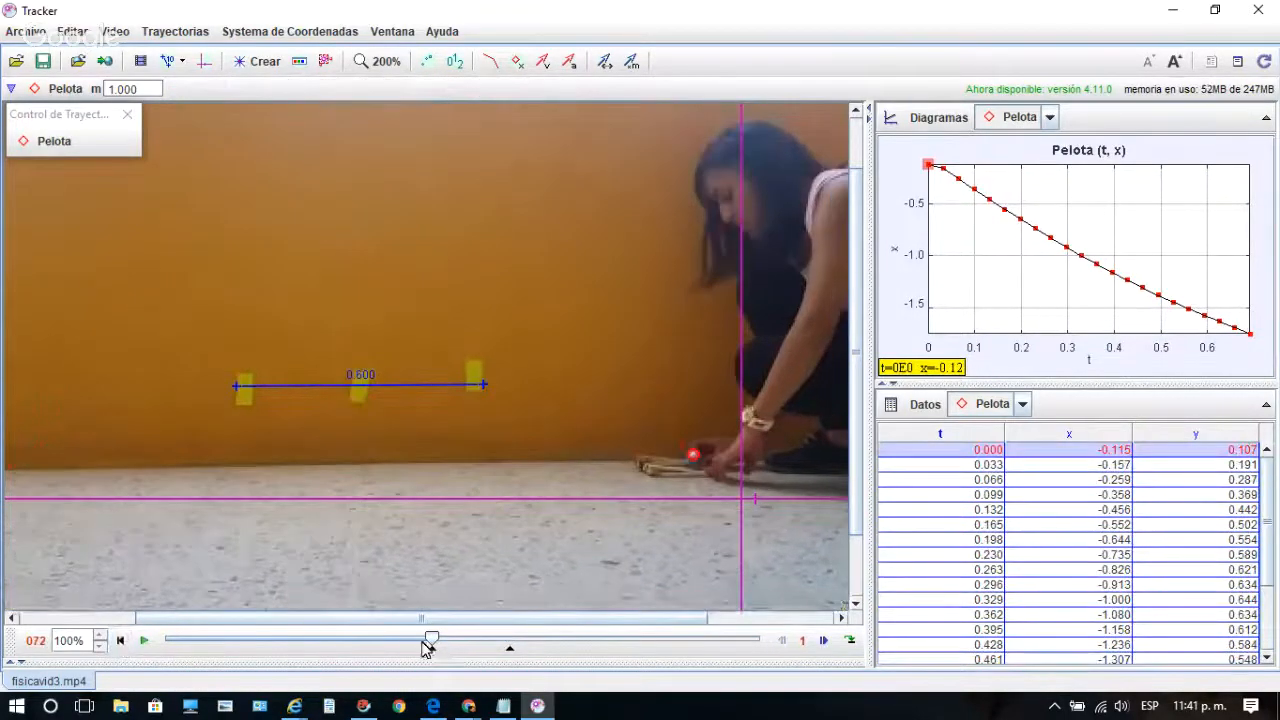
{"action": "left_click", "coordinate": [144, 641]}
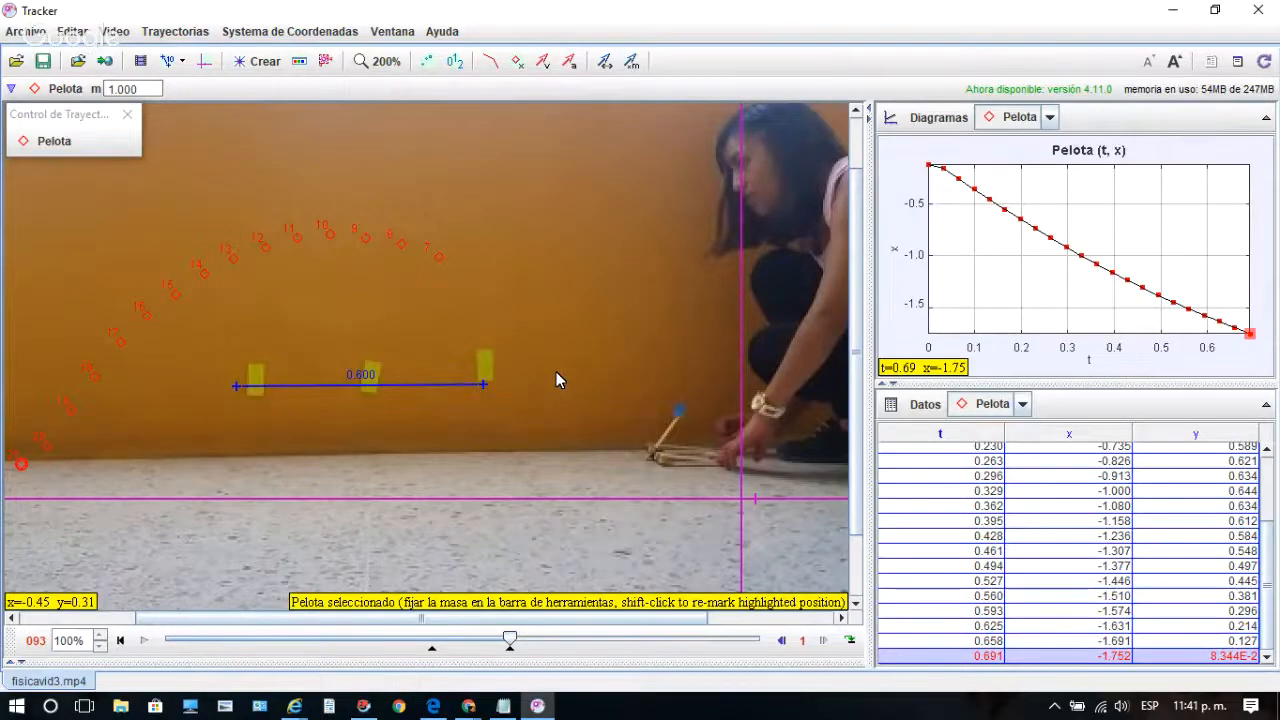
{"action": "left_click", "coordinate": [392, 63]}
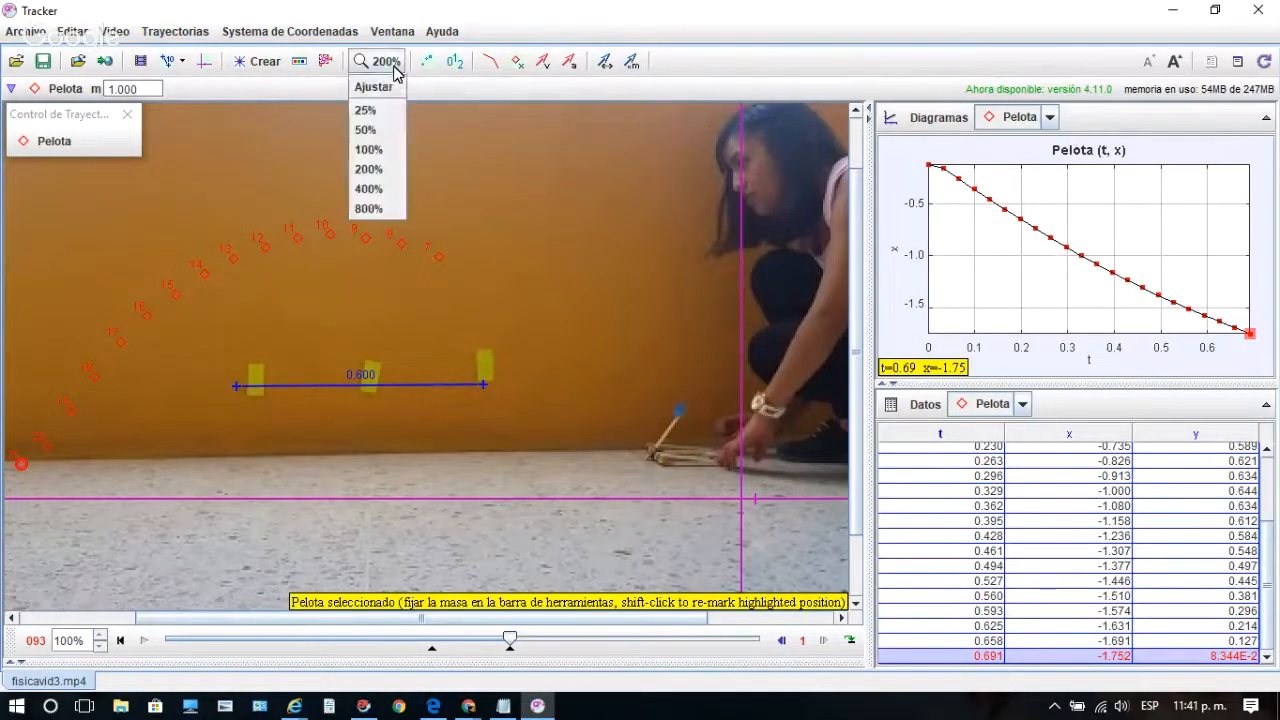
{"action": "left_click", "coordinate": [396, 88]}
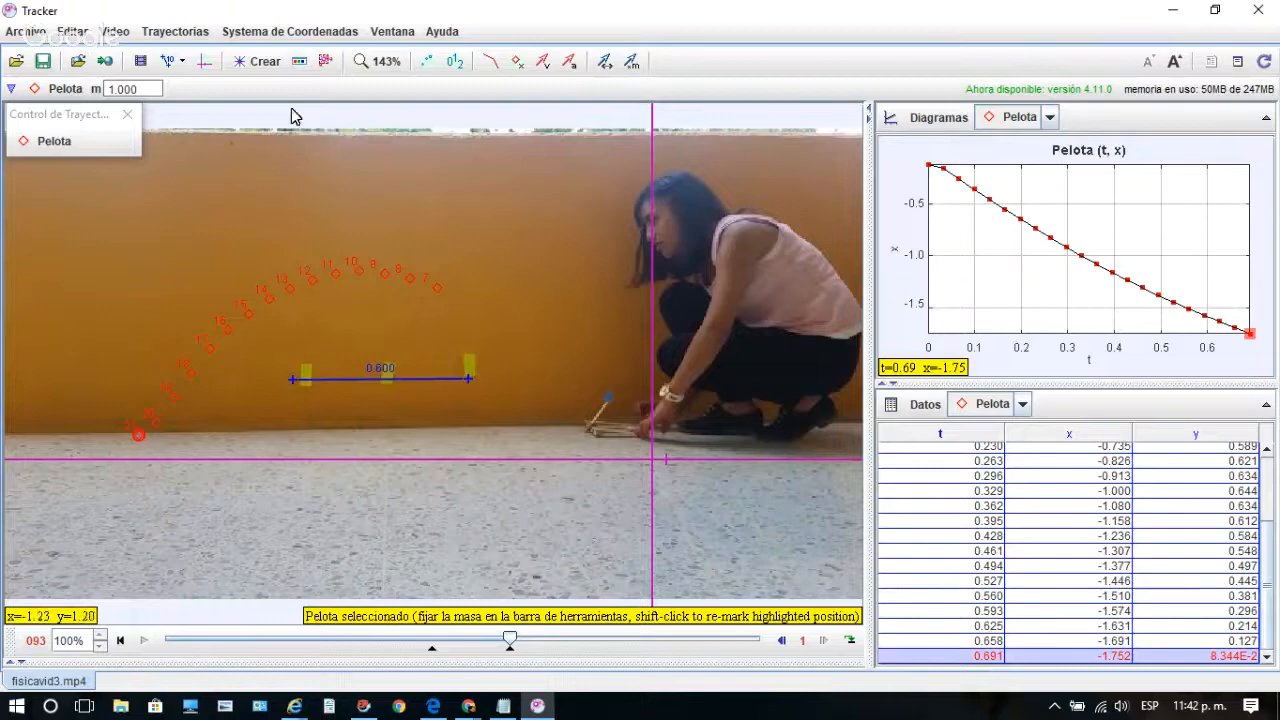
- Add a protractor to the video and place it between the ball's path and the crouching person
{"action": "left_click", "coordinate": [248, 64]}
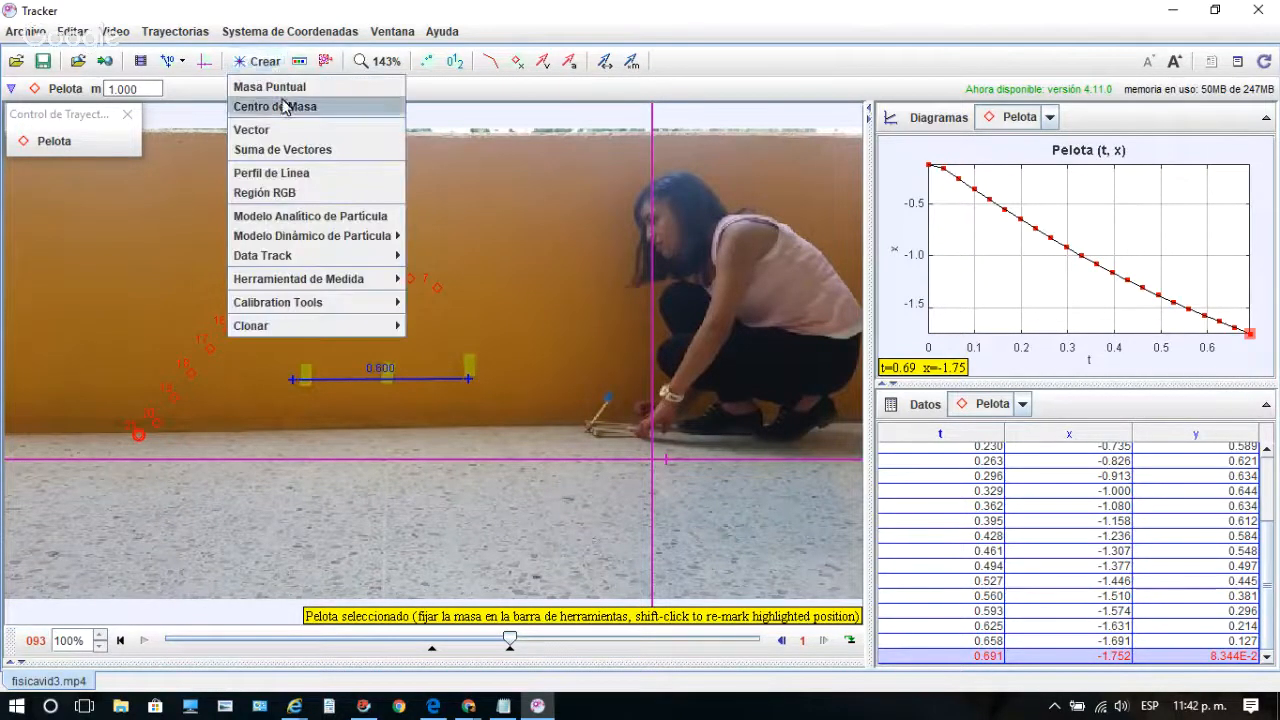
{"action": "mouse_move", "coordinate": [337, 278]}
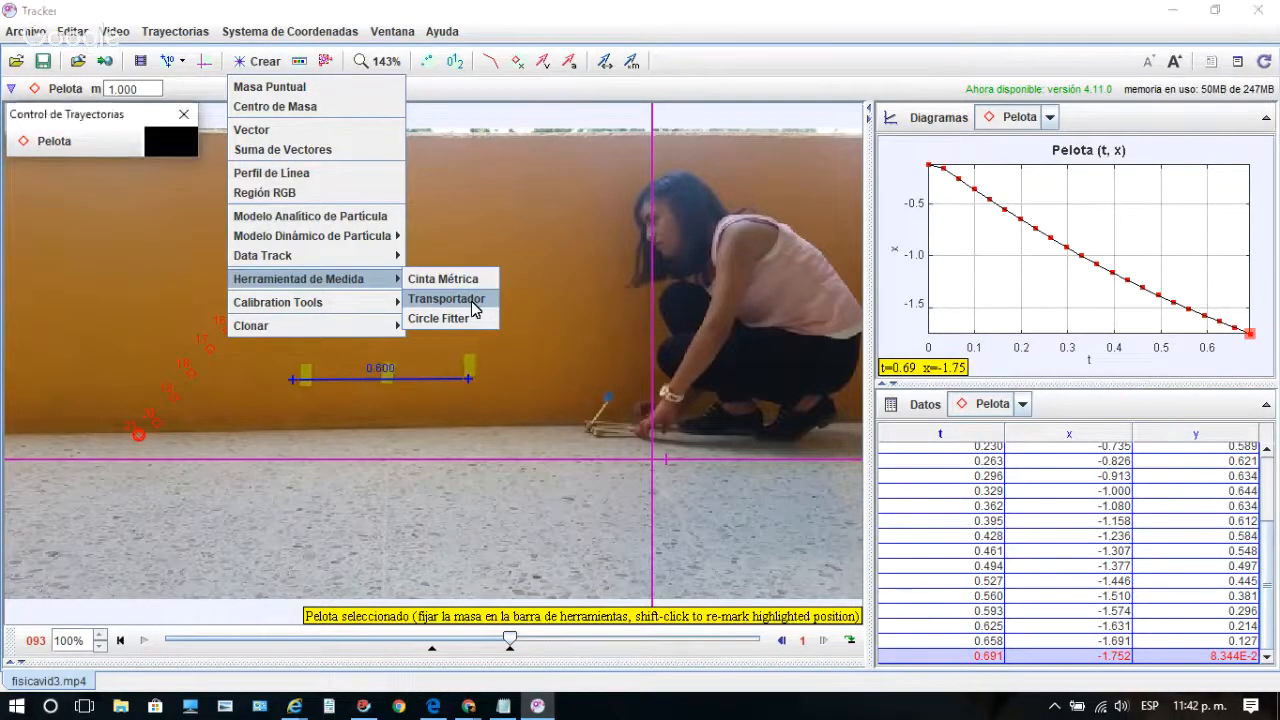
{"action": "left_click", "coordinate": [474, 305]}
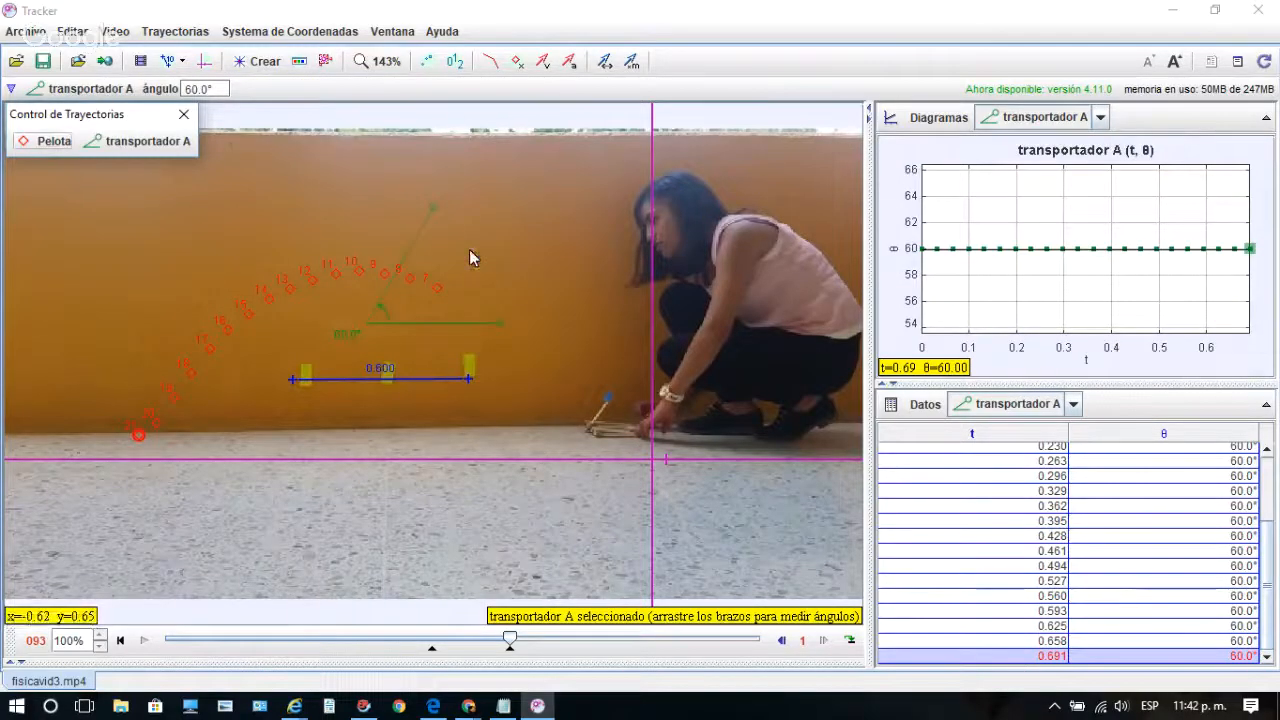
{"action": "left_click_drag", "start_coordinate": [452, 331], "coordinate": [555, 319]}
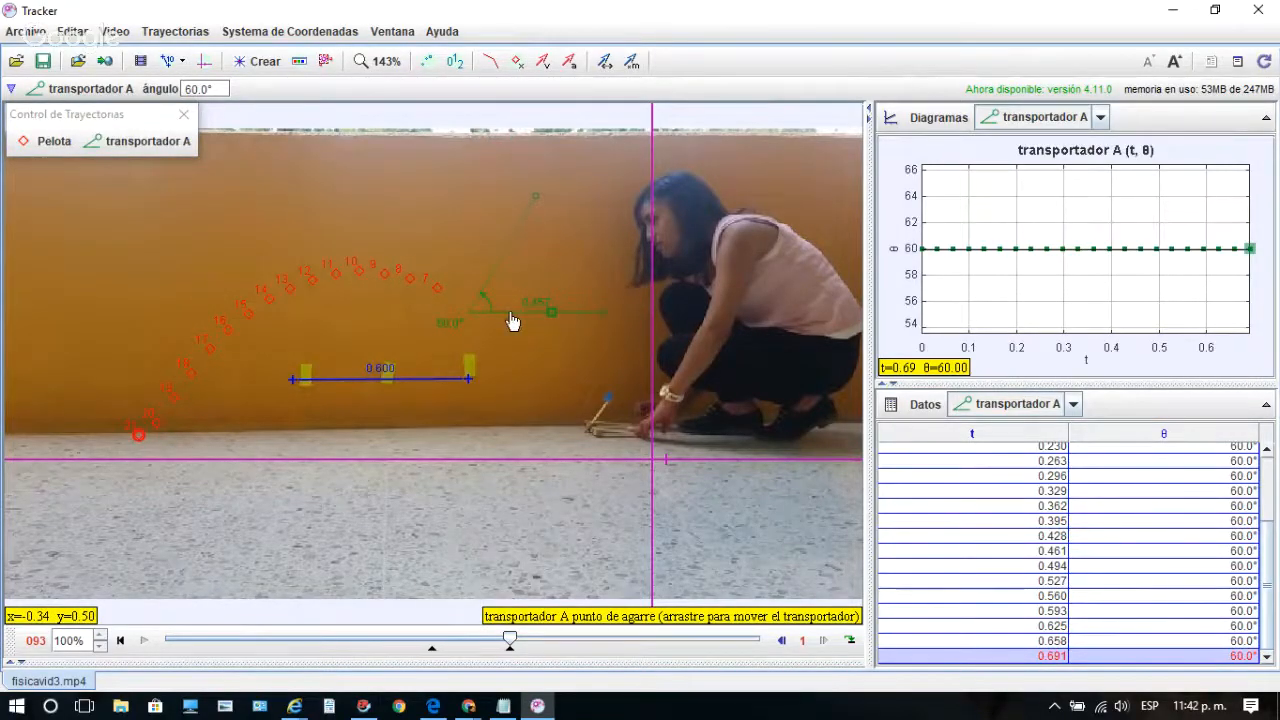
{"action": "left_click", "coordinate": [512, 320]}
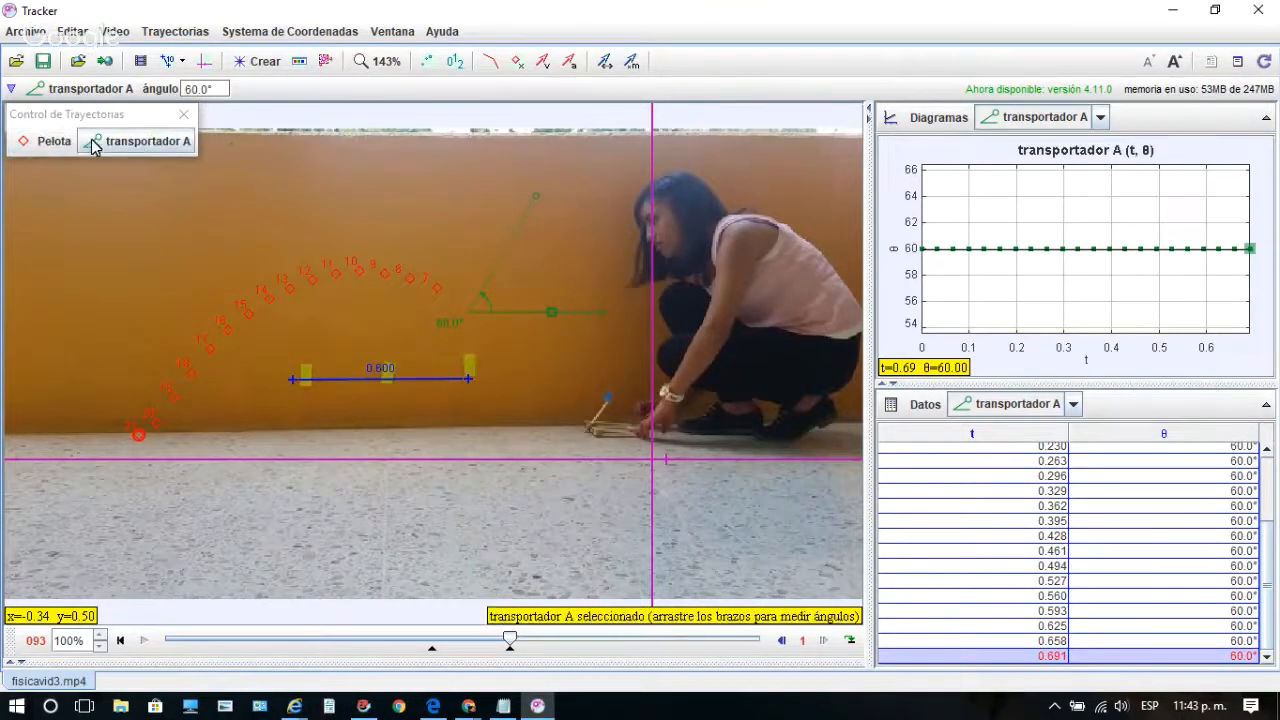
- Change the protractor's color to yellow
{"action": "left_click", "coordinate": [55, 141]}
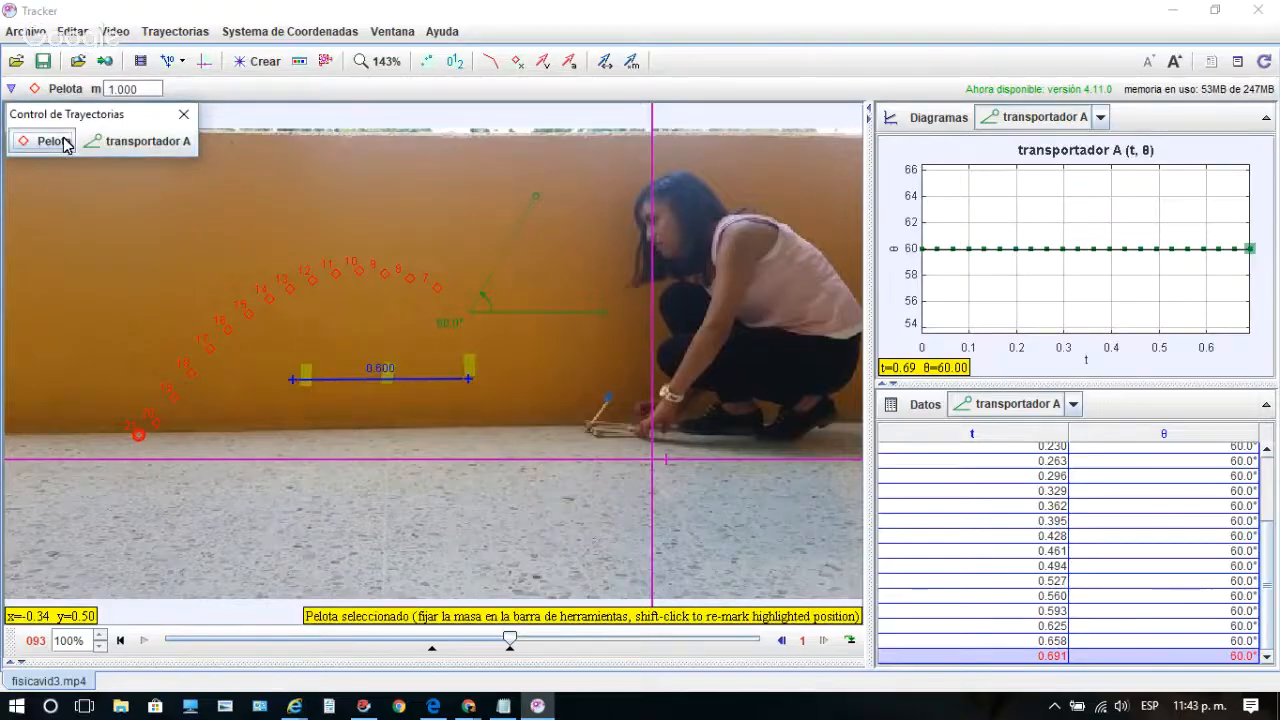
{"action": "left_click", "coordinate": [125, 144]}
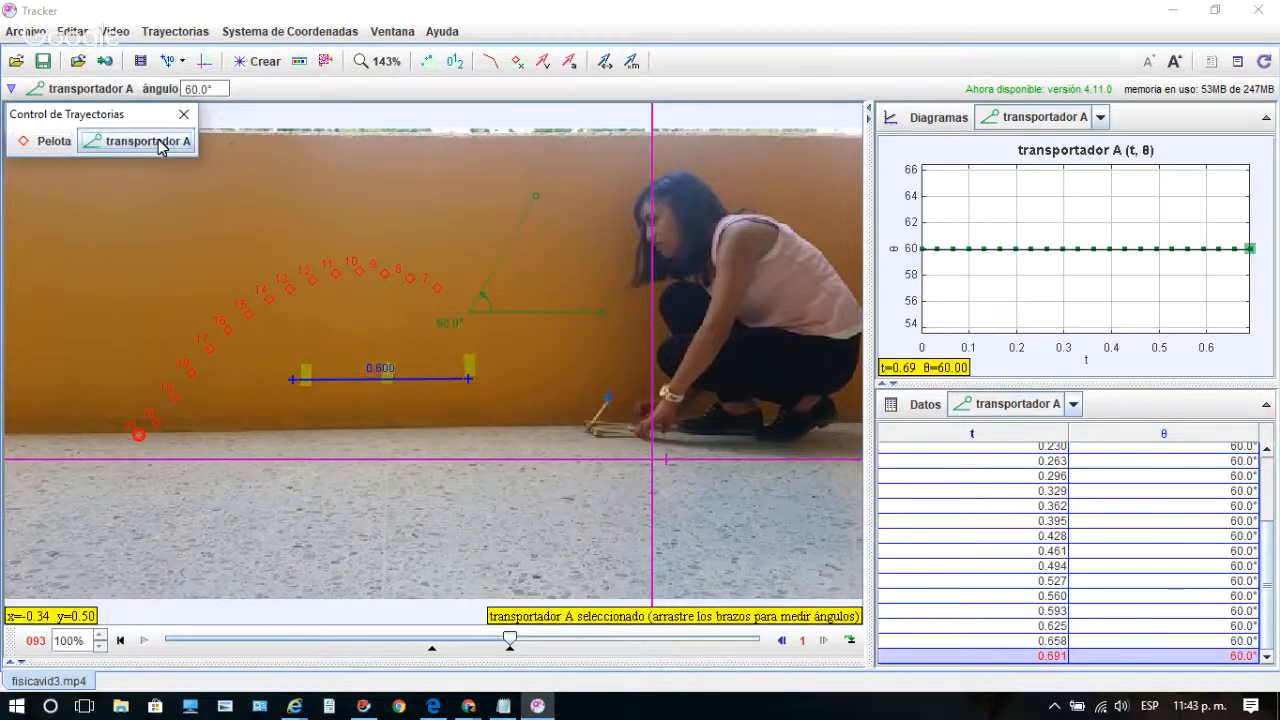
{"action": "left_click", "coordinate": [148, 148]}
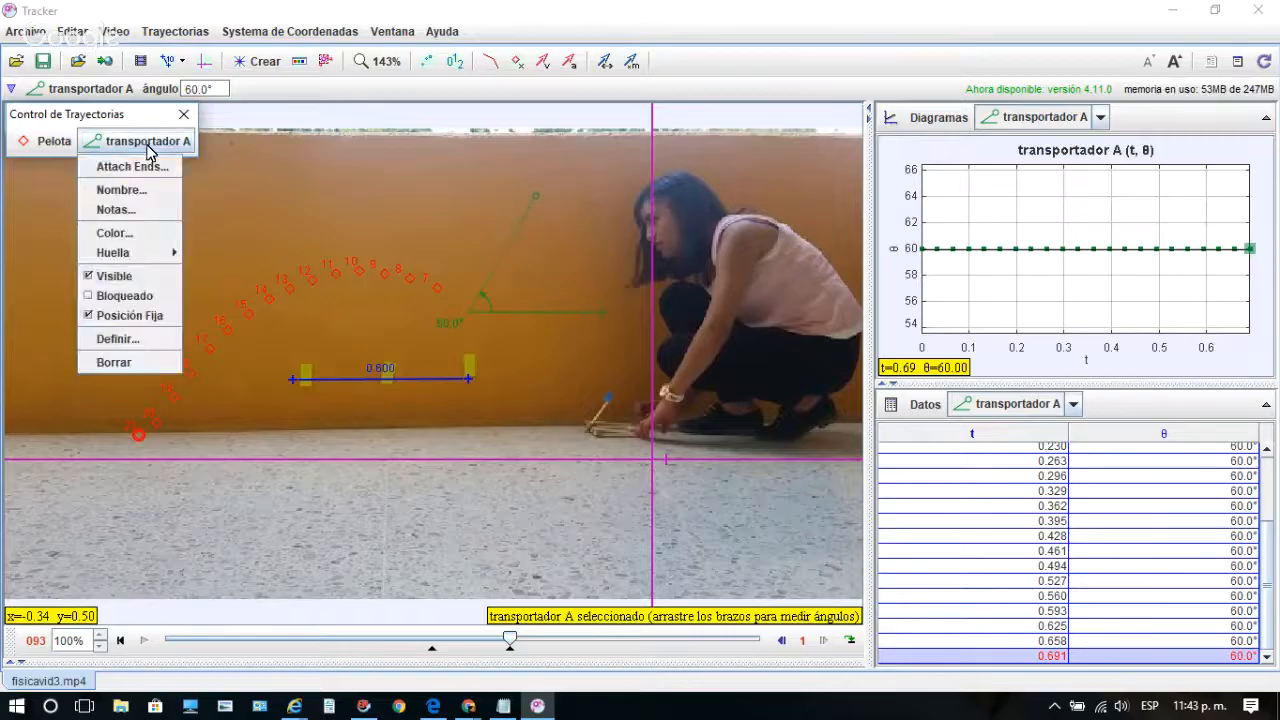
{"action": "left_click", "coordinate": [148, 144]}
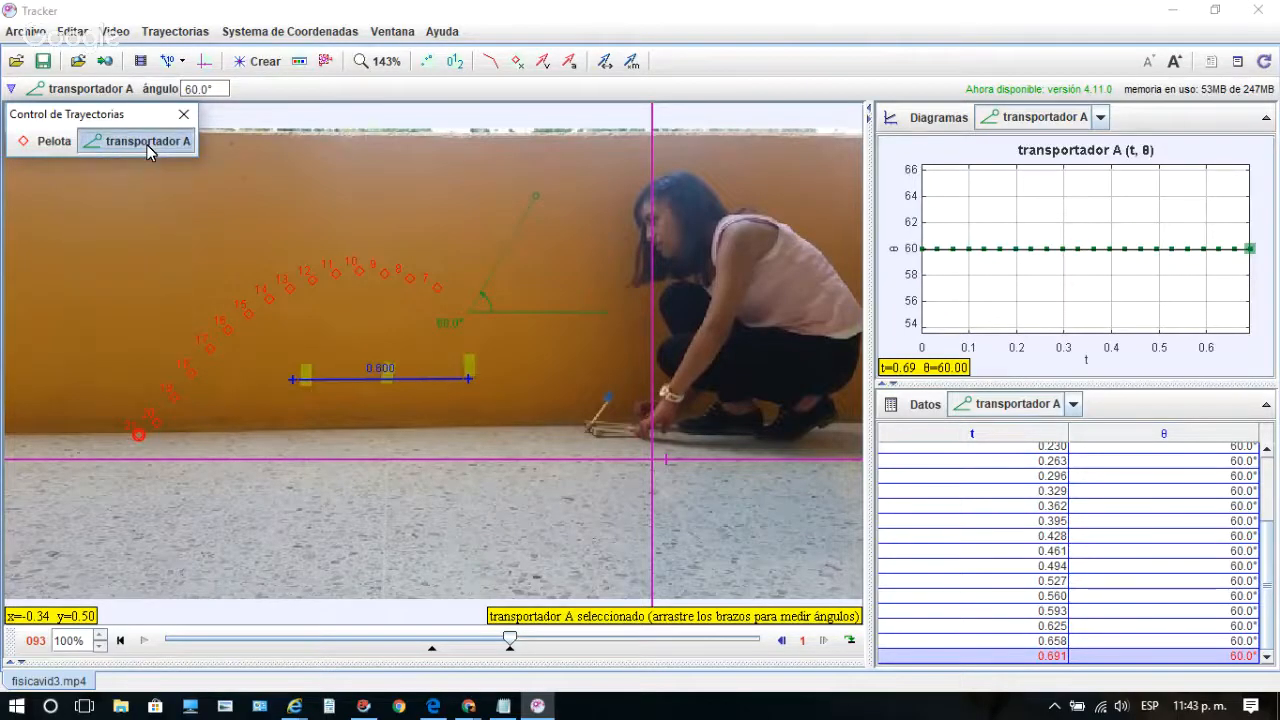
{"action": "left_click", "coordinate": [148, 144]}
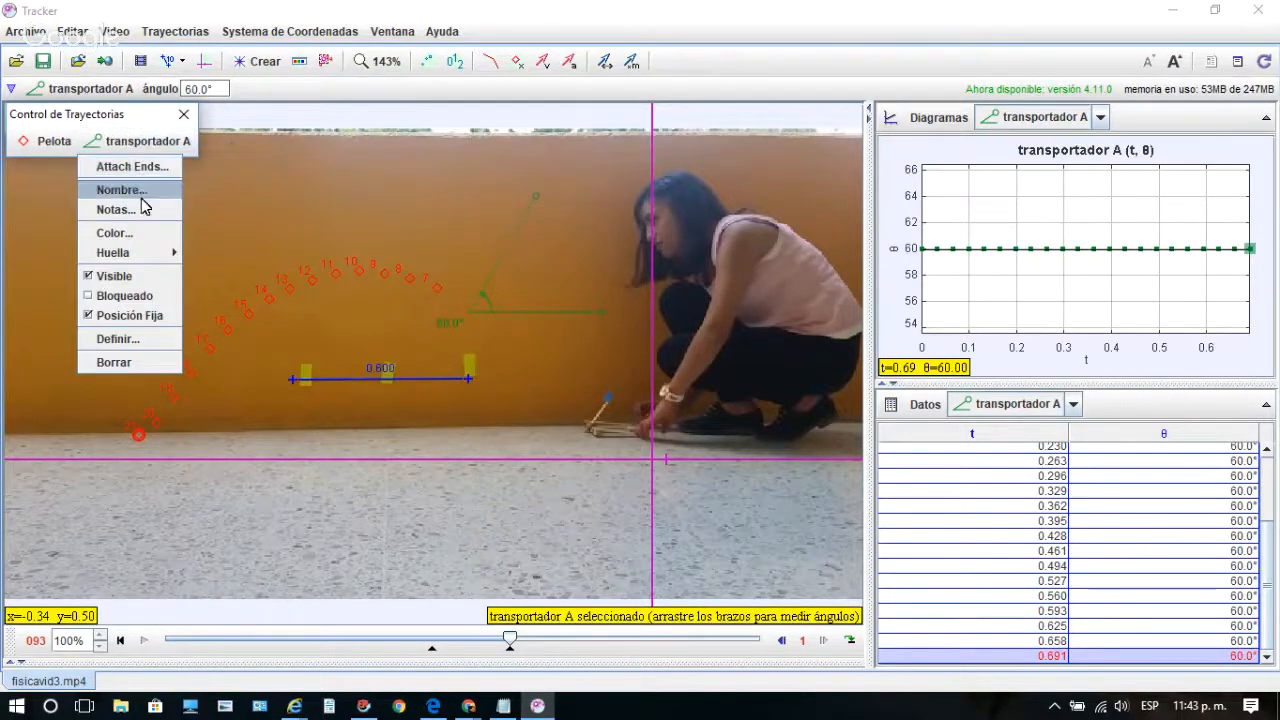
{"action": "left_click", "coordinate": [139, 228]}
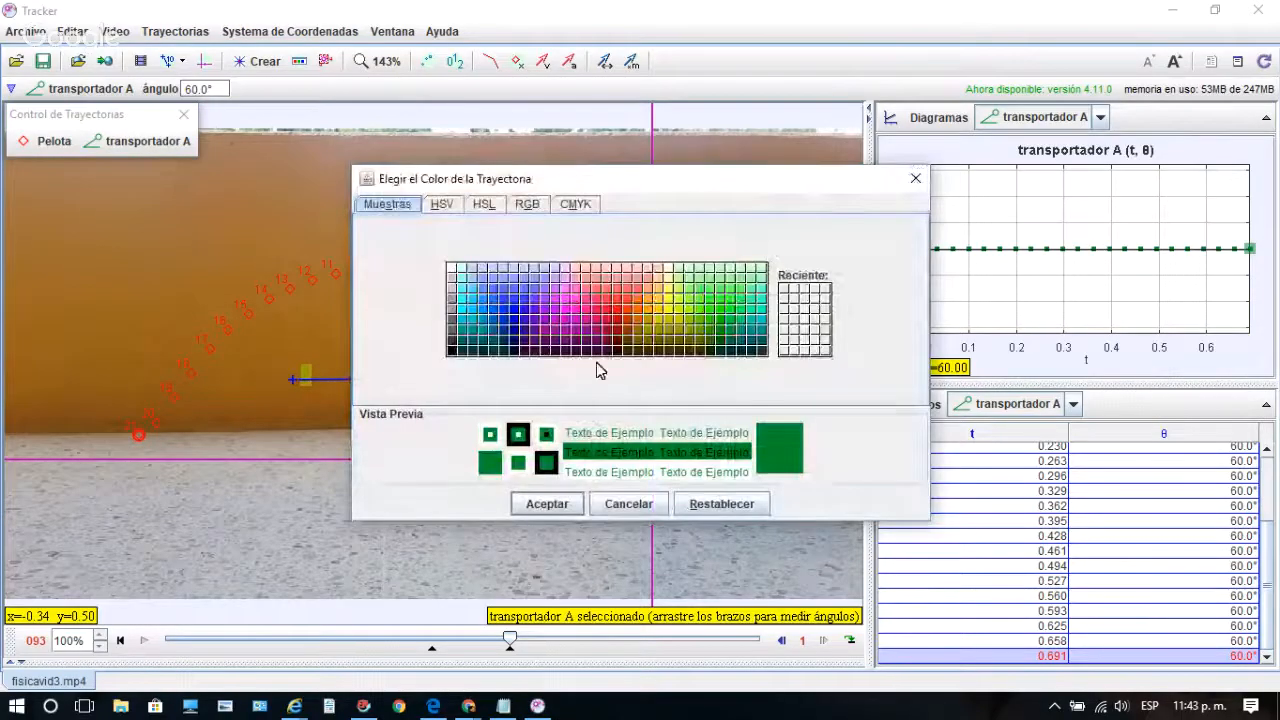
{"action": "left_click", "coordinate": [662, 320]}
{"action": "left_click", "coordinate": [561, 505]}
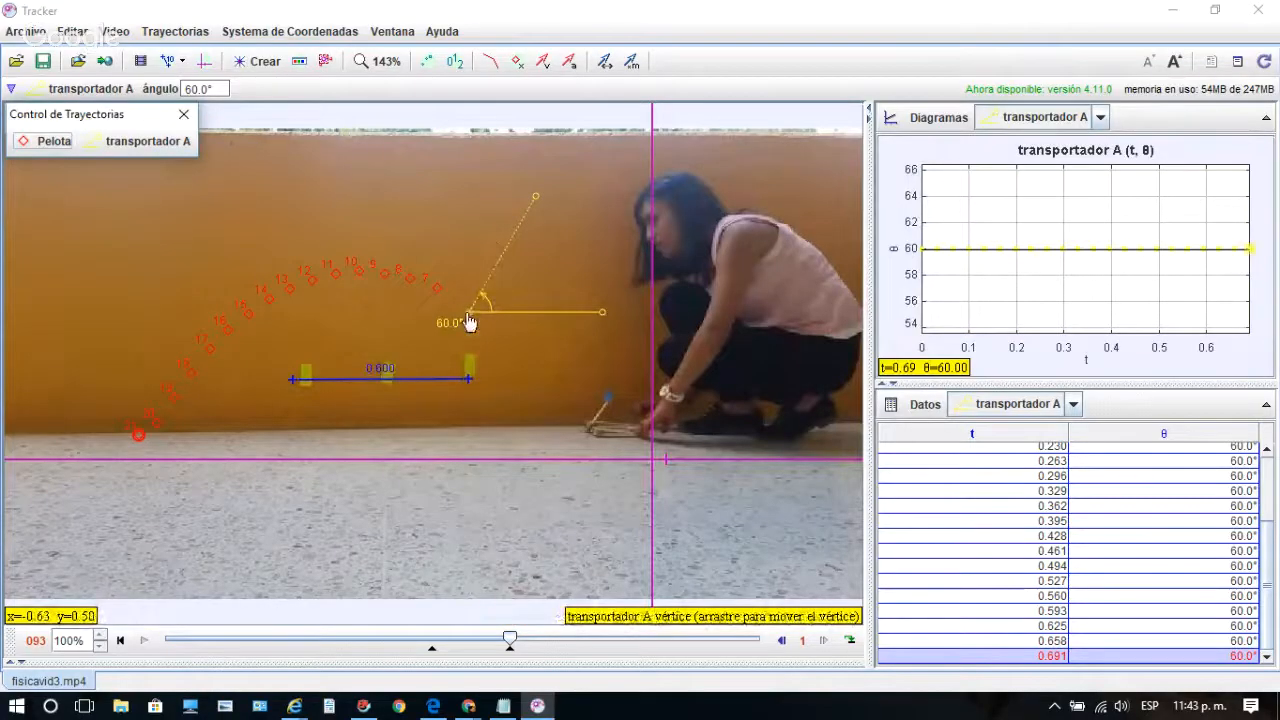
- Shift the protractor's vertex toward the launcher and swing its base and arm toward the ball's path, opening them to about 70.7°
{"action": "left_click_drag", "start_coordinate": [470, 322], "coordinate": [503, 335]}
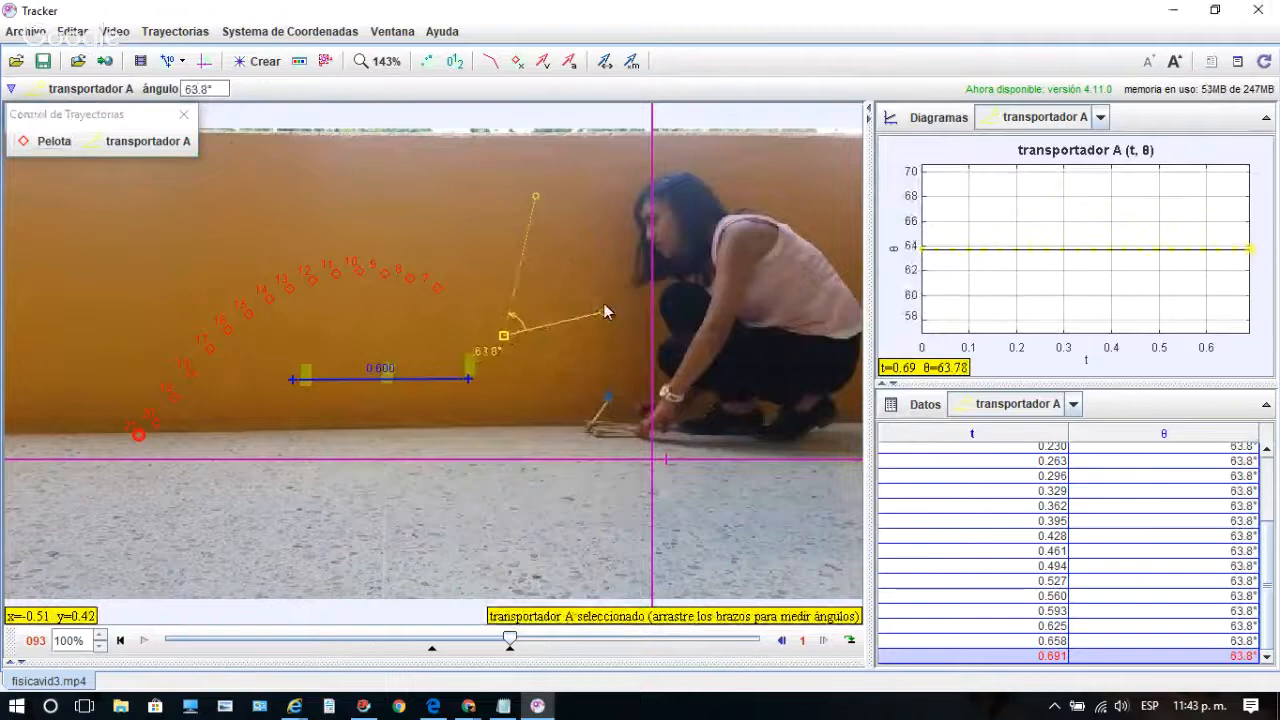
{"action": "left_click_drag", "start_coordinate": [550, 325], "coordinate": [434, 340]}
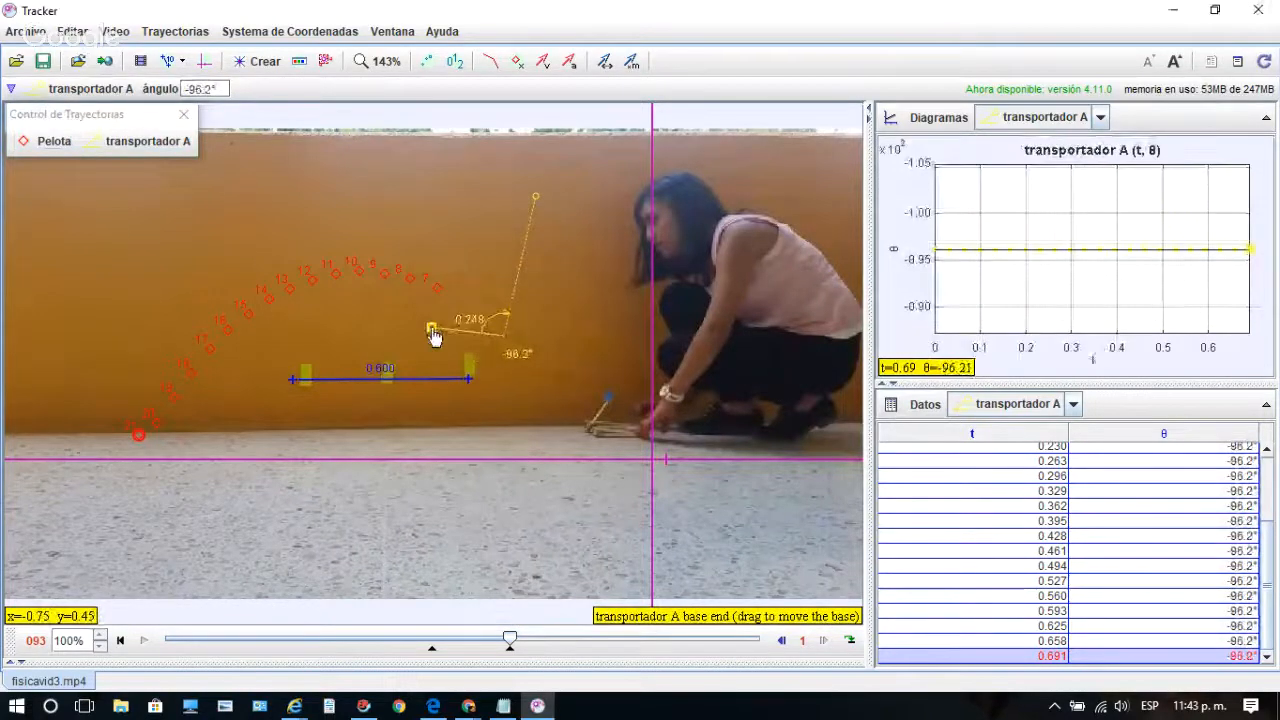
{"action": "left_click_drag", "start_coordinate": [540, 202], "coordinate": [414, 344]}
{"action": "left_click", "coordinate": [432, 328]}
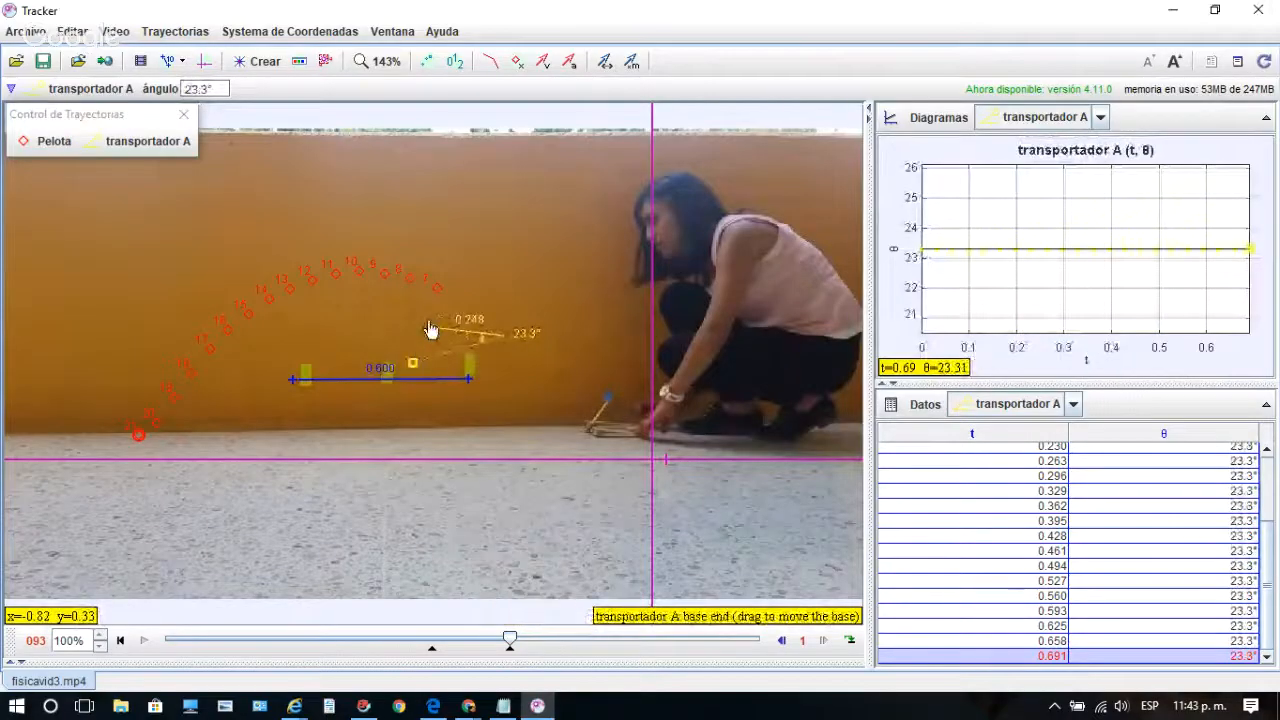
{"action": "left_click_drag", "start_coordinate": [492, 290], "coordinate": [497, 284]}
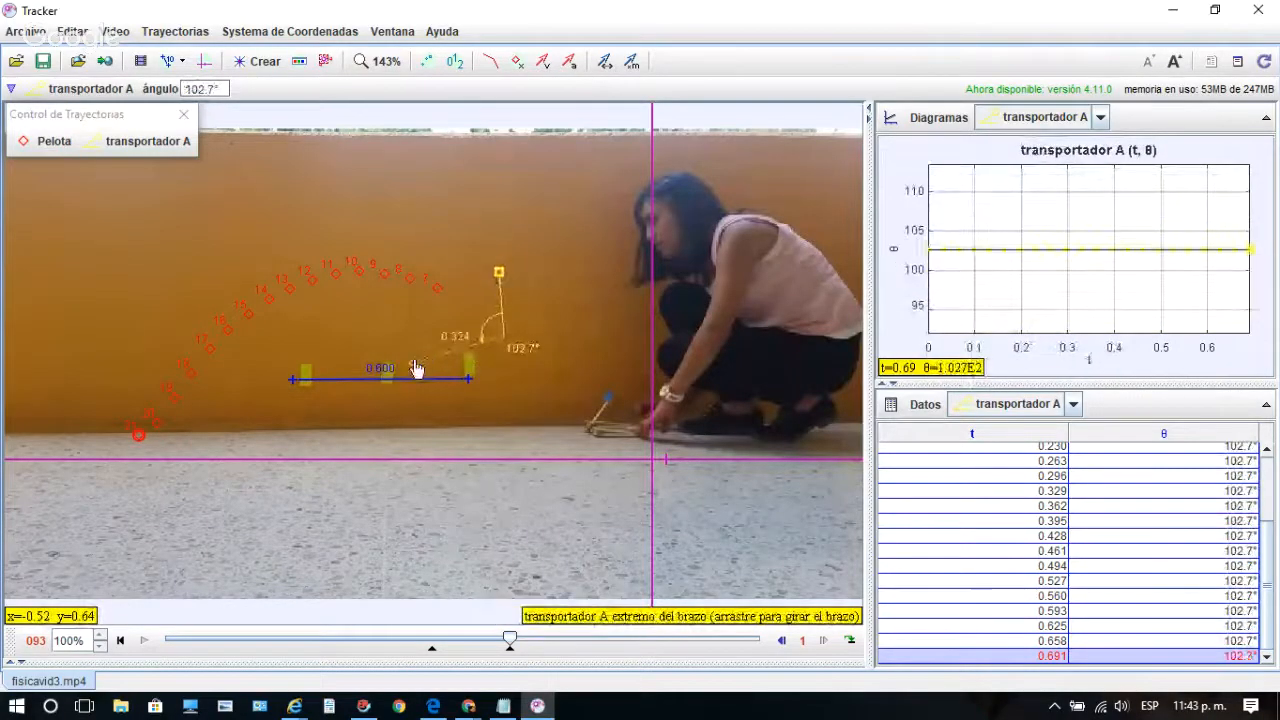
{"action": "left_click_drag", "start_coordinate": [414, 364], "coordinate": [458, 330]}
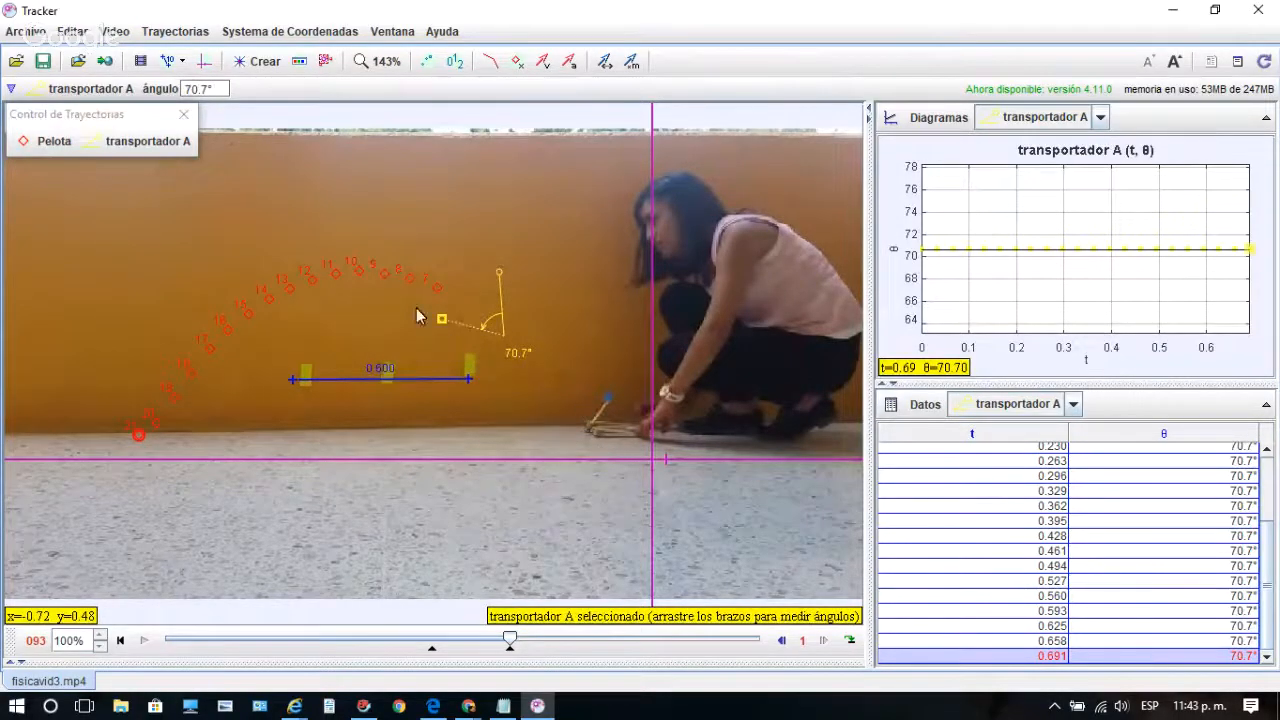
- Move the protractor closer to the launcher, setting its vertex beside the crouching person with the arms open about 49.3°
{"action": "right_click", "coordinate": [534, 356]}
{"action": "left_click", "coordinate": [518, 331]}
{"action": "left_click_drag", "start_coordinate": [505, 334], "coordinate": [525, 354]}
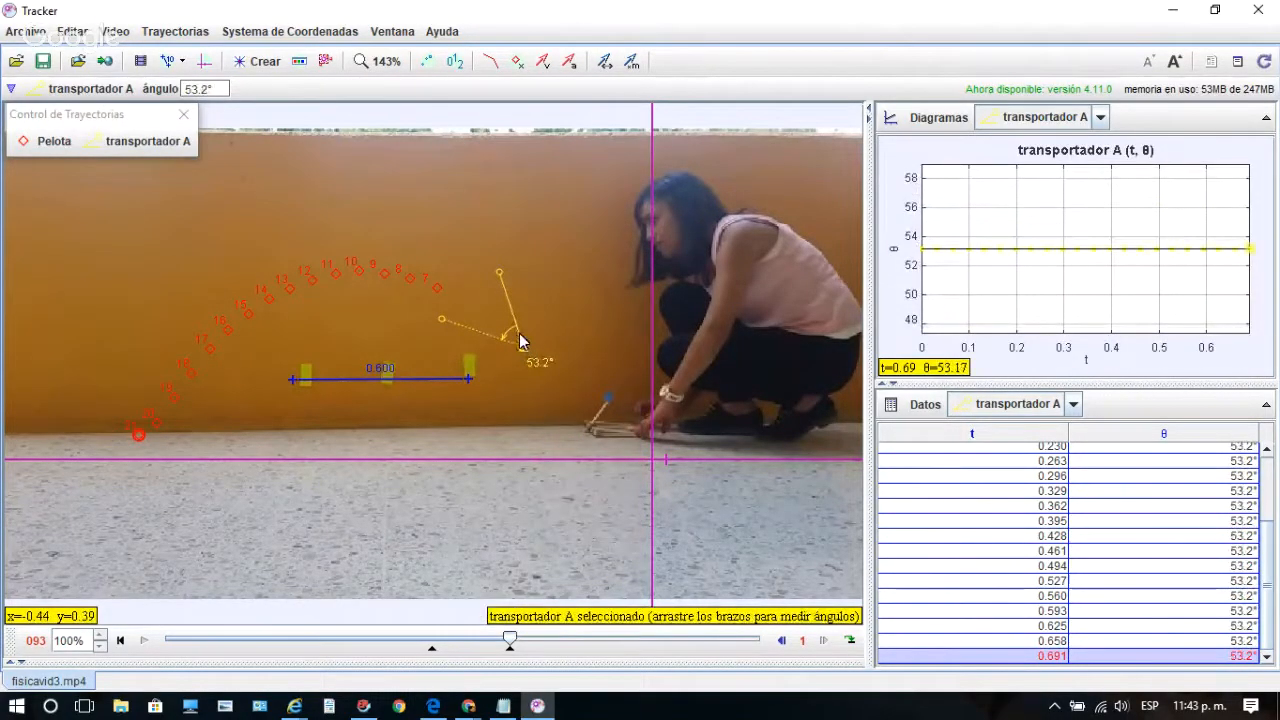
{"action": "left_click_drag", "start_coordinate": [514, 329], "coordinate": [477, 320]}
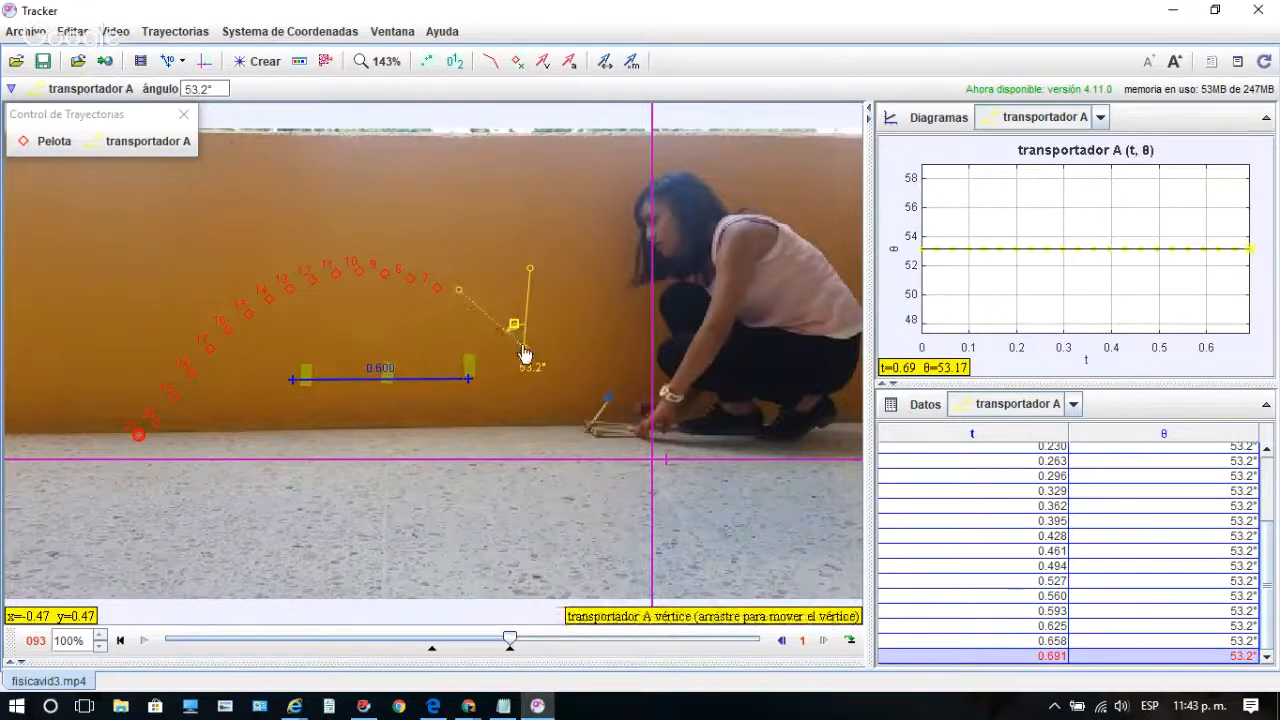
{"action": "left_click_drag", "start_coordinate": [533, 353], "coordinate": [567, 338]}
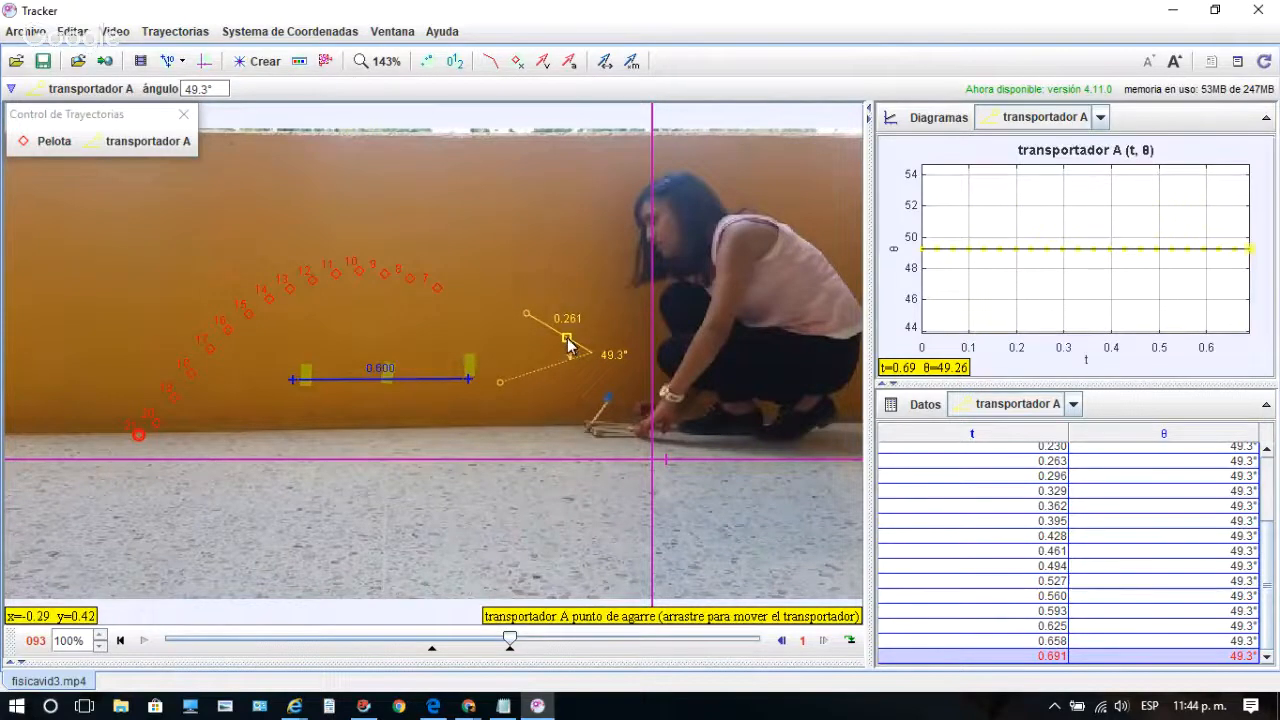
- Return to frame 72, enlarge the launcher to 400%, and step back and forth through frames 72 to 74 to examine the ball's release
{"action": "left_click", "coordinate": [121, 641]}
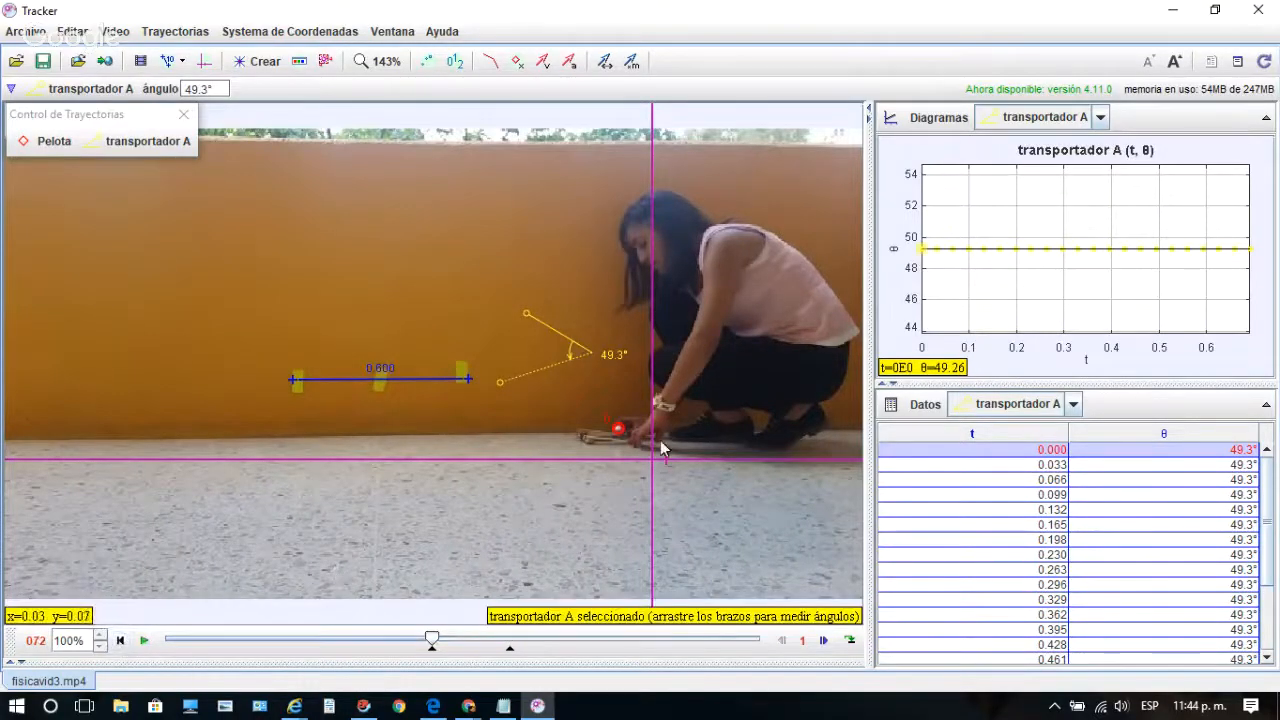
{"action": "left_click", "coordinate": [366, 66]}
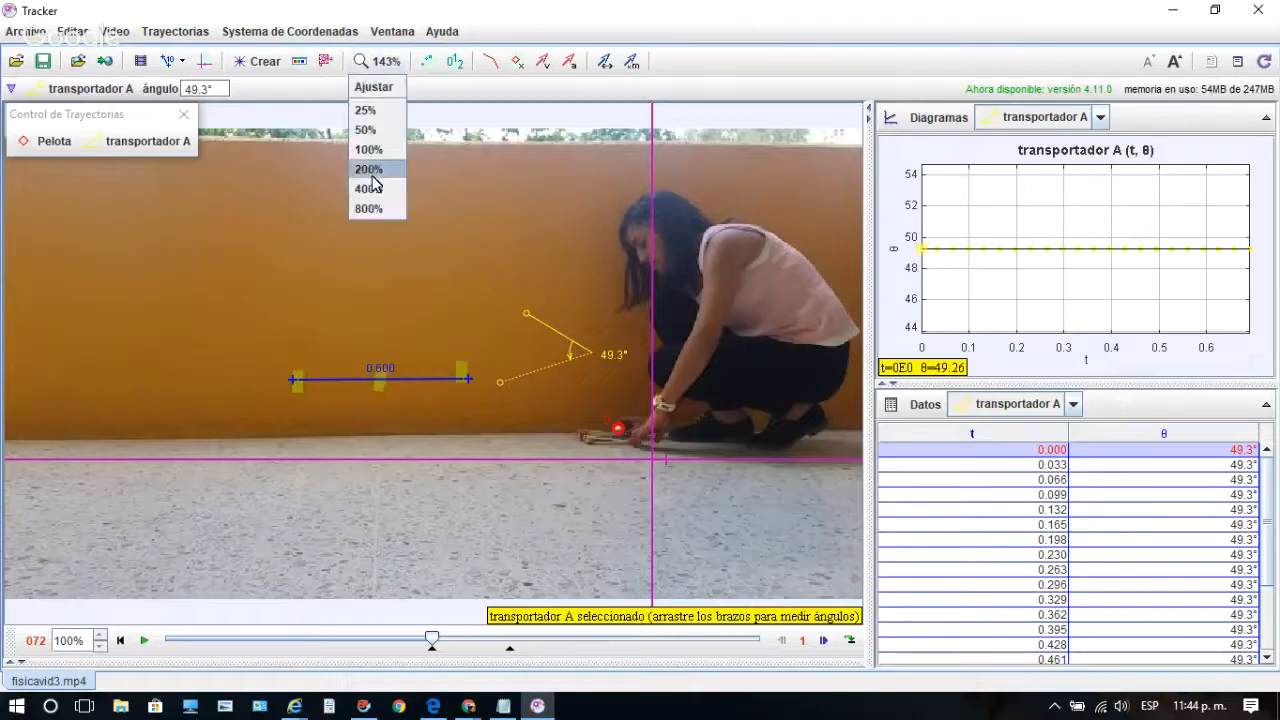
{"action": "left_click", "coordinate": [377, 190]}
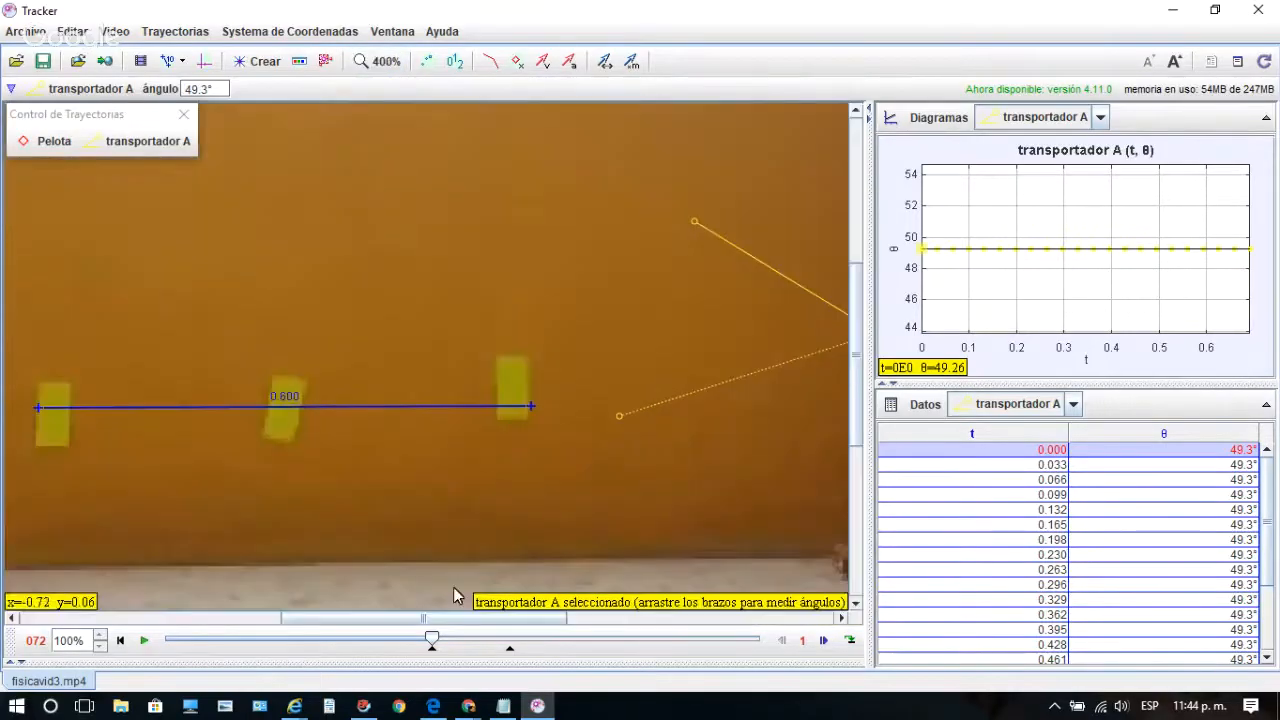
{"action": "left_click_drag", "start_coordinate": [423, 617], "coordinate": [563, 620]}
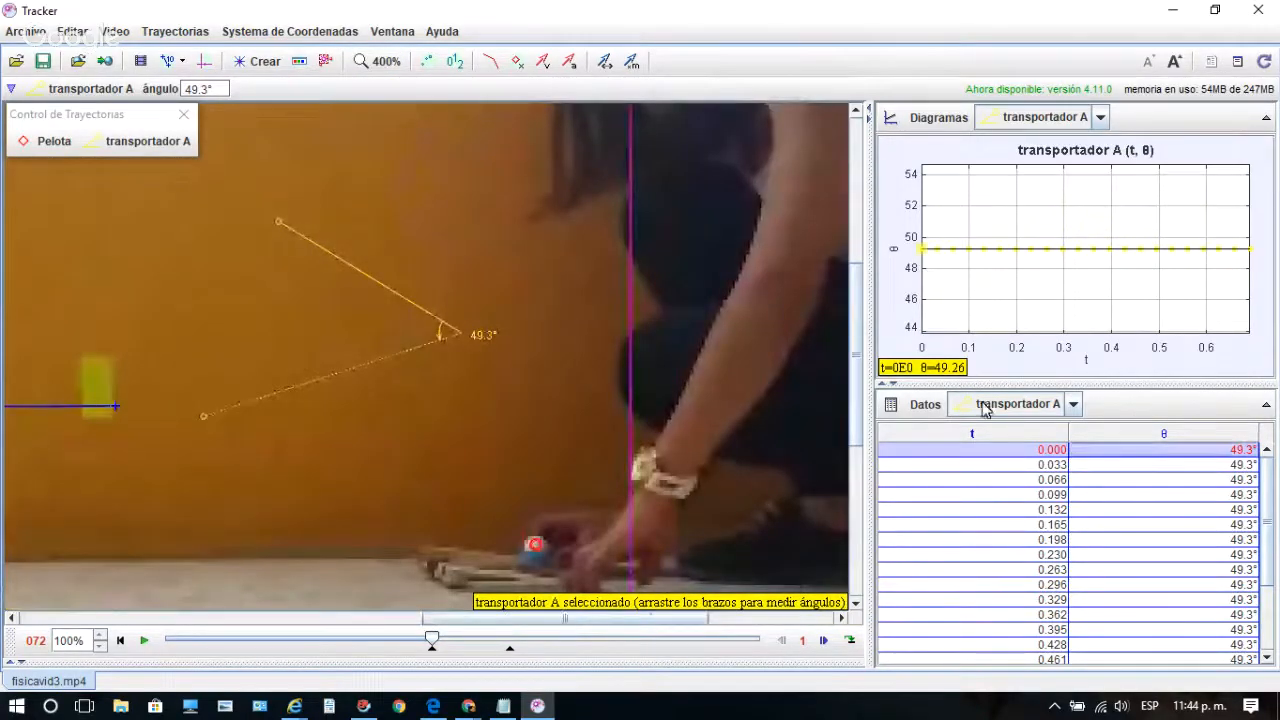
{"action": "left_click_drag", "start_coordinate": [860, 331], "coordinate": [865, 388]}
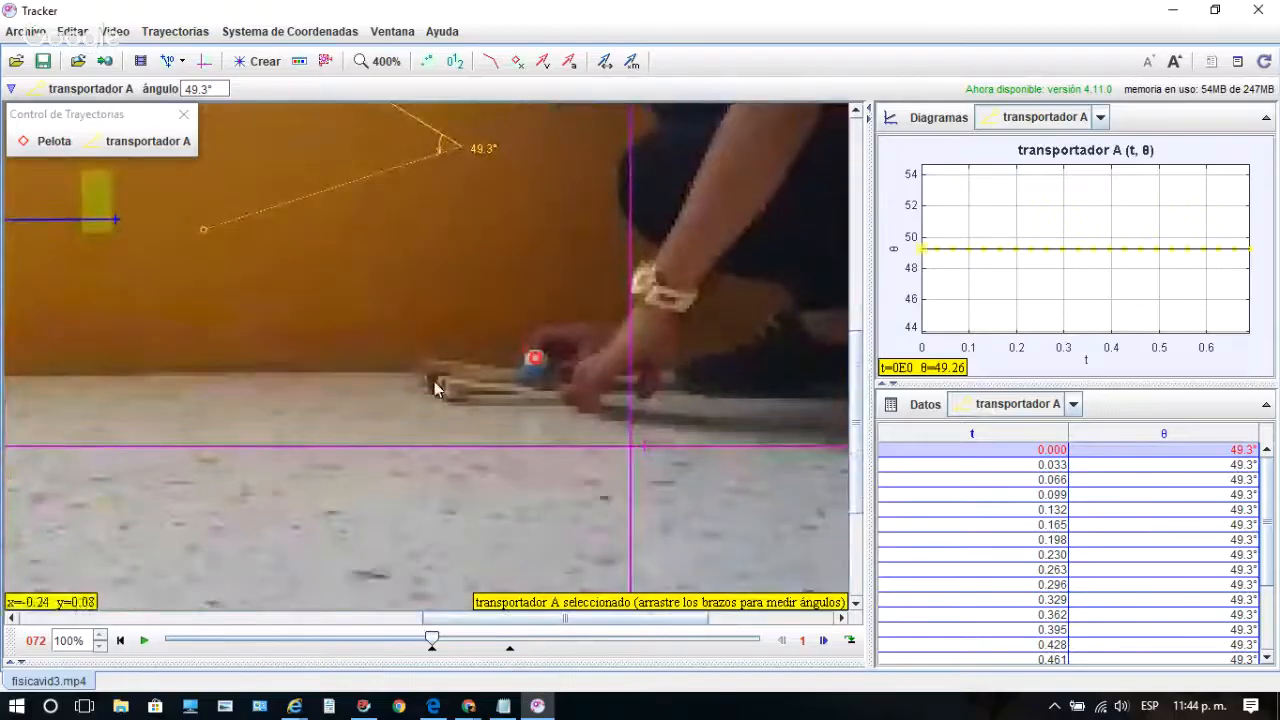
{"action": "left_click", "coordinate": [824, 643]}
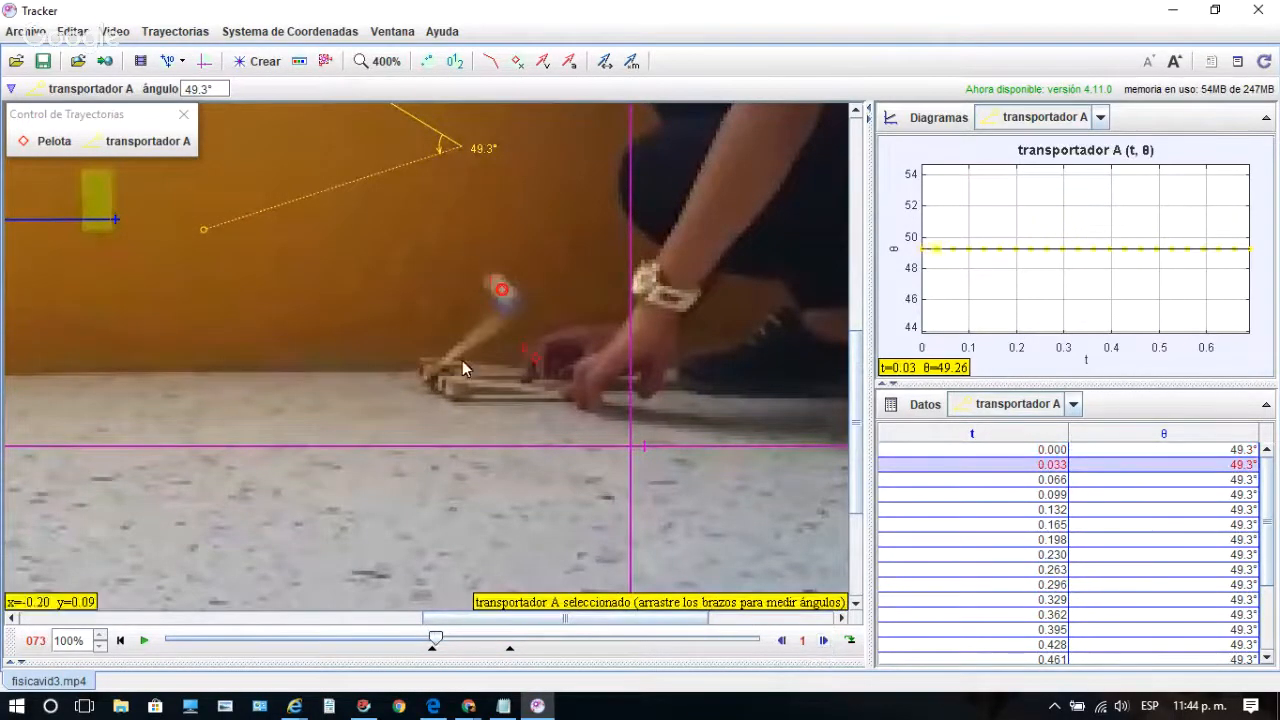
{"action": "left_click", "coordinate": [834, 641]}
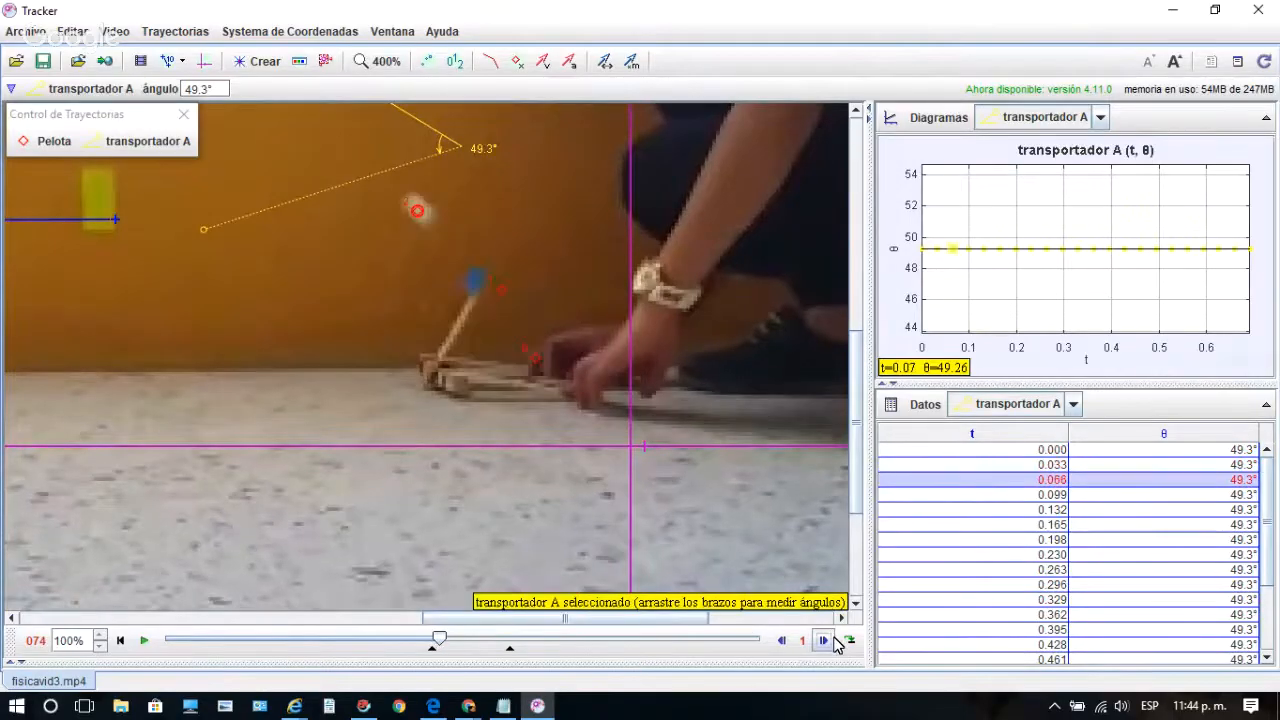
{"action": "left_click", "coordinate": [782, 643]}
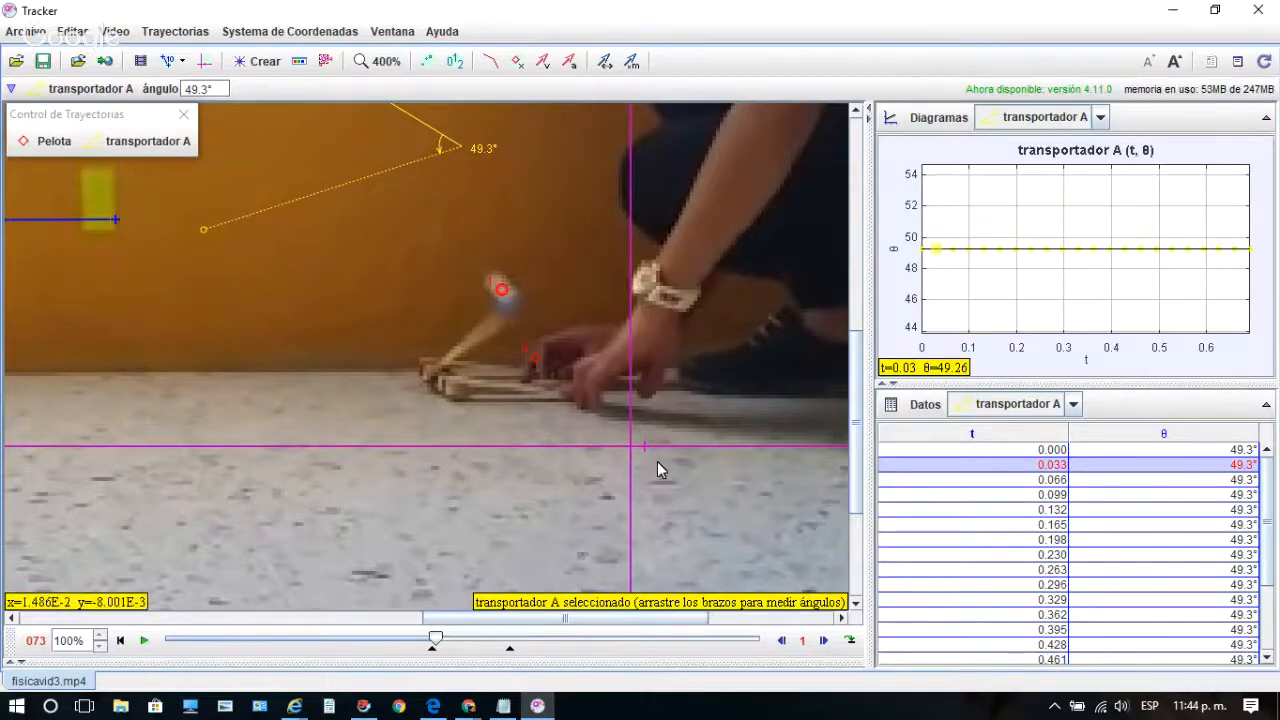
{"action": "left_click", "coordinate": [786, 643]}
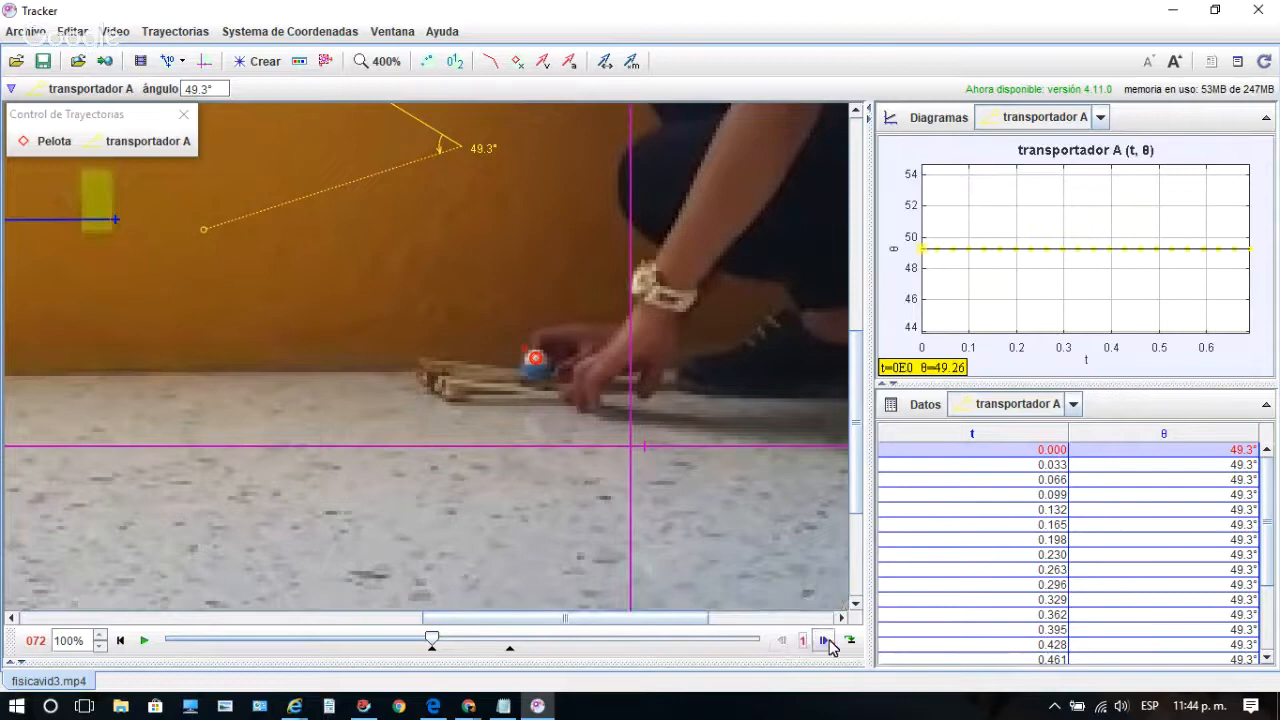
{"action": "left_click", "coordinate": [827, 643]}
{"action": "left_click", "coordinate": [826, 643]}
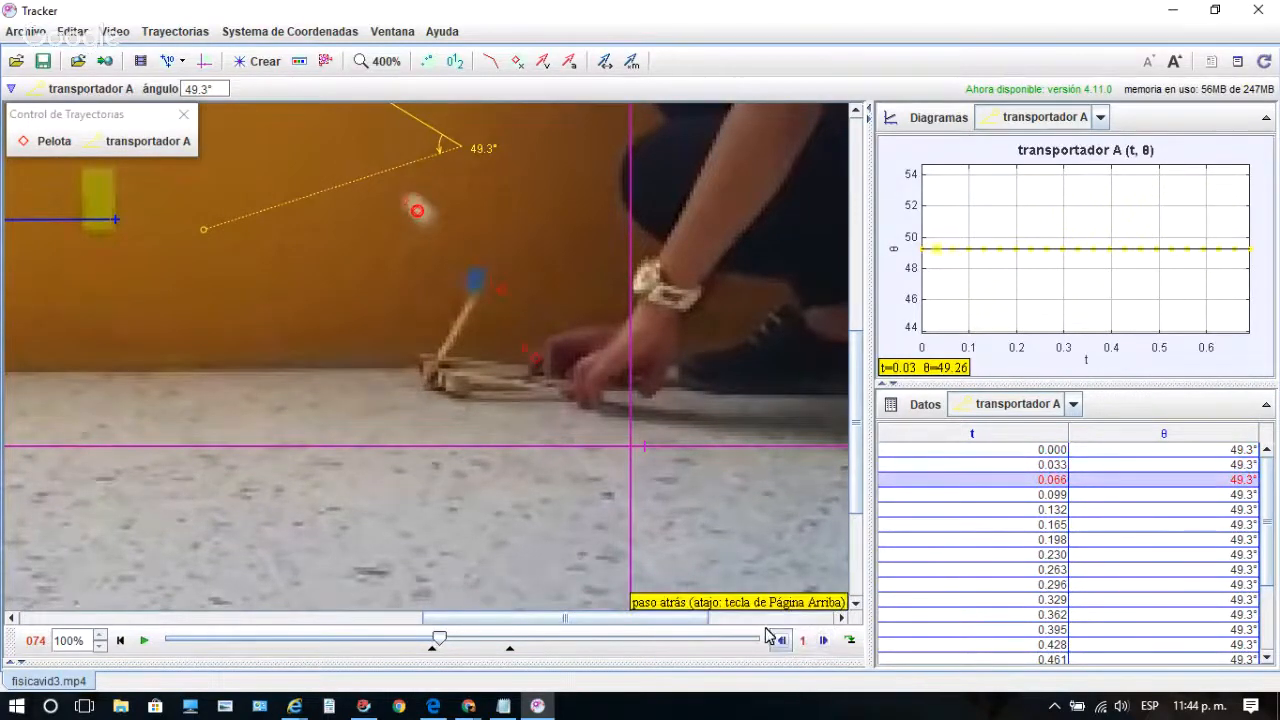
{"action": "left_click", "coordinate": [782, 641]}
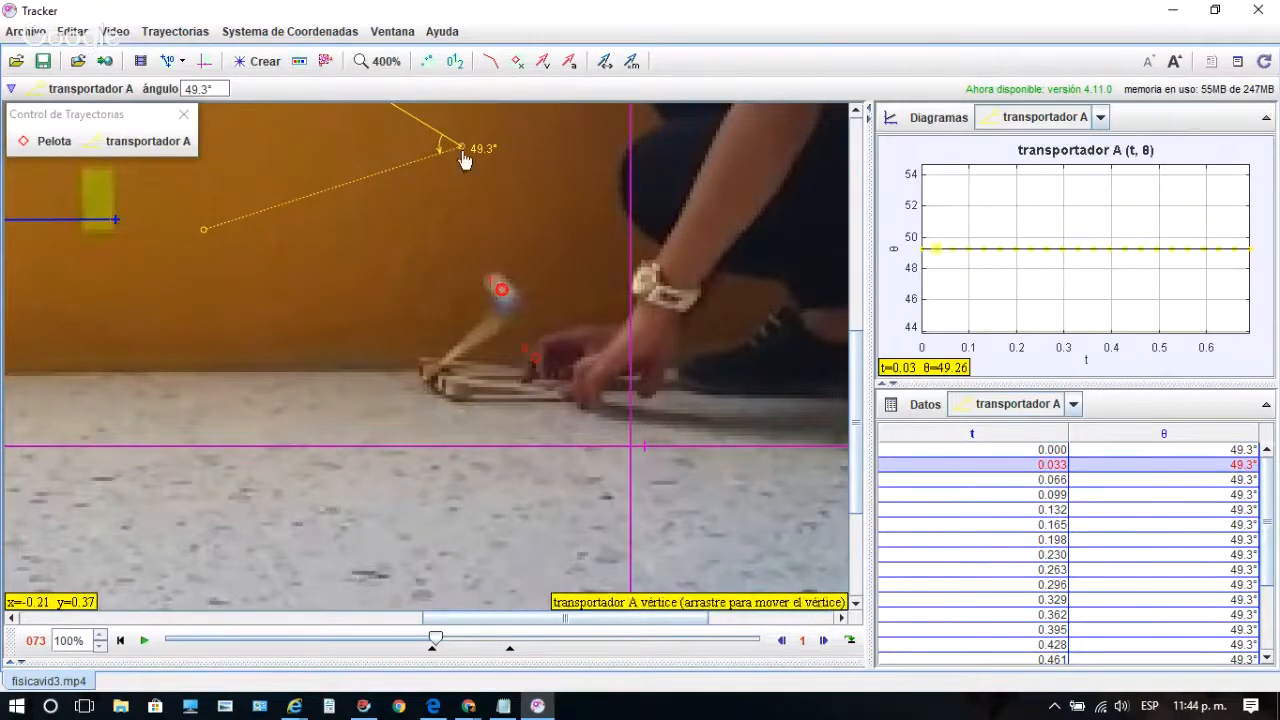
- In frame 72, place the protractor's vertex on the ball and level its dotted arm horizontally, for an angle of about 51.6°
{"action": "left_click", "coordinate": [121, 641]}
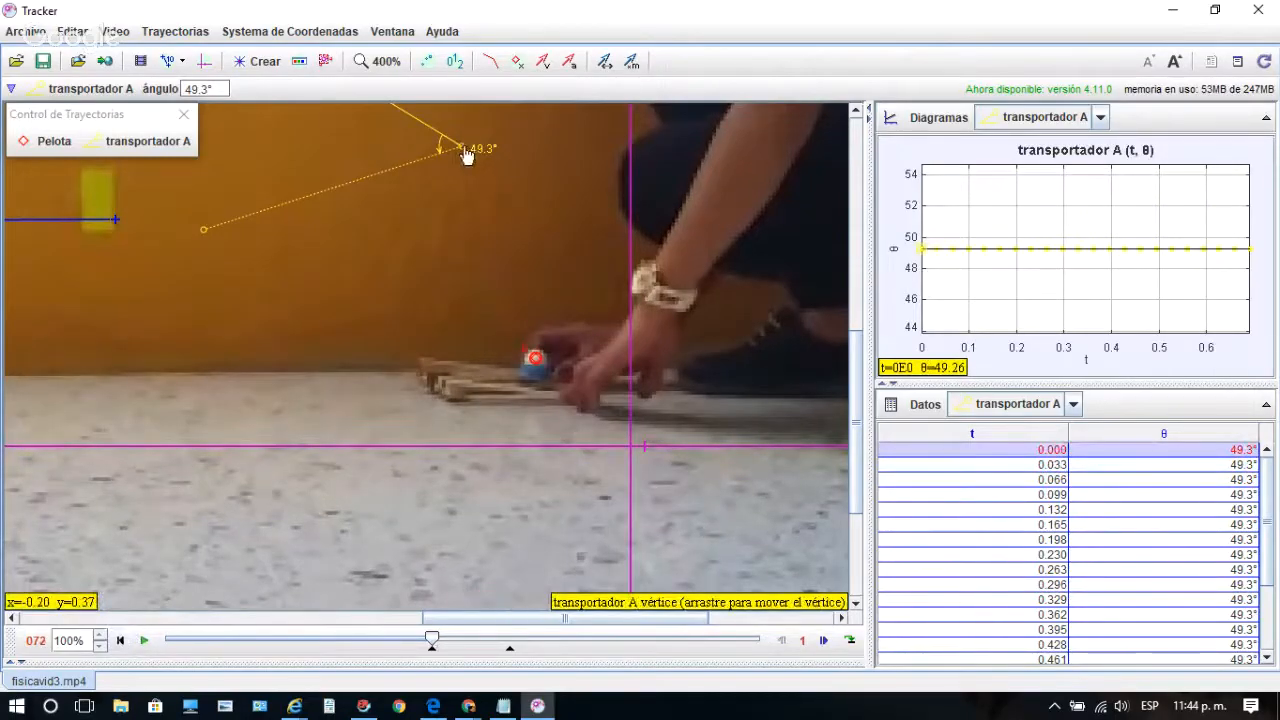
{"action": "left_click_drag", "start_coordinate": [470, 155], "coordinate": [540, 372]}
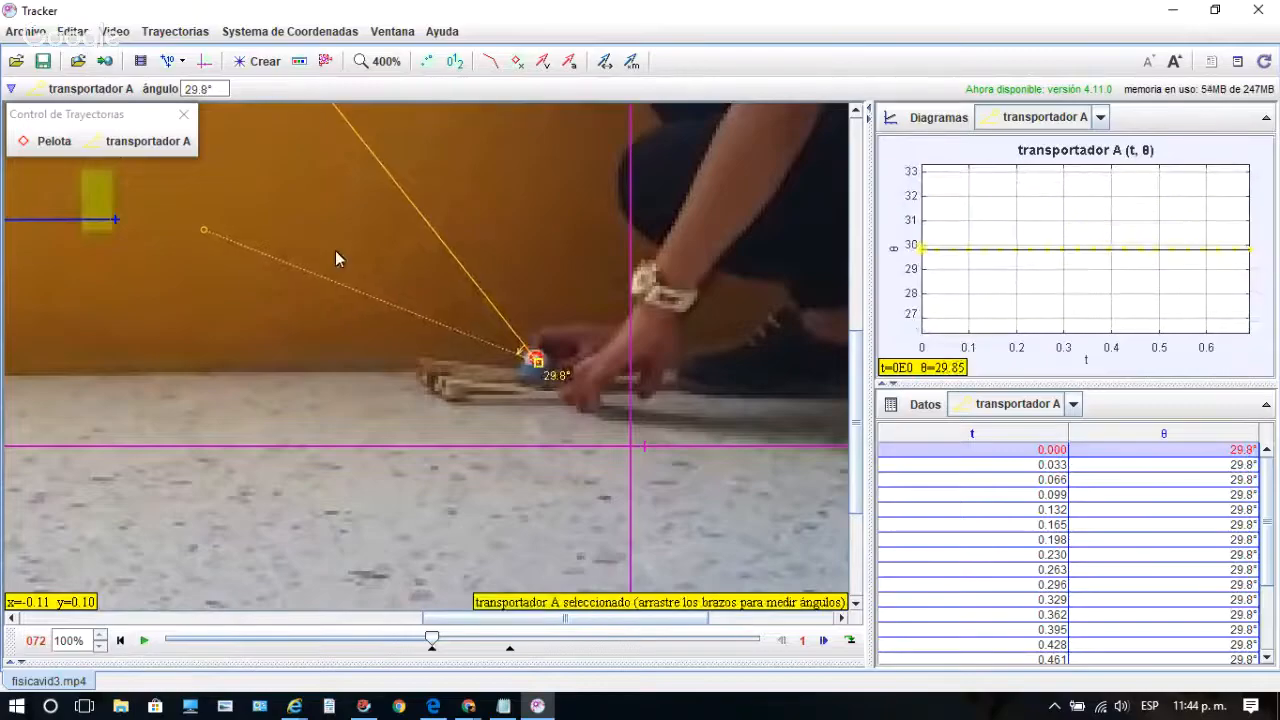
{"action": "left_click_drag", "start_coordinate": [206, 234], "coordinate": [358, 364]}
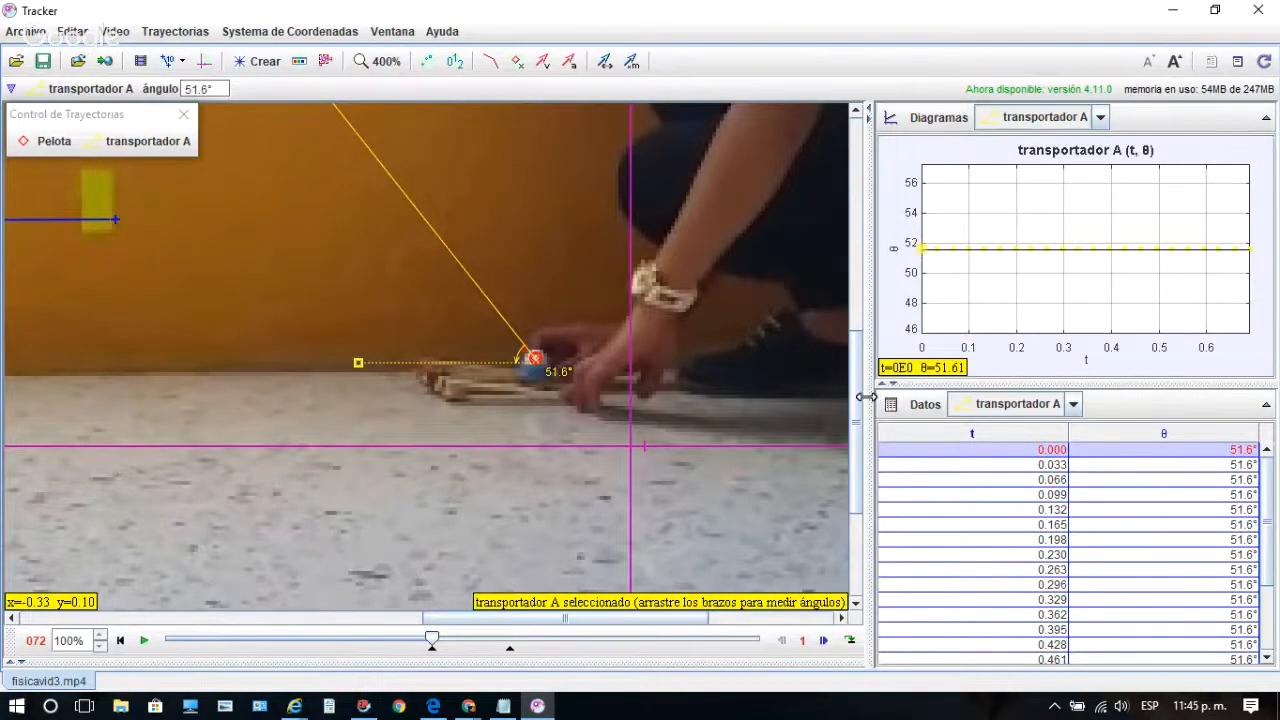
- In frame 73, shorten the protractor's solid base line and run it through Pelota's mark, giving a launch angle of about 63.7°
{"action": "scroll", "coordinate": [863, 377], "scroll_direction": "up", "scroll_amount": 3}
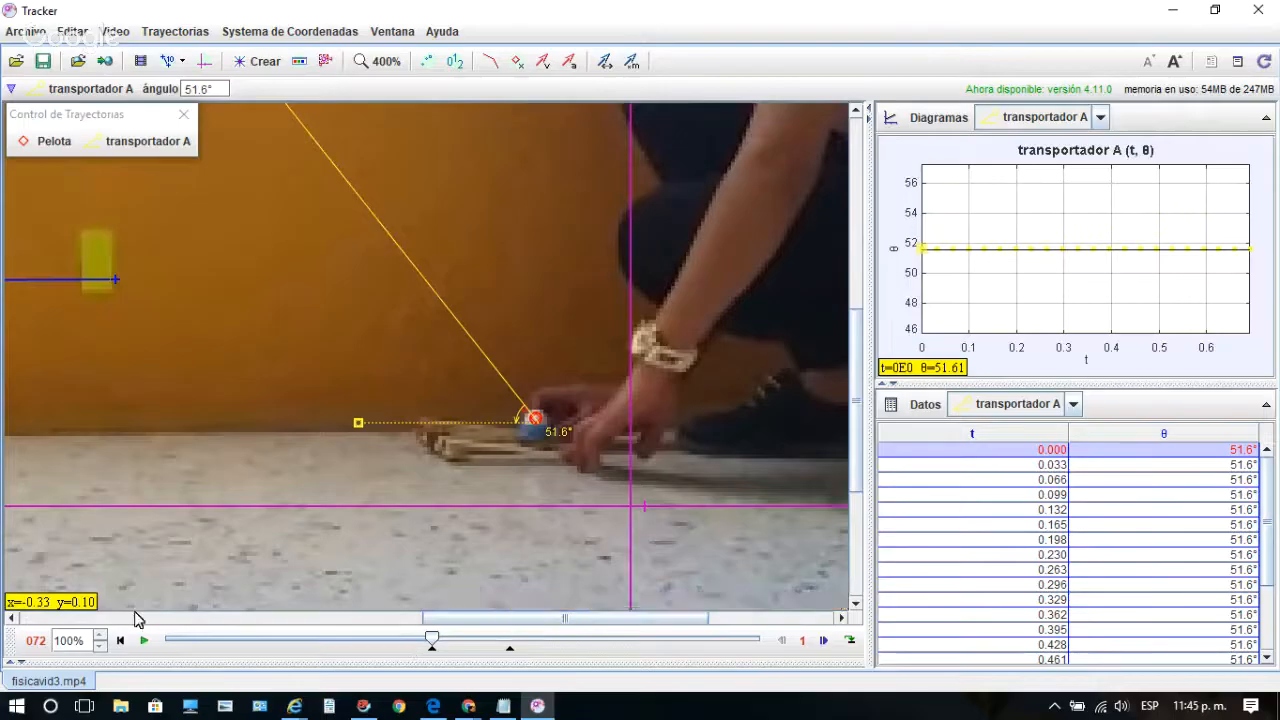
{"action": "left_click", "coordinate": [824, 644]}
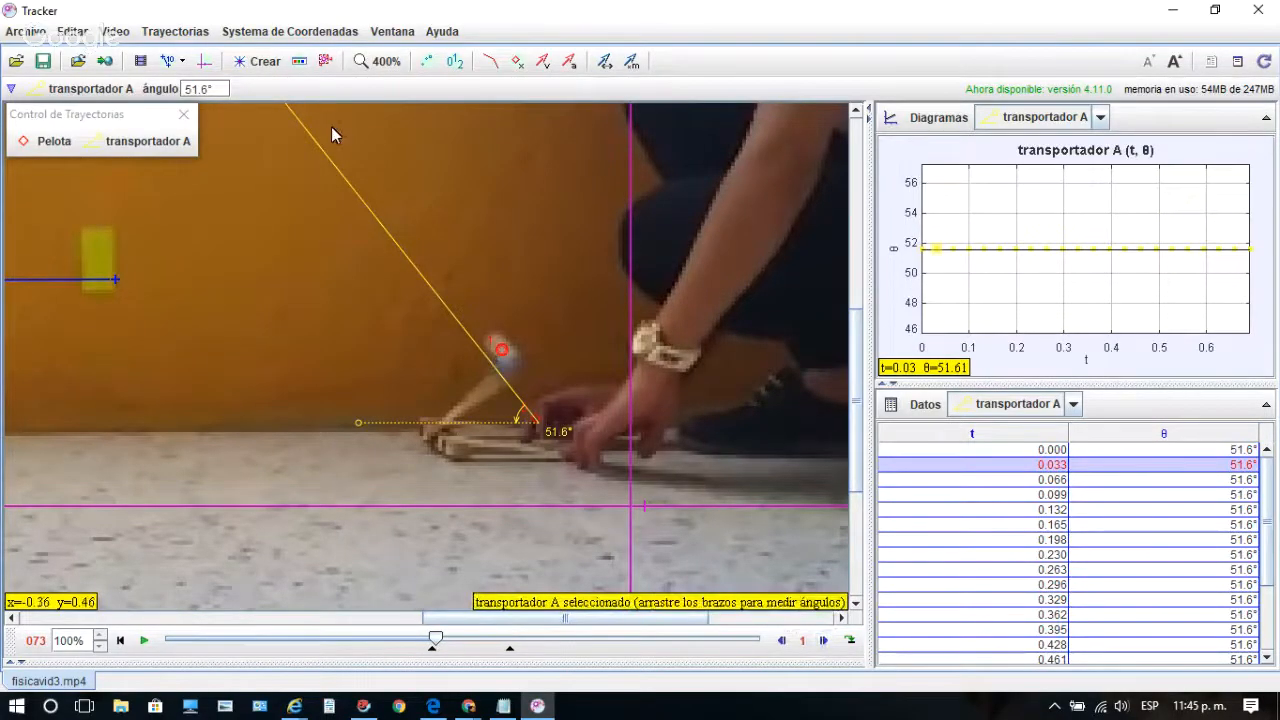
{"action": "scroll", "coordinate": [857, 354], "scroll_direction": "up", "scroll_amount": 3}
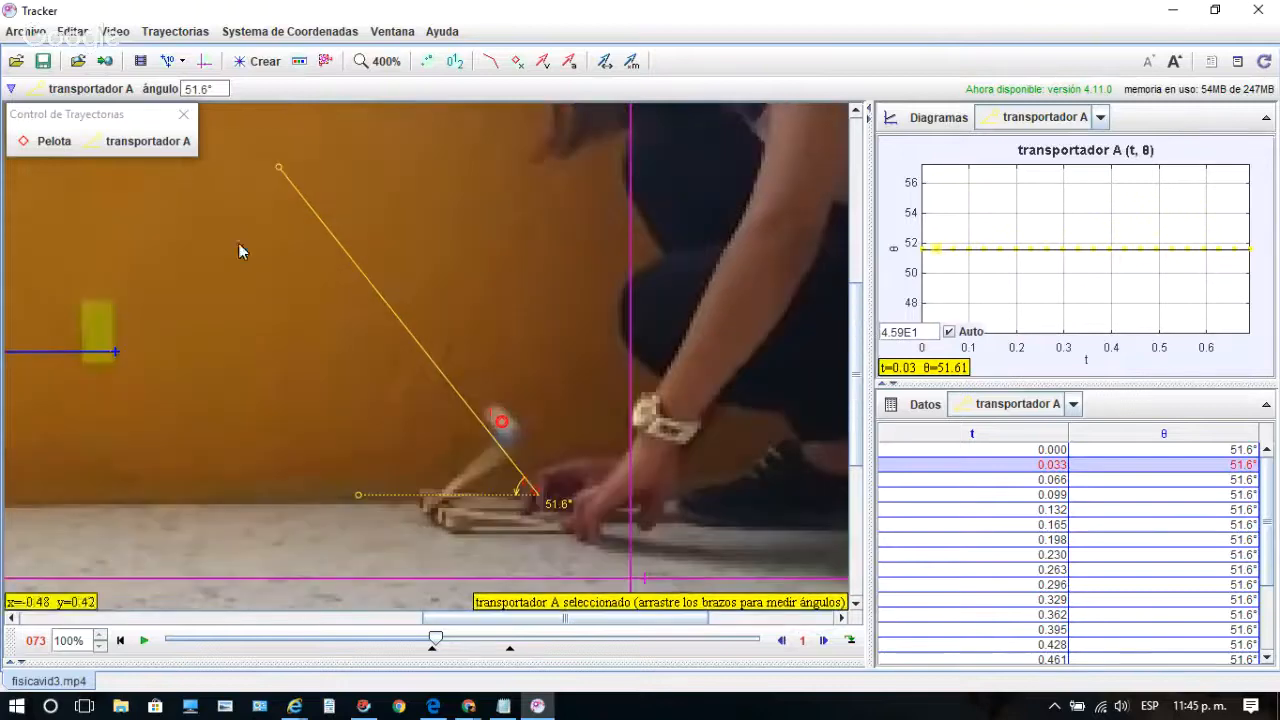
{"action": "left_click_drag", "start_coordinate": [276, 172], "coordinate": [502, 414]}
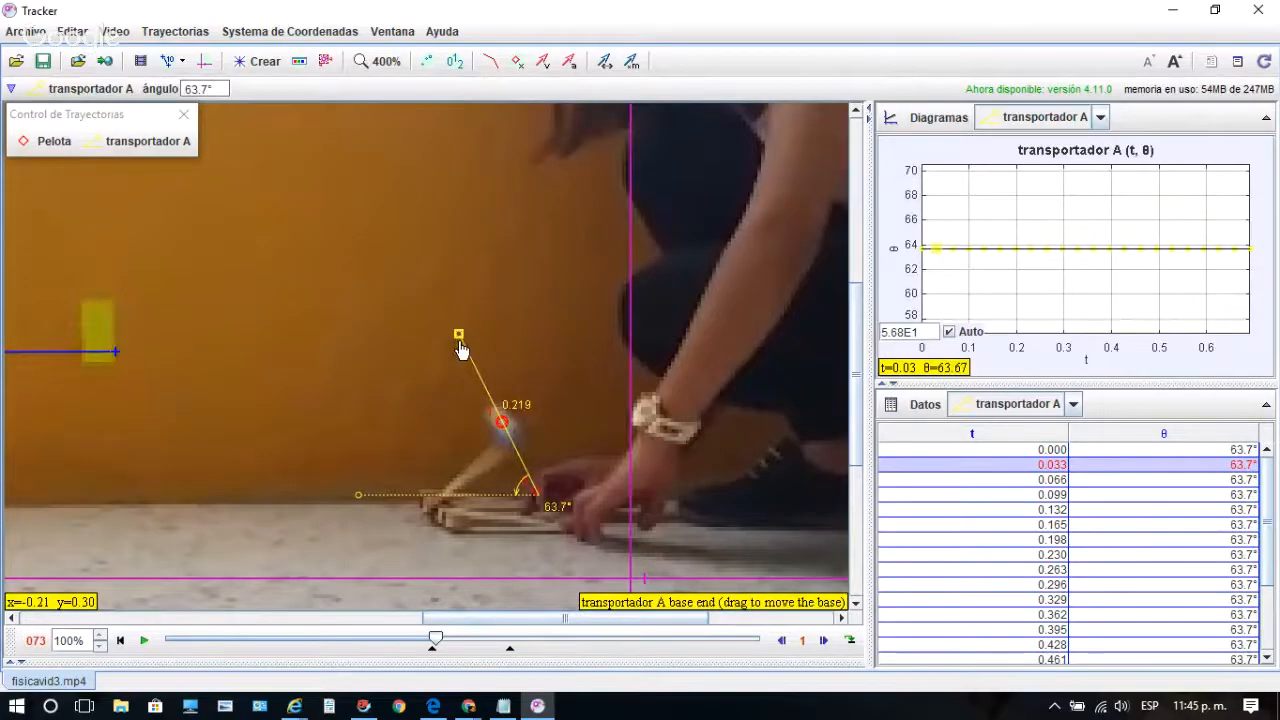
{"action": "mouse_move", "coordinate": [459, 336]}
{"action": "left_mouse_down"}
{"action": "mouse_move", "coordinate": [455, 320]}
{"action": "mouse_move", "coordinate": [459, 335]}
{"action": "left_mouse_up"}
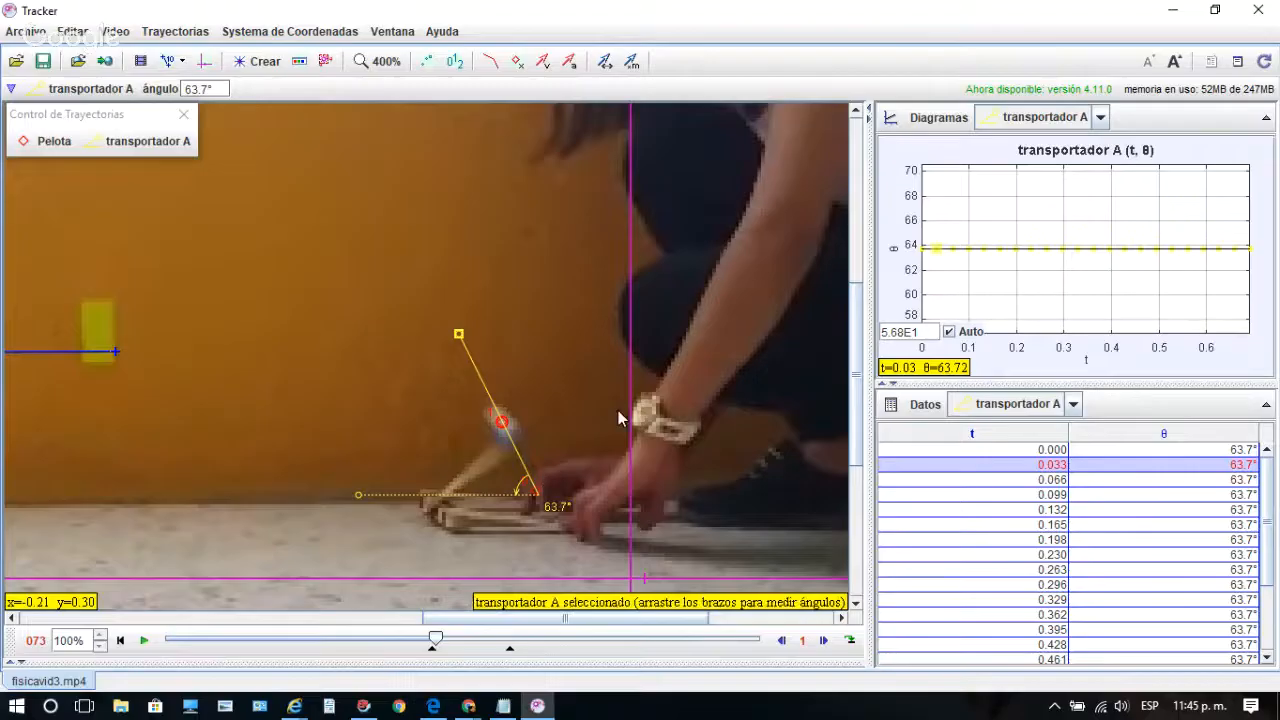
- Fit the whole video image in the view and play the clip to check the protractor against Pelota's path
{"action": "left_click", "coordinate": [388, 61]}
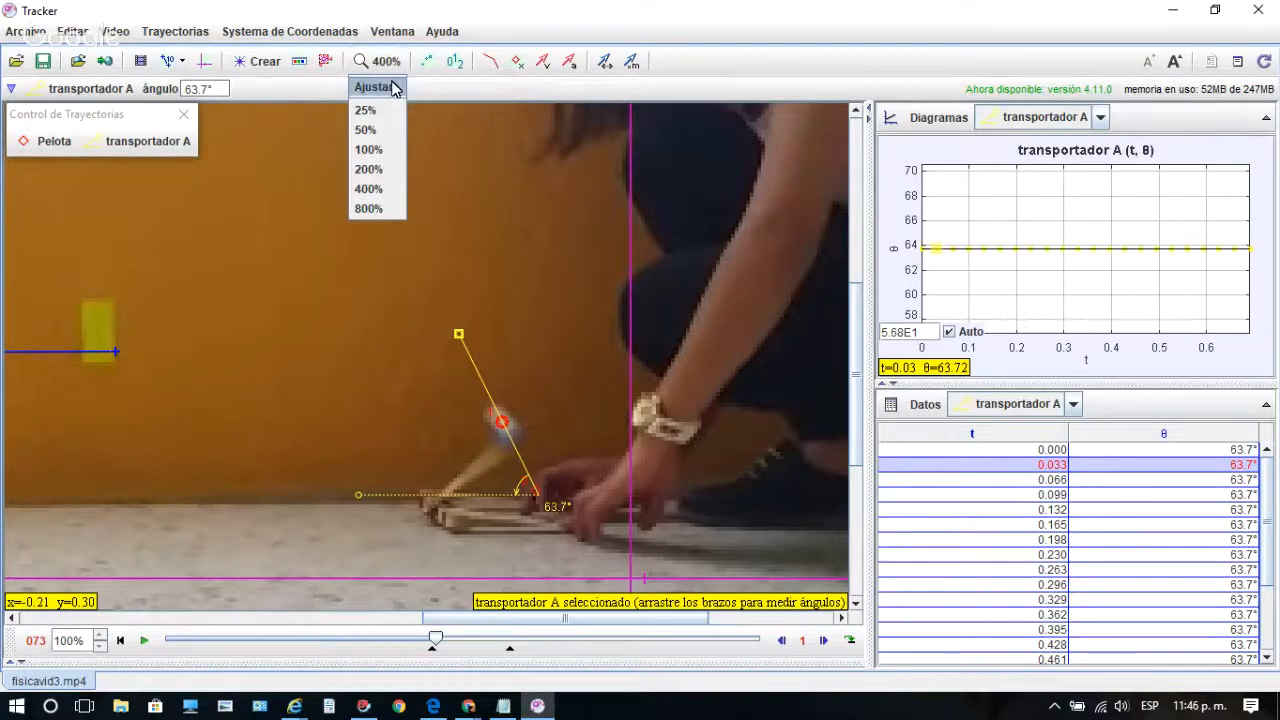
{"action": "left_click", "coordinate": [392, 88]}
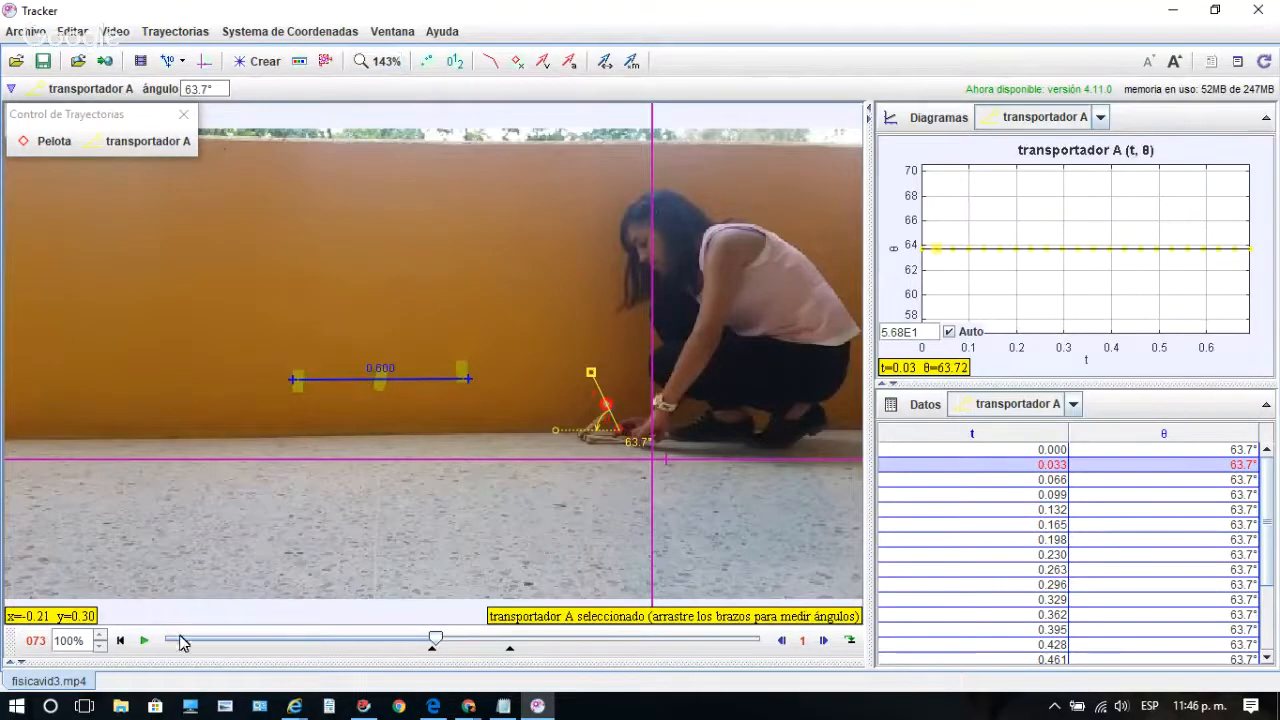
{"action": "left_click", "coordinate": [144, 640]}
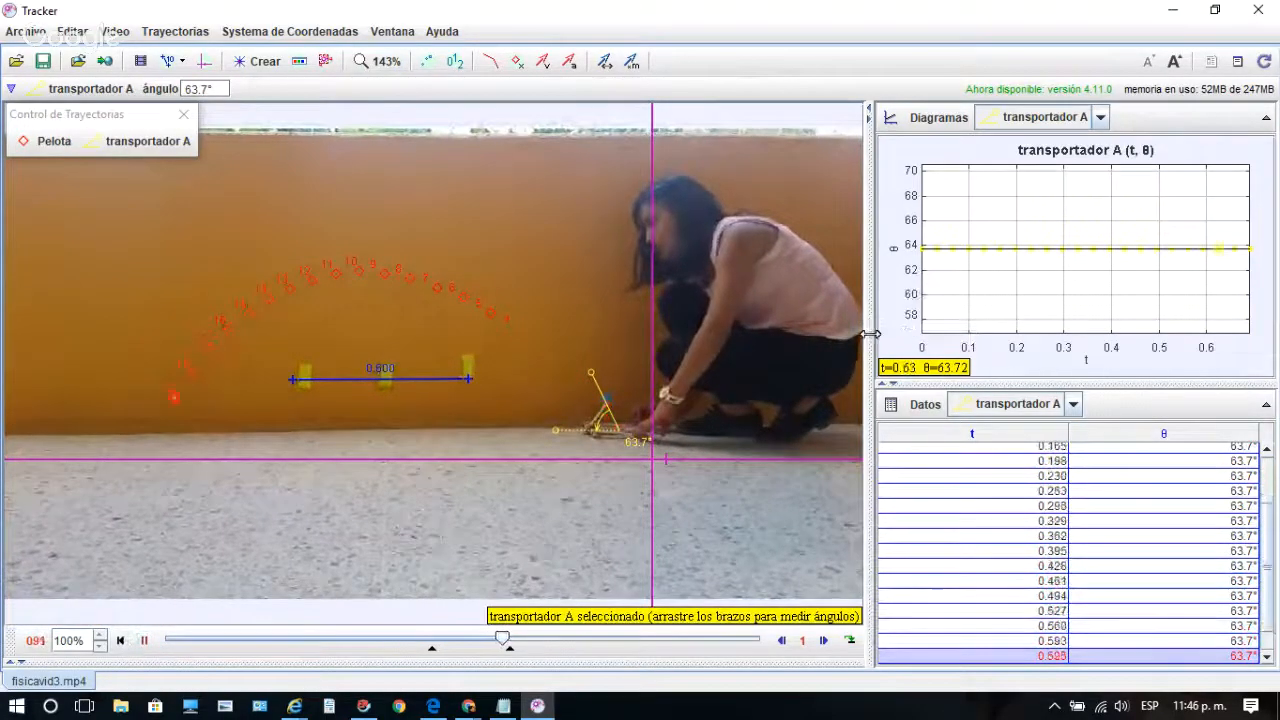
- Widen the plot and data area and switch the data table from the protractor to Pelota
{"action": "left_click_drag", "start_coordinate": [872, 334], "coordinate": [800, 340]}
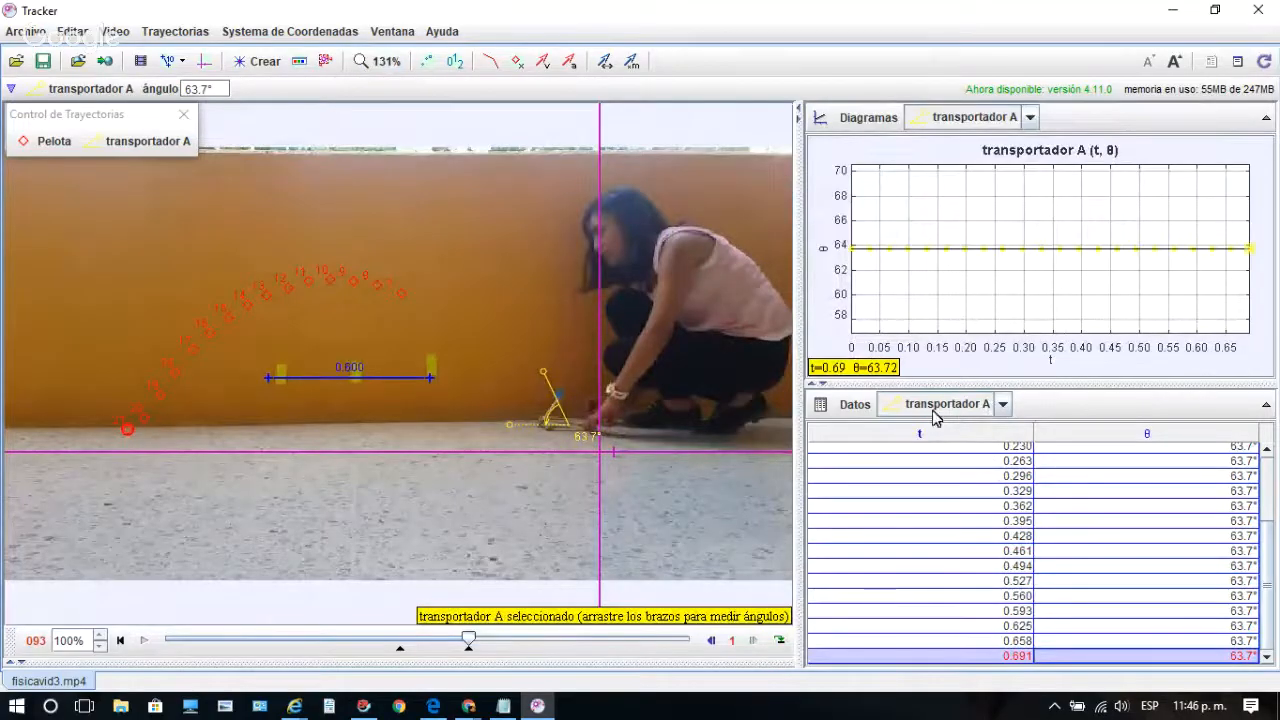
{"action": "left_click", "coordinate": [1003, 405]}
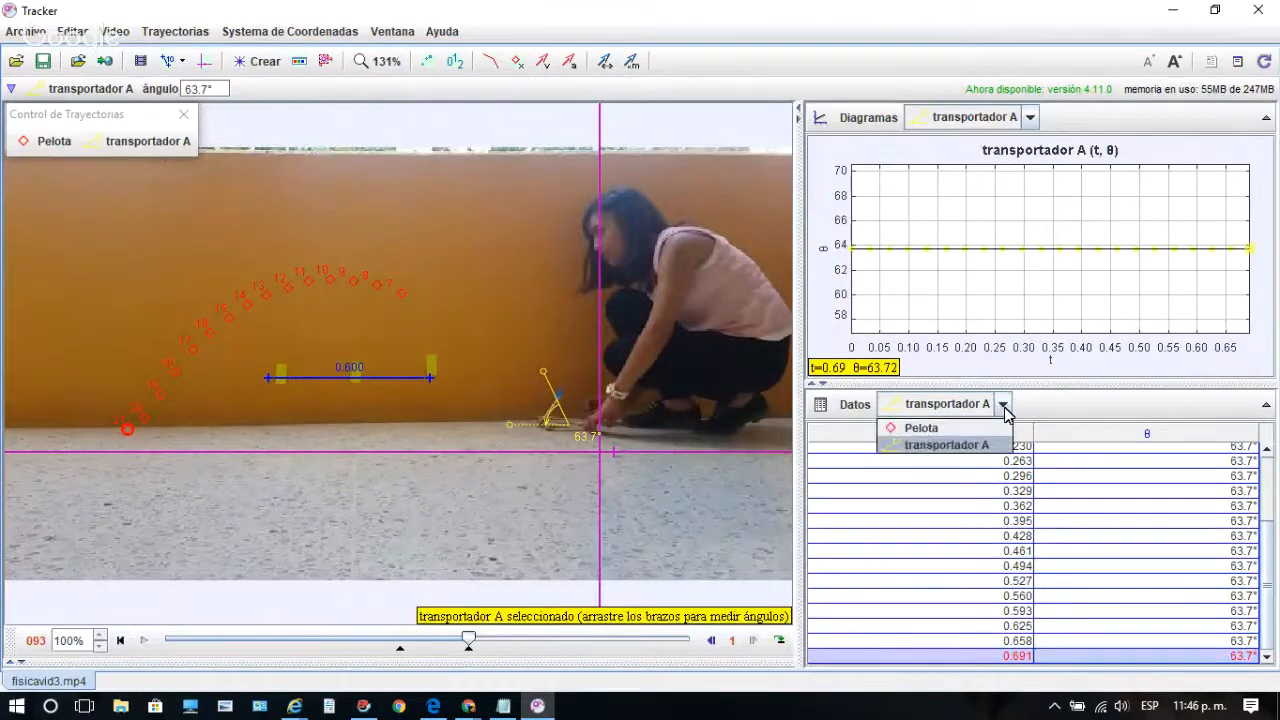
{"action": "left_click", "coordinate": [950, 445]}
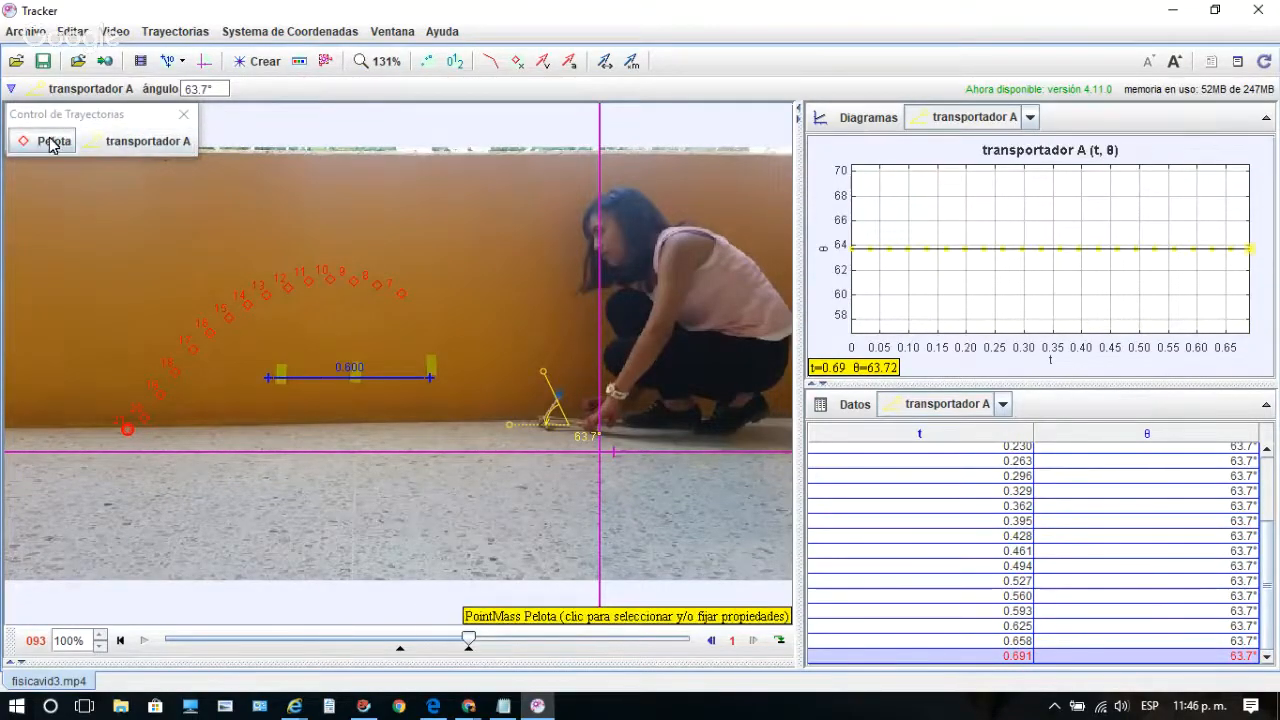
{"action": "left_click", "coordinate": [988, 403]}
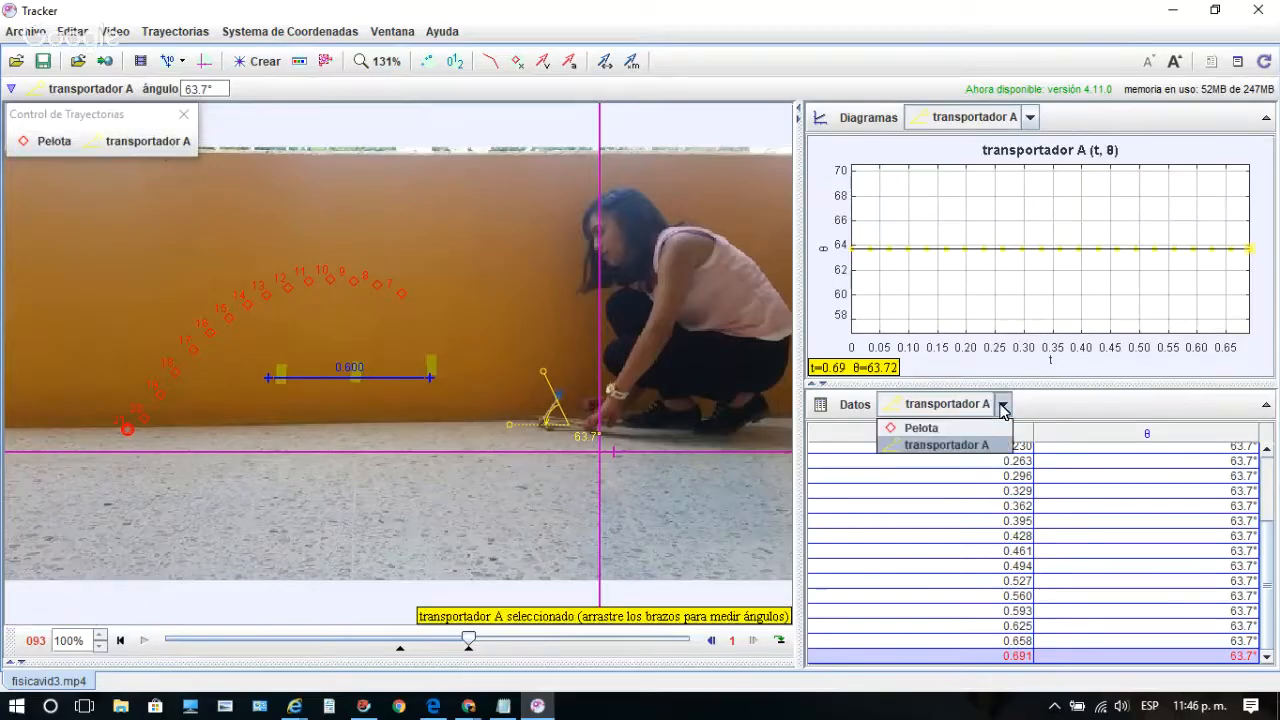
{"action": "left_click", "coordinate": [951, 429]}
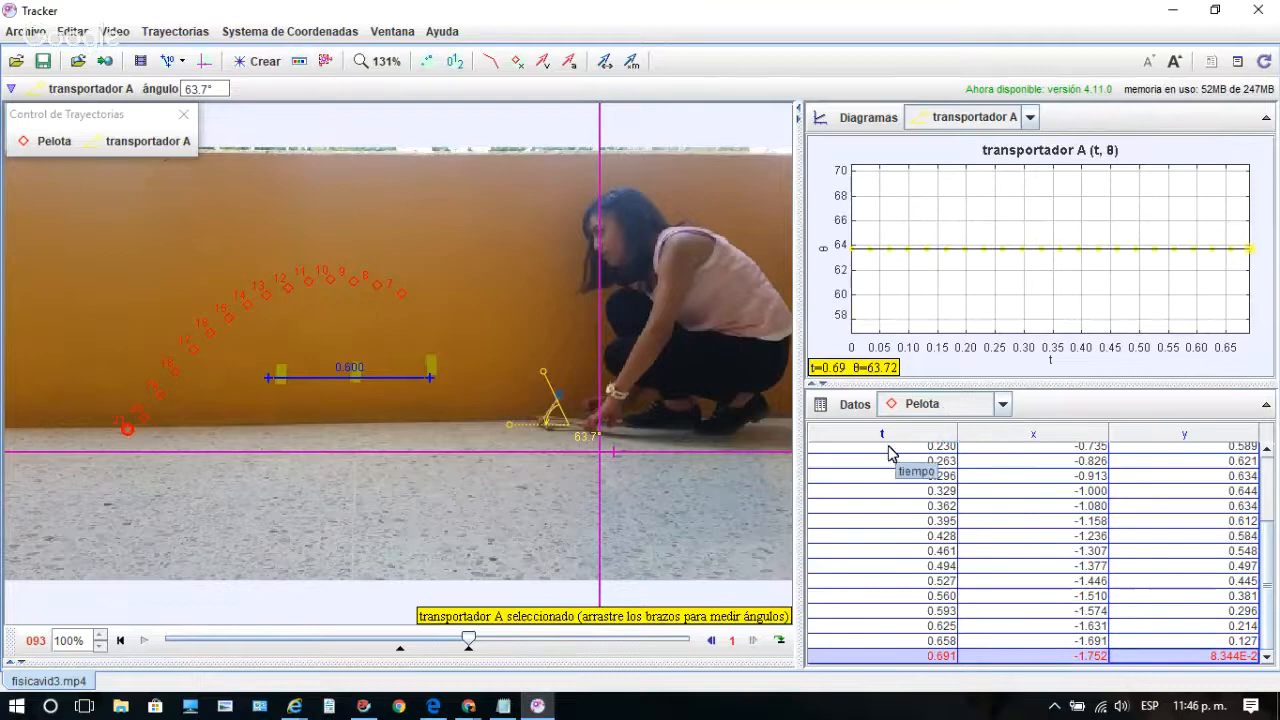
- Add the velocity components vx and vy and the acceleration components ax and ay as visible columns in Pelota's data table
{"action": "left_click", "coordinate": [855, 406]}
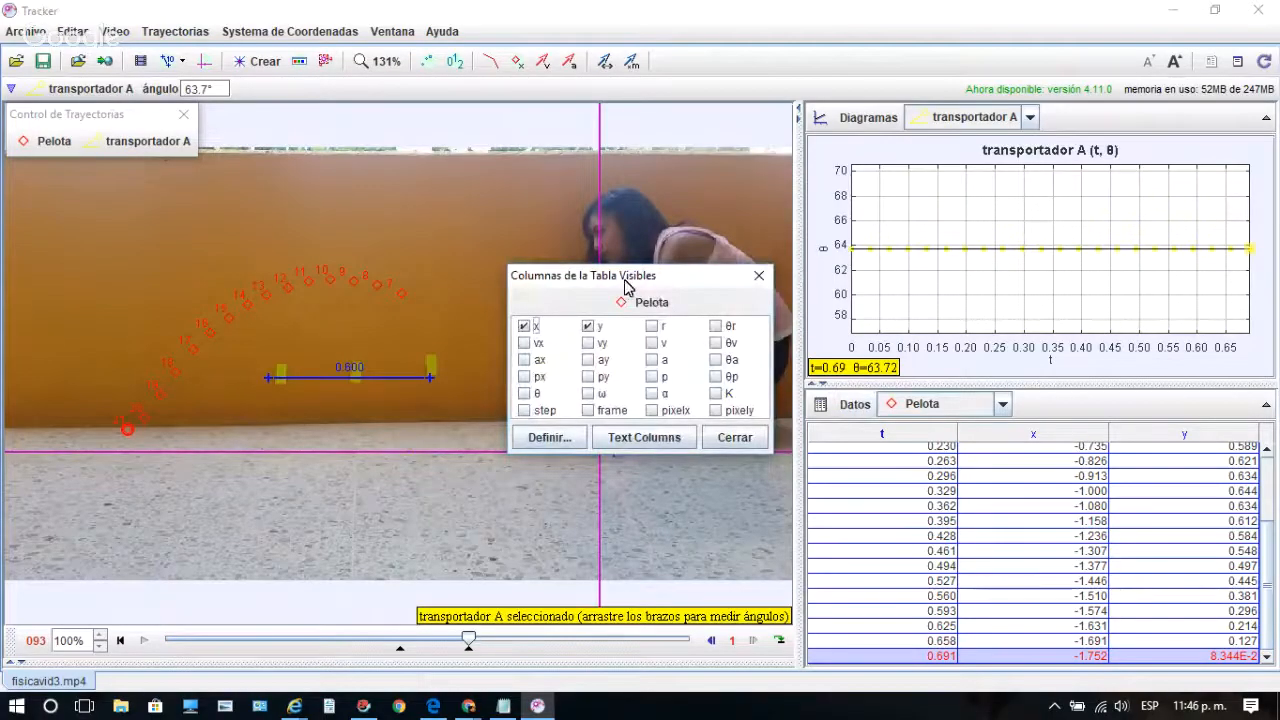
{"action": "left_click_drag", "start_coordinate": [617, 278], "coordinate": [602, 292]}
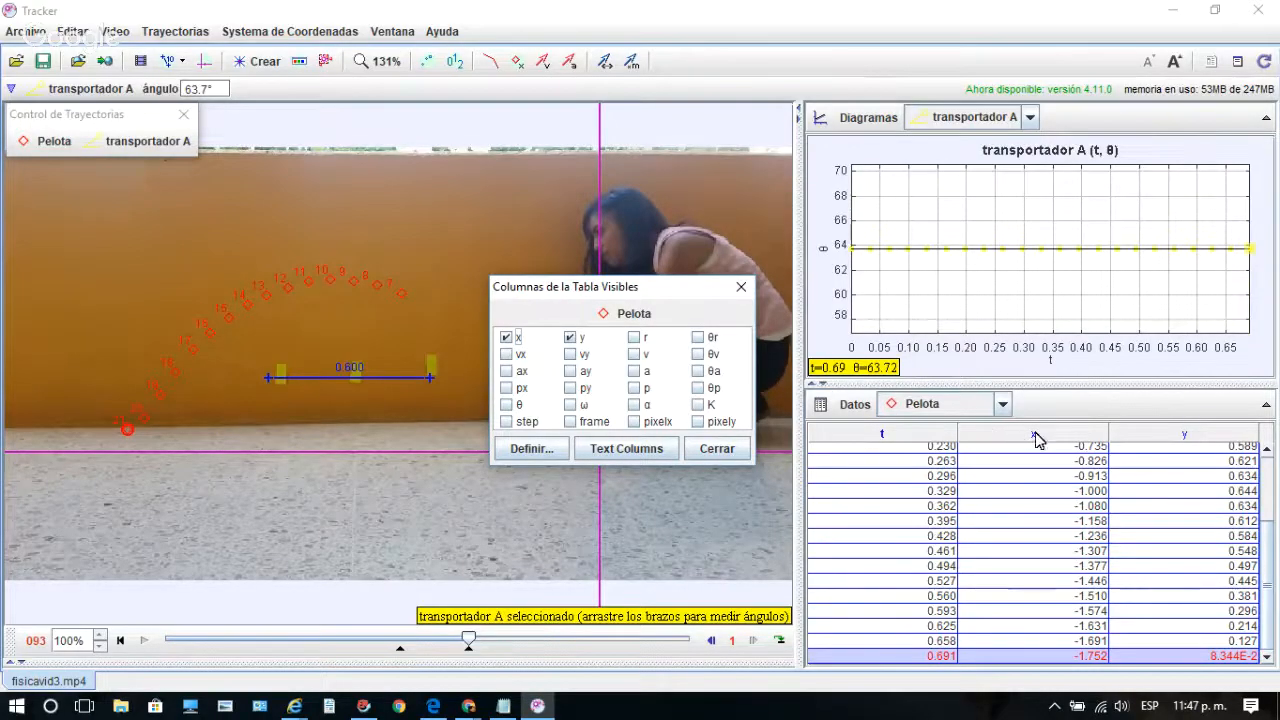
{"action": "left_click", "coordinate": [506, 355]}
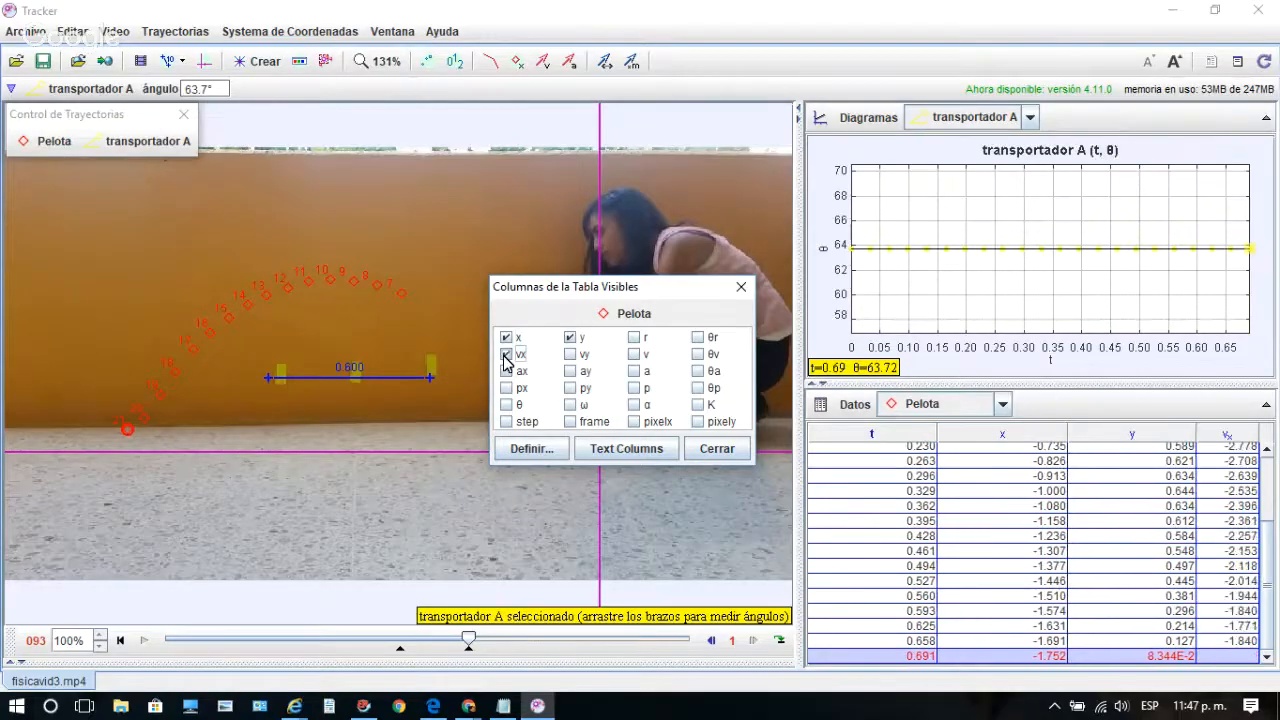
{"action": "left_click", "coordinate": [570, 355]}
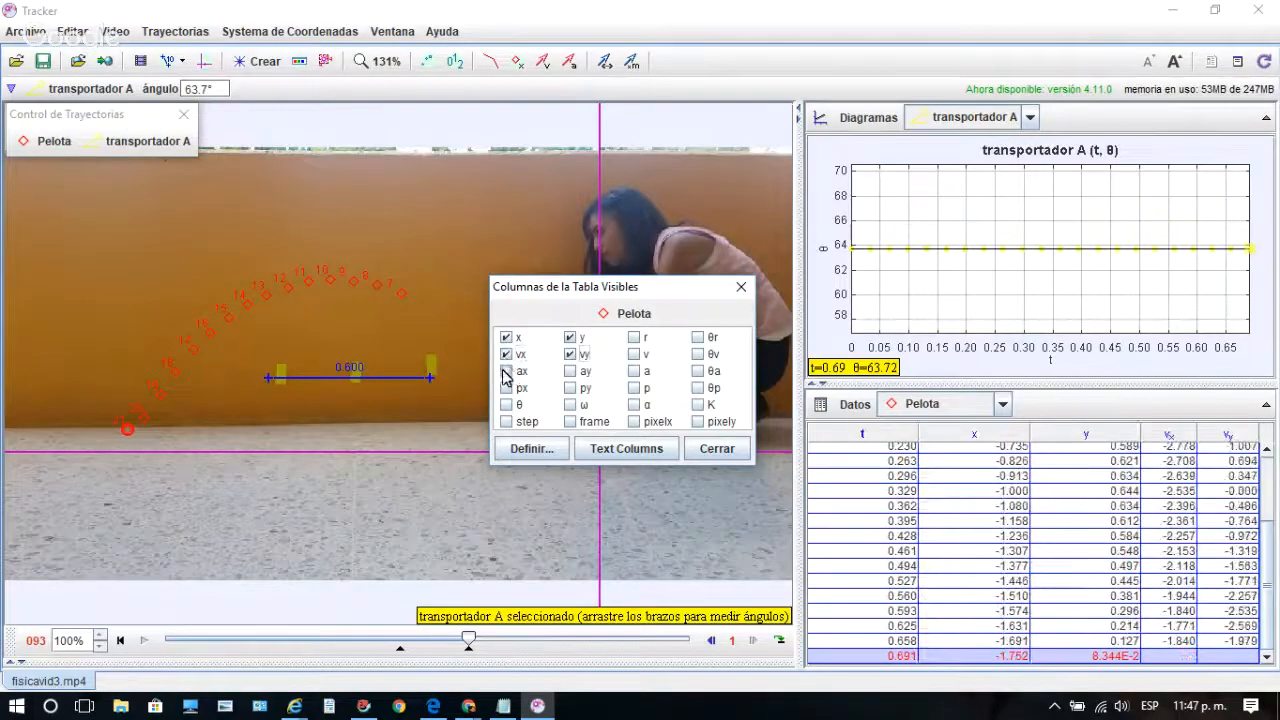
{"action": "left_click", "coordinate": [506, 372]}
{"action": "left_click", "coordinate": [570, 371]}
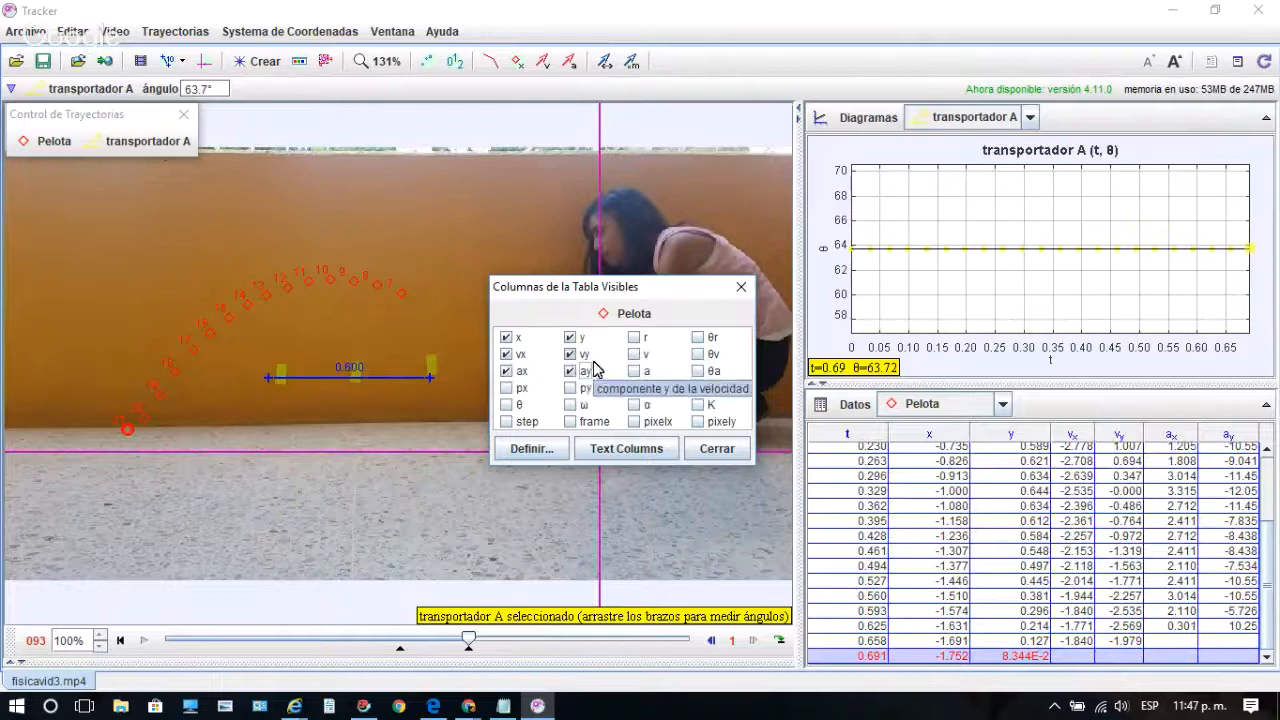
- Even out the column widths of Pelota's data table, close the visible-columns settings and give the table more height
{"action": "left_click", "coordinate": [1051, 434]}
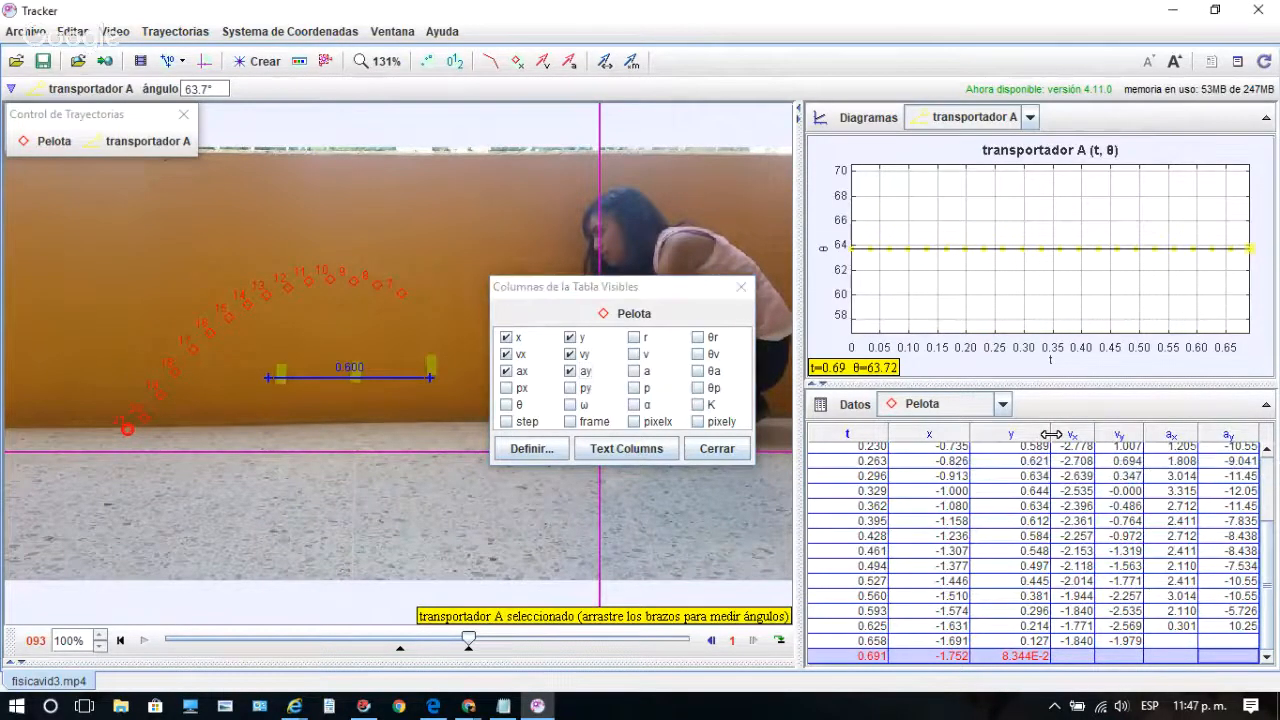
{"action": "left_click_drag", "start_coordinate": [1051, 434], "coordinate": [873, 432]}
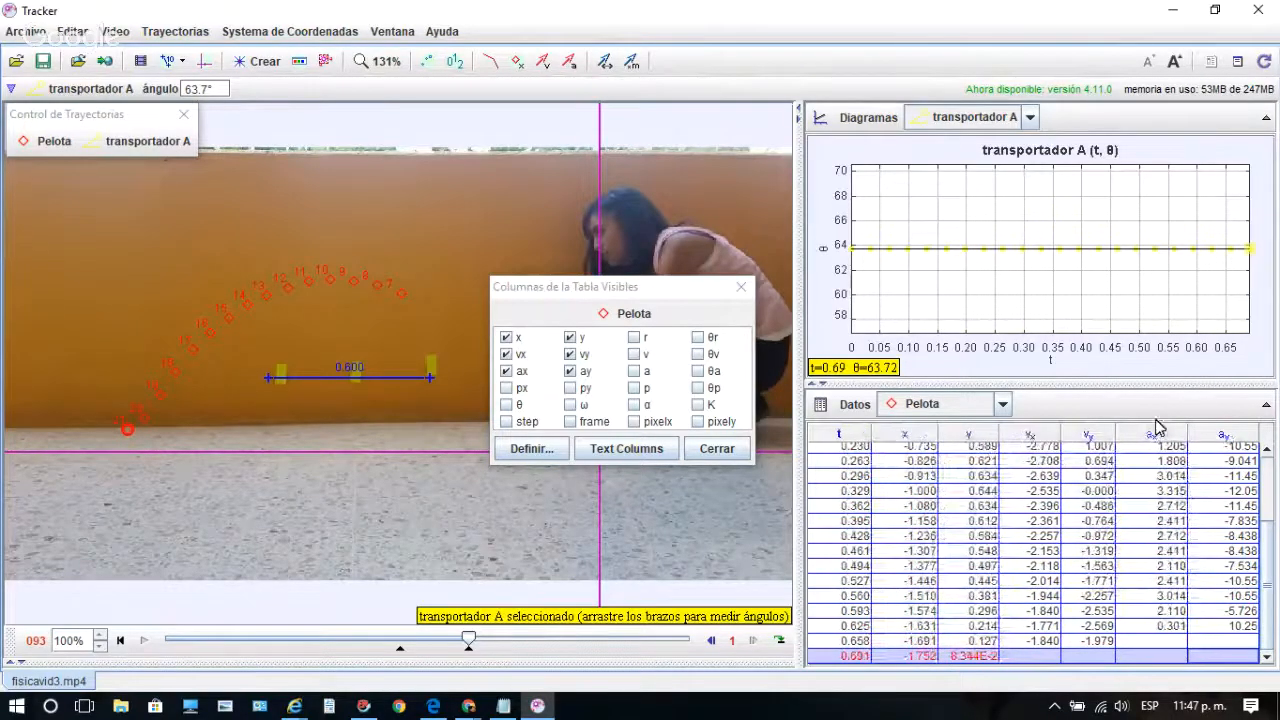
{"action": "left_click_drag", "start_coordinate": [1187, 427], "coordinate": [1176, 428]}
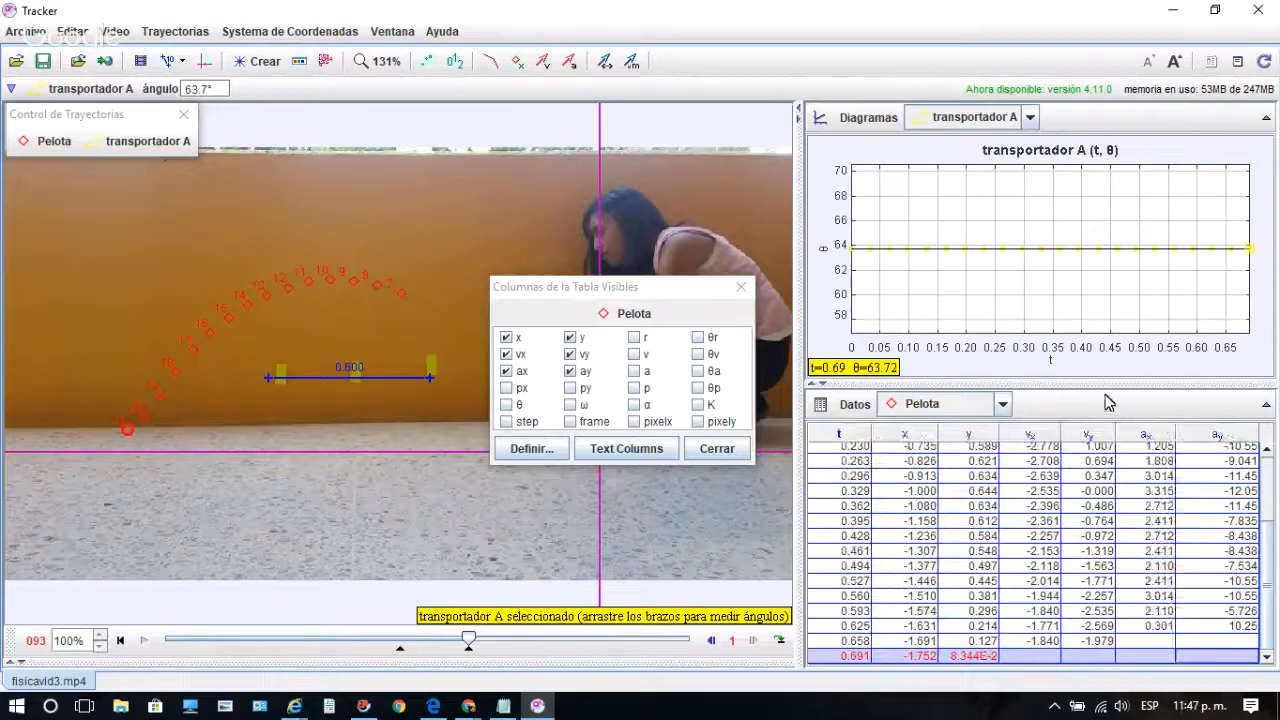
{"action": "left_click", "coordinate": [716, 450]}
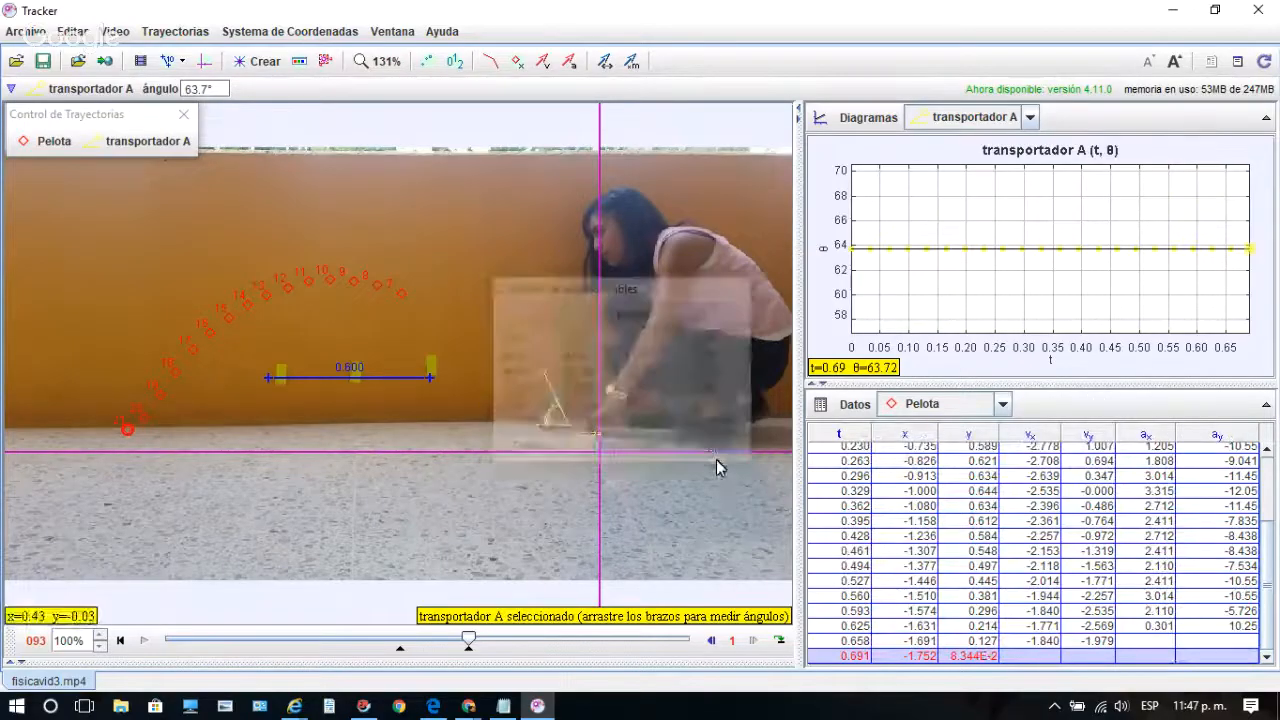
{"action": "left_click_drag", "start_coordinate": [1146, 382], "coordinate": [1144, 353]}
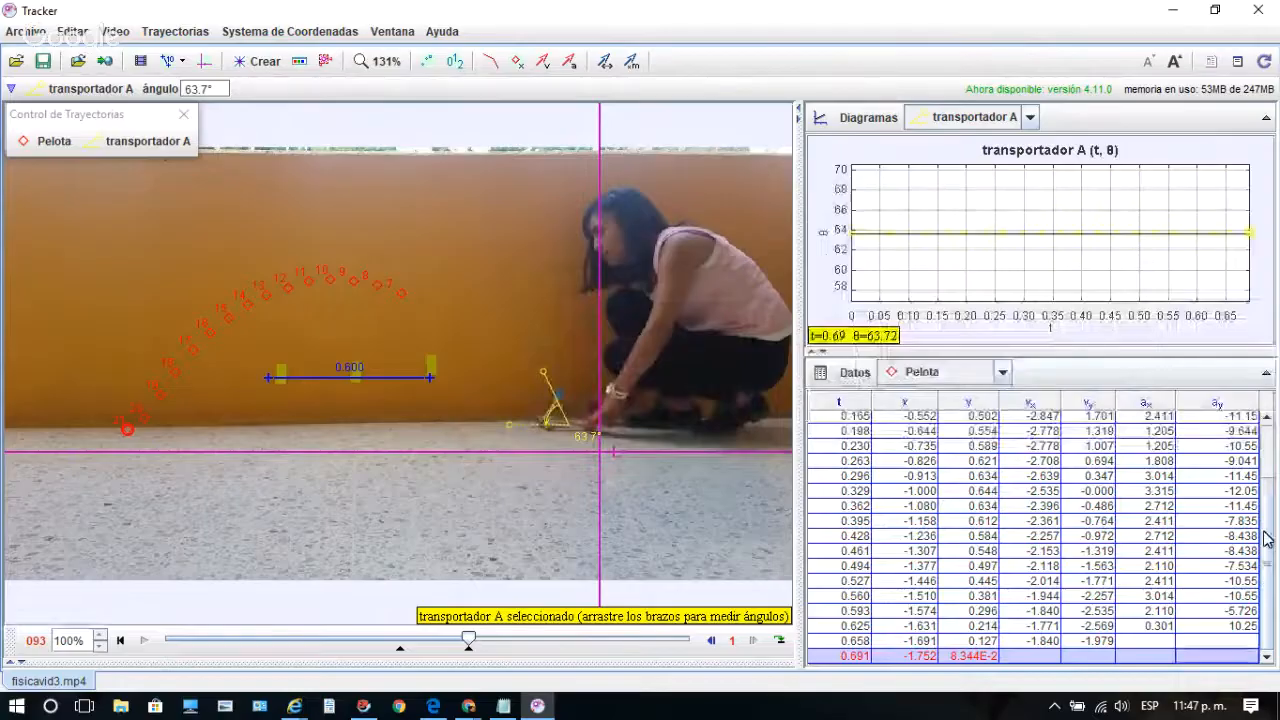
- Go through the x-position values in Pelota's data table from the first time row to the last
{"action": "left_click_drag", "start_coordinate": [1263, 538], "coordinate": [1275, 468]}
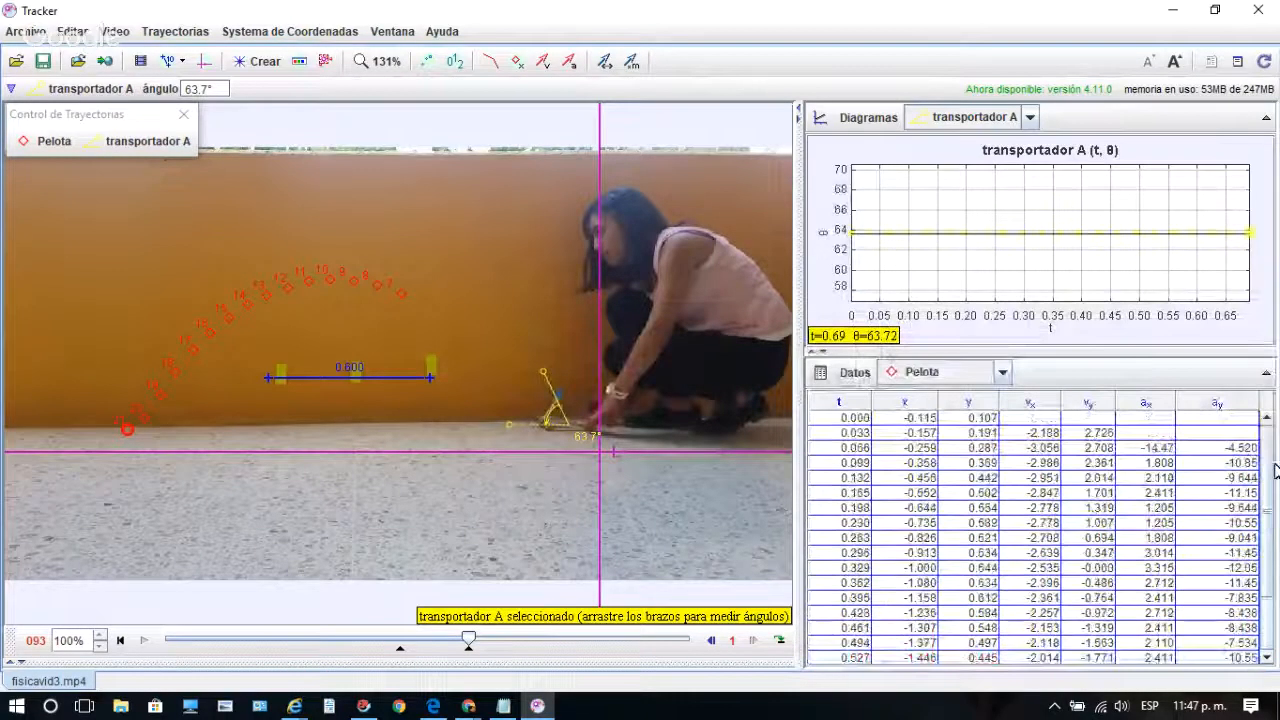
{"action": "left_click", "coordinate": [920, 419]}
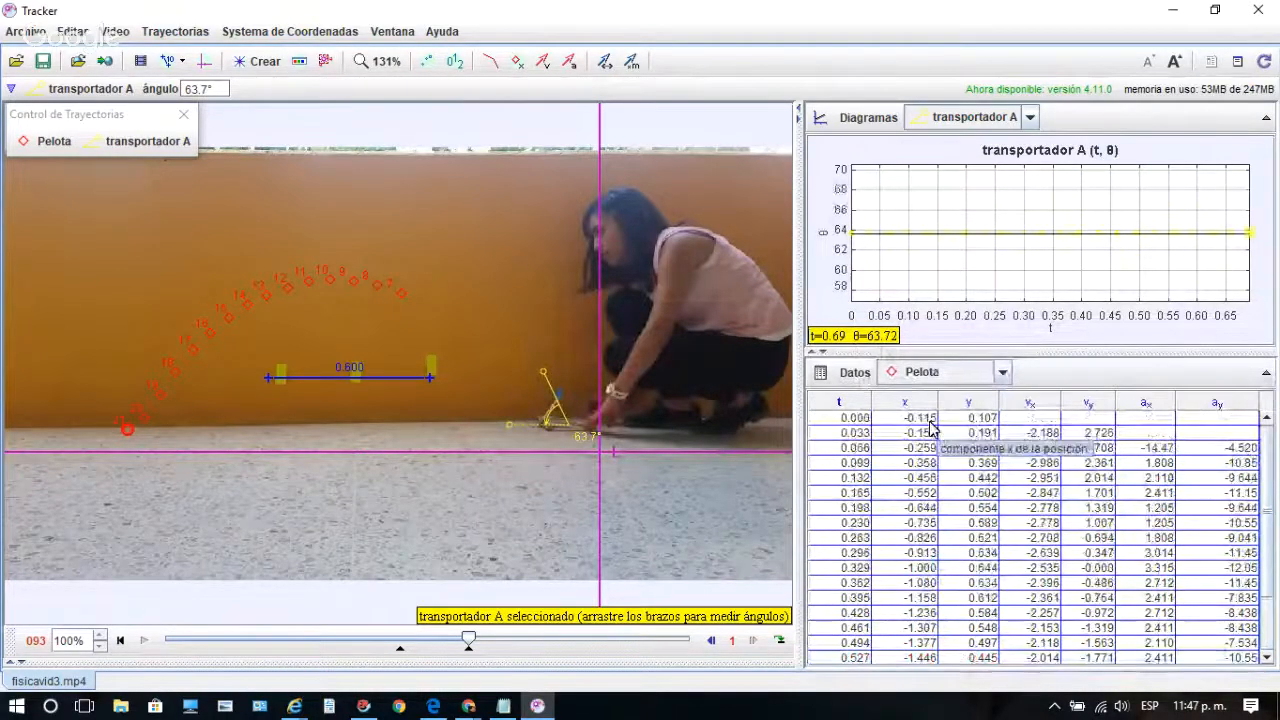
{"action": "key", "text": "Down"}
{"action": "key", "text": "Down"}
{"action": "key", "text": "Down"}
{"action": "key", "text": "Down"}
{"action": "key", "text": "Down"}
{"action": "key", "text": "Down"}
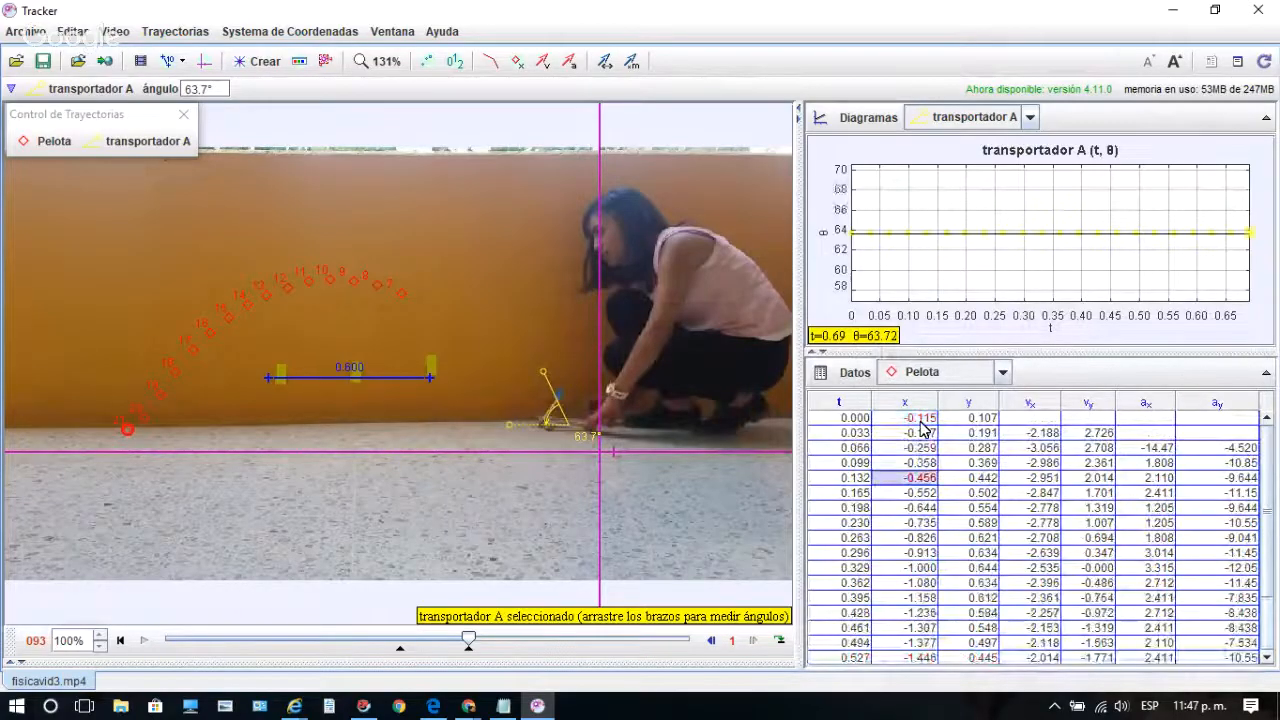
{"action": "key", "text": "Down"}
{"action": "key", "text": "Down"}
{"action": "key", "text": "Down"}
{"action": "key", "text": "Down"}
{"action": "key", "text": "Down"}
{"action": "key", "text": "Down"}
{"action": "key", "text": "Down"}
{"action": "key", "text": "Down"}
{"action": "key", "text": "Down"}
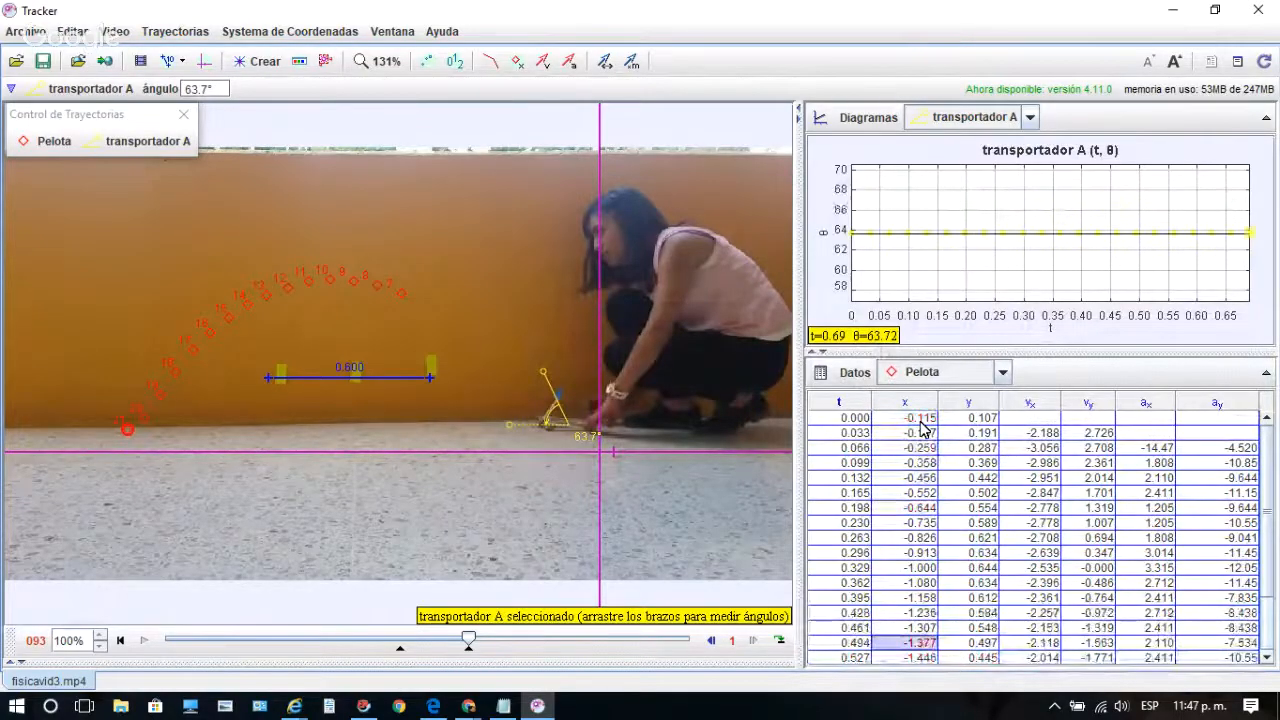
{"action": "key", "text": "Down"}
{"action": "key", "text": "Down"}
{"action": "key", "text": "Down"}
{"action": "key", "text": "Down"}
{"action": "key", "text": "Down"}
{"action": "key", "text": "Down"}
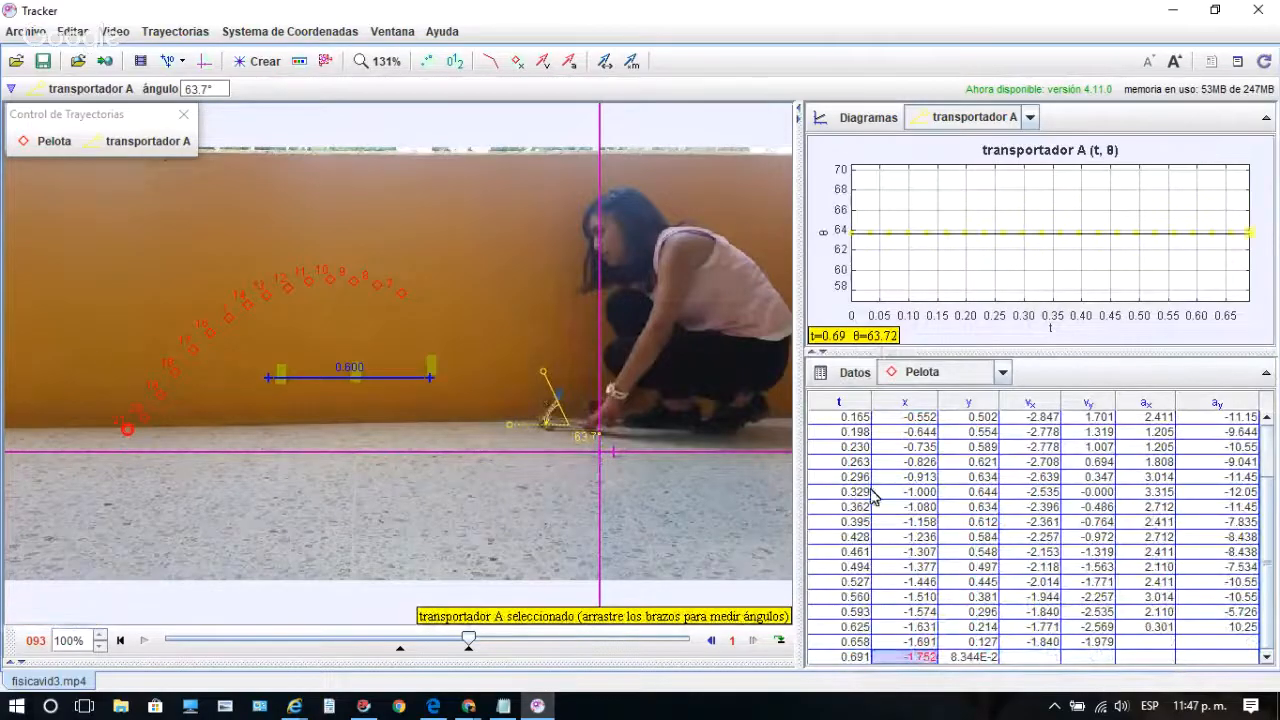
- Examine the y-position values in Pelota's data table from the first time row to the last
{"action": "left_click", "coordinate": [976, 432]}
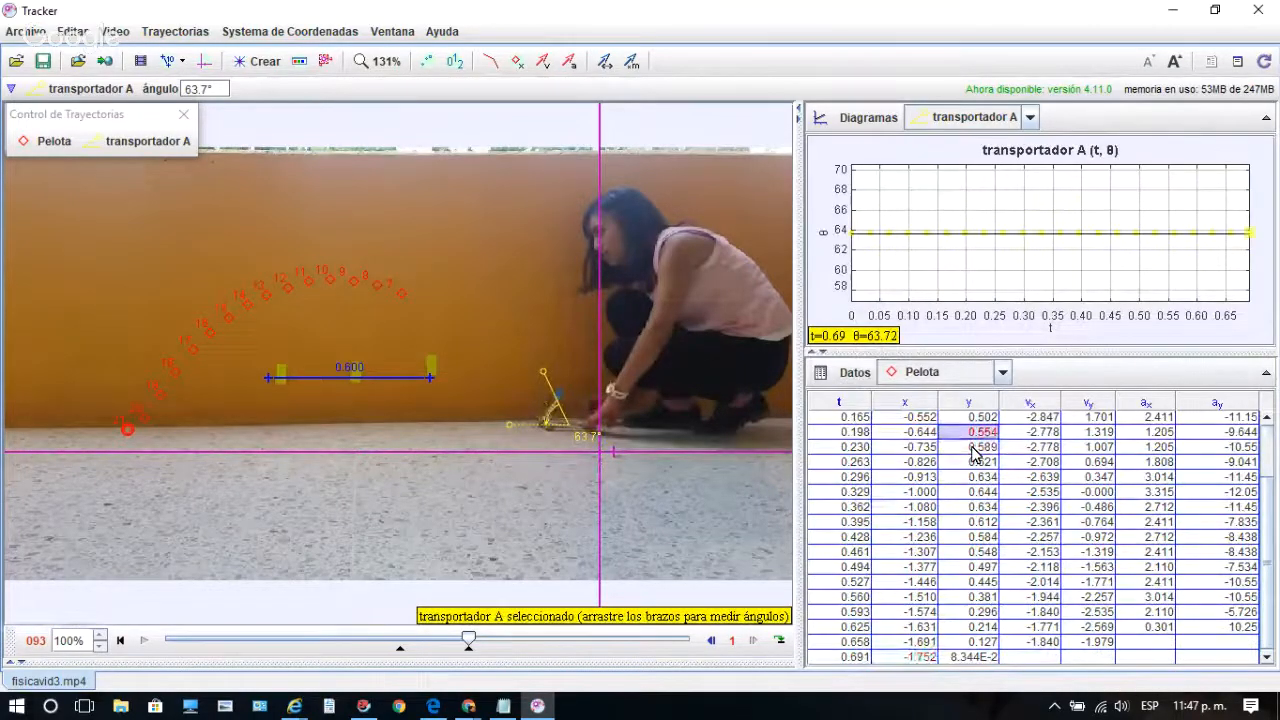
{"action": "key", "text": "Up"}
{"action": "key", "text": "Up"}
{"action": "key", "text": "Up"}
{"action": "key", "text": "Up"}
{"action": "key", "text": "Up"}
{"action": "key", "text": "Up"}
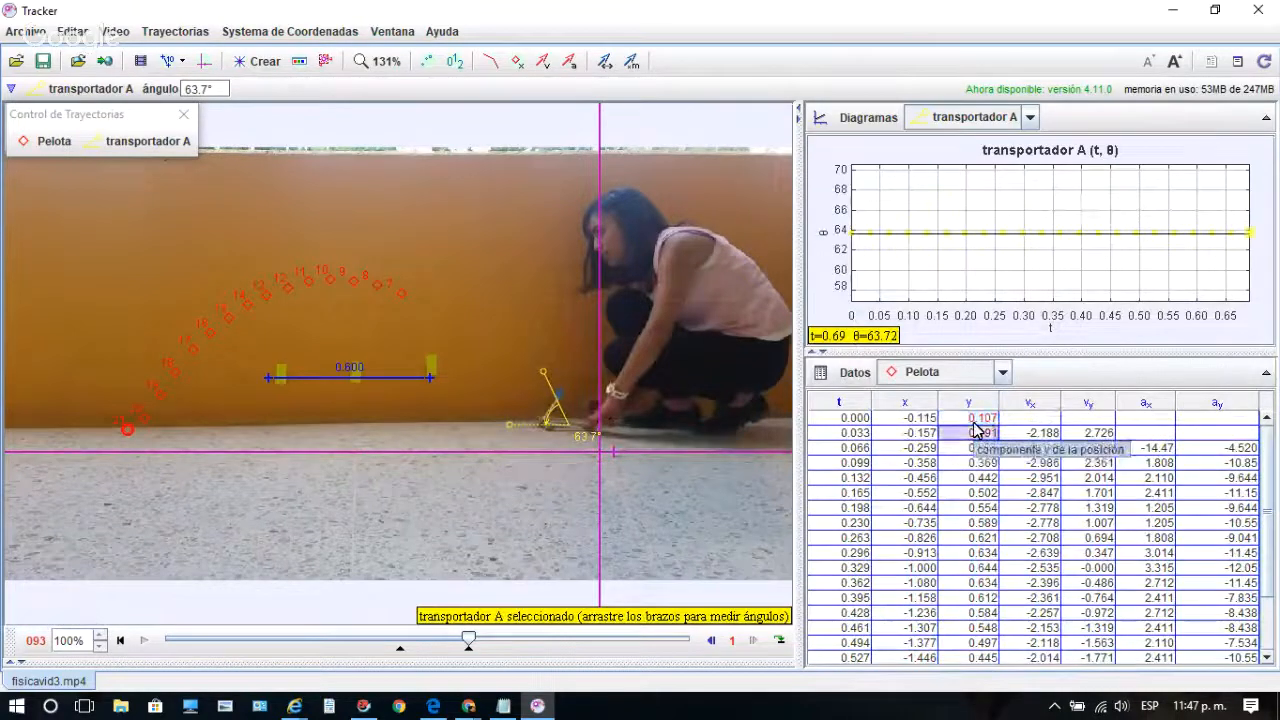
{"action": "left_click", "coordinate": [968, 448]}
{"action": "key", "text": "Down"}
{"action": "key", "text": "Down"}
{"action": "key", "text": "Down"}
{"action": "key", "text": "Down"}
{"action": "key", "text": "Down"}
{"action": "key", "text": "Down"}
{"action": "key", "text": "Down"}
{"action": "key", "text": "Down"}
{"action": "key", "text": "Down"}
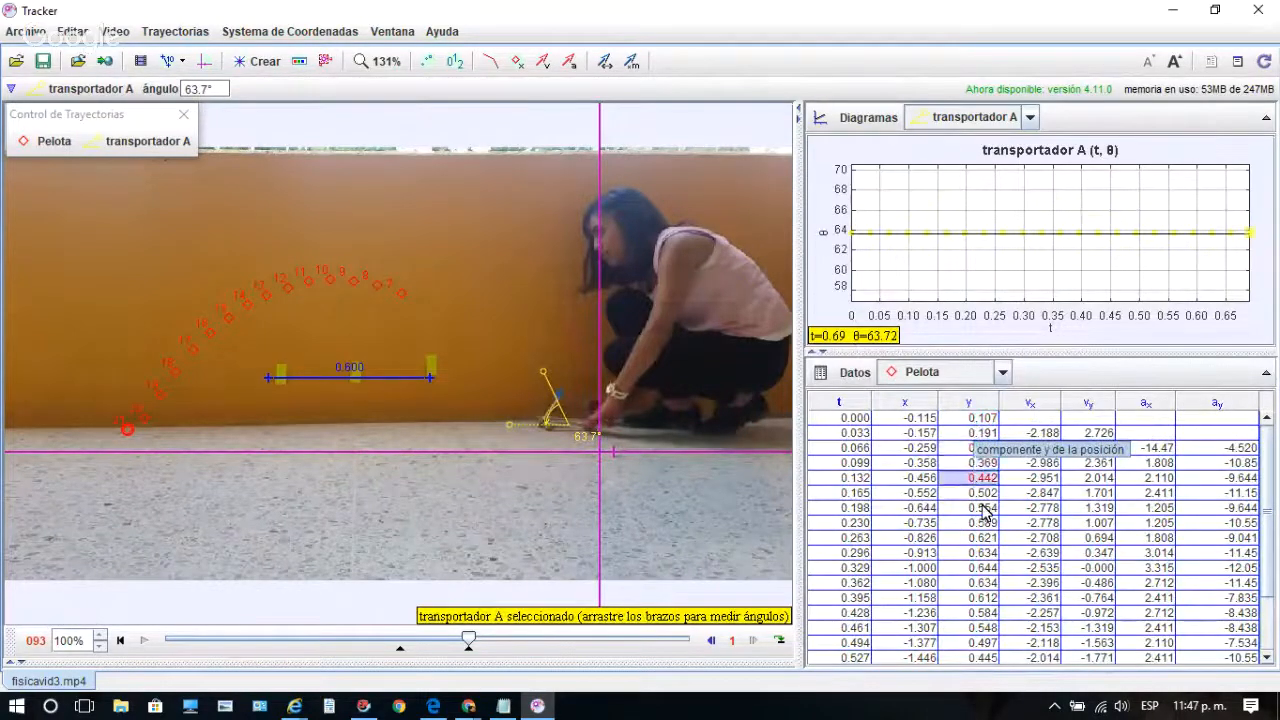
{"action": "key", "text": "Down"}
{"action": "key", "text": "Down"}
{"action": "key", "text": "Down"}
{"action": "key", "text": "Down"}
{"action": "key", "text": "Down"}
{"action": "key", "text": "Down"}
{"action": "key", "text": "Down"}
{"action": "key", "text": "Down"}
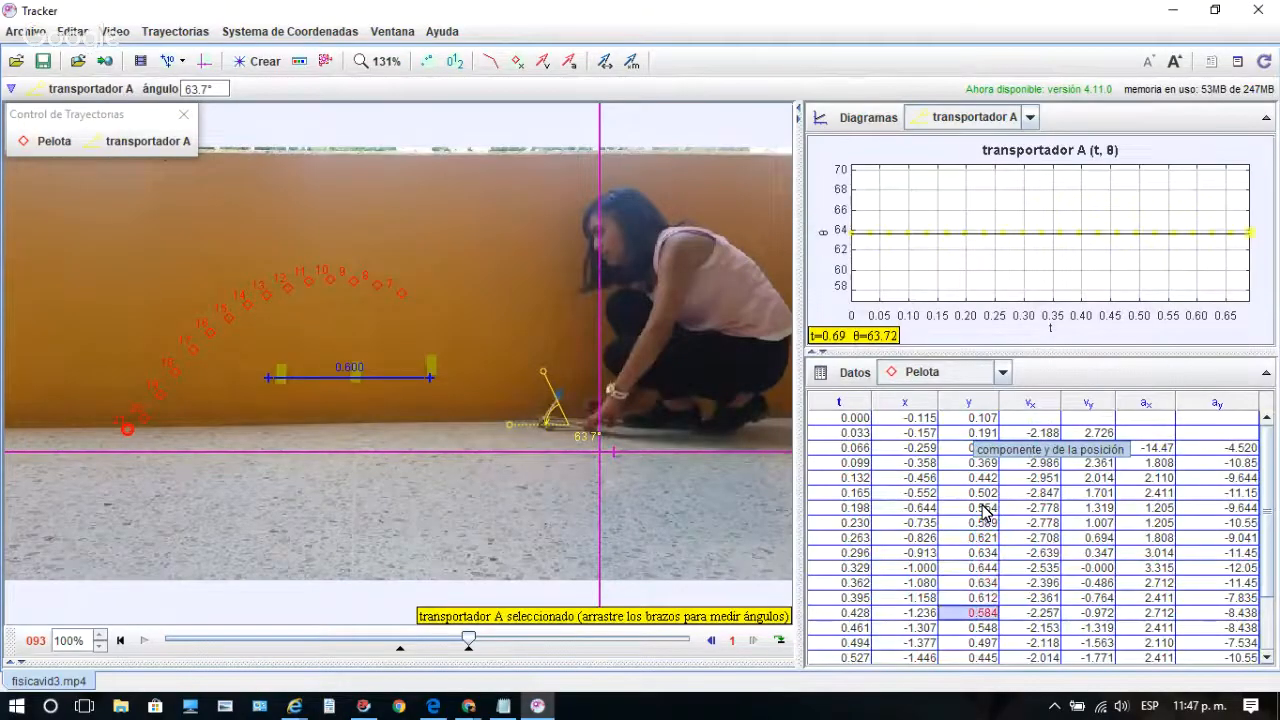
{"action": "key", "text": "Down"}
{"action": "key", "text": "Down"}
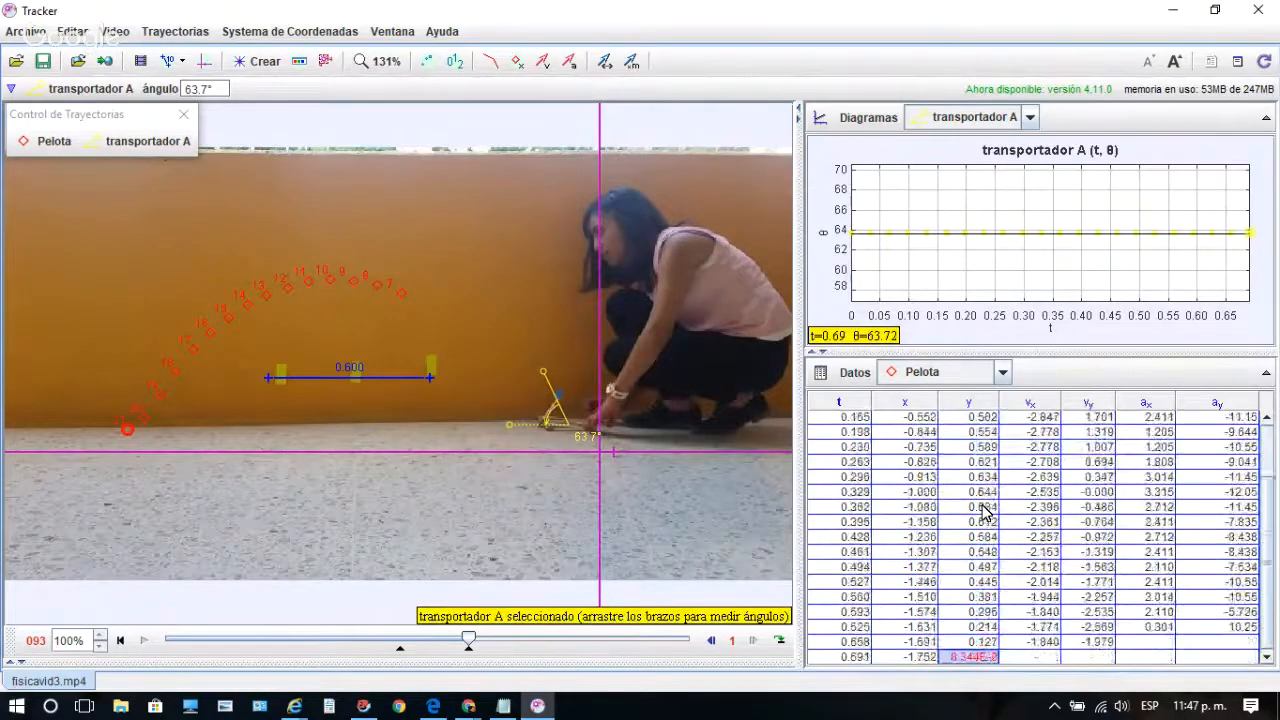
{"action": "key", "text": "Return"}
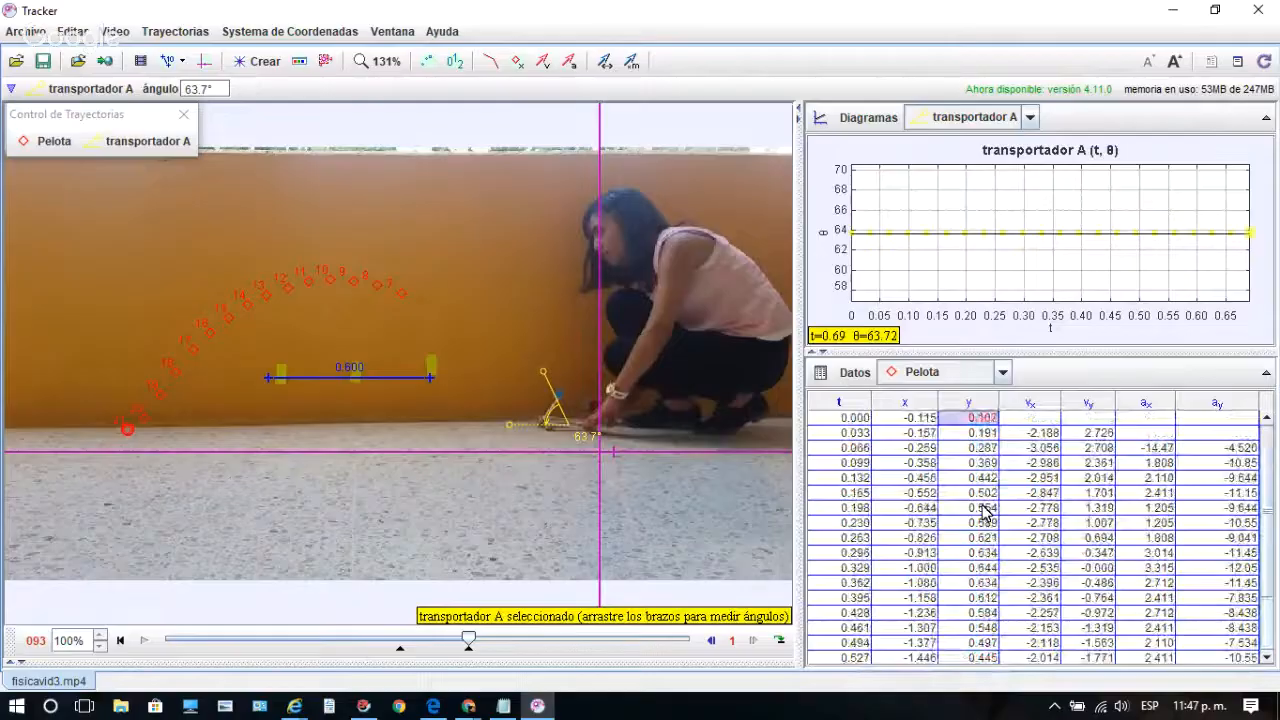
- Move the coordinate origin onto Pelota's mark in frame 72, at about pixel position x 458.5, y 225.6, and play the clip
{"action": "left_click", "coordinate": [601, 458]}
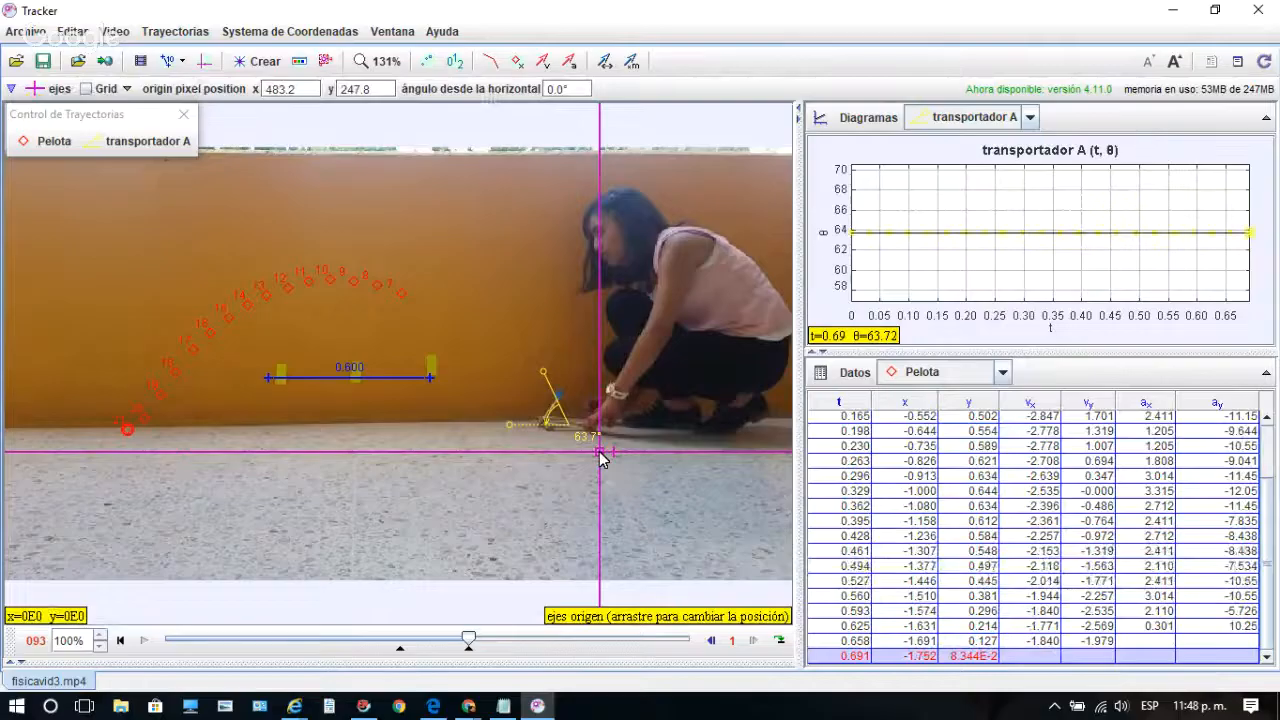
{"action": "left_click", "coordinate": [121, 640]}
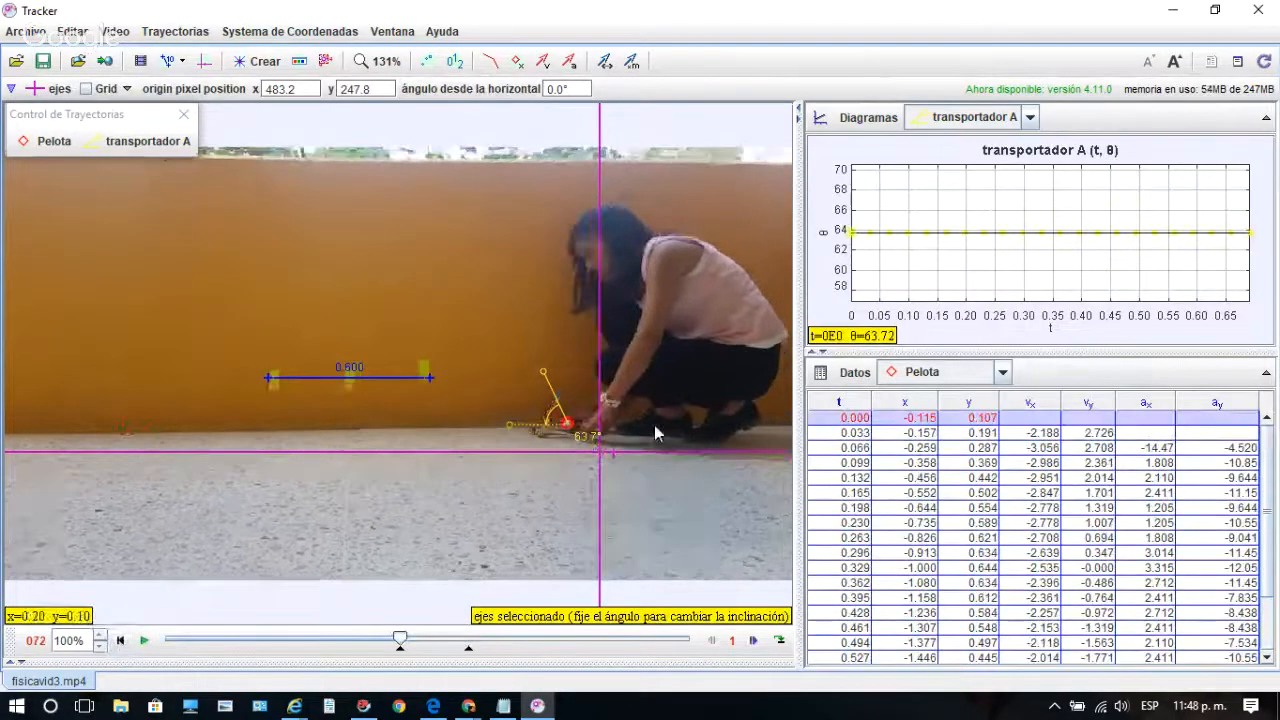
{"action": "left_click_drag", "start_coordinate": [599, 452], "coordinate": [570, 434]}
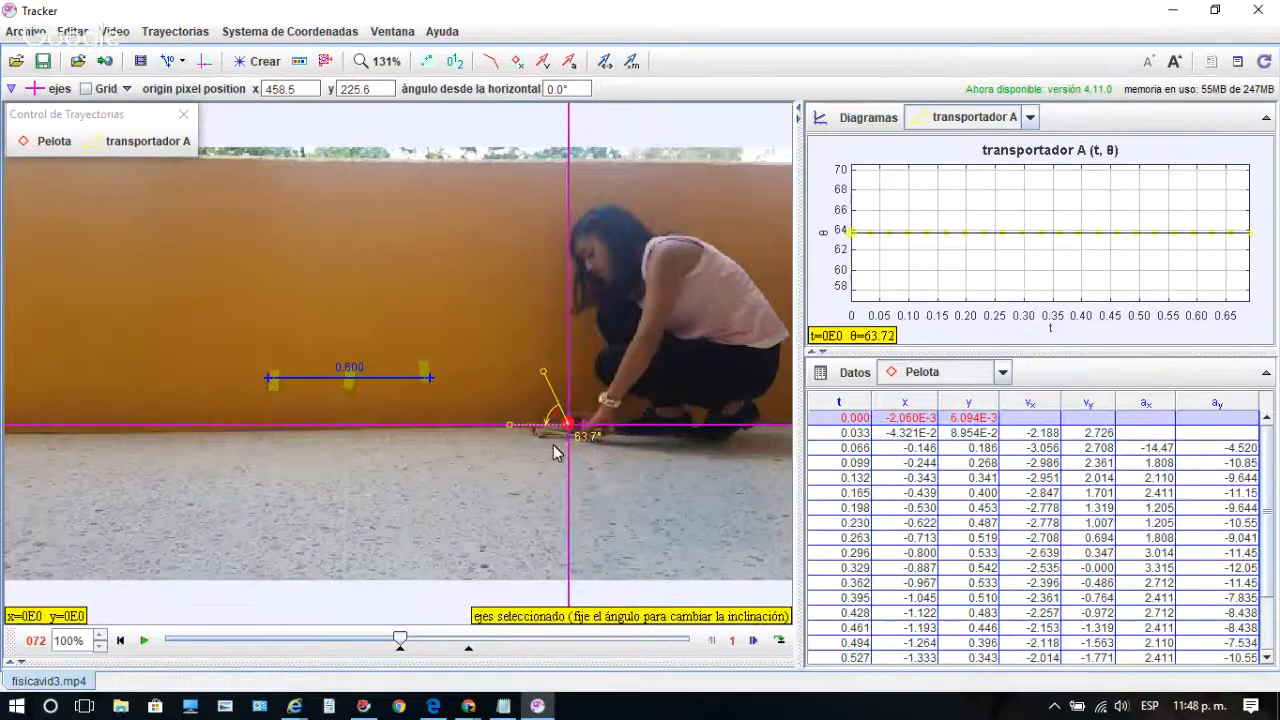
{"action": "left_click", "coordinate": [144, 641]}
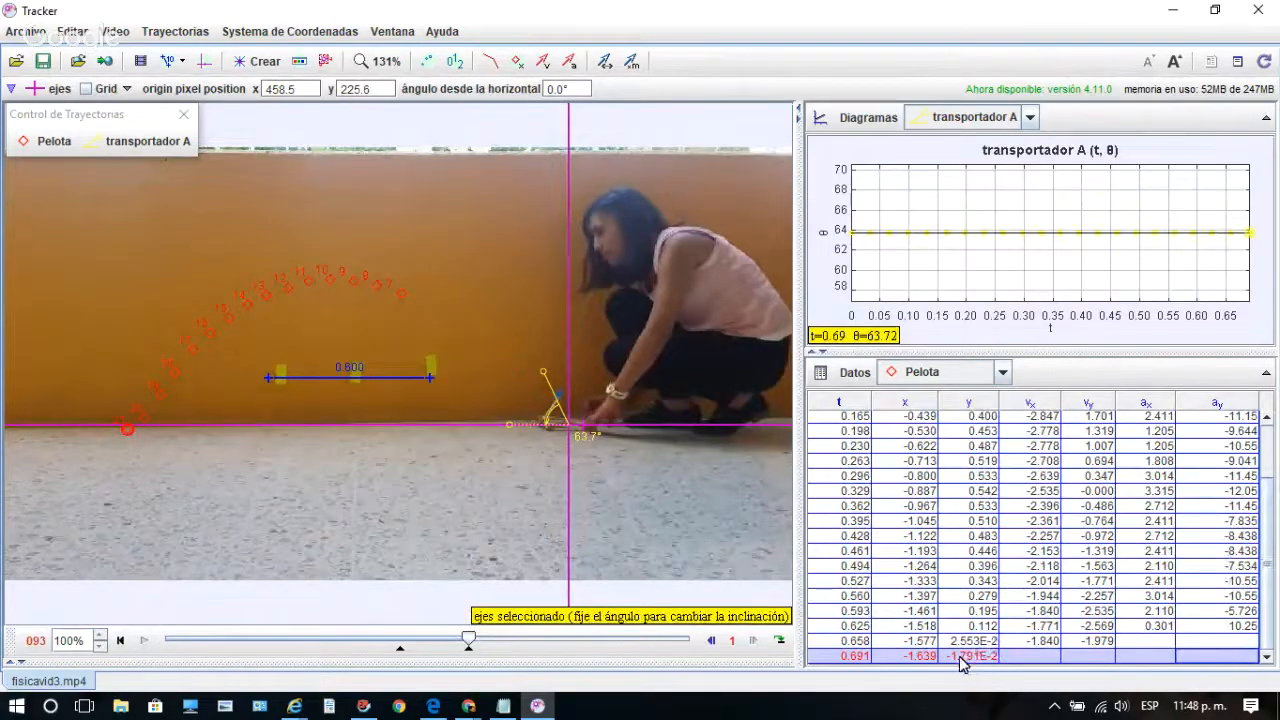
- Move the protractor's vertex onto the coordinate origin, giving a launch angle of about 64.0°
{"action": "left_click", "coordinate": [571, 428]}
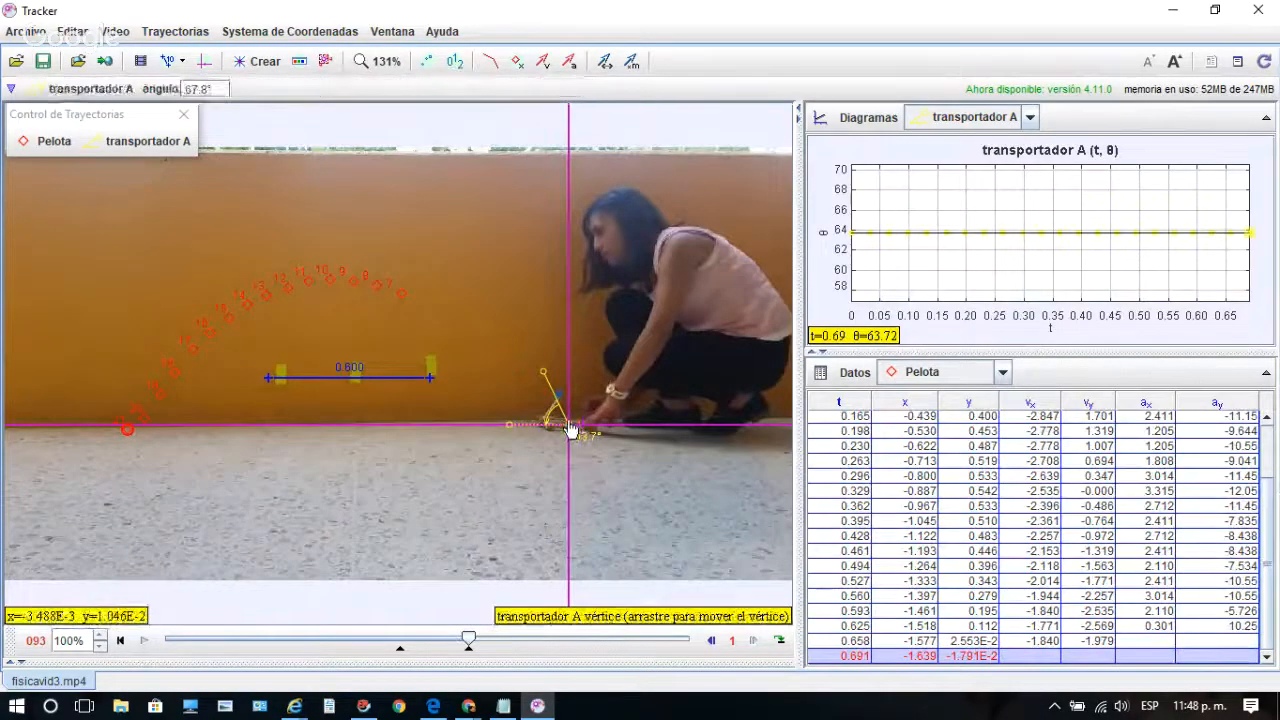
{"action": "left_click_drag", "start_coordinate": [571, 428], "coordinate": [572, 433]}
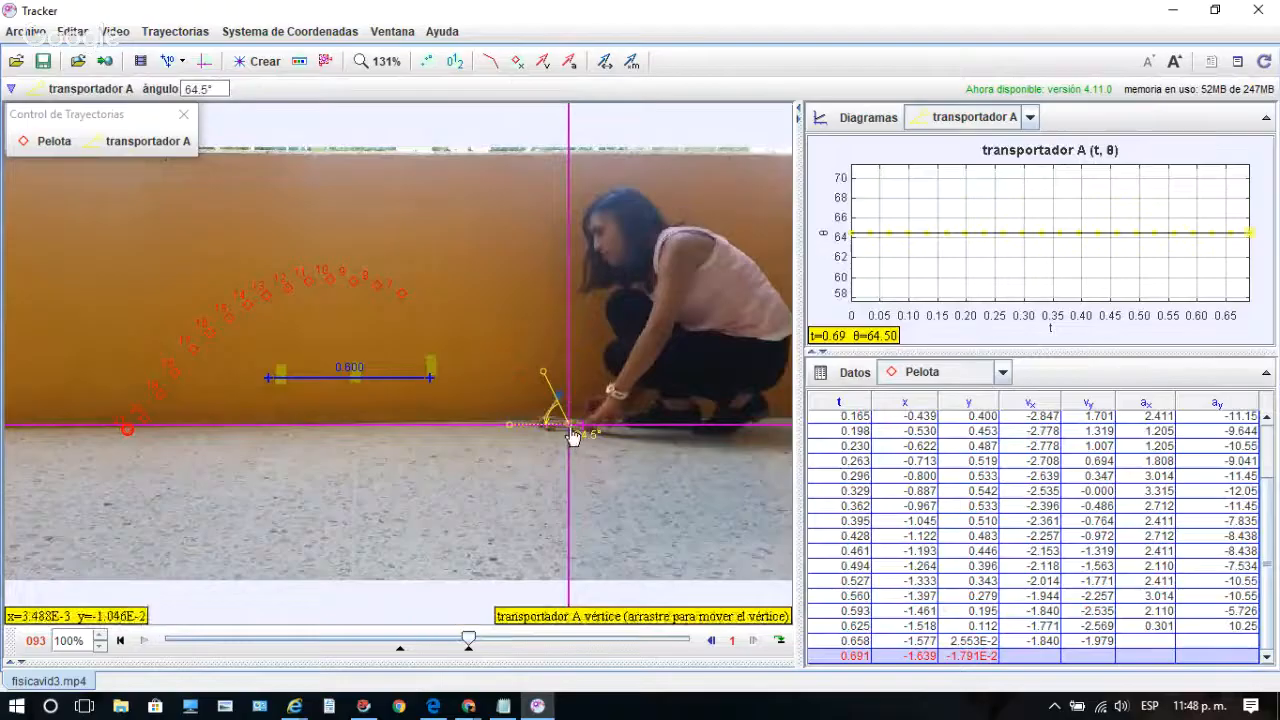
{"action": "mouse_move", "coordinate": [569, 422]}
{"action": "left_mouse_down"}
{"action": "mouse_move", "coordinate": [571, 443]}
{"action": "mouse_move", "coordinate": [569, 430]}
{"action": "left_mouse_up"}
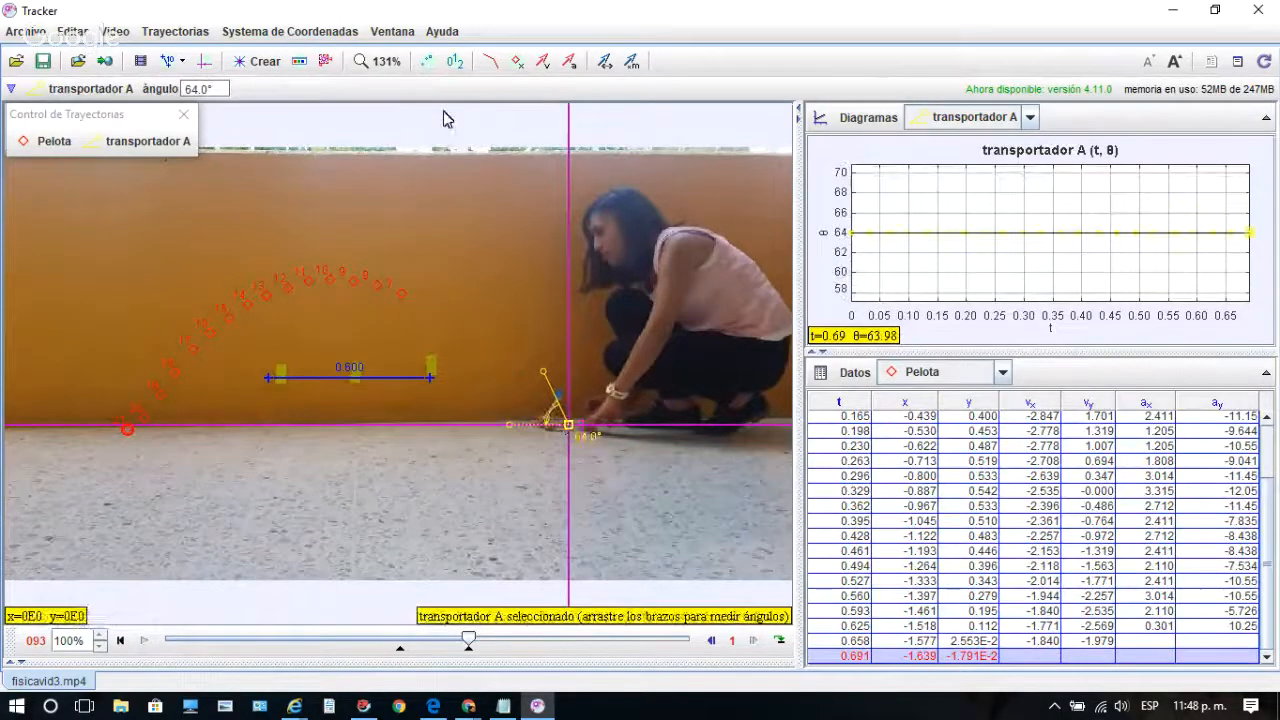
- Reposition the coordinate origin just below the protractor's vertex, at about pixel position x 459.2, y 230.2
{"action": "left_click", "coordinate": [373, 61]}
{"action": "left_click", "coordinate": [368, 189]}
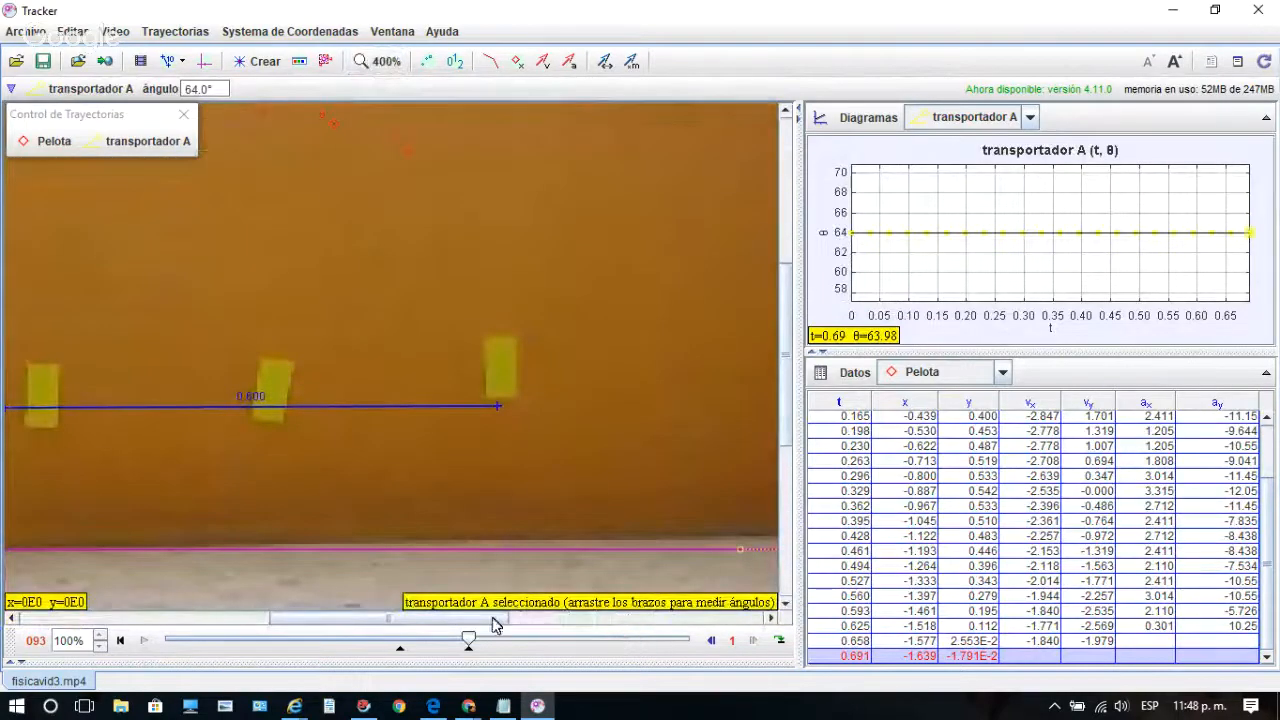
{"action": "left_click_drag", "start_coordinate": [497, 625], "coordinate": [643, 615]}
{"action": "left_click", "coordinate": [467, 549]}
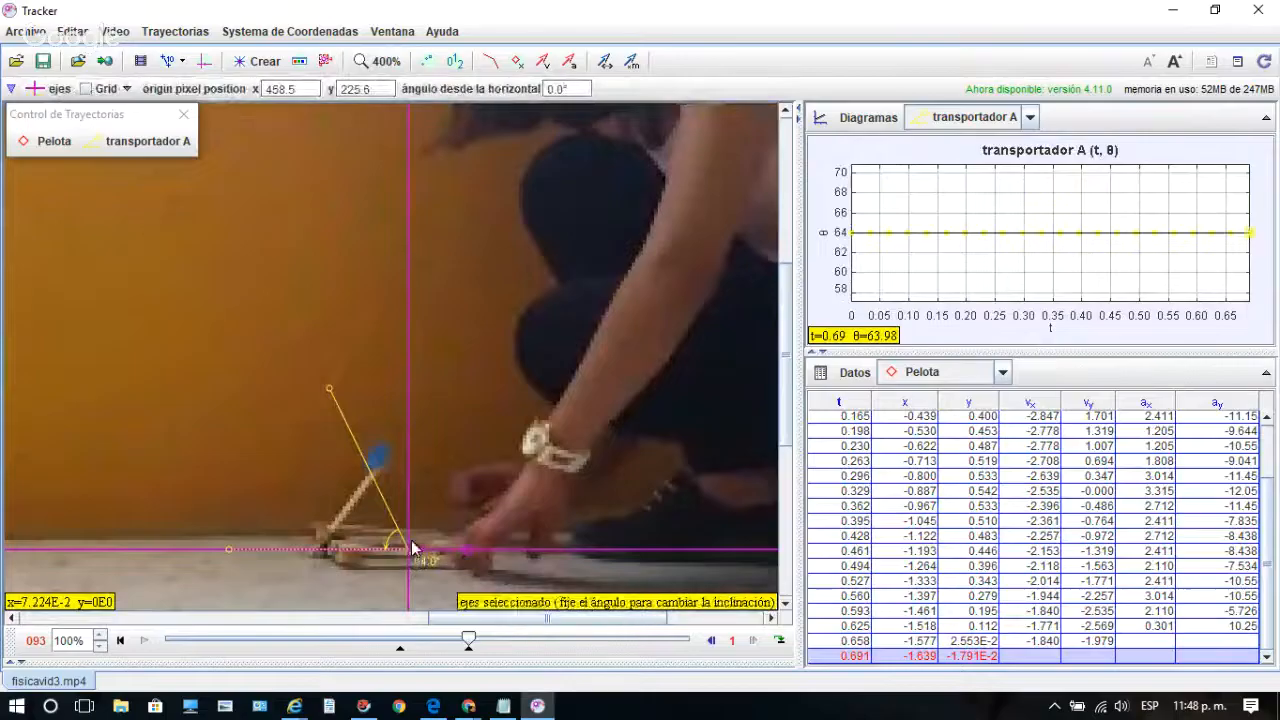
{"action": "left_click_drag", "start_coordinate": [413, 548], "coordinate": [536, 487]}
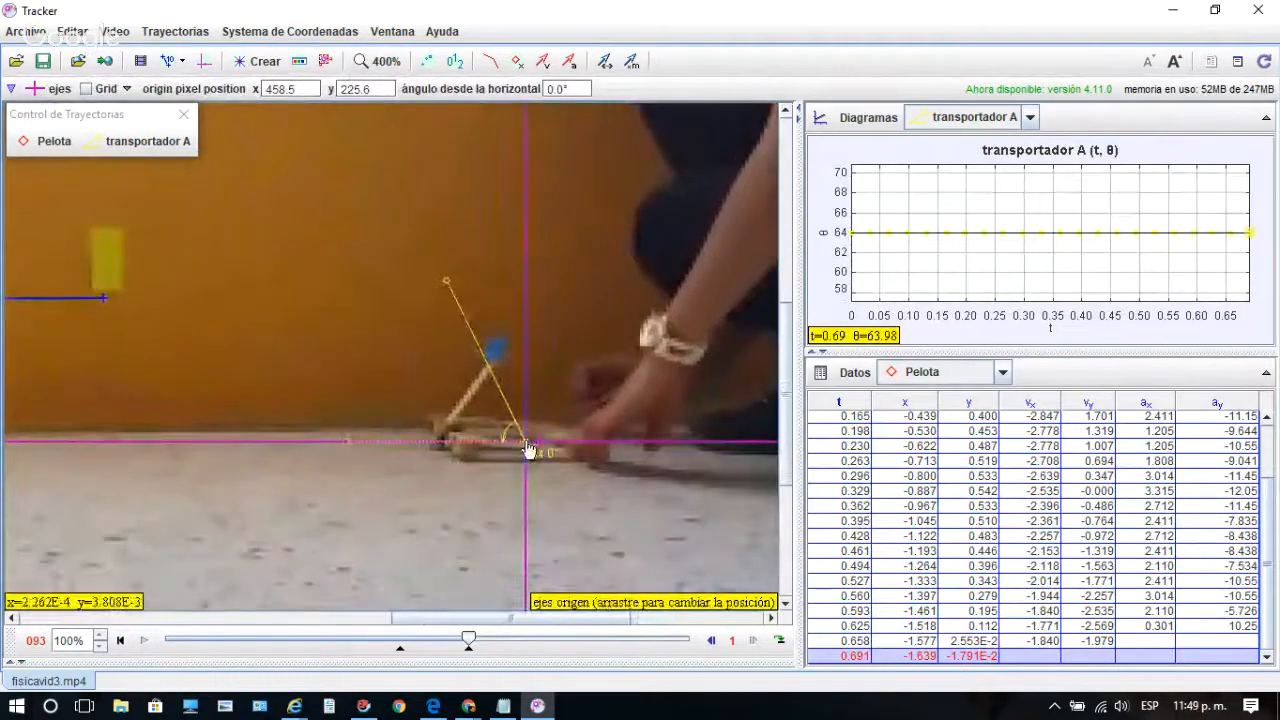
{"action": "left_click", "coordinate": [397, 68]}
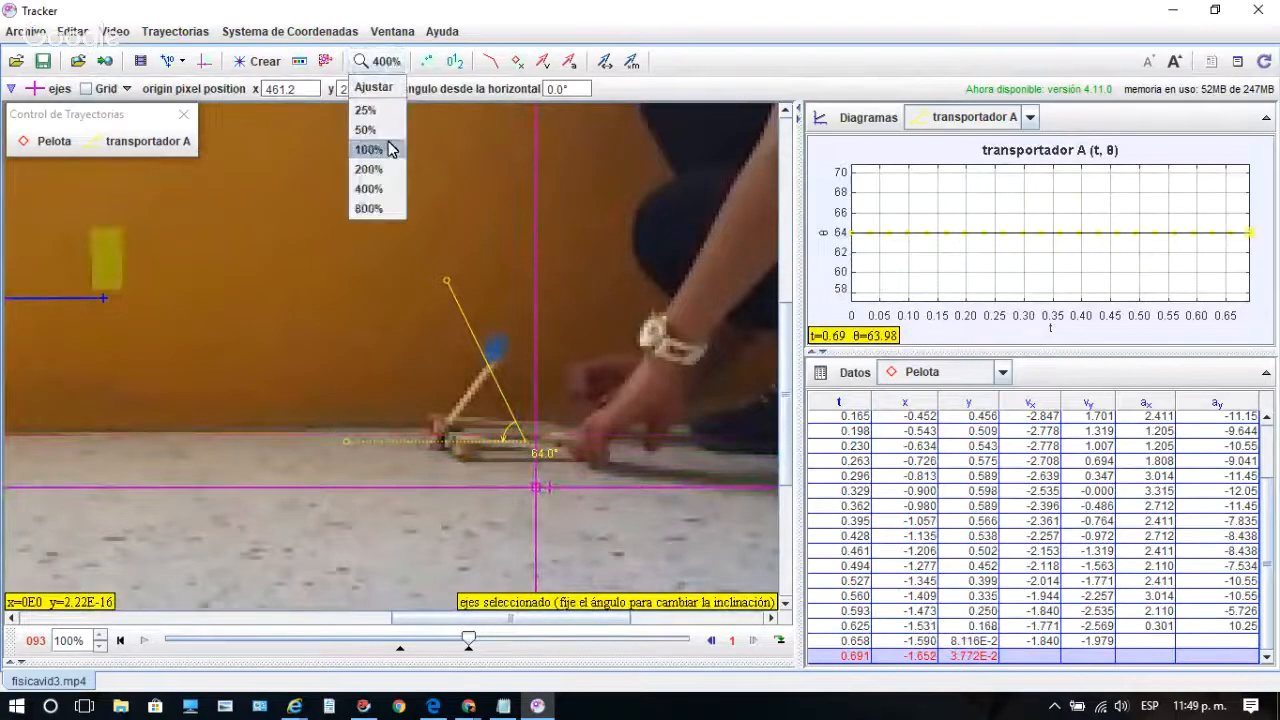
{"action": "left_click", "coordinate": [374, 88]}
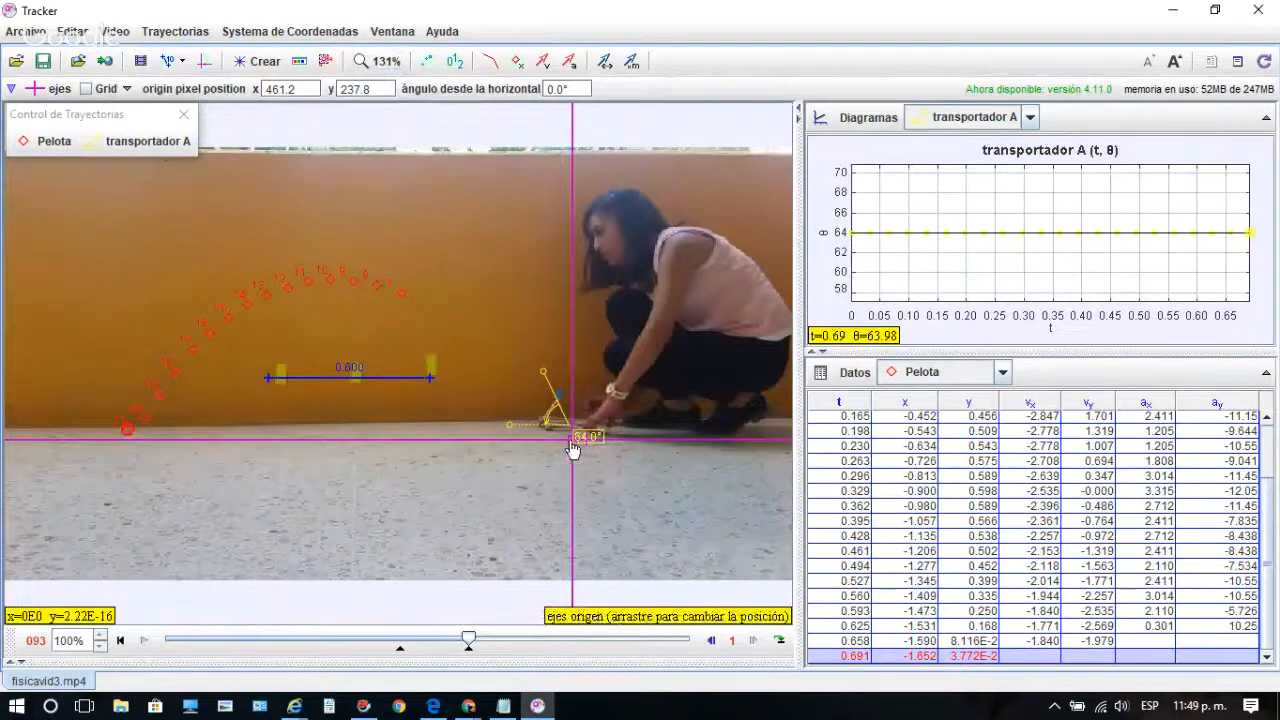
{"action": "left_click_drag", "start_coordinate": [572, 449], "coordinate": [572, 440]}
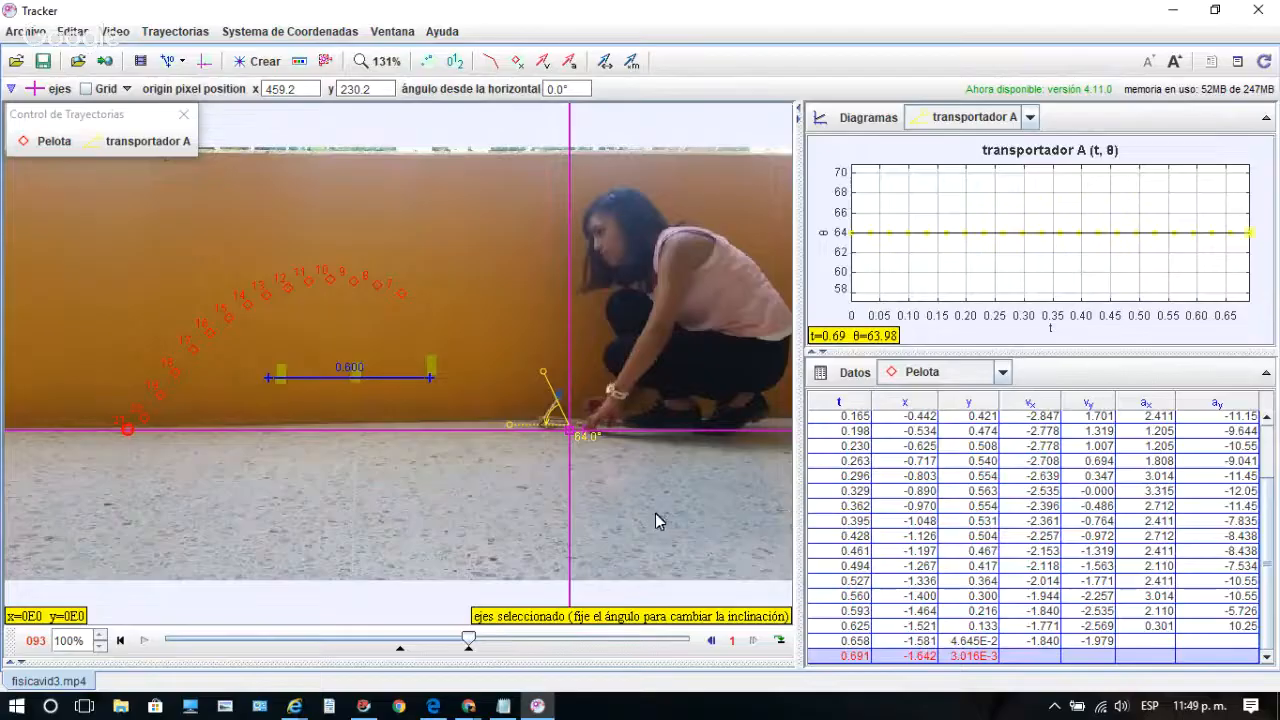
- Enlarge the plot area and show three diagrams of Pelota in place of the protractor's plot
{"action": "left_click_drag", "start_coordinate": [1043, 352], "coordinate": [1045, 462]}
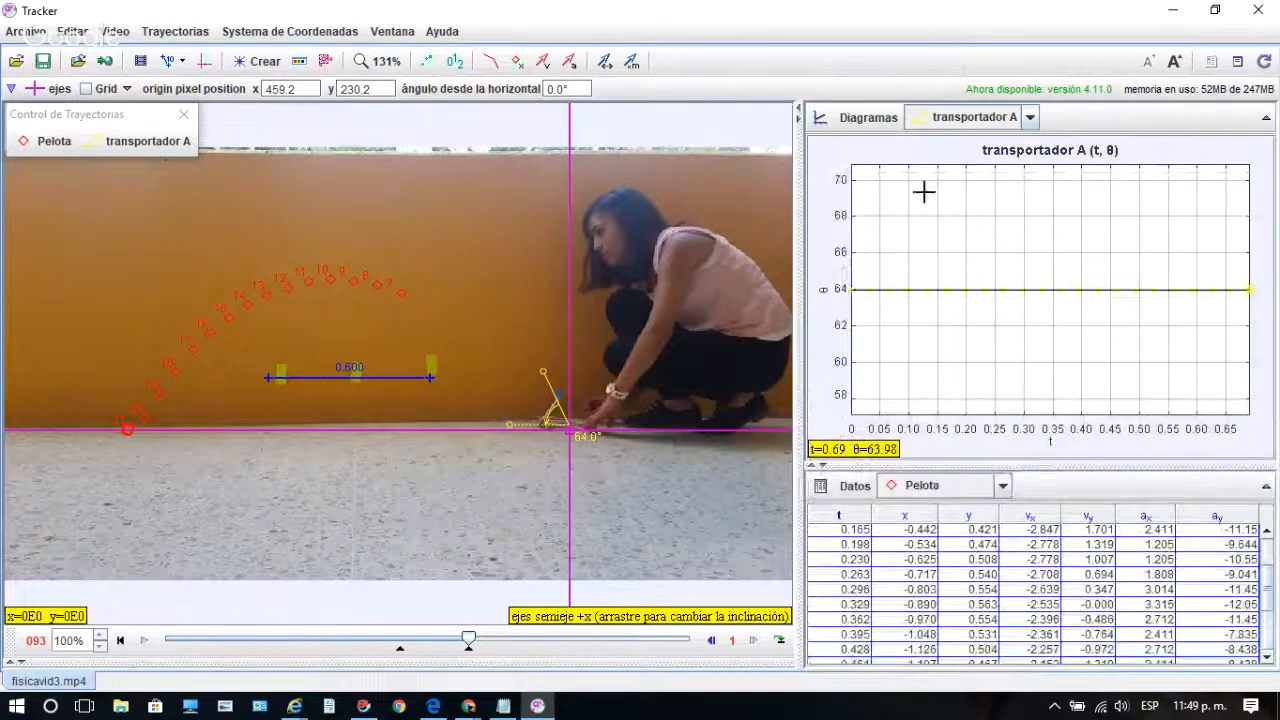
{"action": "left_click", "coordinate": [1030, 118]}
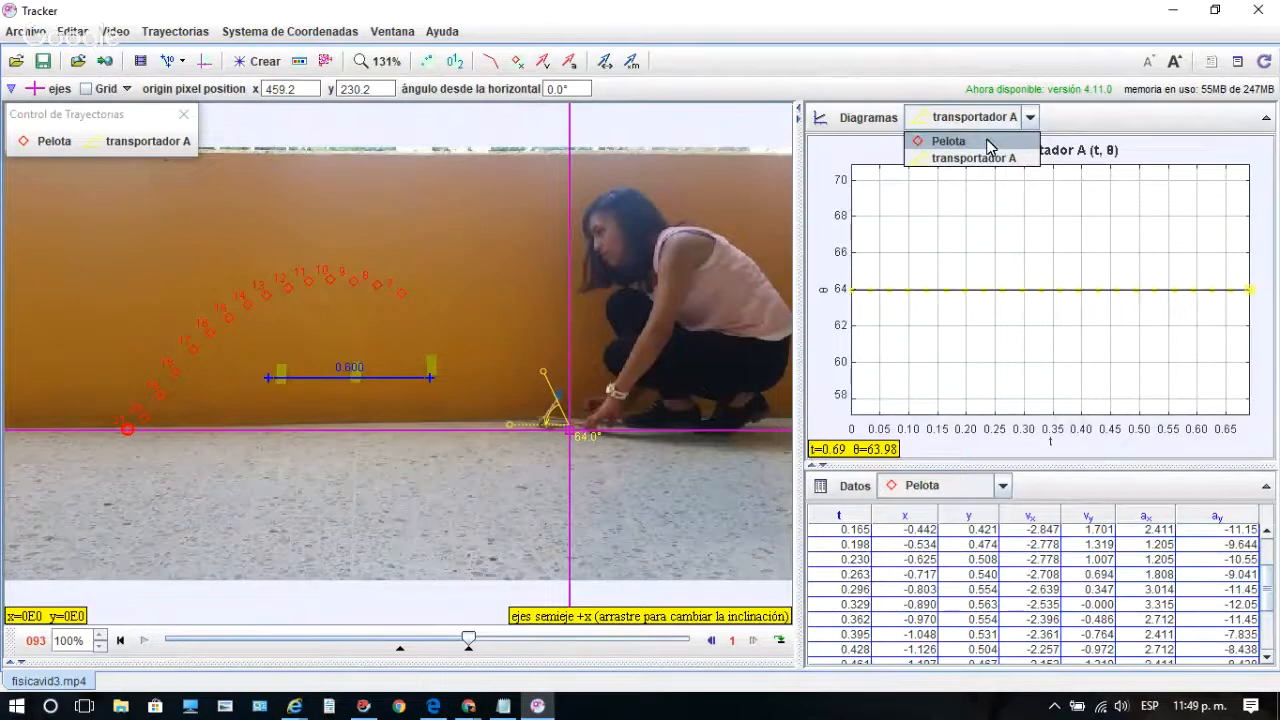
{"action": "left_click", "coordinate": [1030, 117]}
{"action": "left_click", "coordinate": [1030, 117]}
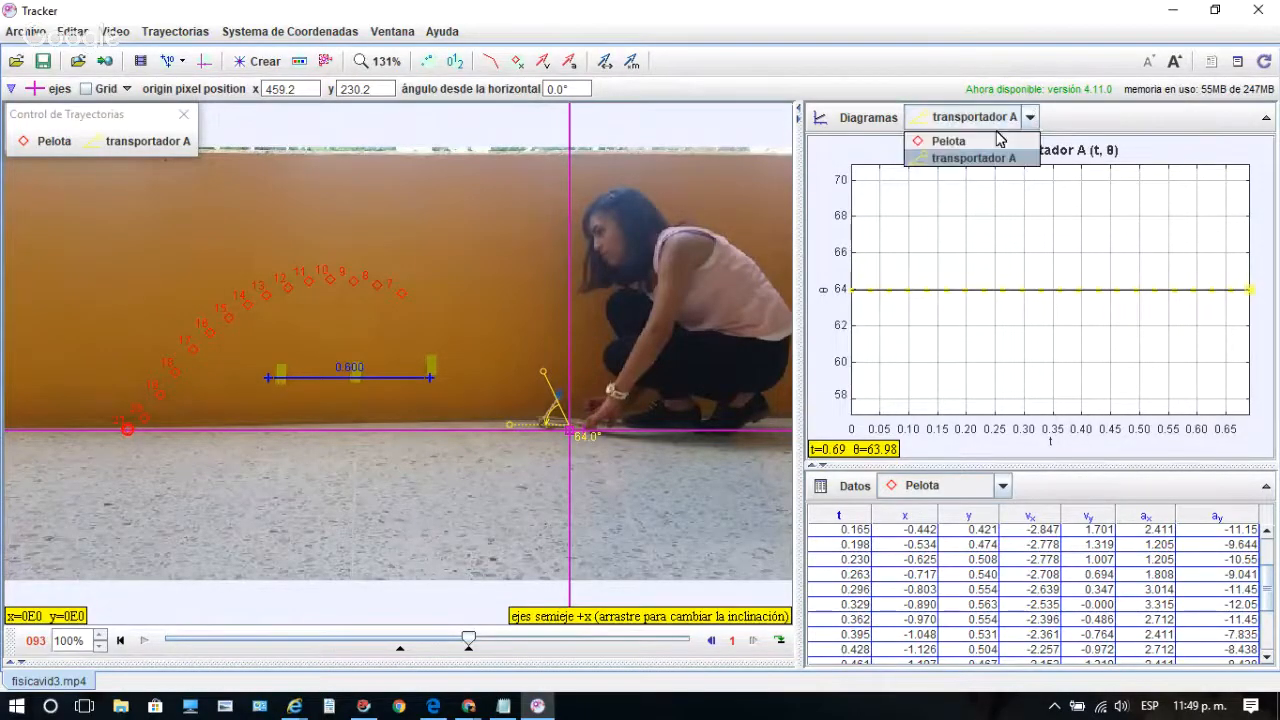
{"action": "left_click", "coordinate": [967, 141]}
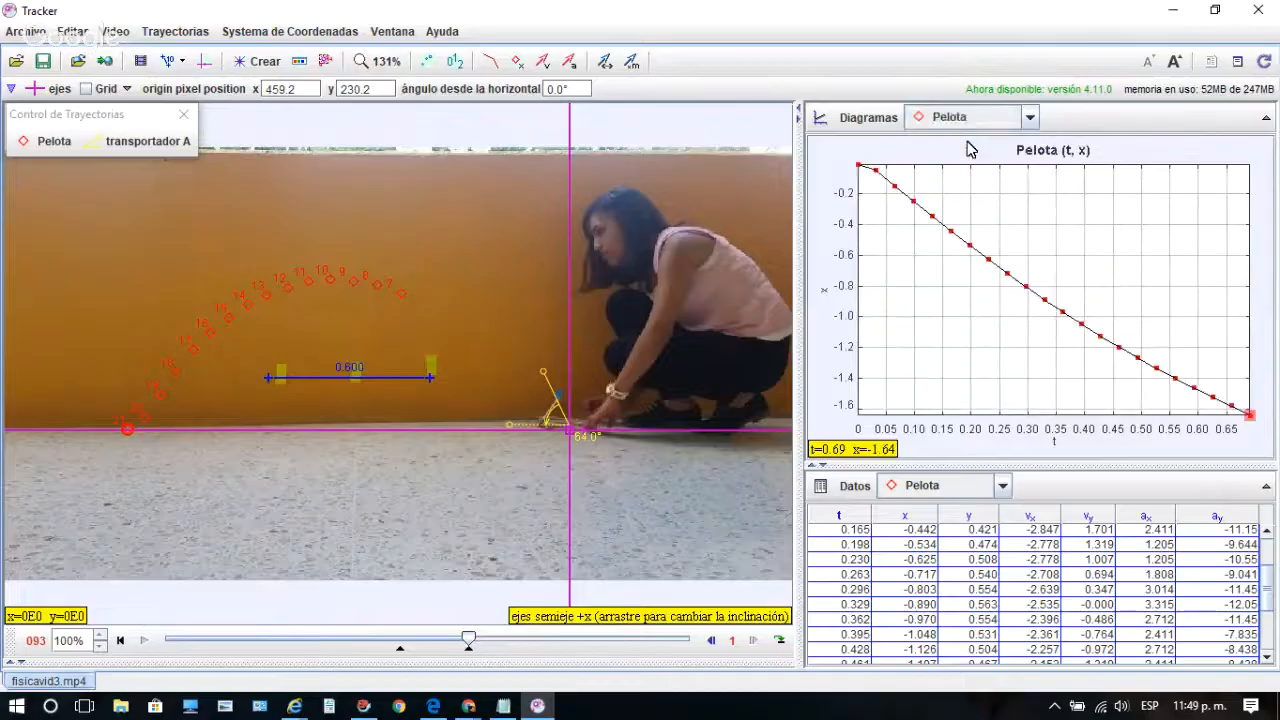
{"action": "left_click", "coordinate": [843, 117]}
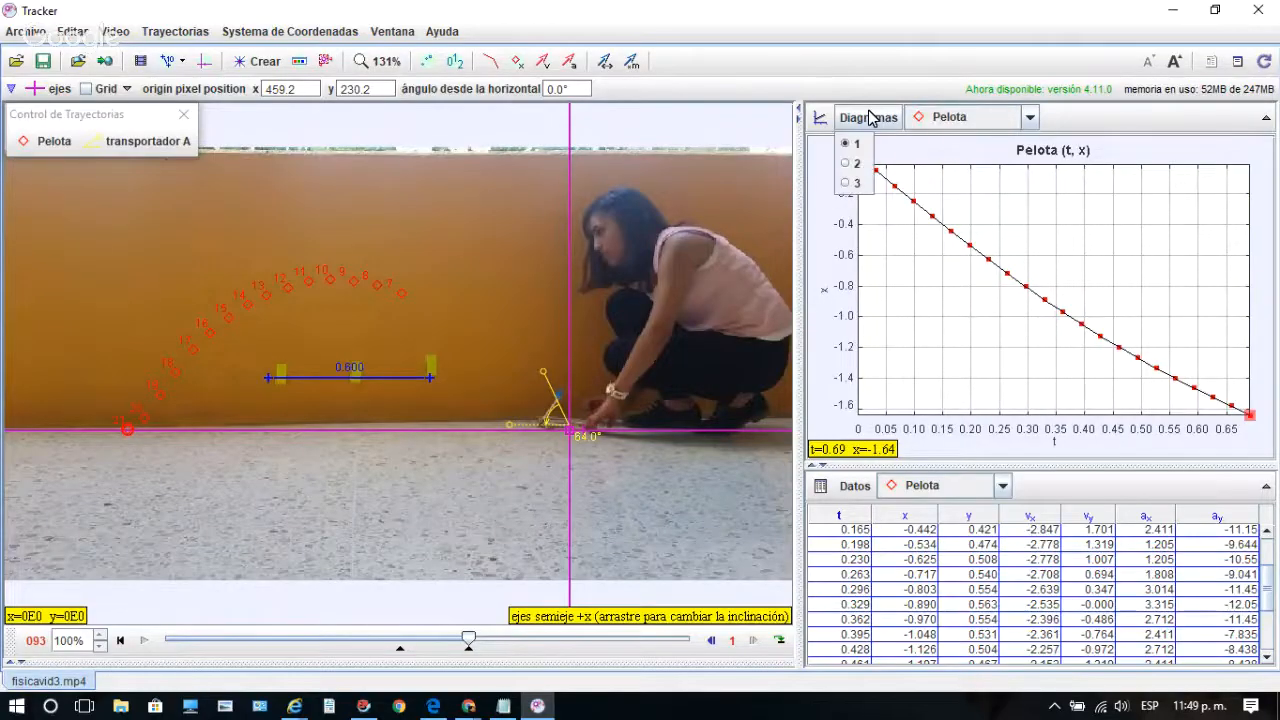
{"action": "left_click", "coordinate": [858, 184]}
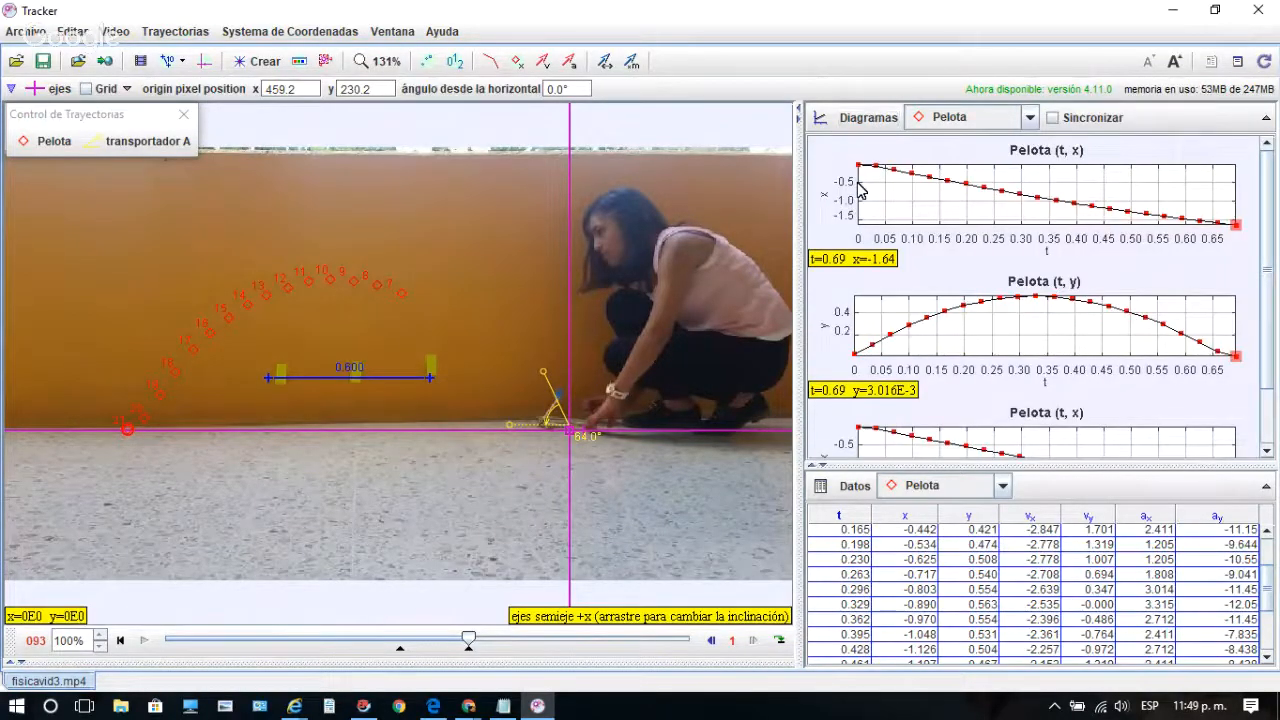
- Widen the video view and set the third Pelota diagram to plot vx, the x component of velocity
{"action": "left_click_drag", "start_coordinate": [799, 234], "coordinate": [880, 232]}
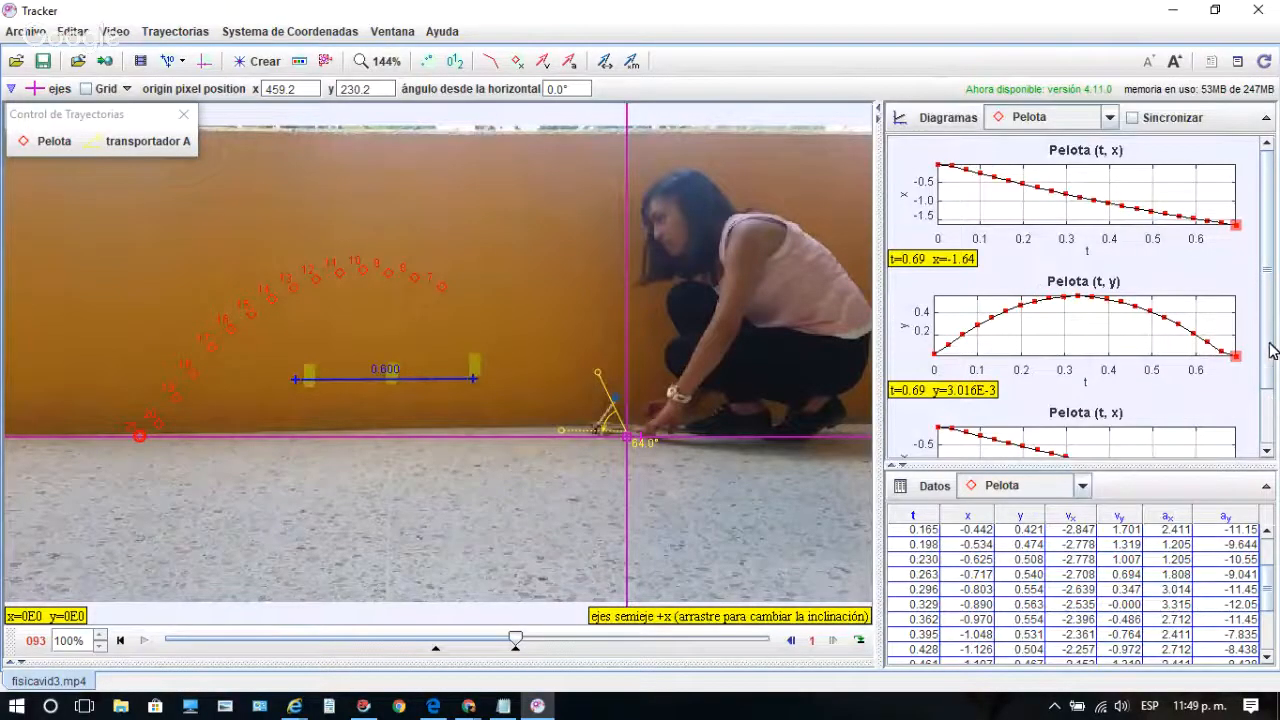
{"action": "scroll", "coordinate": [1270, 349], "scroll_direction": "down", "scroll_amount": 3}
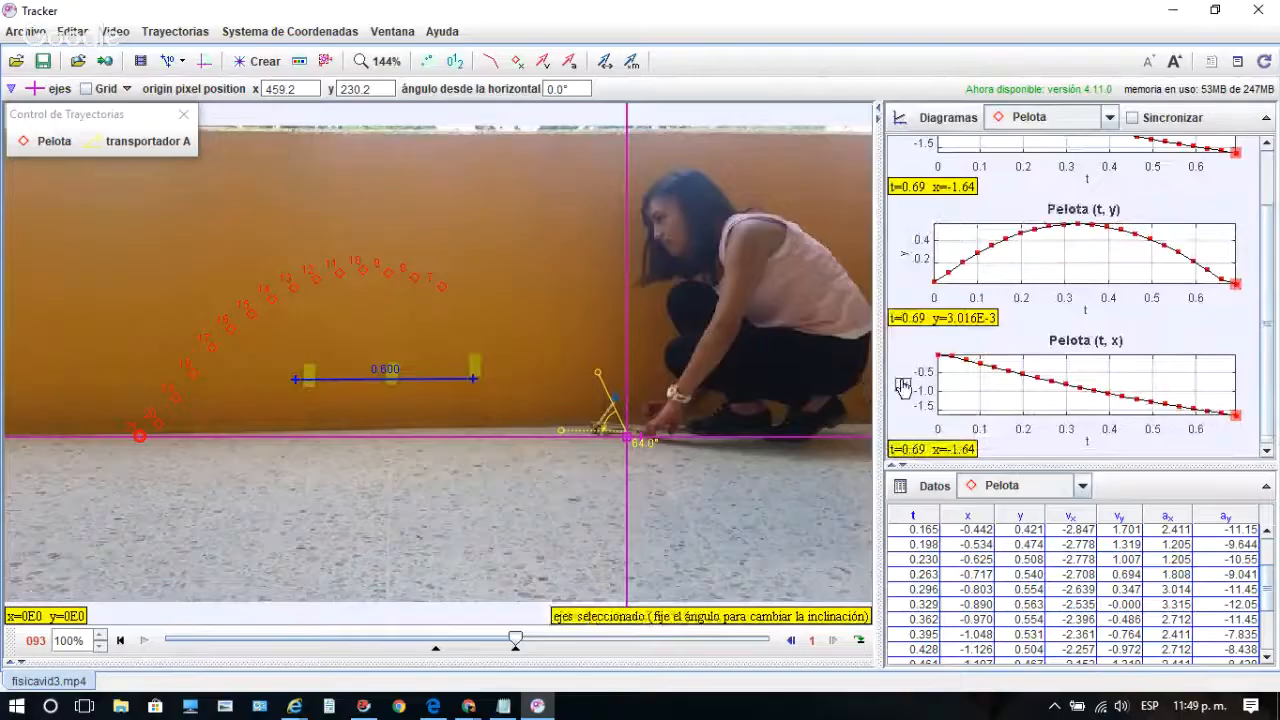
{"action": "left_click", "coordinate": [904, 383]}
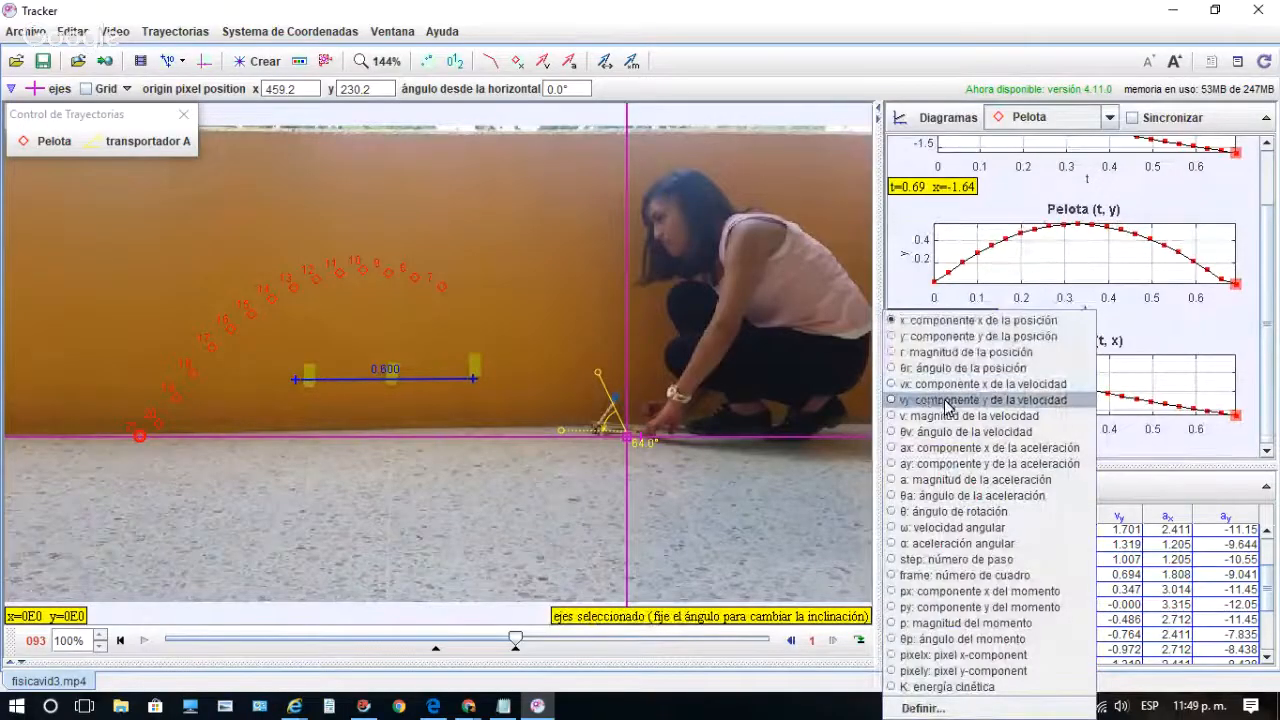
{"action": "left_click", "coordinate": [950, 387]}
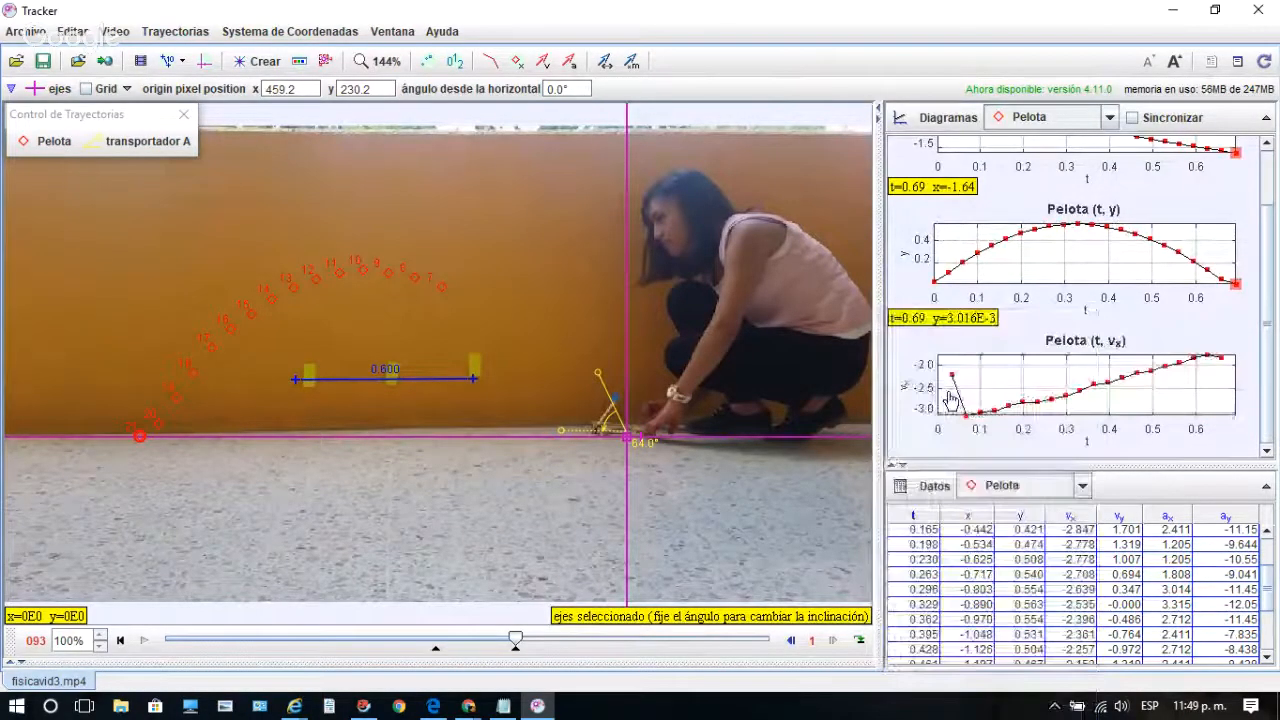
- Switch the third Pelota diagram through vy, ax and ay to view each component against time
{"action": "left_click", "coordinate": [910, 390]}
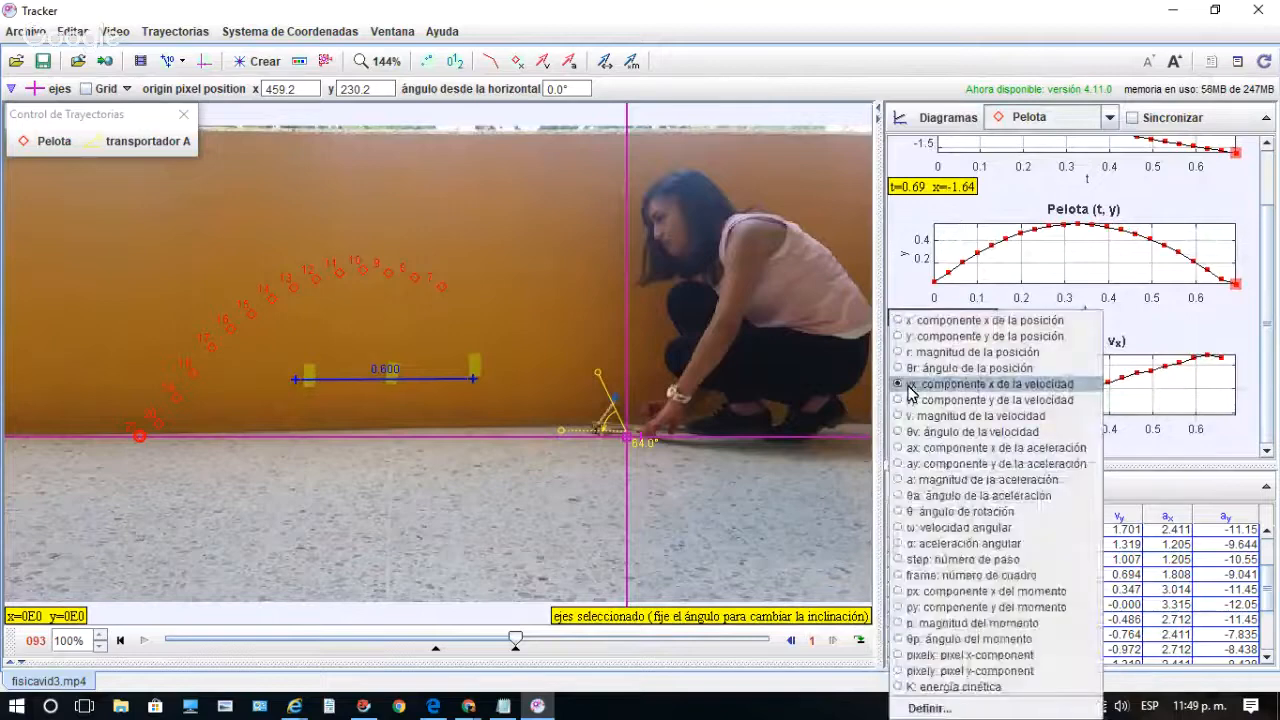
{"action": "left_click", "coordinate": [916, 399]}
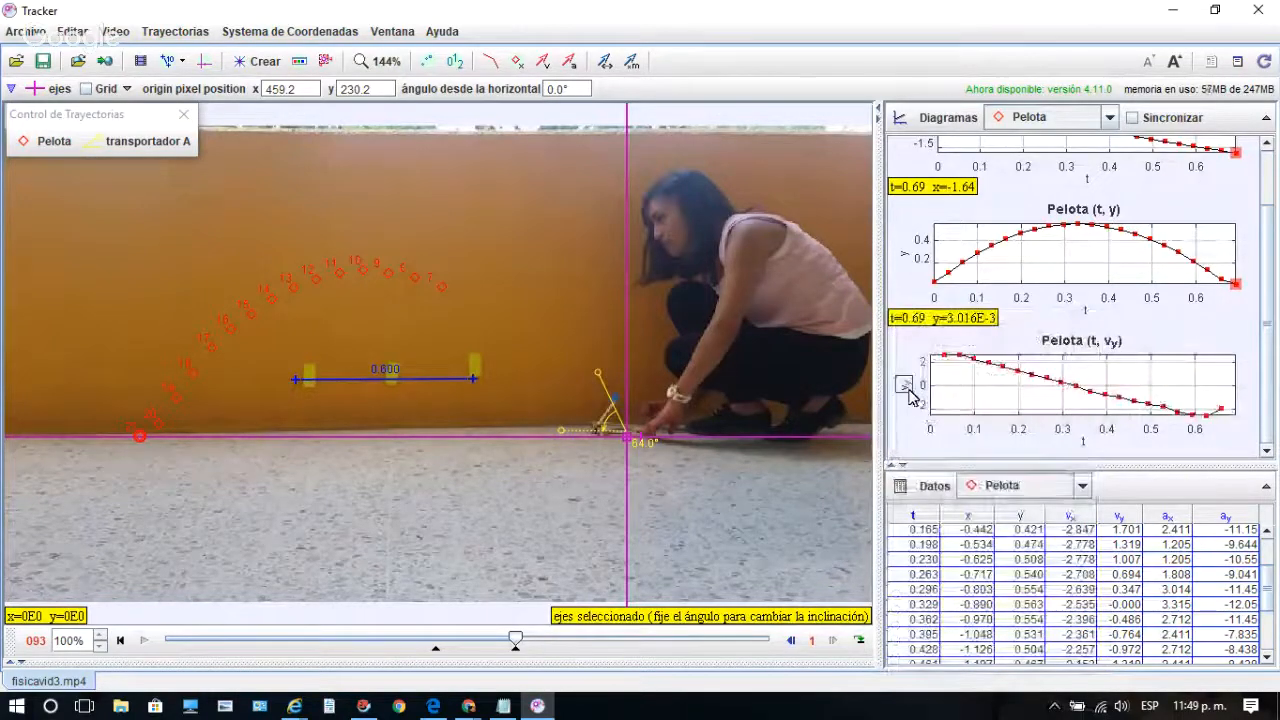
{"action": "left_click", "coordinate": [909, 390]}
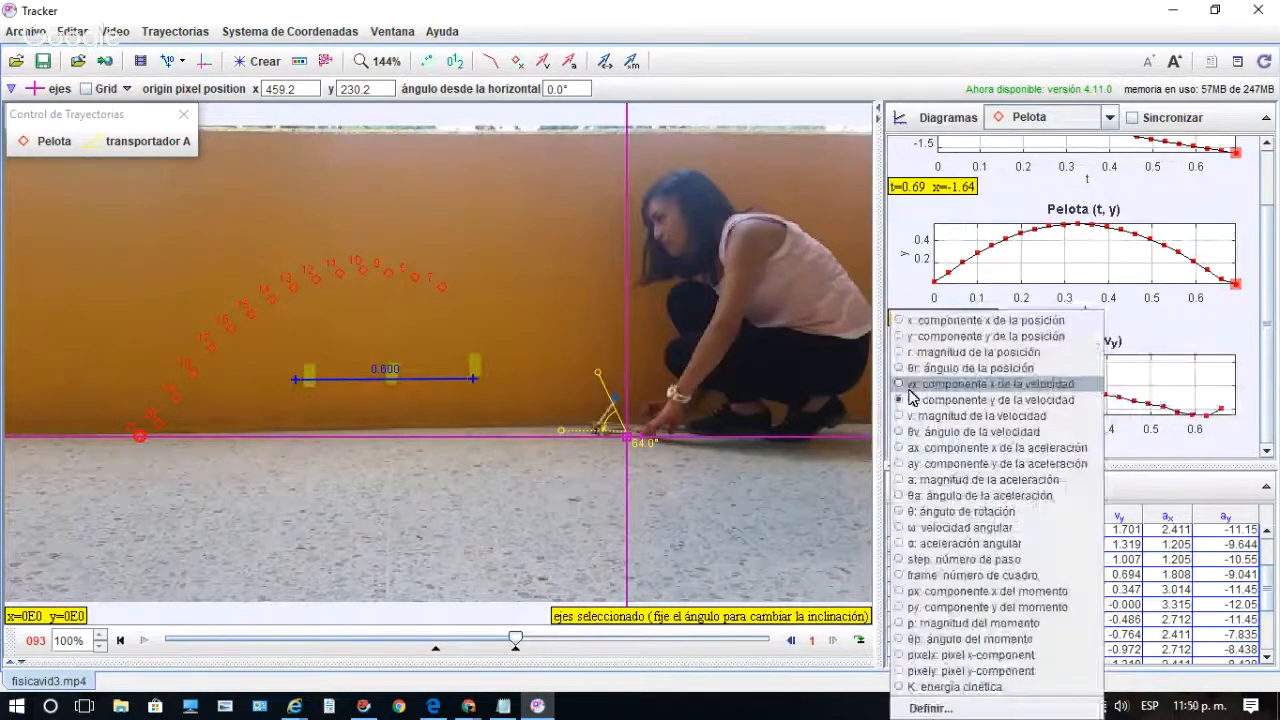
{"action": "left_click", "coordinate": [934, 449]}
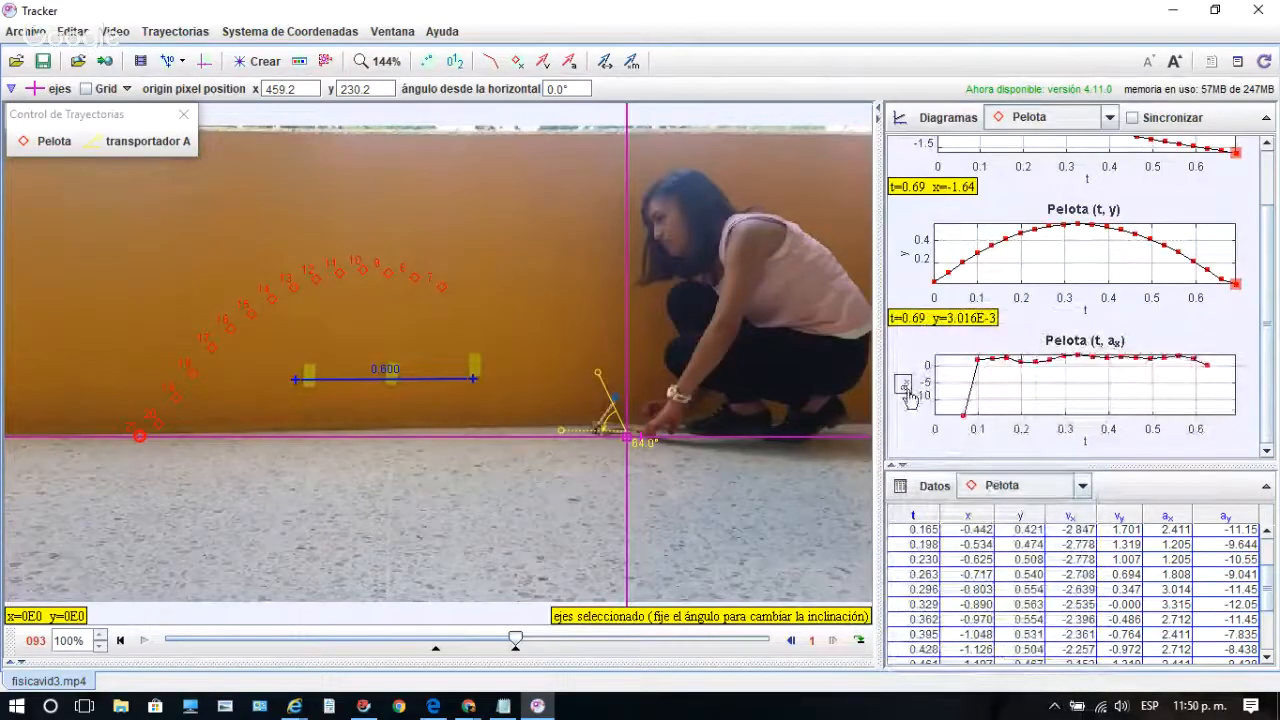
{"action": "left_click", "coordinate": [905, 386]}
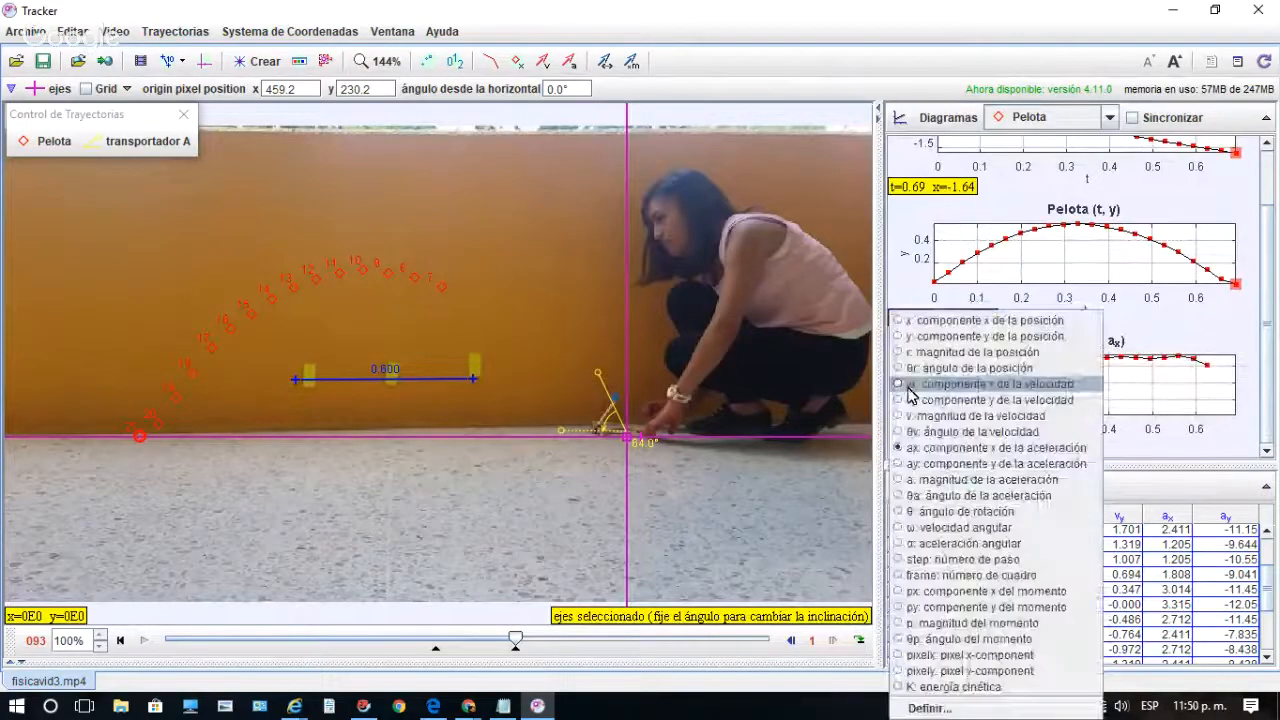
{"action": "left_click", "coordinate": [960, 465]}
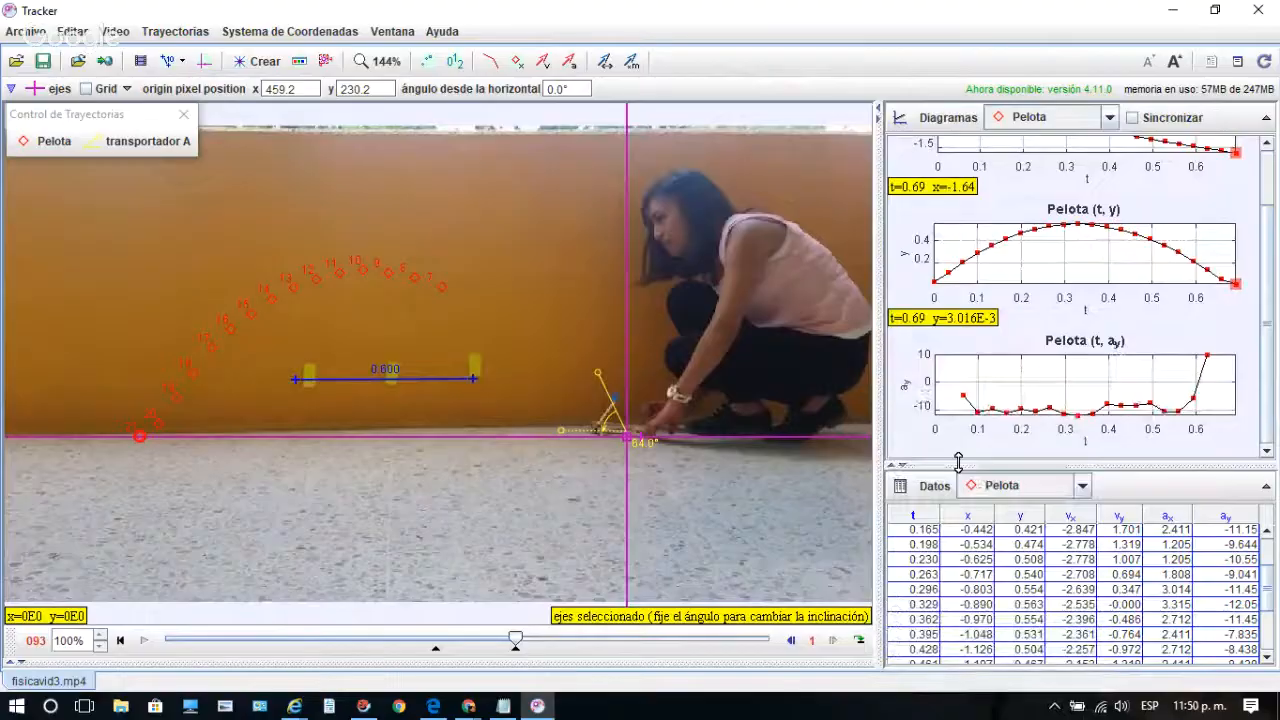
- Set the third diagram back to vx and enlarge the plot area to fit all three Pelota diagrams
{"action": "left_click", "coordinate": [905, 386]}
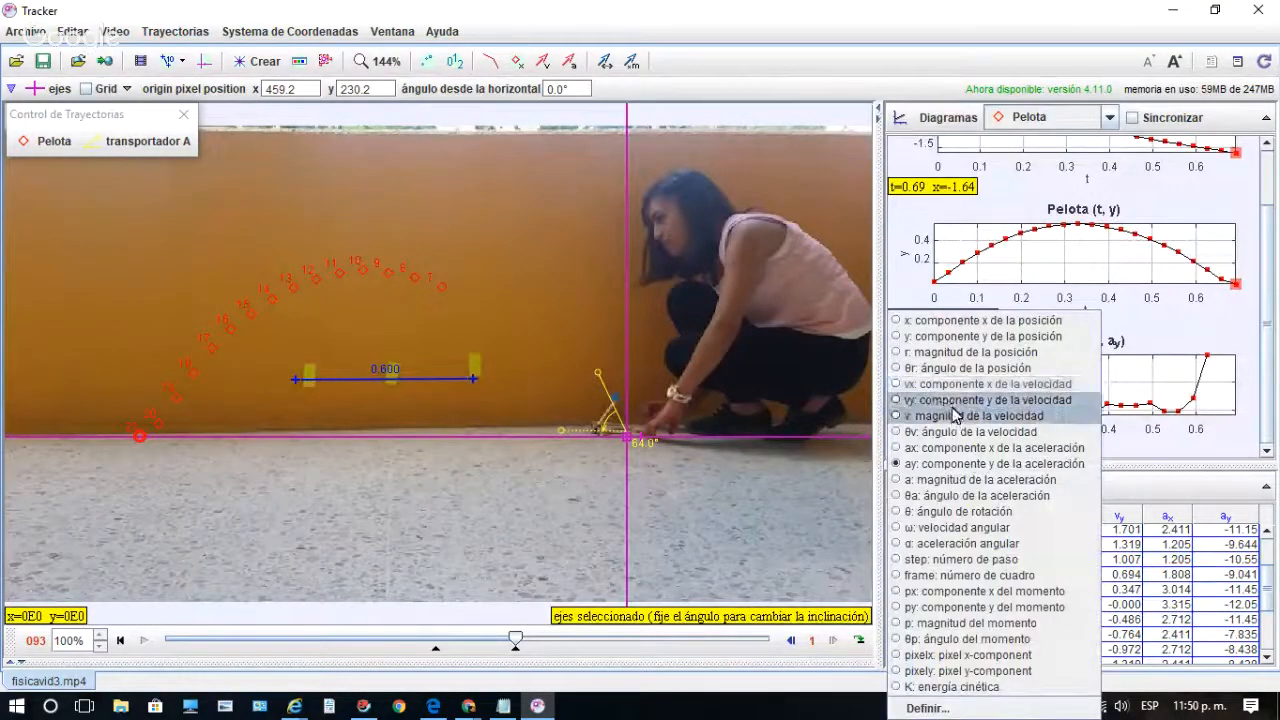
{"action": "left_click", "coordinate": [943, 388]}
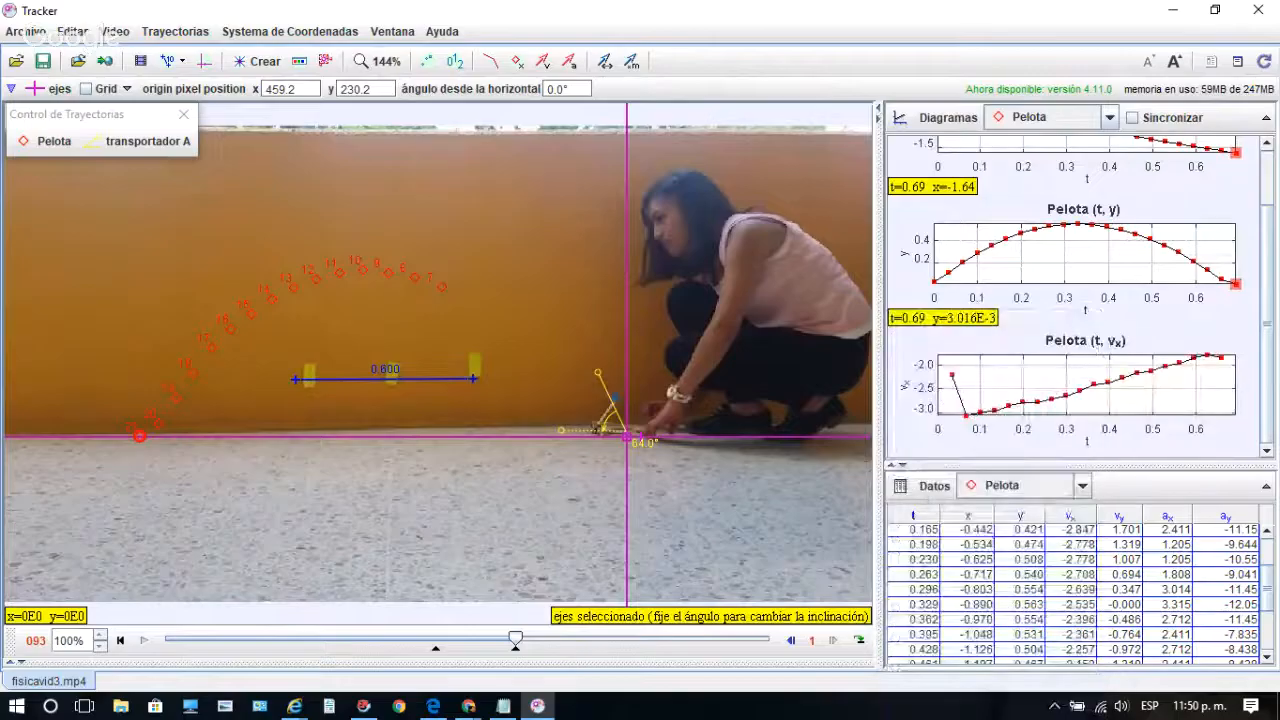
{"action": "left_click_drag", "start_coordinate": [1266, 290], "coordinate": [1268, 236]}
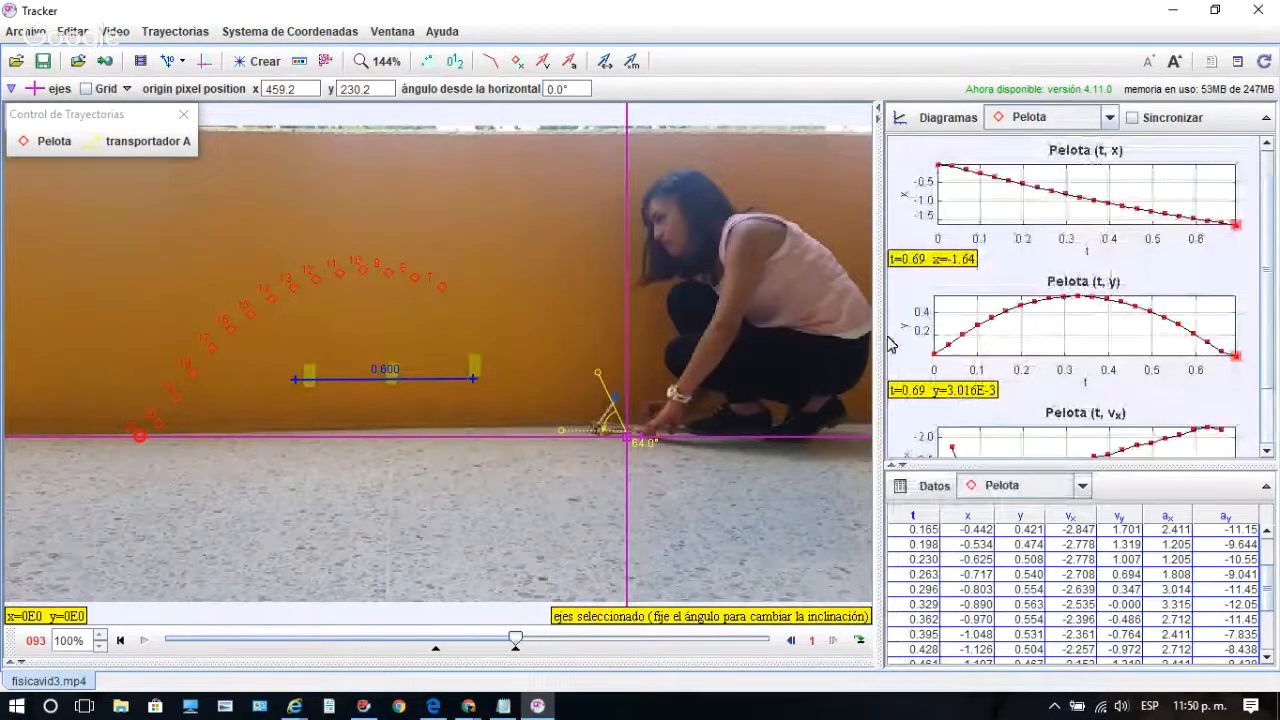
{"action": "left_click_drag", "start_coordinate": [1030, 468], "coordinate": [1030, 648]}
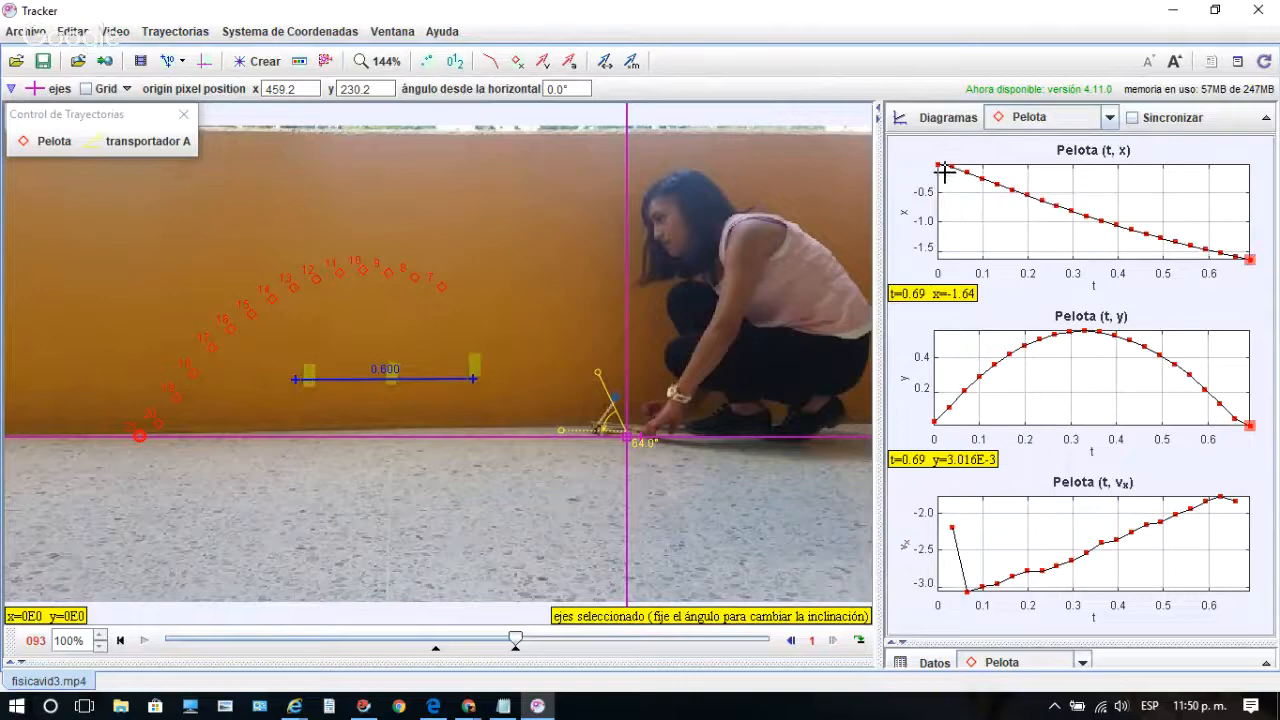
- Check the variables available for the vx diagram's vertical axis, and shrink the plot area slightly to reveal the data table's header
{"action": "left_click", "coordinate": [624, 436]}
{"action": "left_click", "coordinate": [905, 548]}
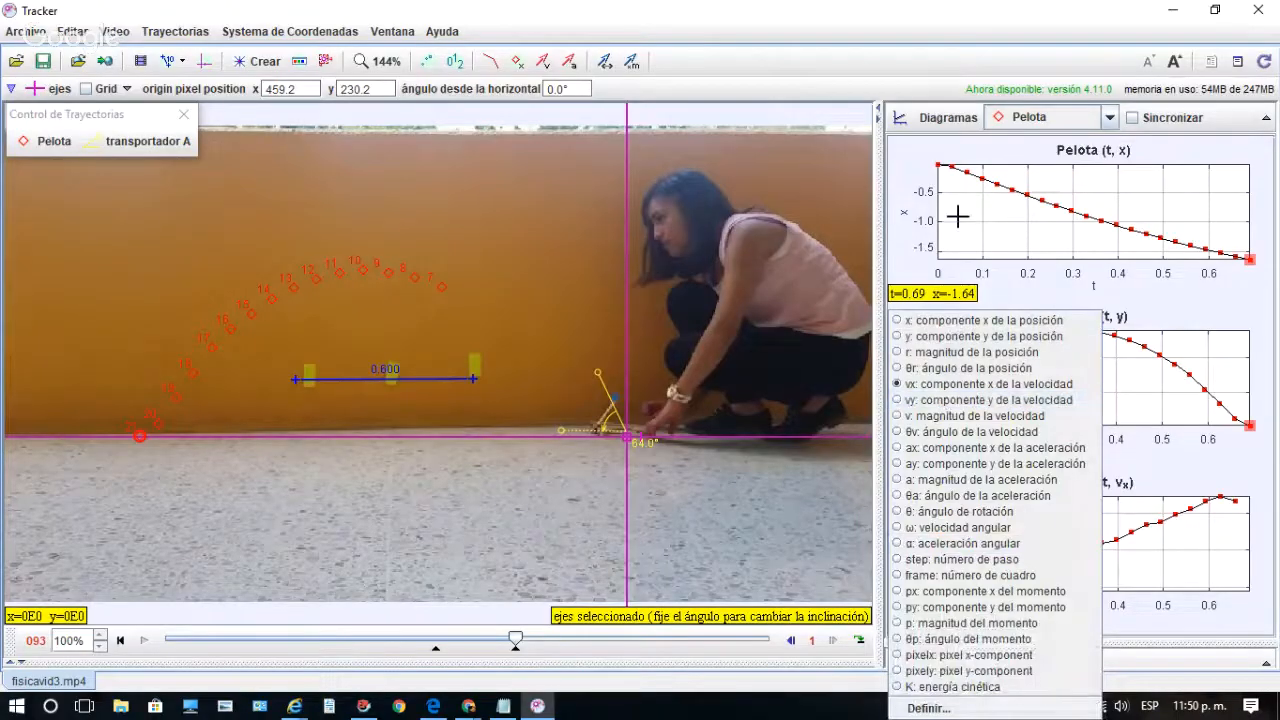
{"action": "left_click", "coordinate": [920, 188]}
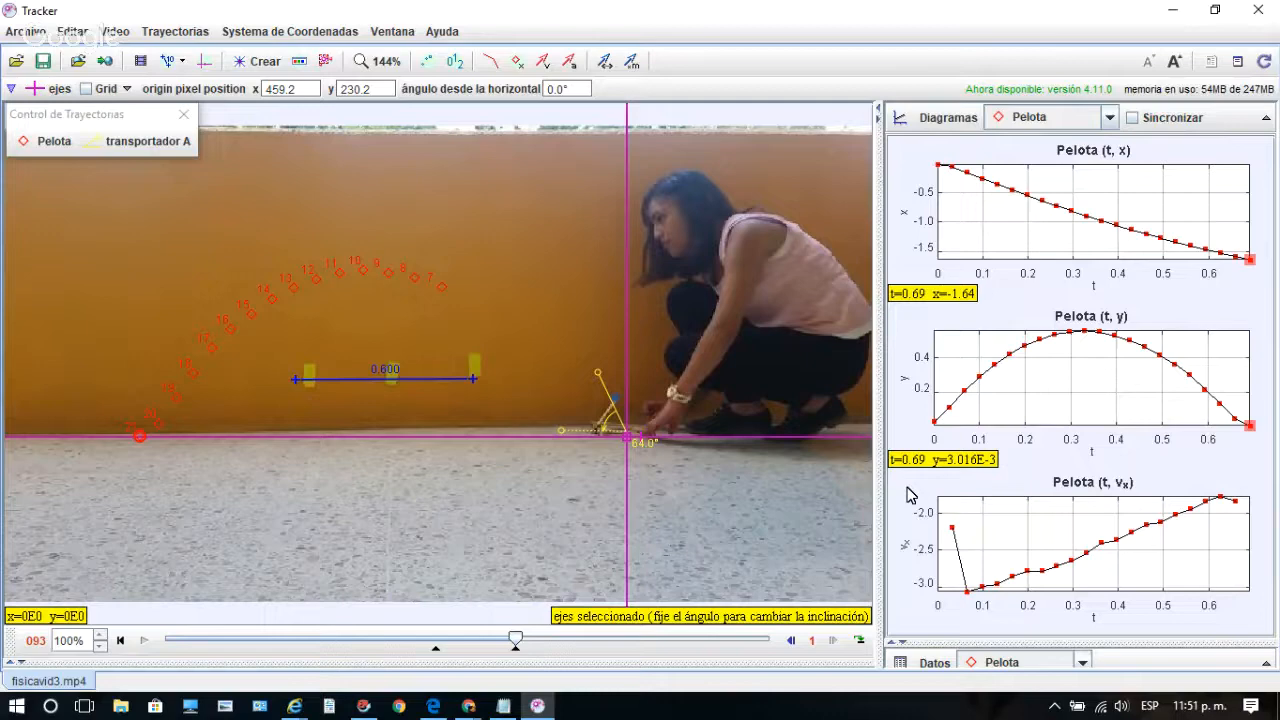
{"action": "left_click_drag", "start_coordinate": [1018, 640], "coordinate": [1018, 602]}
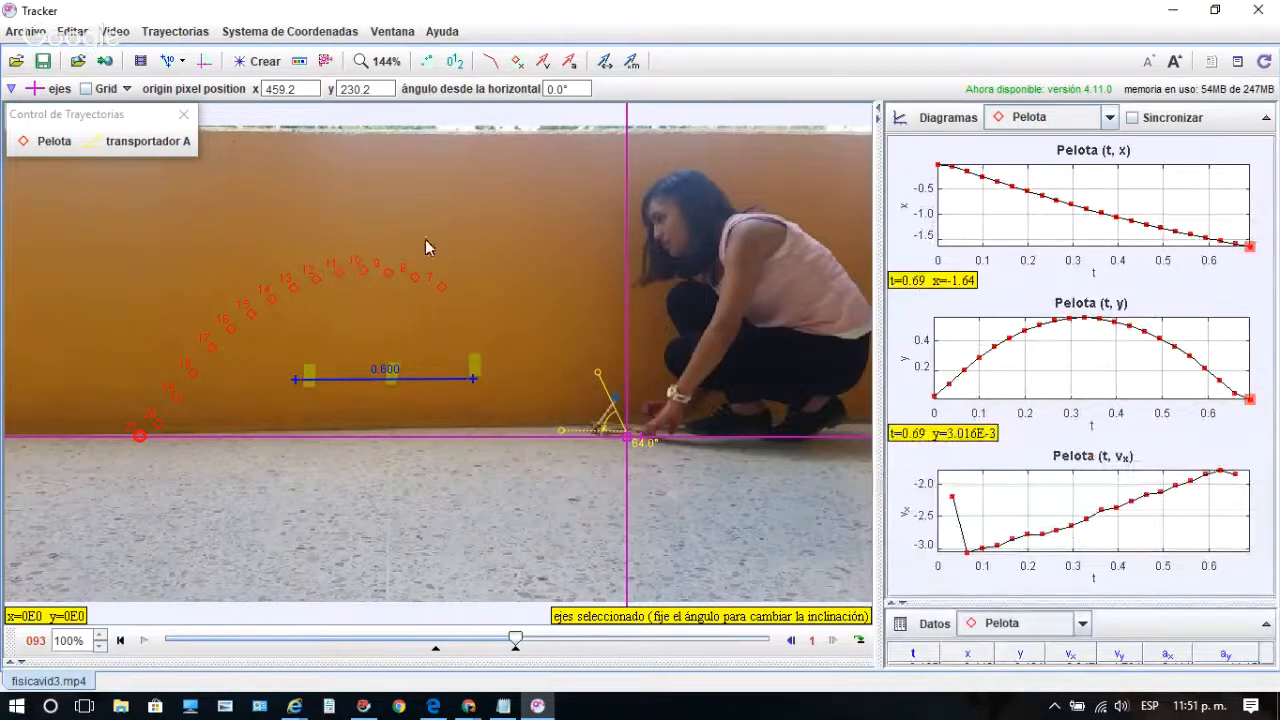
{"action": "left_click", "coordinate": [44, 62]}
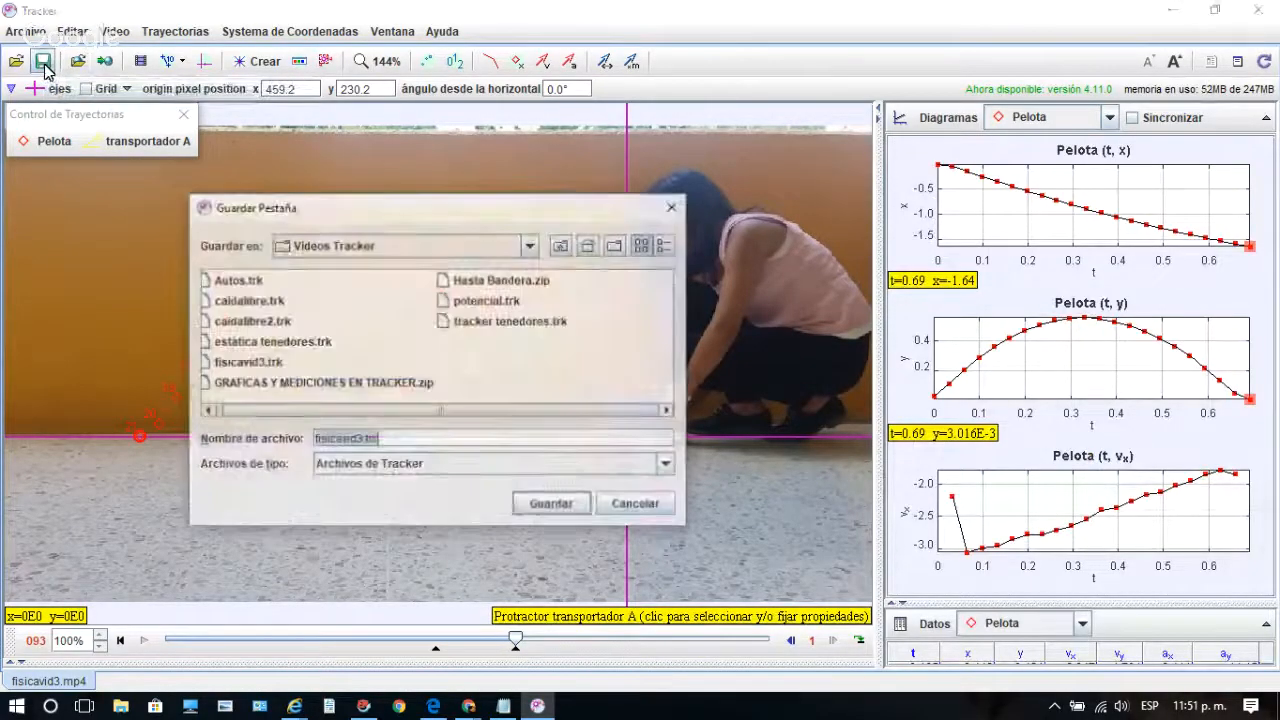
{"action": "left_click", "coordinate": [428, 441]}
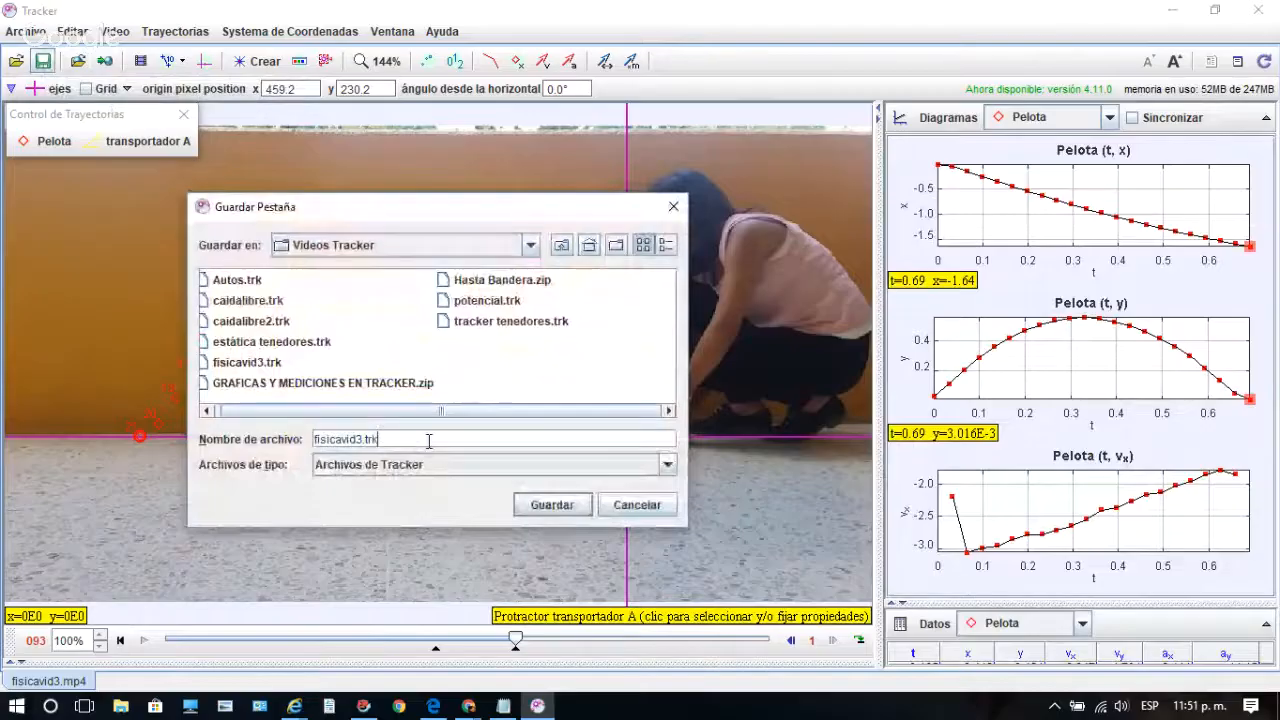
{"action": "left_click", "coordinate": [624, 505]}
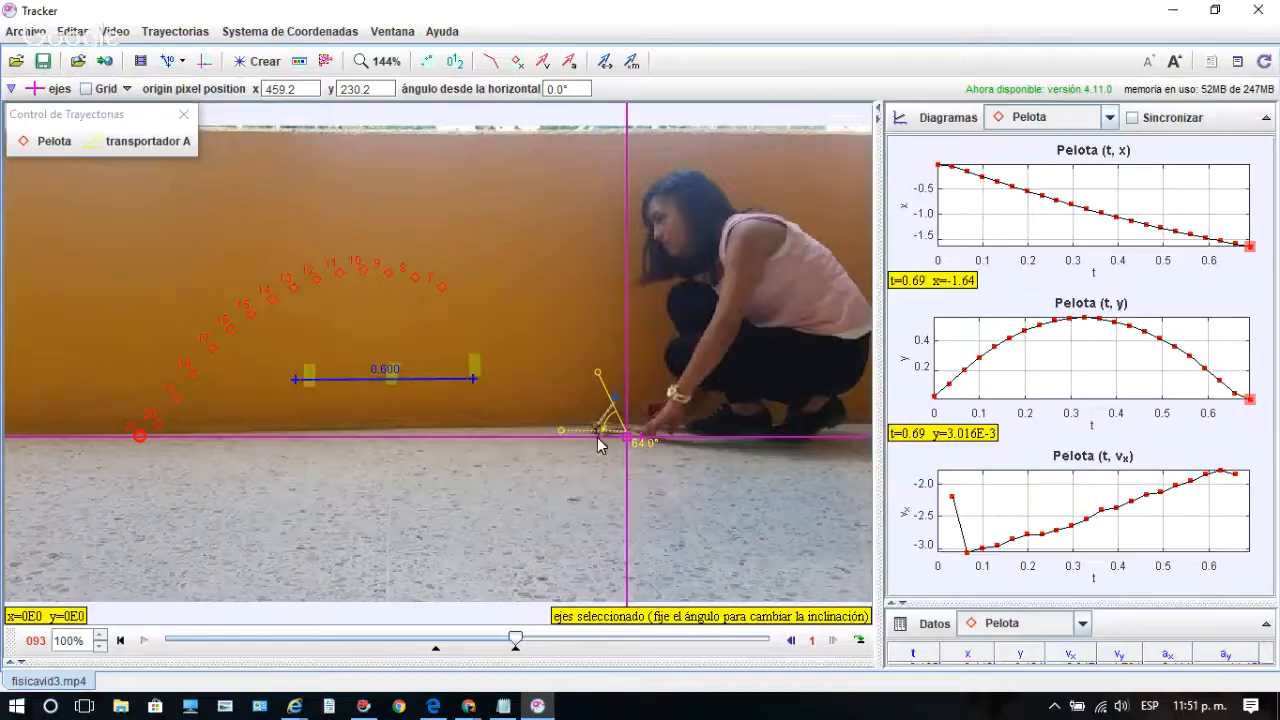
- Open the video clip export settings and set the view to Vista de diagrama (1)
{"action": "left_click", "coordinate": [28, 32]}
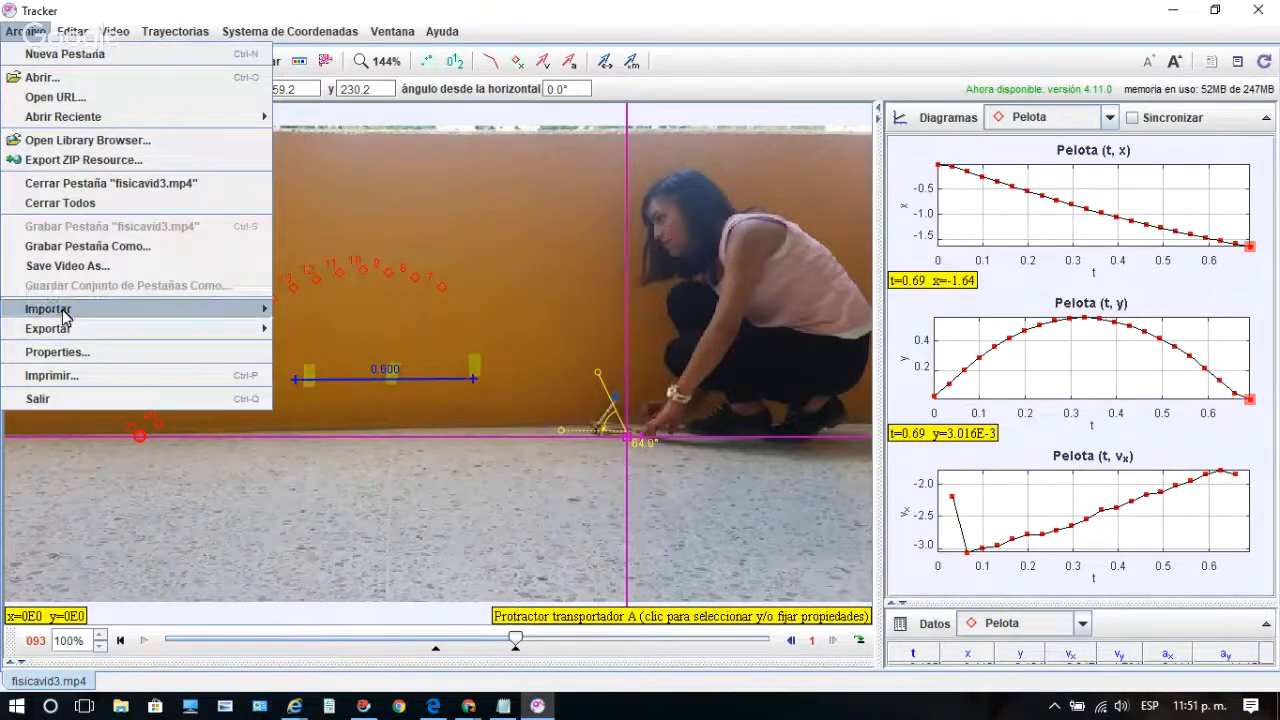
{"action": "mouse_move", "coordinate": [63, 332]}
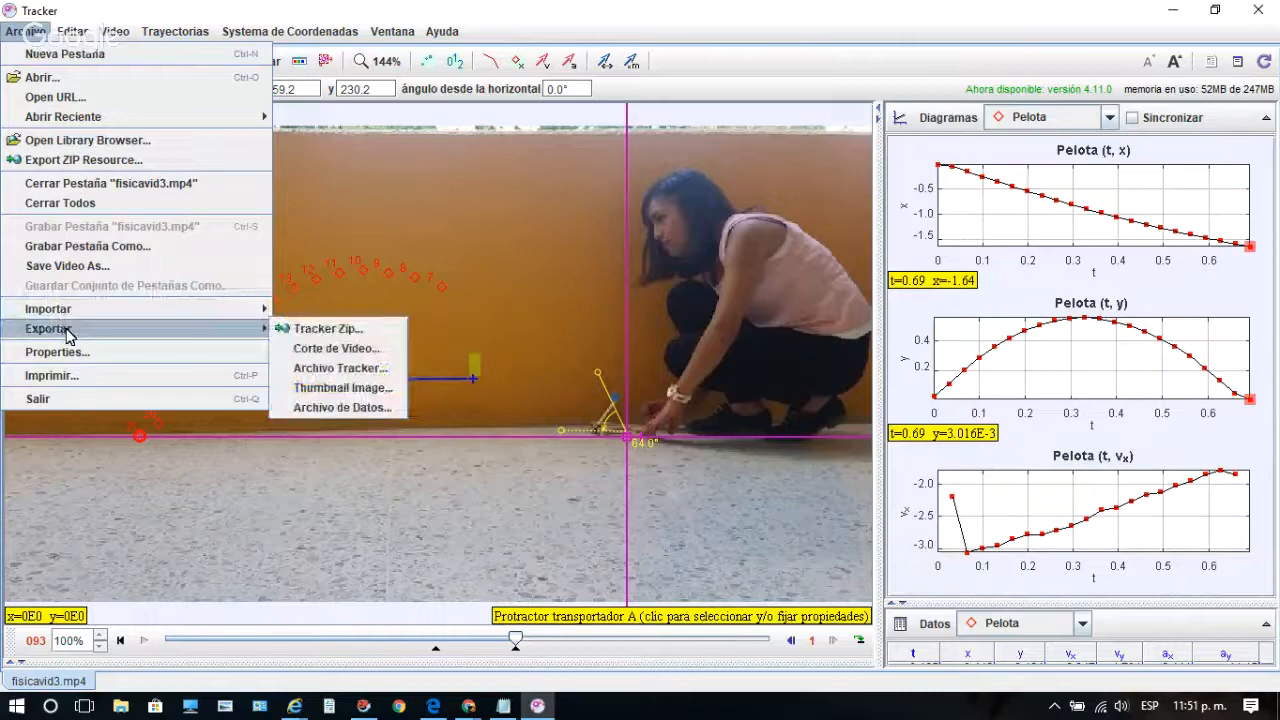
{"action": "left_click", "coordinate": [317, 347]}
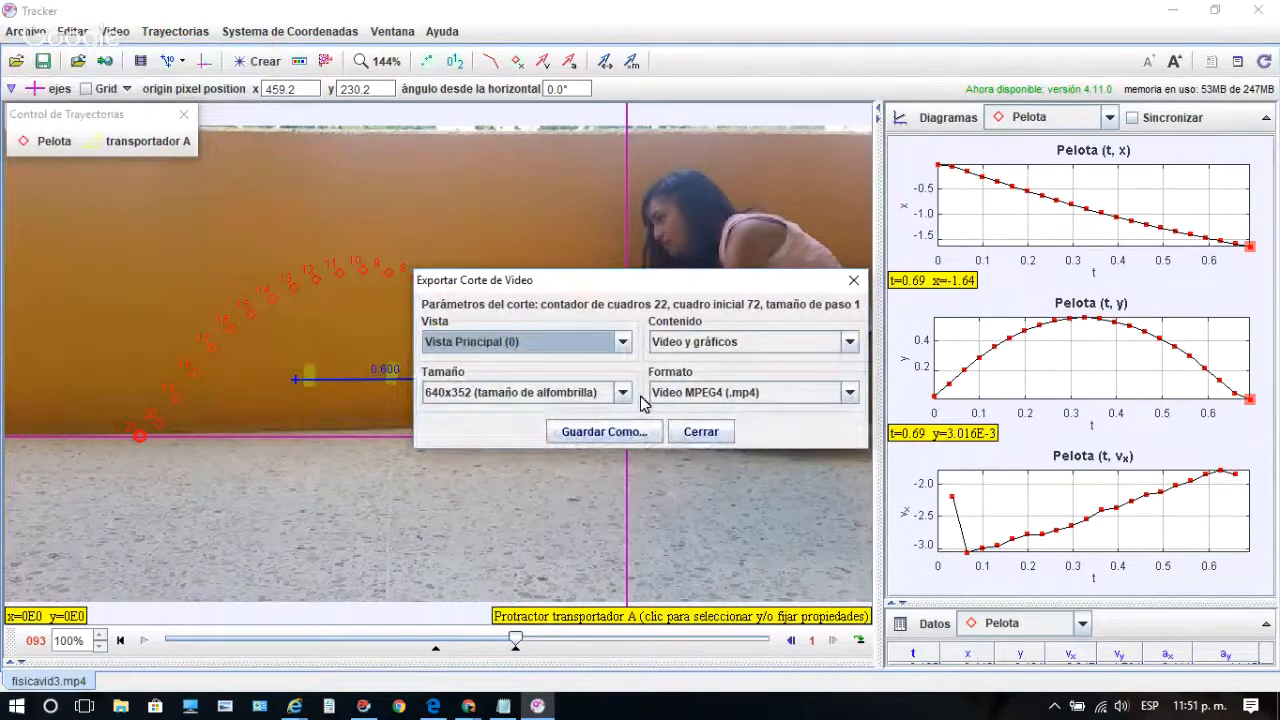
{"action": "left_click", "coordinate": [622, 342]}
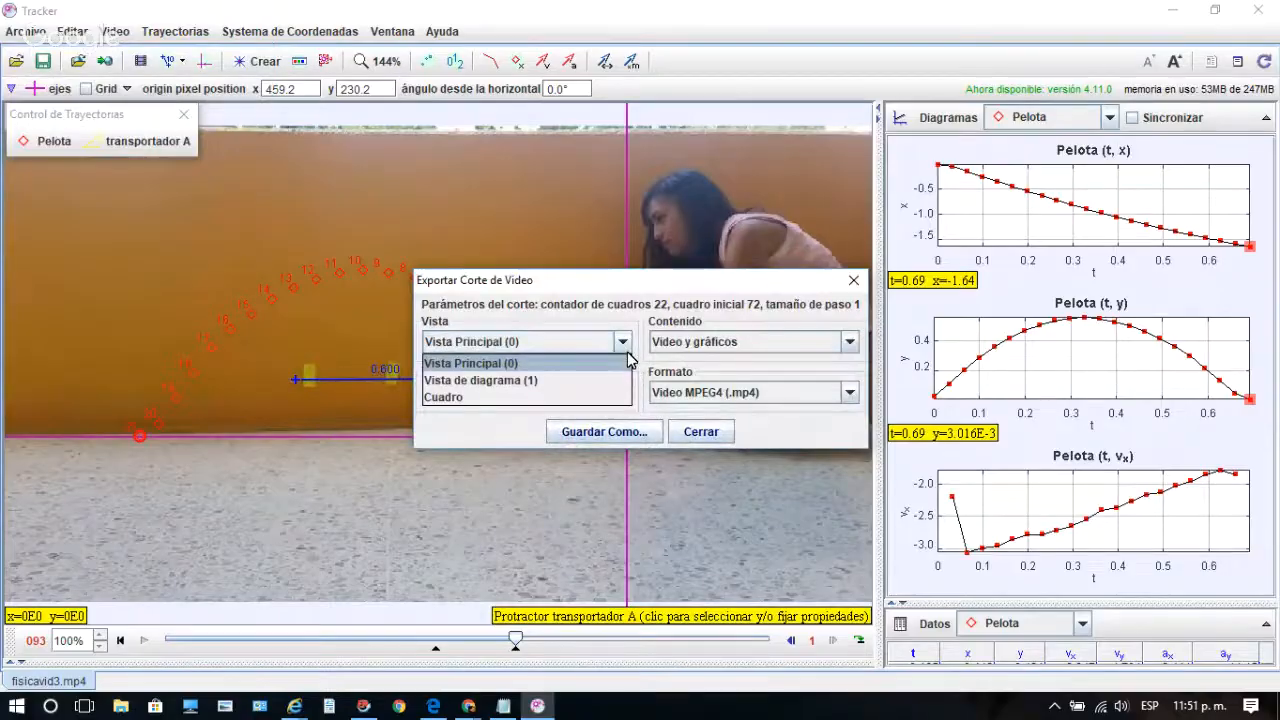
{"action": "left_click", "coordinate": [521, 380]}
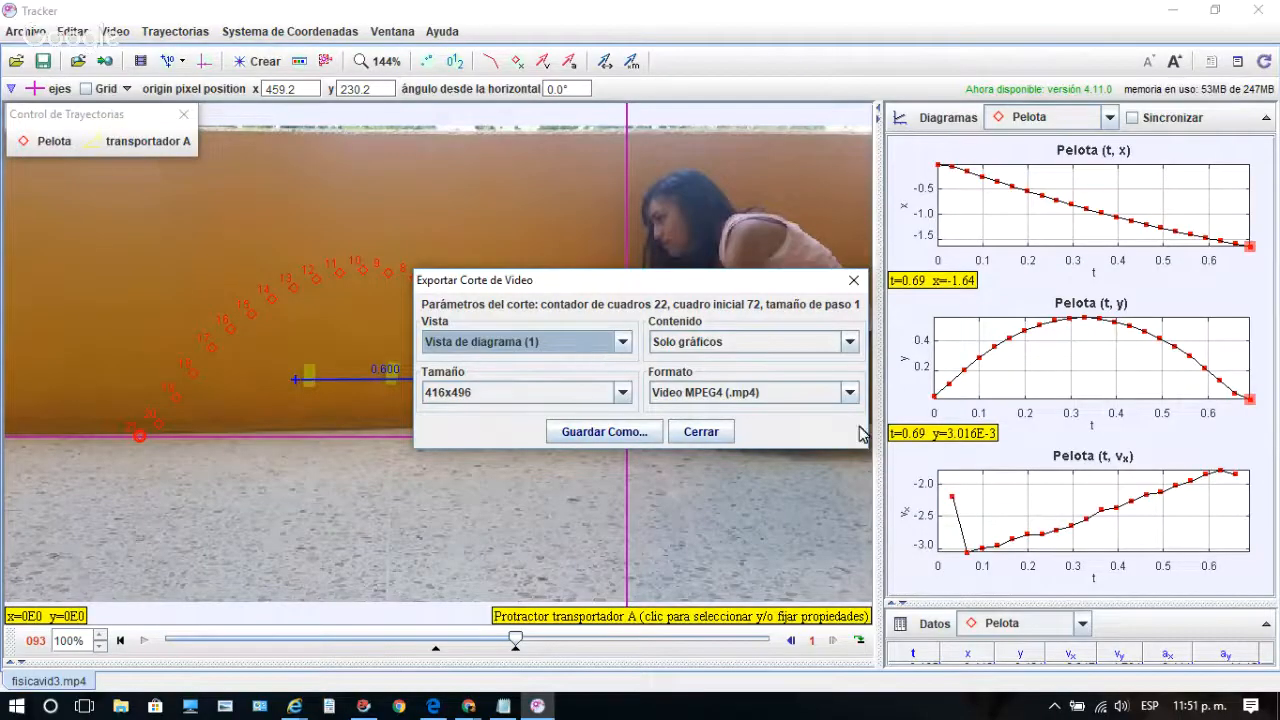
- Try GIF Animado (.gif) as the export format, restore Video MPEG4 (.mp4), and close the export settings
{"action": "left_click", "coordinate": [850, 394]}
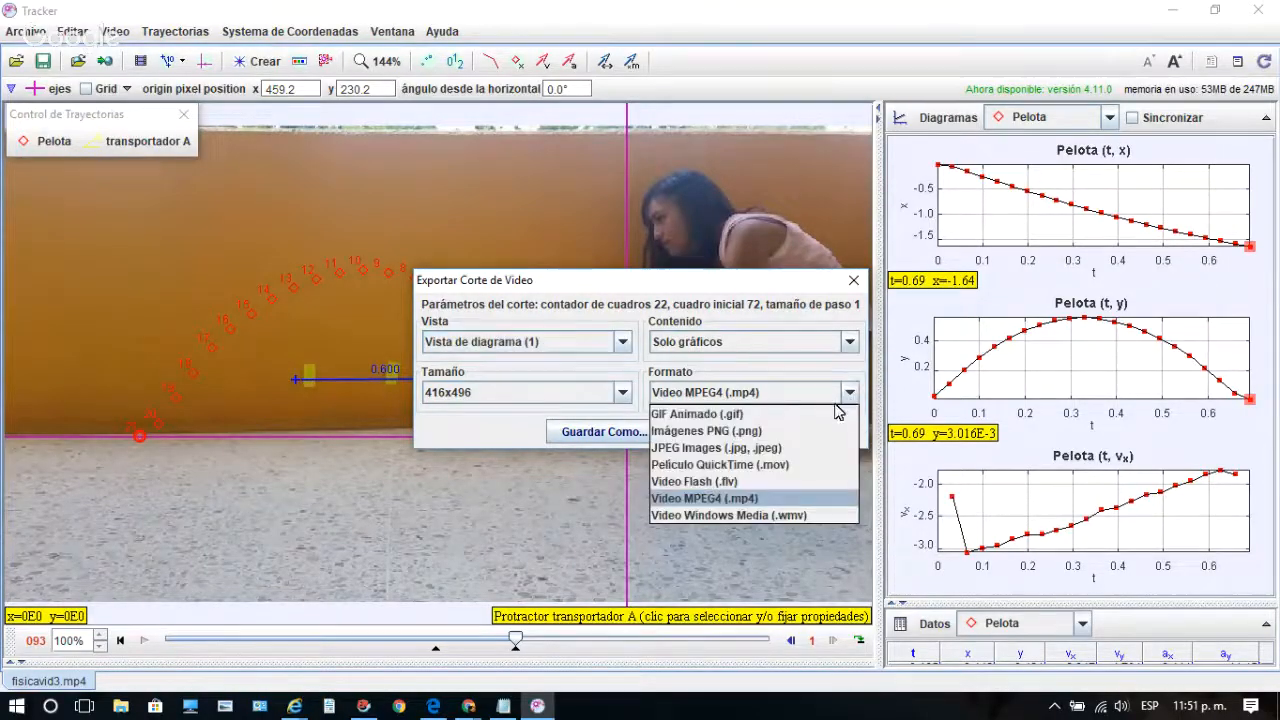
{"action": "left_click", "coordinate": [774, 416]}
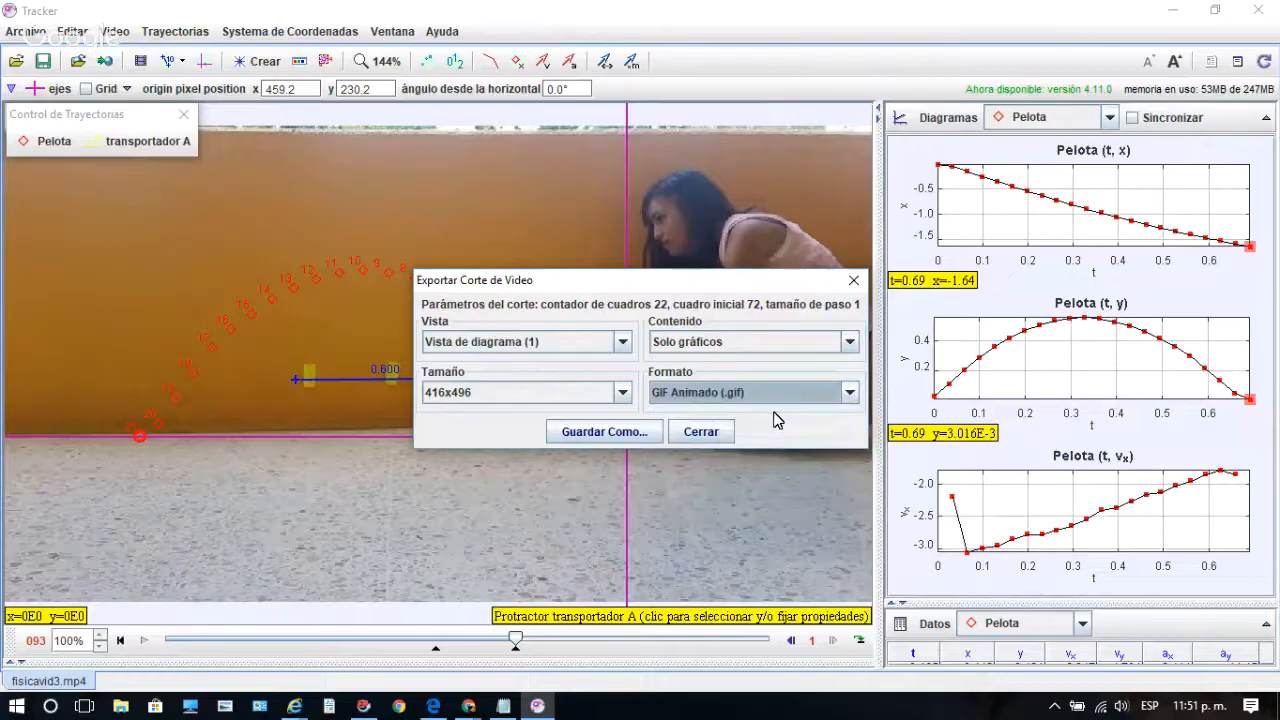
{"action": "left_click", "coordinate": [849, 394]}
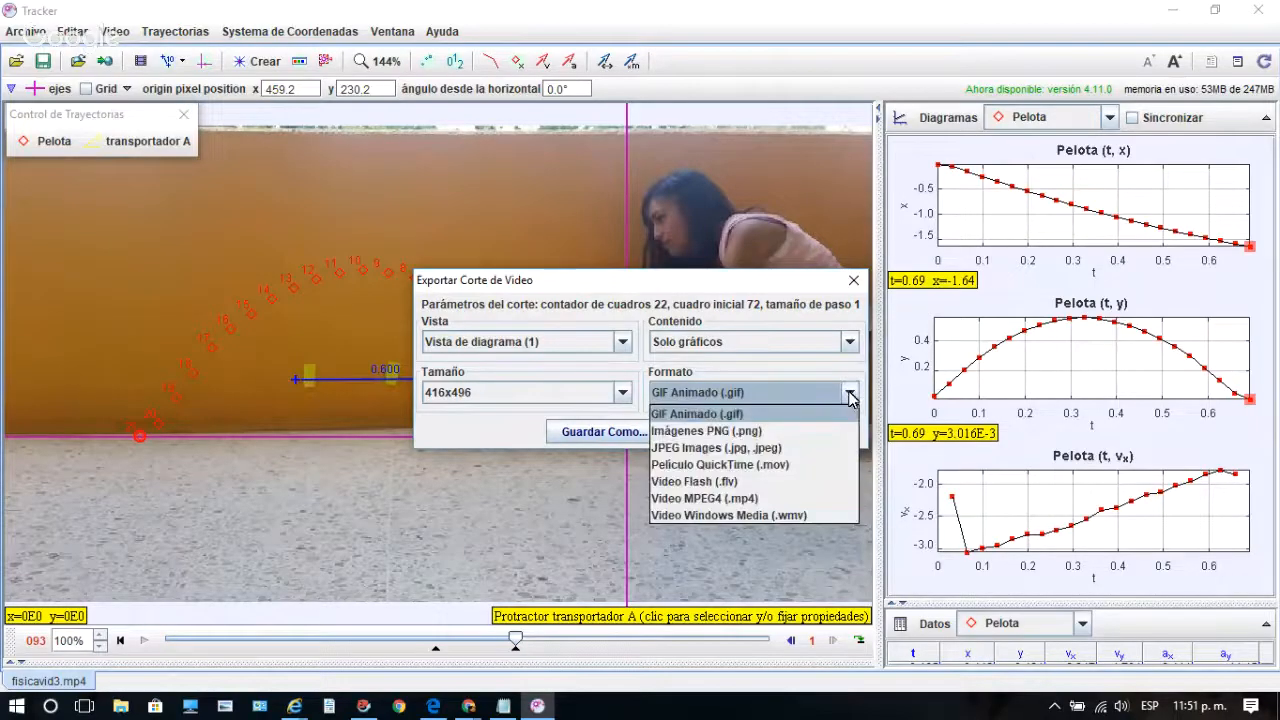
{"action": "left_click", "coordinate": [720, 498]}
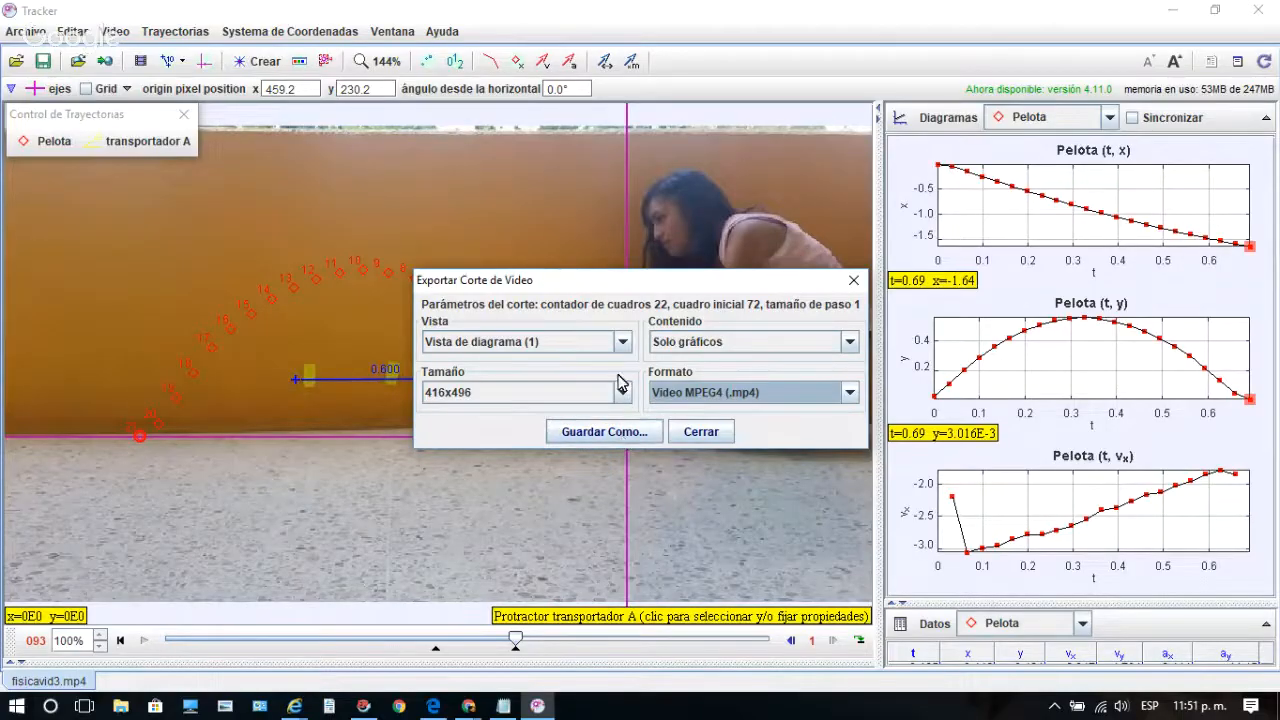
{"action": "left_click_drag", "start_coordinate": [630, 297], "coordinate": [488, 323]}
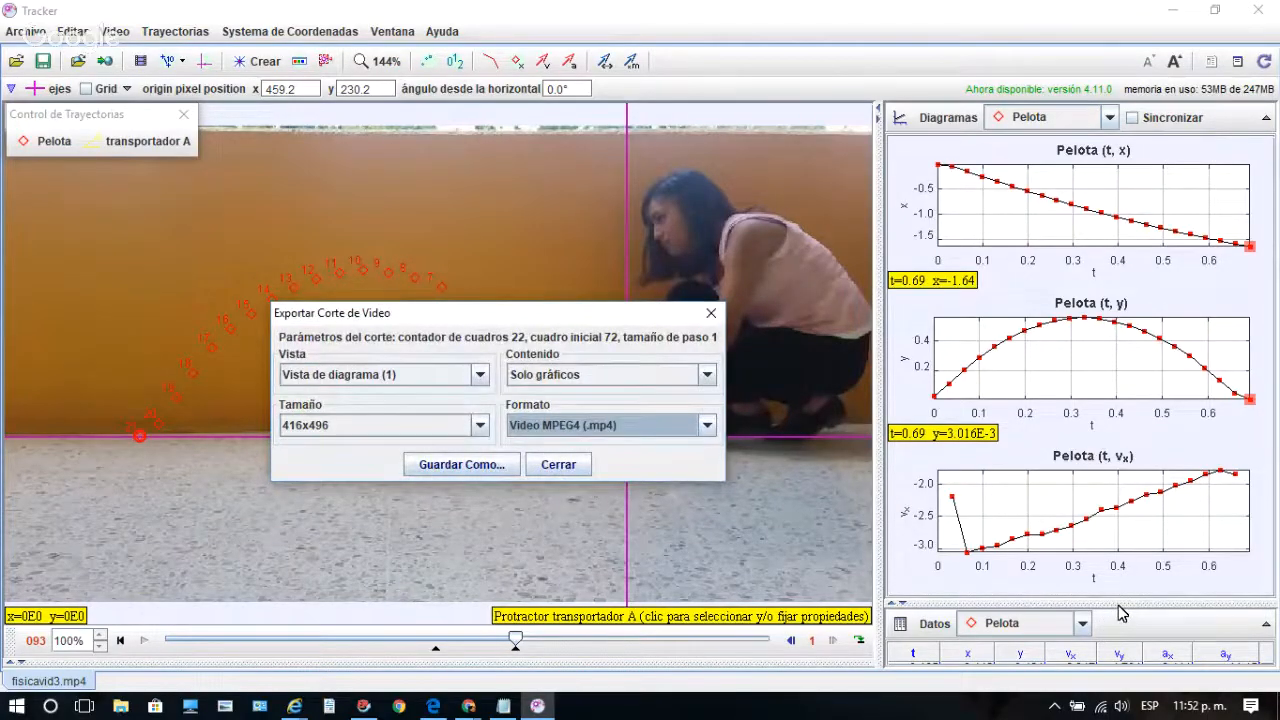
{"action": "left_click", "coordinate": [558, 465]}
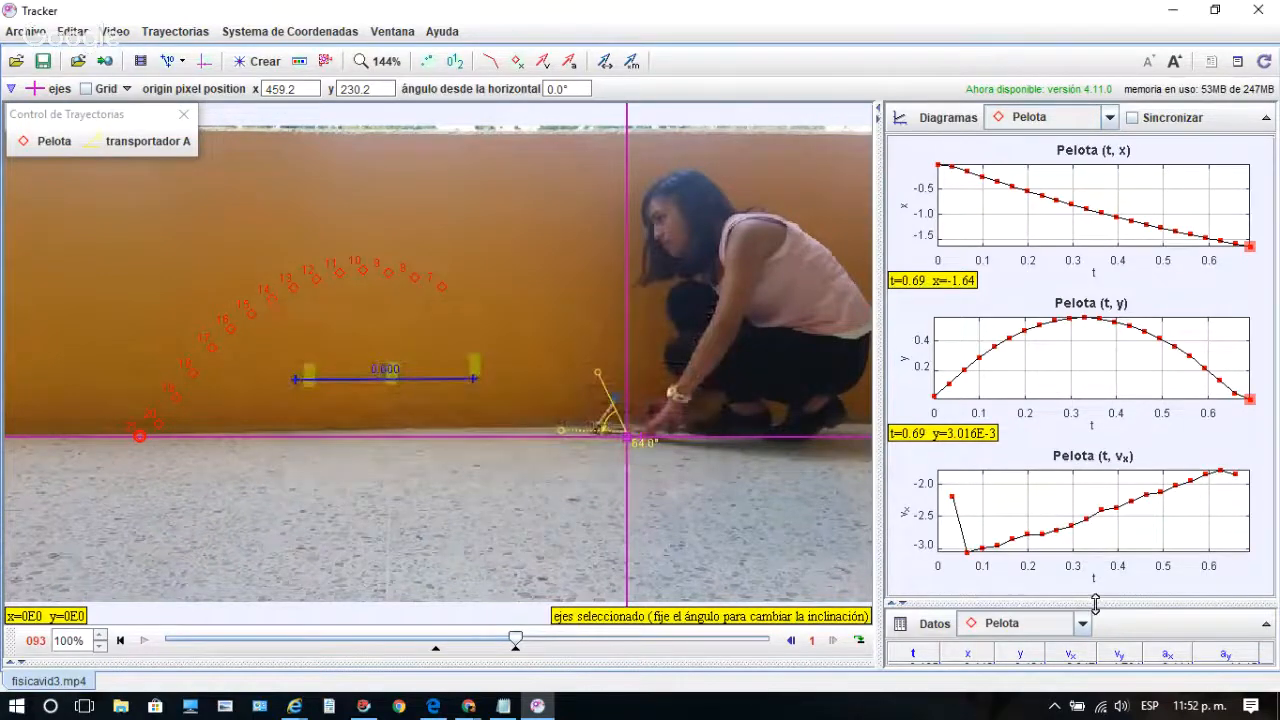
- Enlarge the data table and try to export Vista de diagrama (1) as an MPEG4 video clip
{"action": "left_click_drag", "start_coordinate": [1096, 603], "coordinate": [1143, 310]}
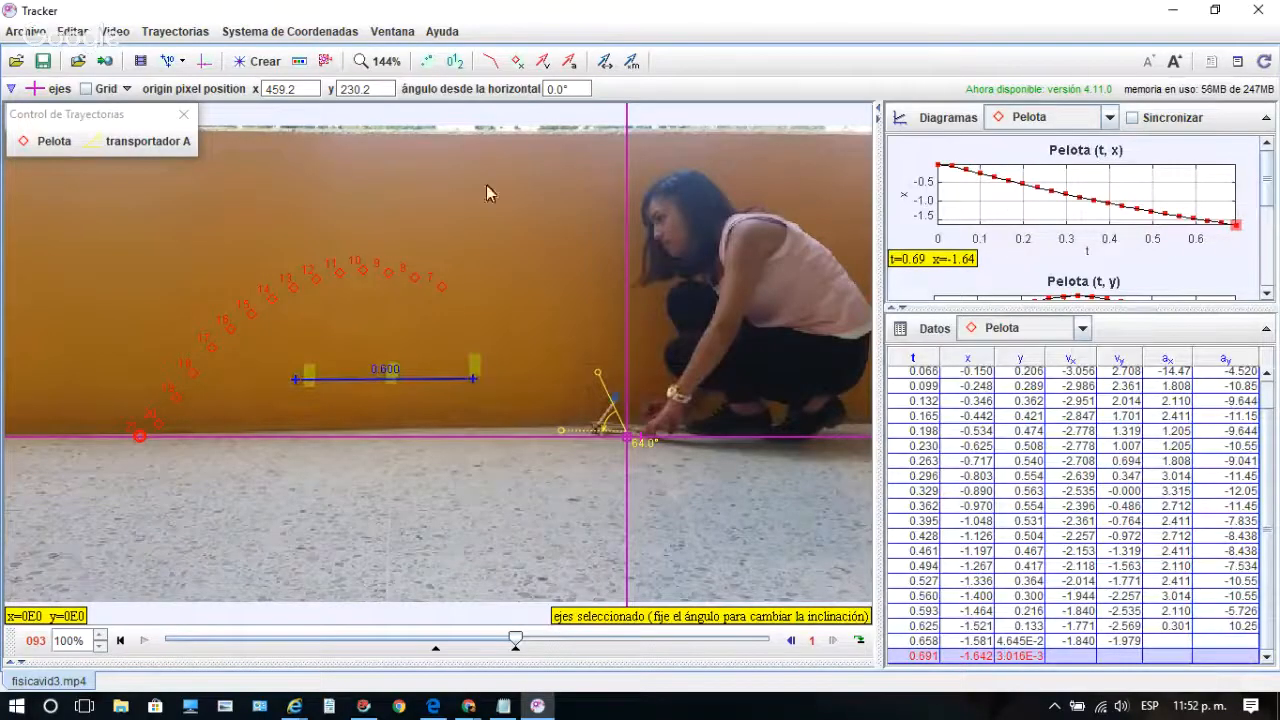
{"action": "left_click", "coordinate": [34, 33]}
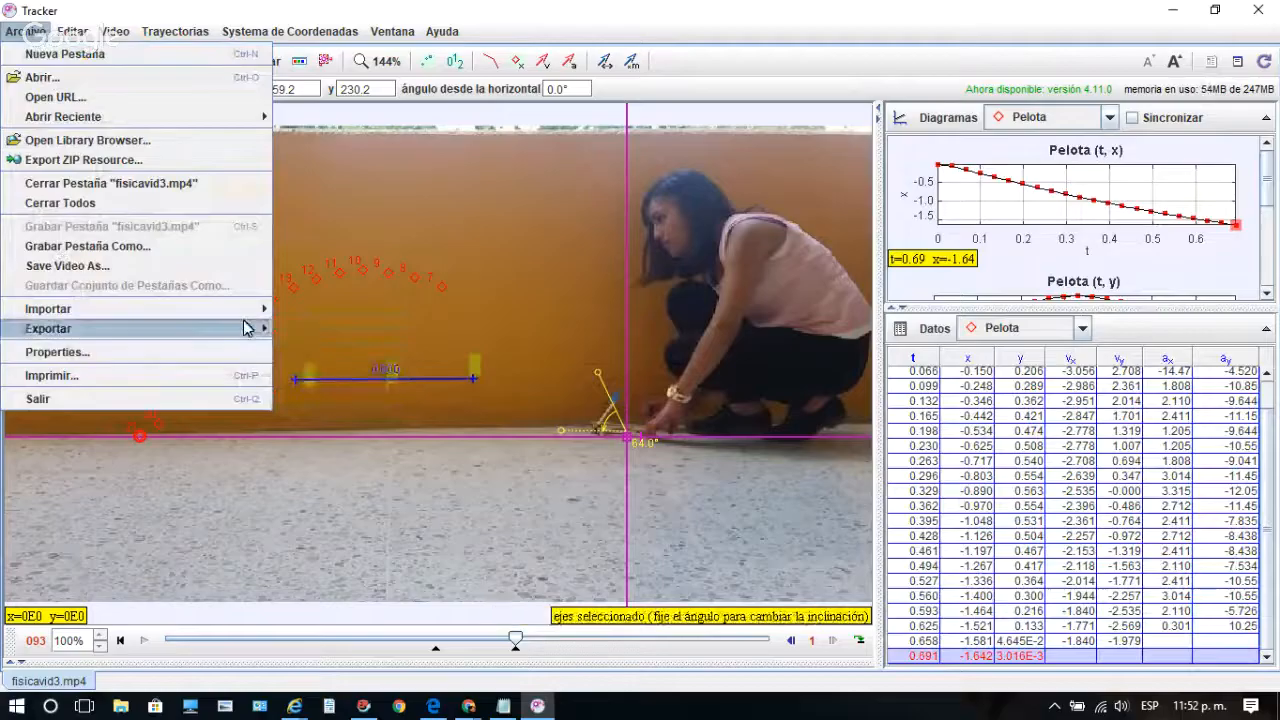
{"action": "mouse_move", "coordinate": [250, 328]}
{"action": "left_click", "coordinate": [338, 348]}
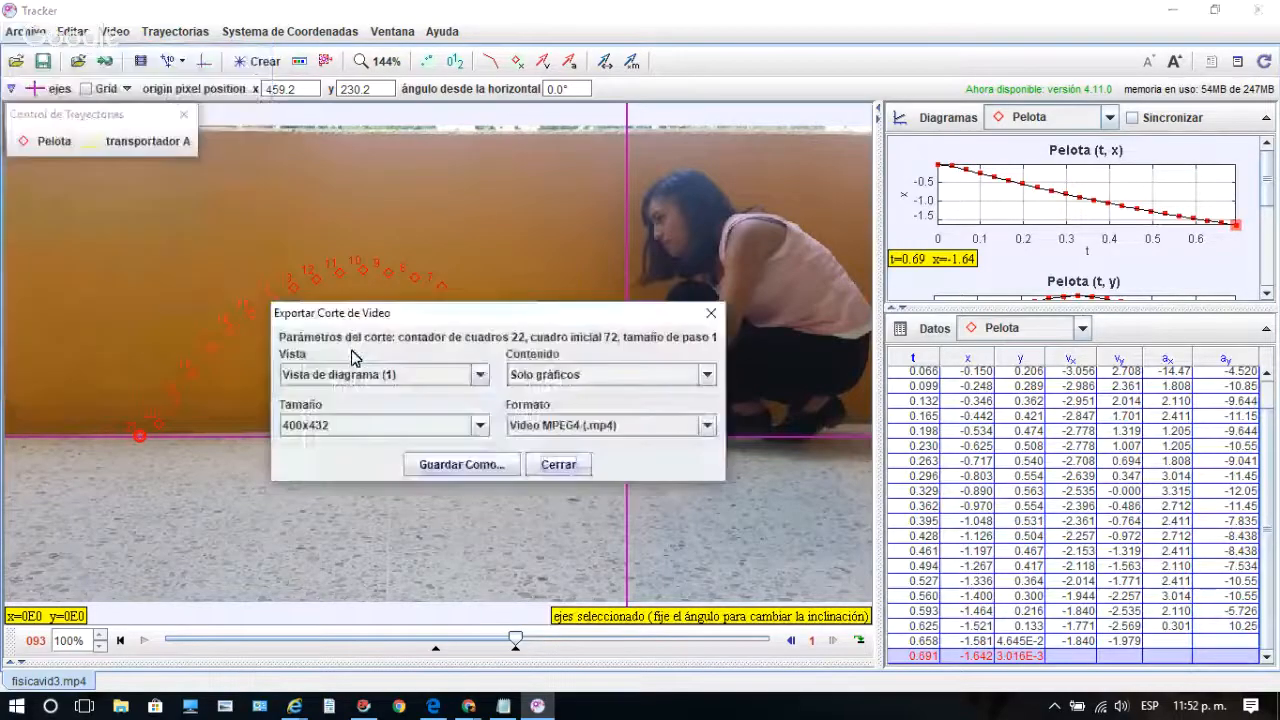
{"action": "left_click", "coordinate": [479, 375]}
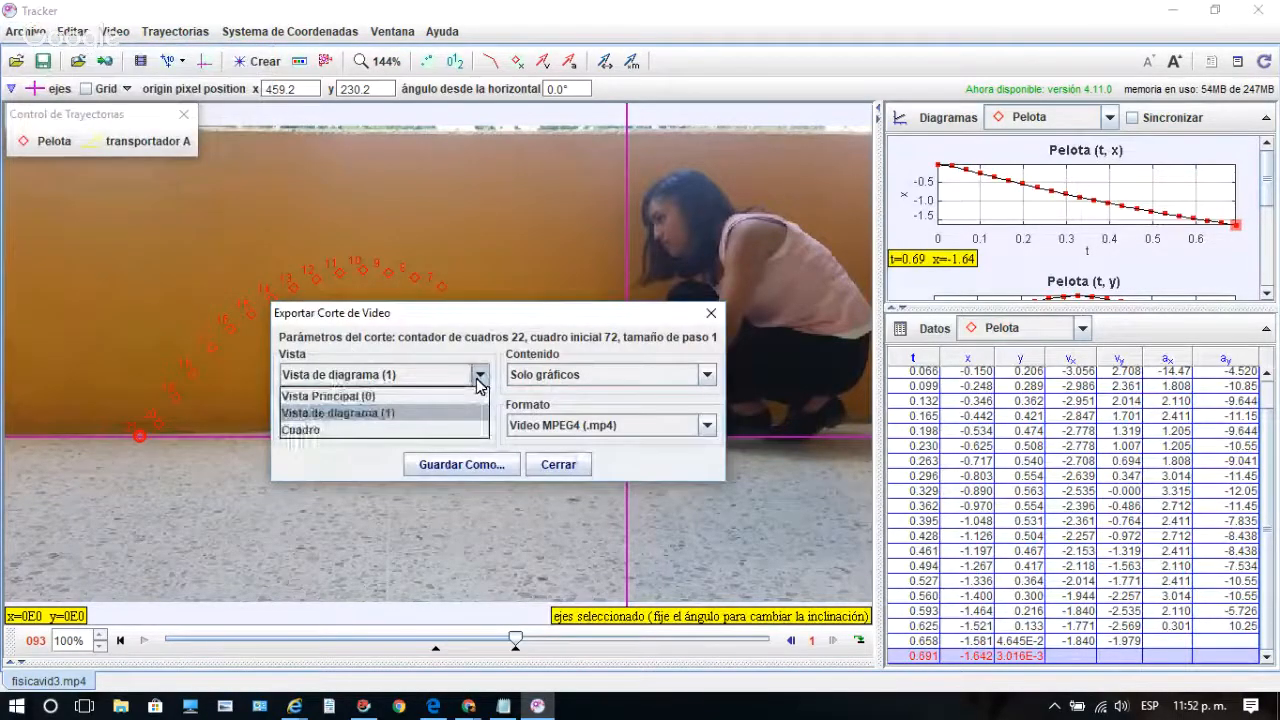
{"action": "left_click", "coordinate": [406, 418]}
{"action": "left_click", "coordinate": [458, 463]}
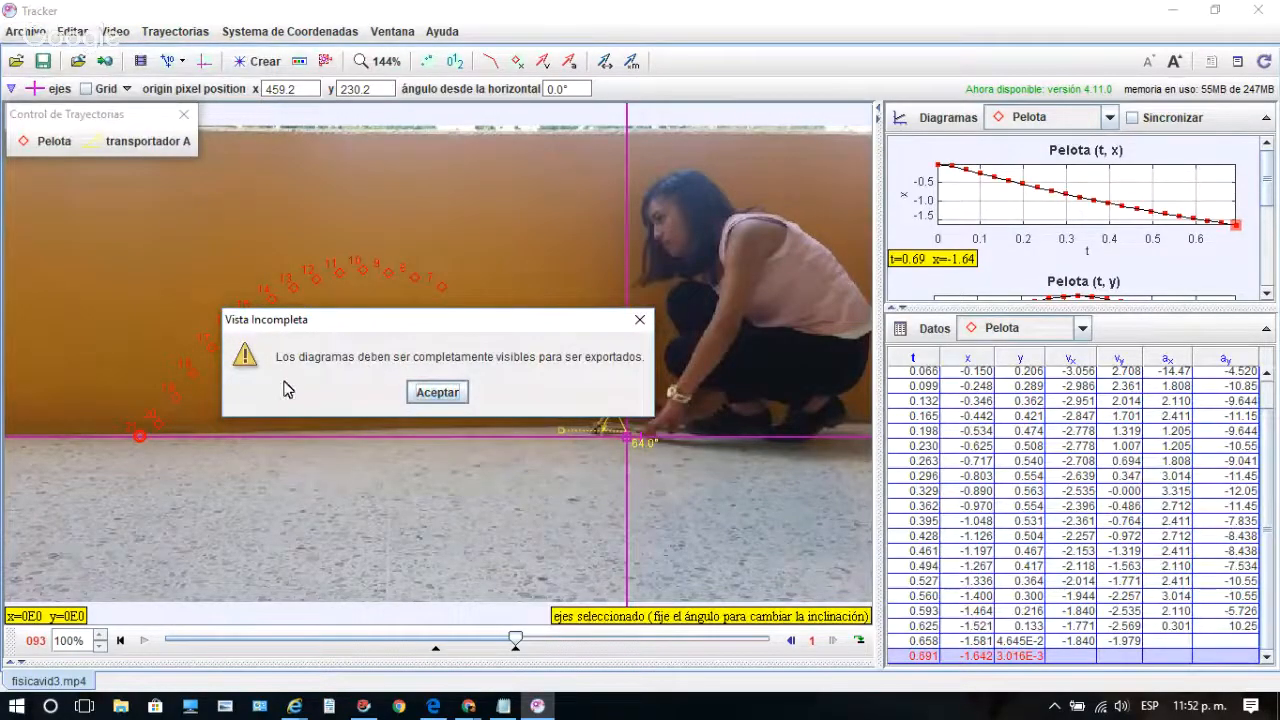
{"action": "left_click", "coordinate": [446, 391]}
{"action": "left_click", "coordinate": [562, 464]}
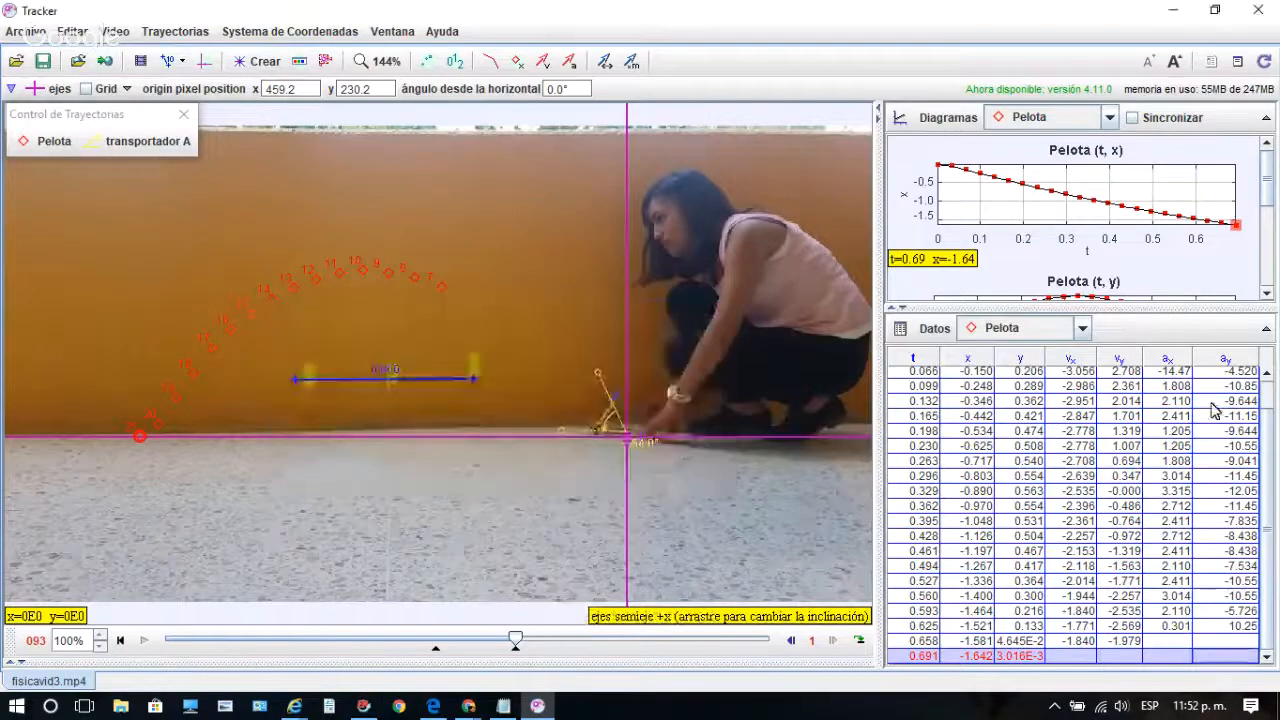
- Enlarge the plot area to fit all three diagrams, and swing the protractor's raised arm to an angle of 35.7°
{"action": "left_click_drag", "start_coordinate": [1130, 318], "coordinate": [1138, 662]}
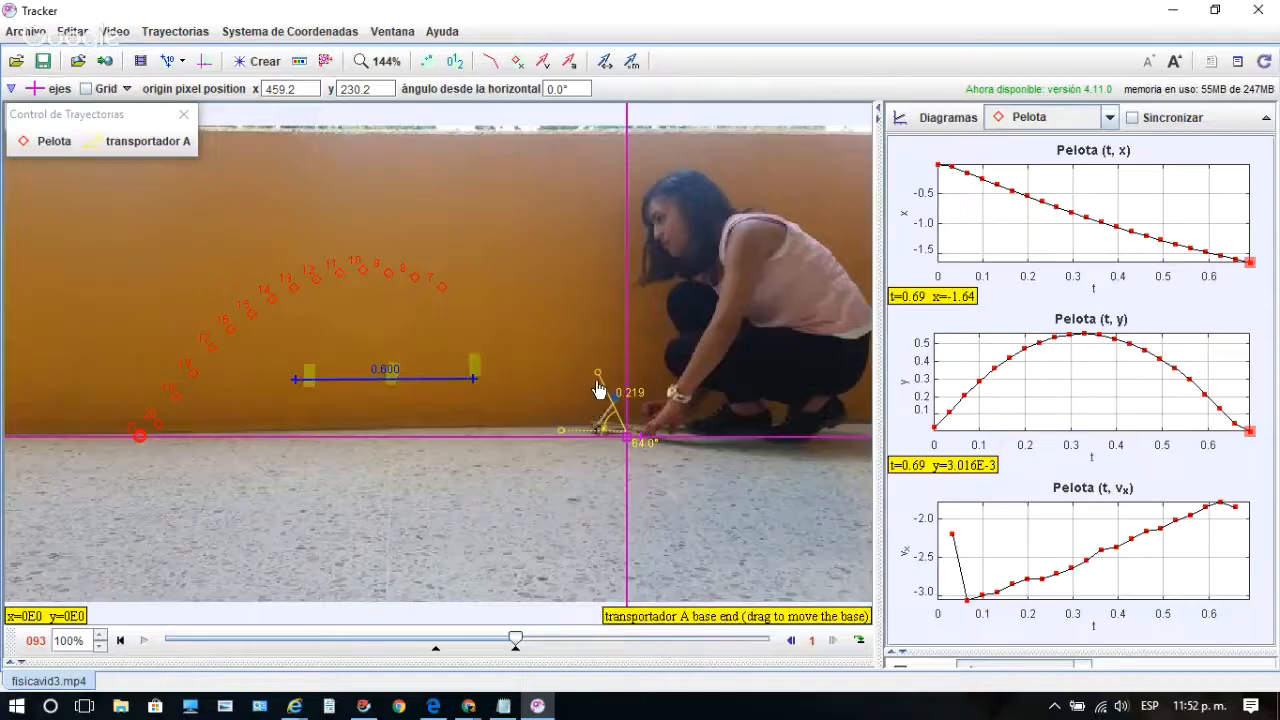
{"action": "mouse_move", "coordinate": [588, 380]}
{"action": "left_mouse_down"}
{"action": "mouse_move", "coordinate": [566, 409]}
{"action": "mouse_move", "coordinate": [594, 371]}
{"action": "mouse_move", "coordinate": [580, 409]}
{"action": "mouse_move", "coordinate": [574, 395]}
{"action": "left_mouse_up"}
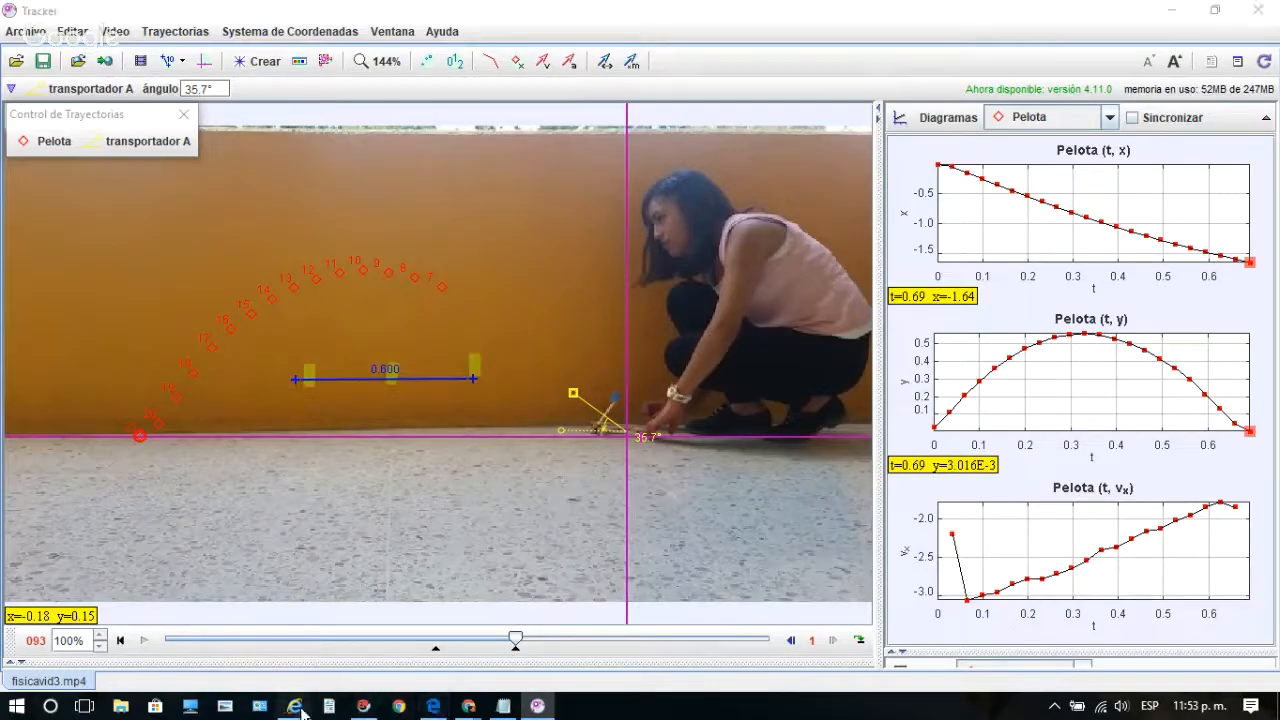
{"action": "mouse_move", "coordinate": [294, 706]}
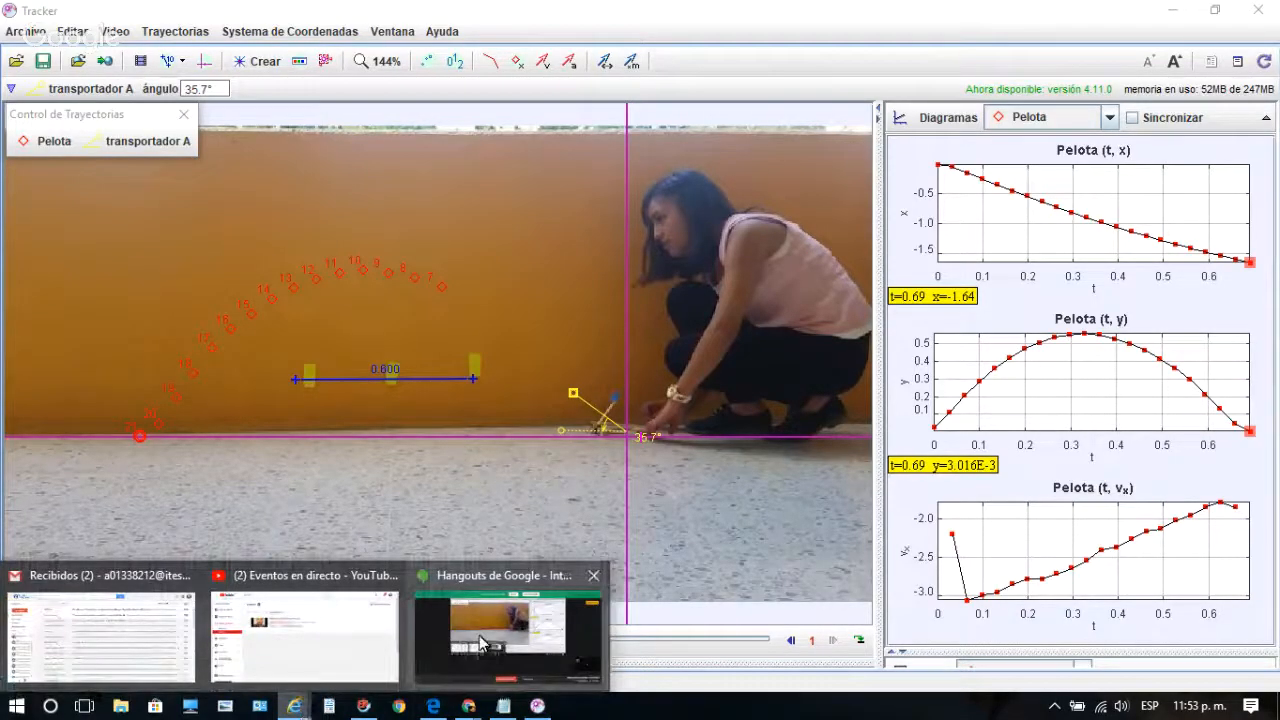